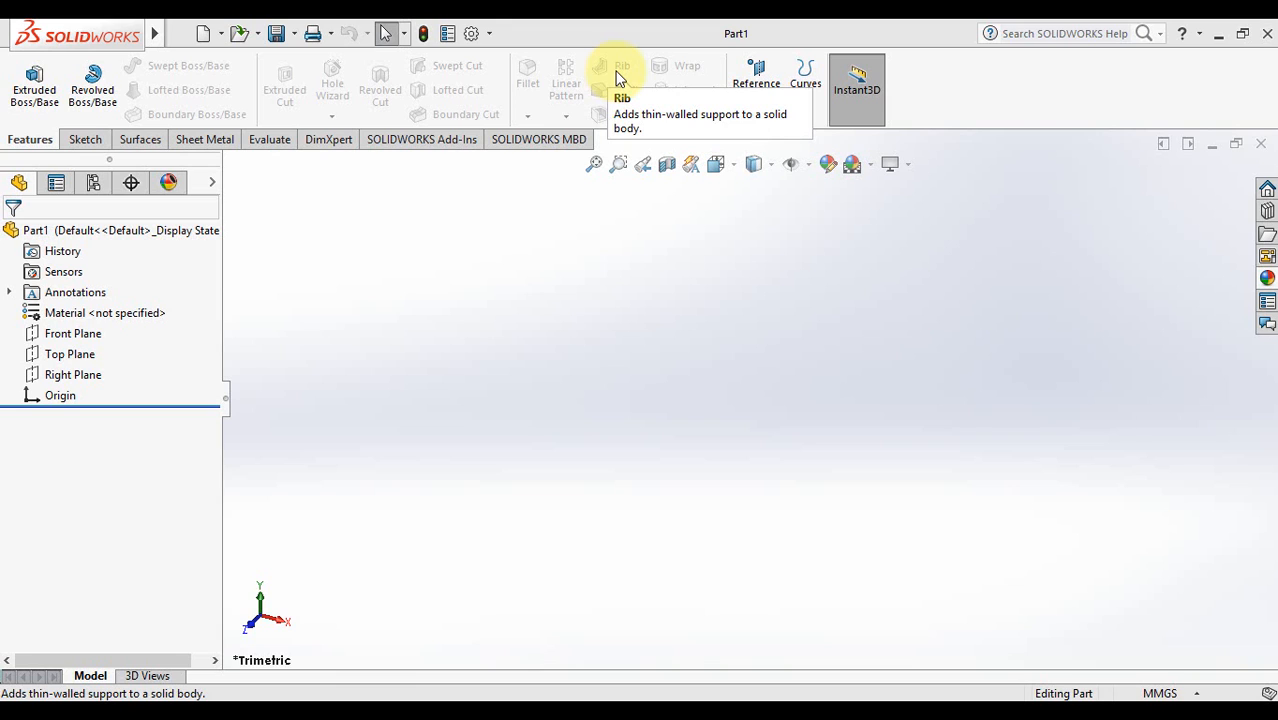
- Make the Front Plane visible in the graphics area
click(102, 142)
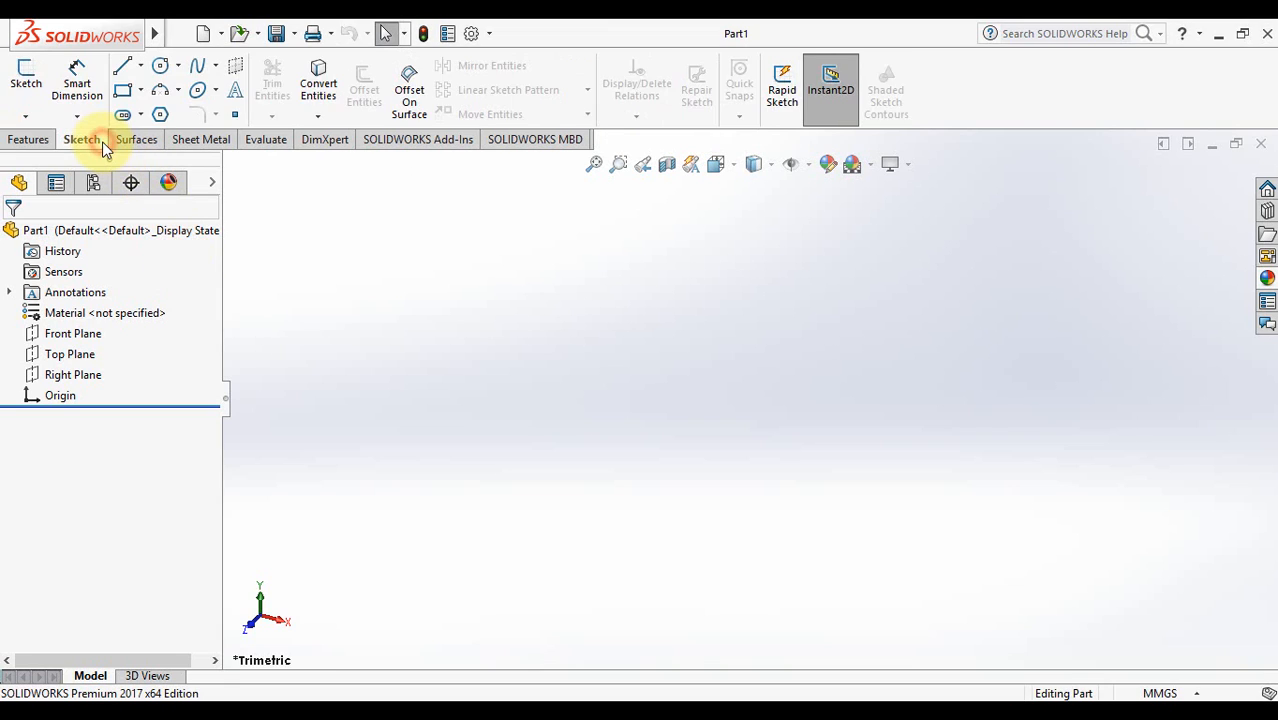
click(84, 334)
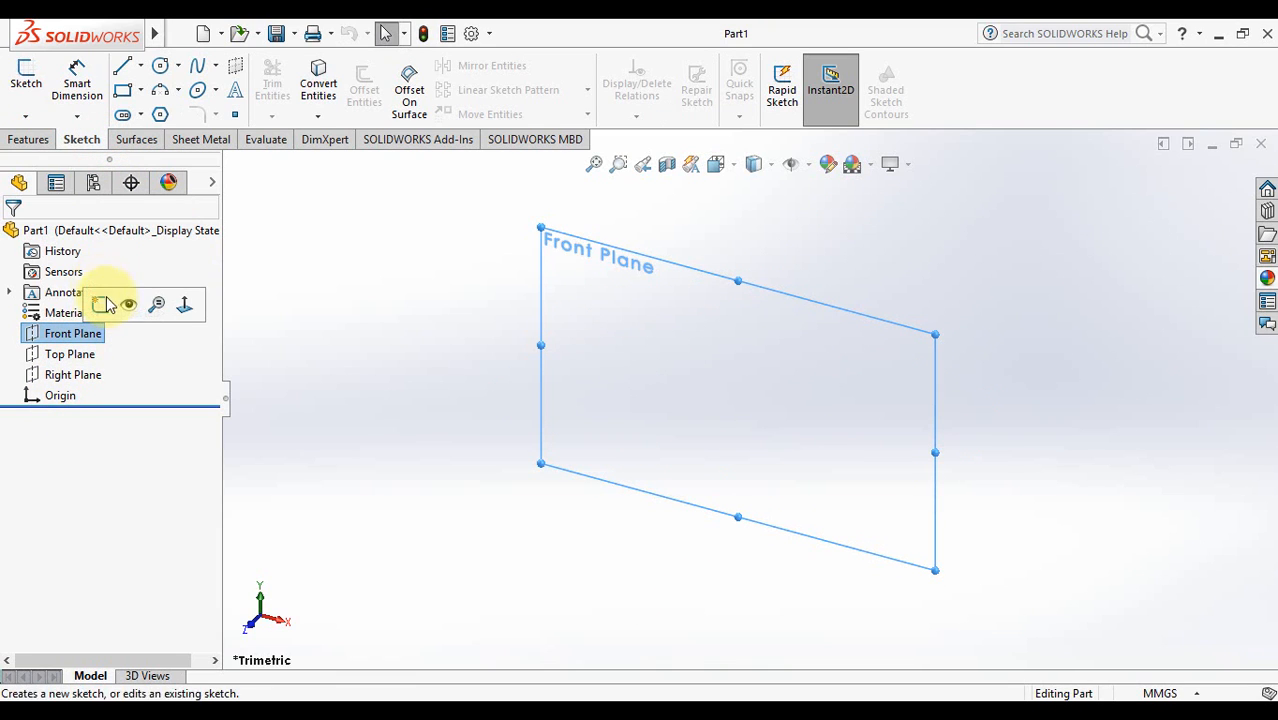
click(128, 304)
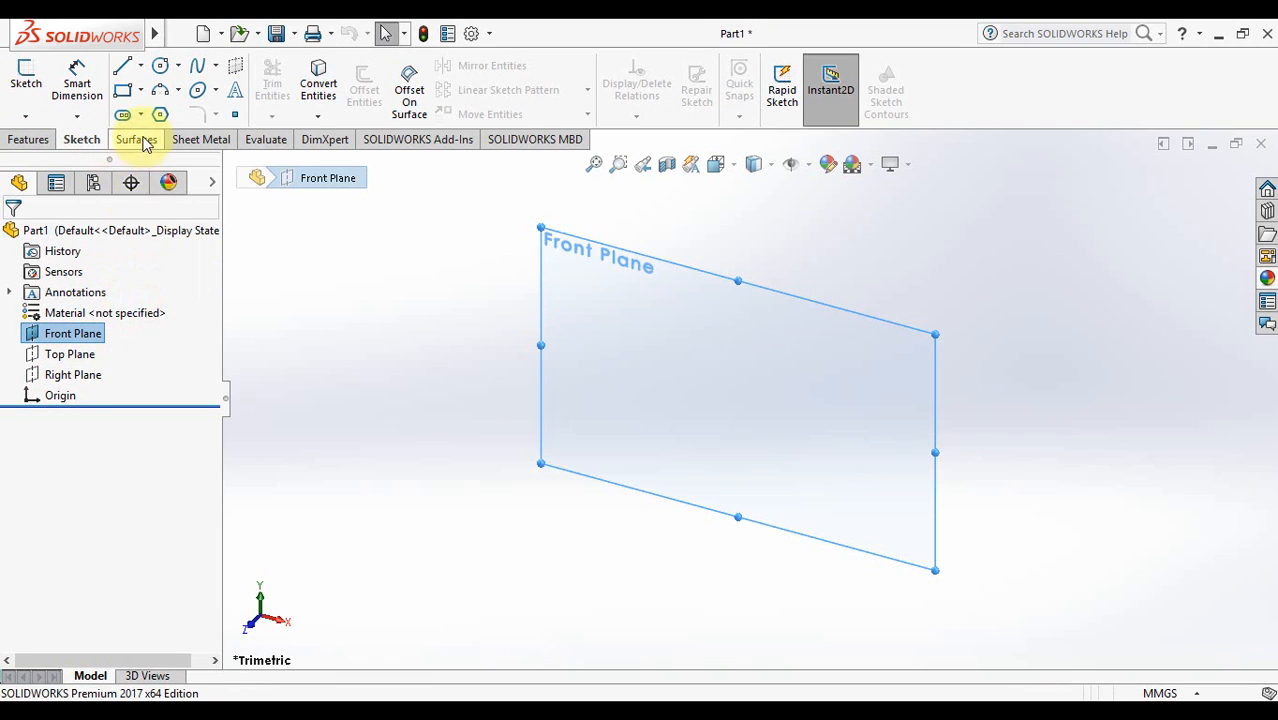
- Sketch a closed L-shaped profile about 64 mm tall on the Front Plane using horizontal and vertical lines, and exit the sketch
click(123, 66)
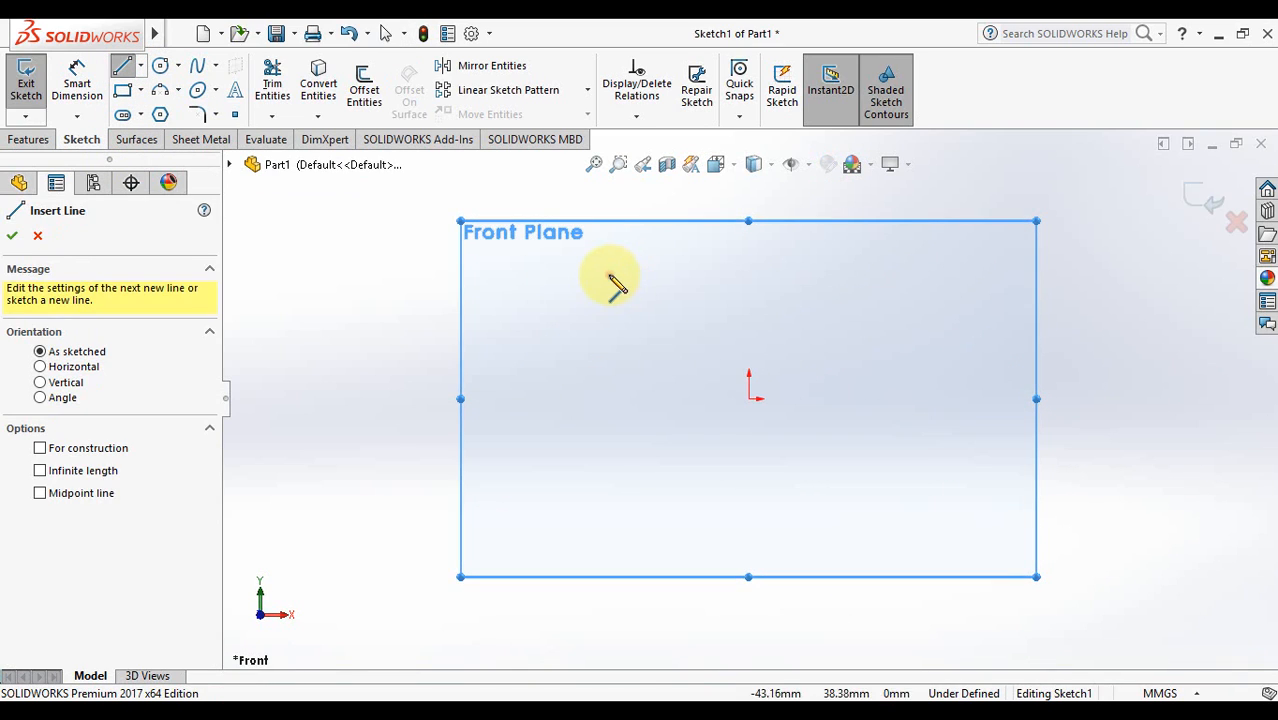
drag(608, 275, 678, 275)
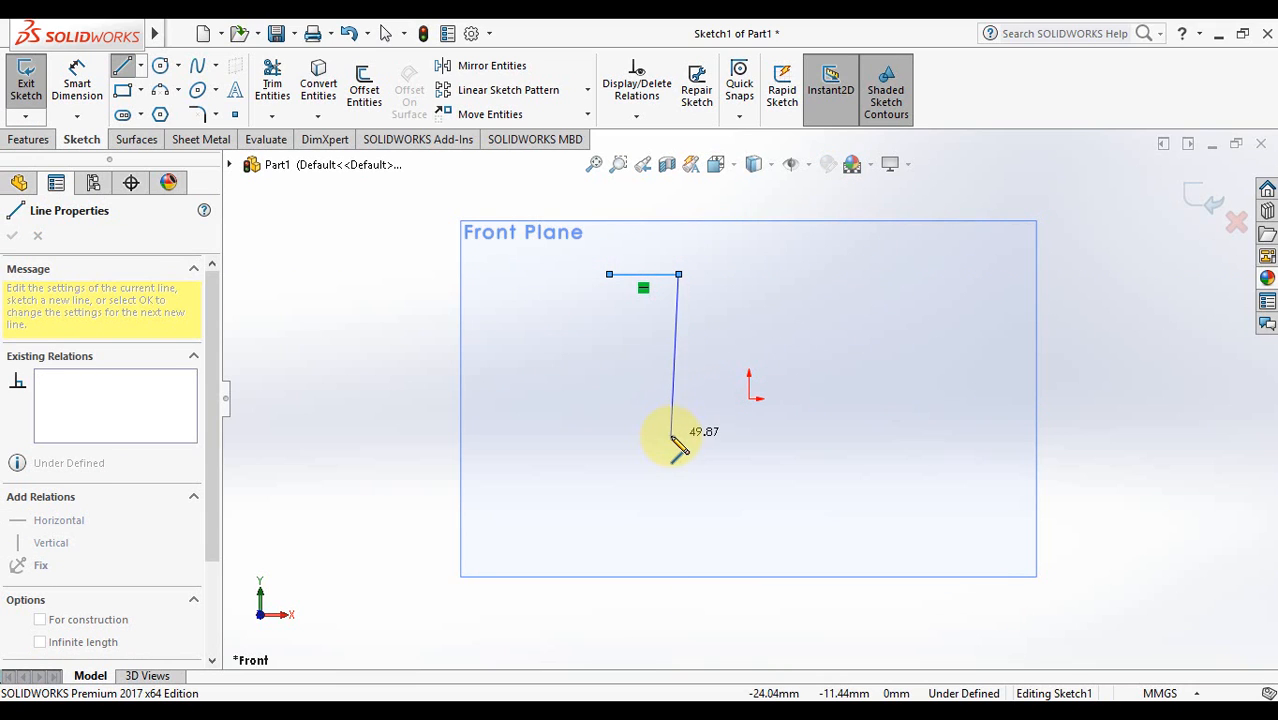
click(678, 432)
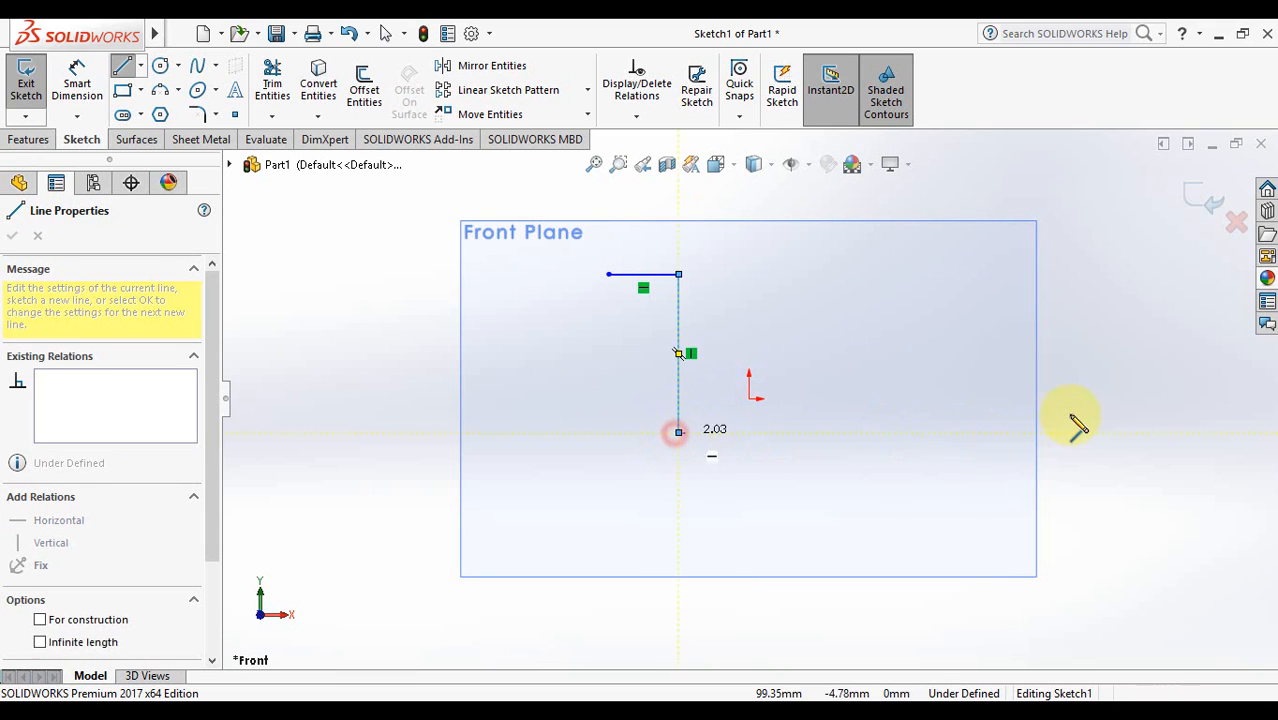
click(833, 432)
click(833, 480)
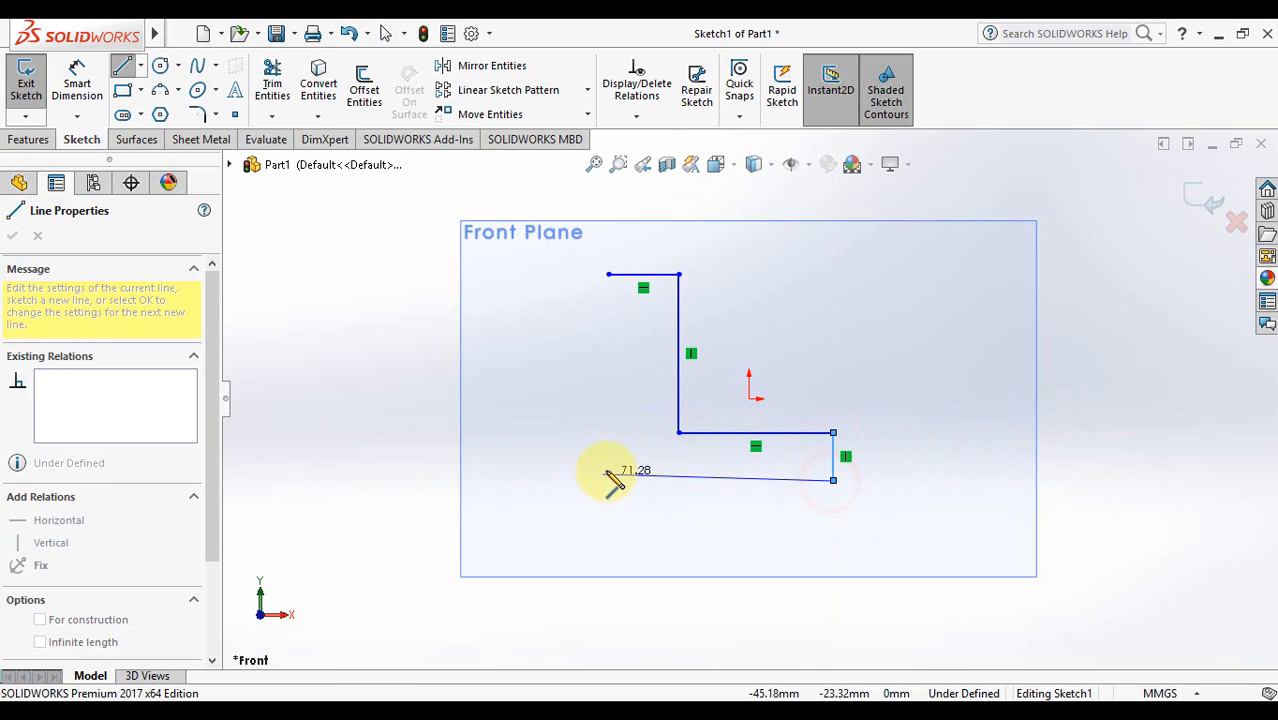
click(609, 480)
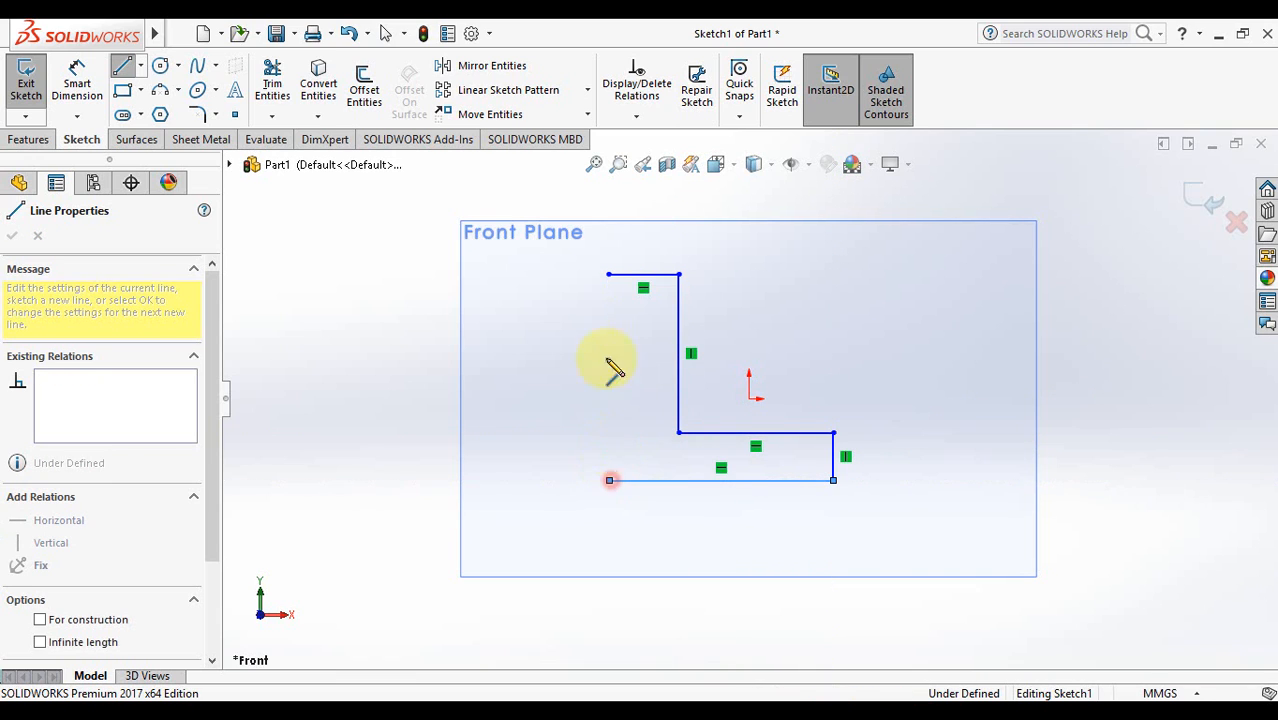
click(609, 274)
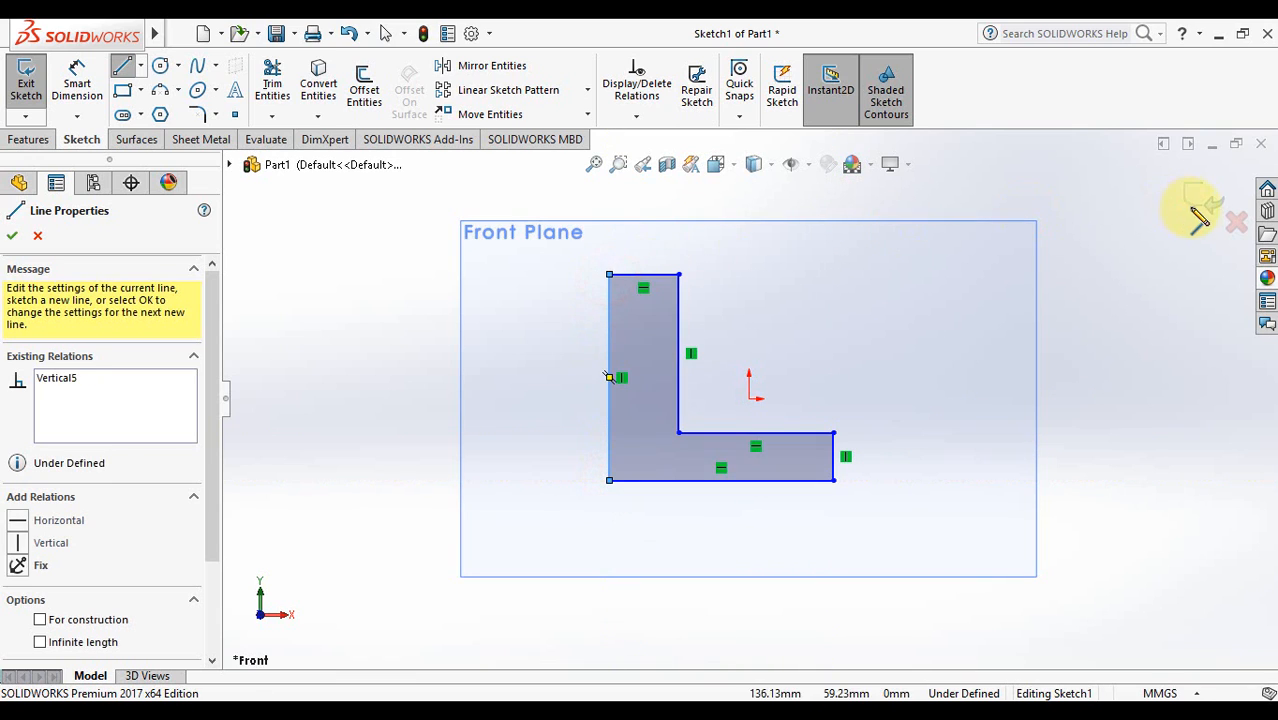
click(1193, 194)
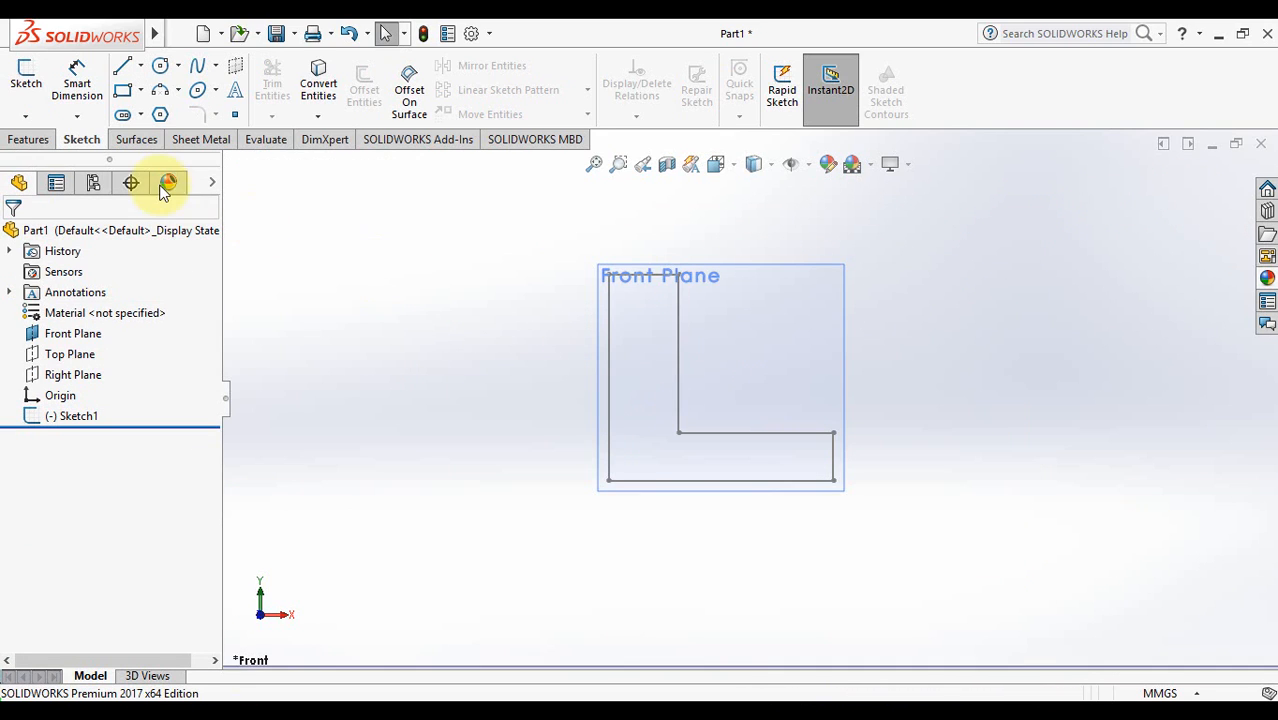
- Extrude the L-shaped profile as a boss, blind 40 mm in Direction 1 and 40 mm in Direction 2
click(30, 139)
click(34, 88)
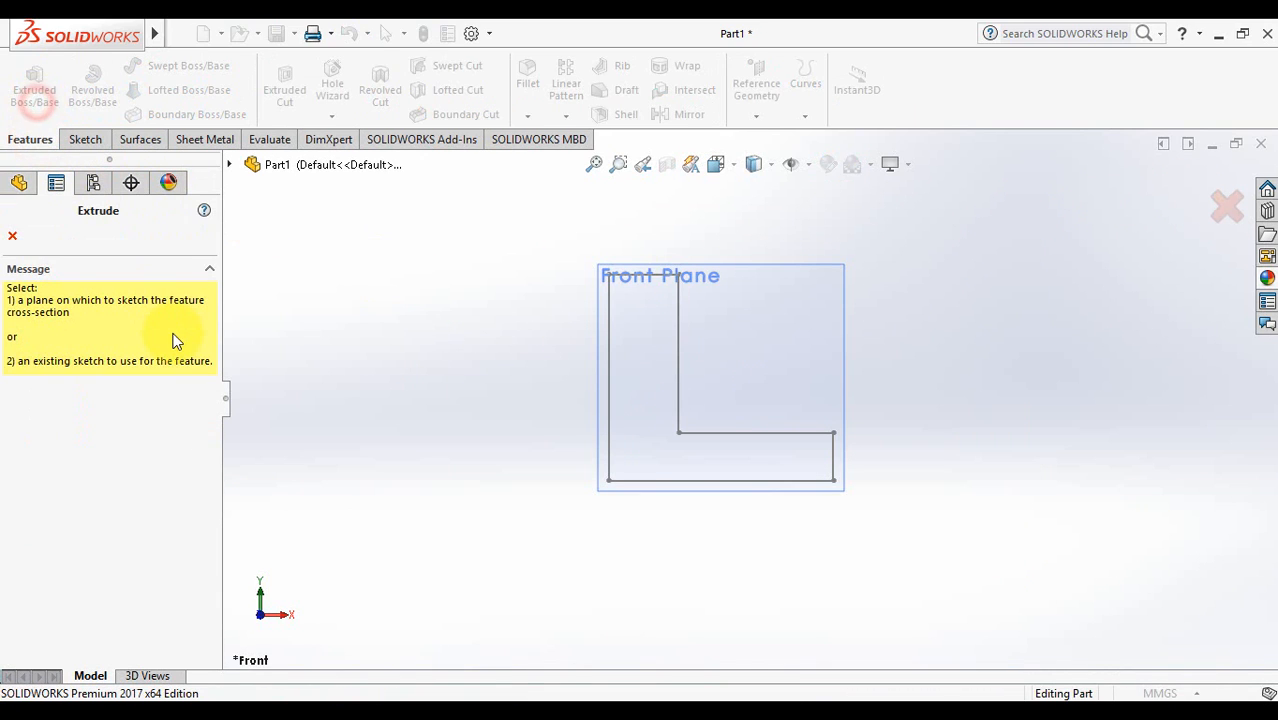
click(605, 384)
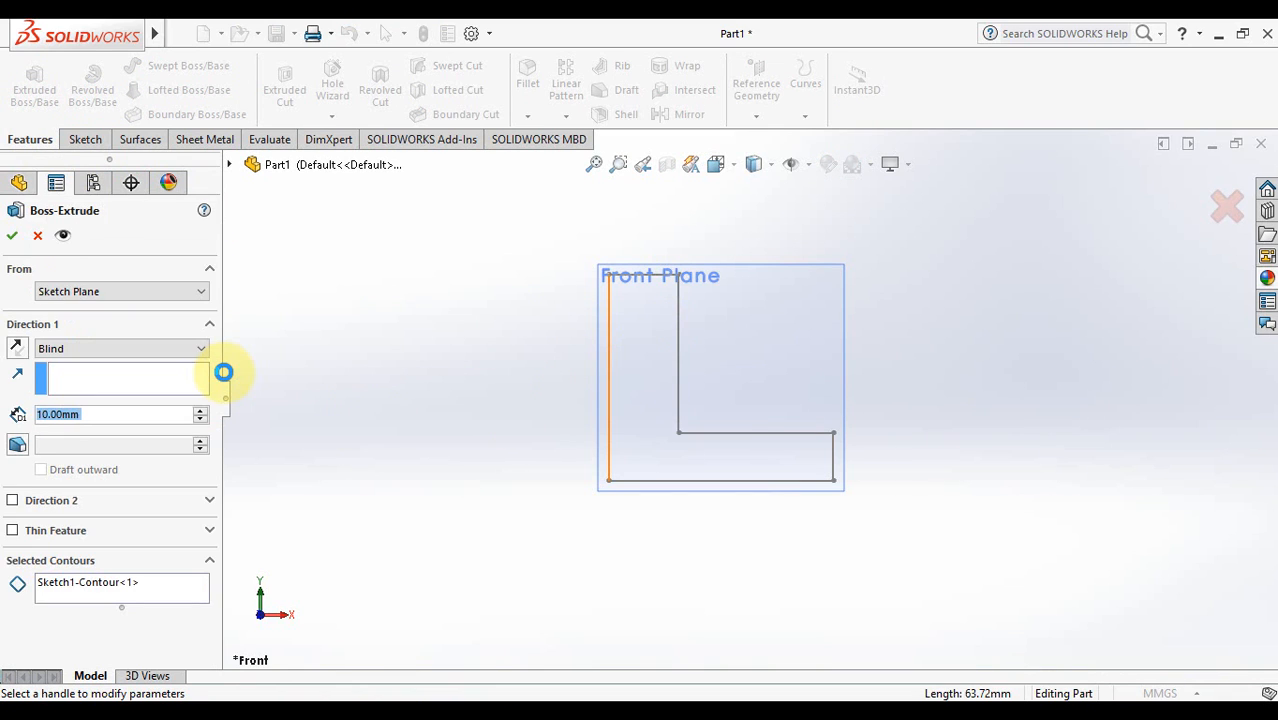
click(12, 500)
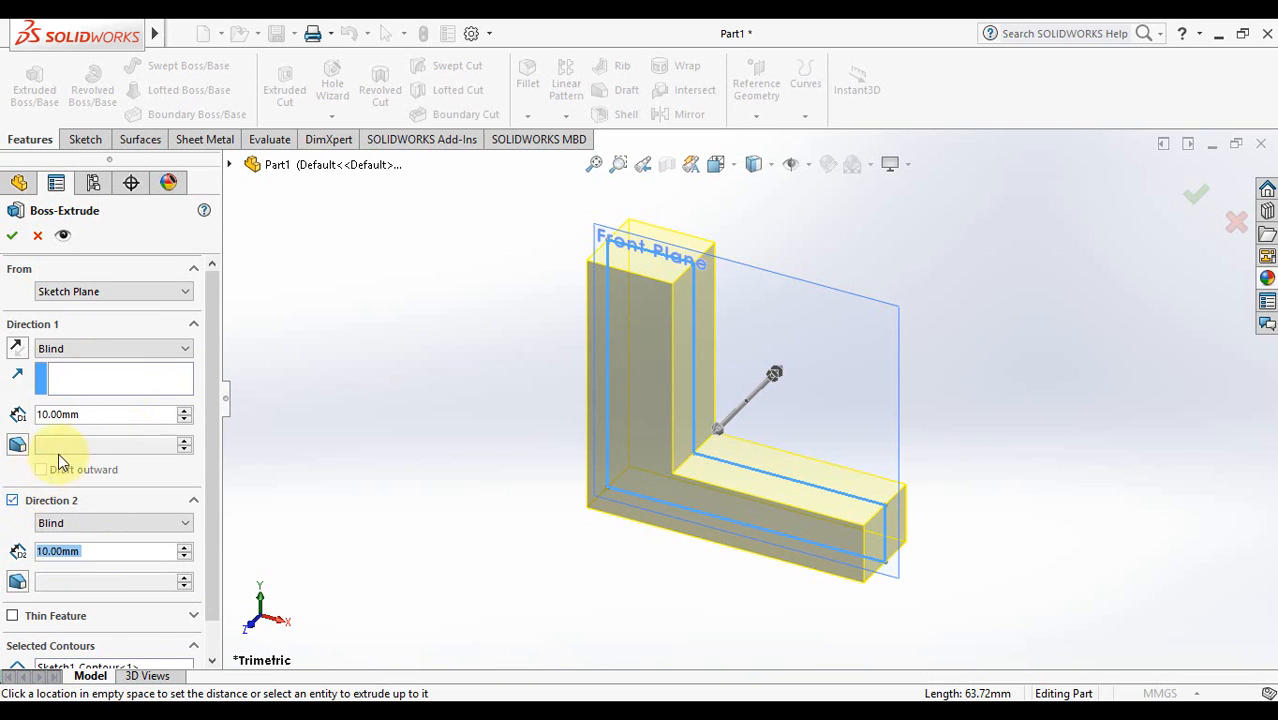
click(185, 548)
click(185, 548)
click(185, 548)
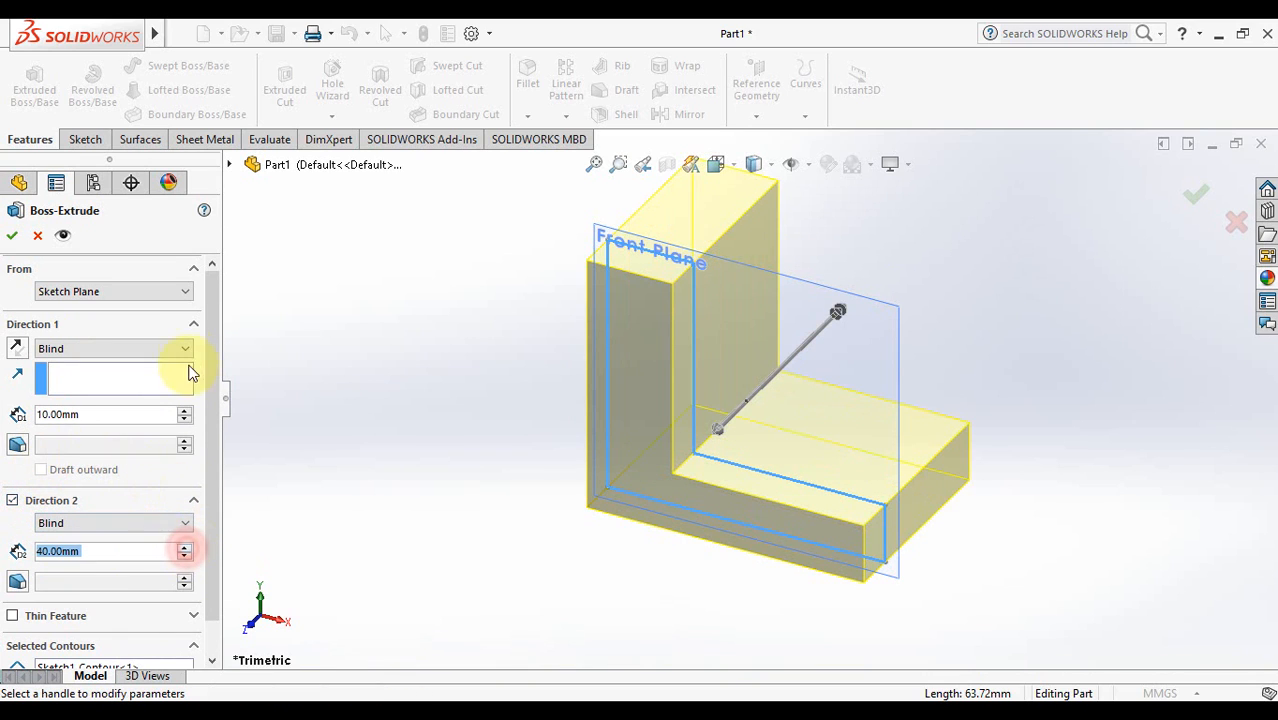
click(185, 410)
click(185, 410)
click(185, 410)
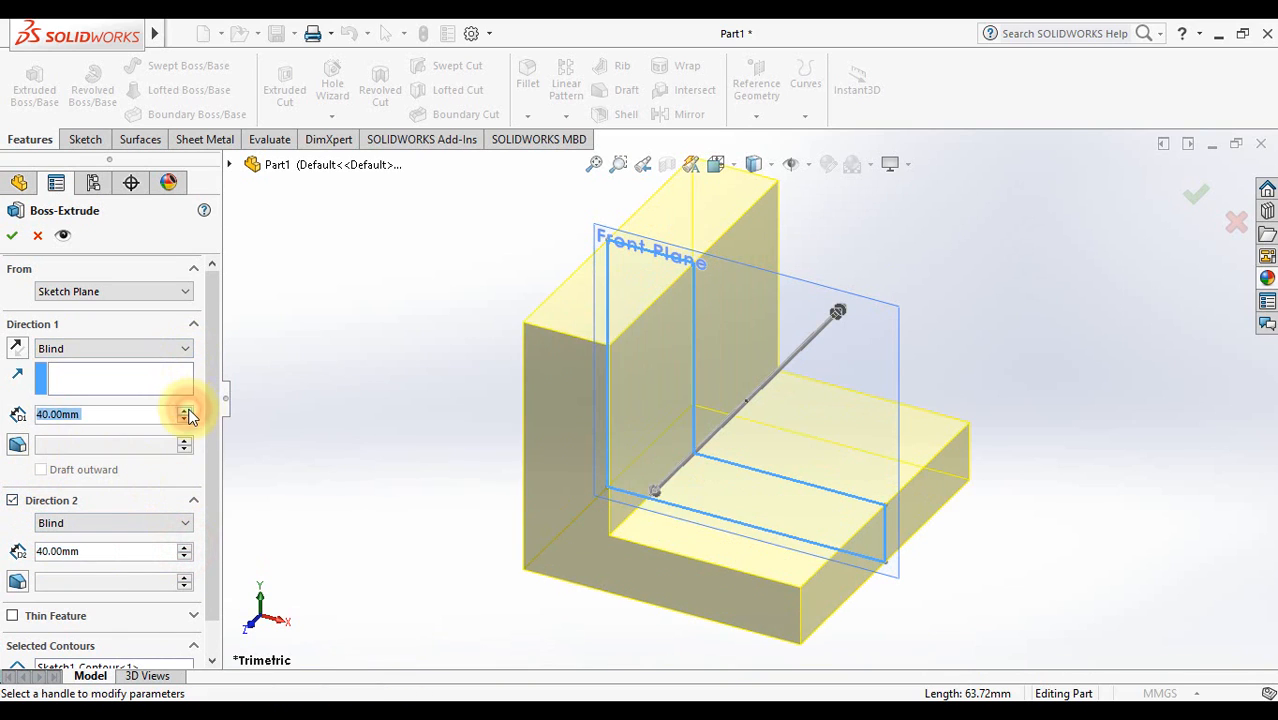
click(1199, 195)
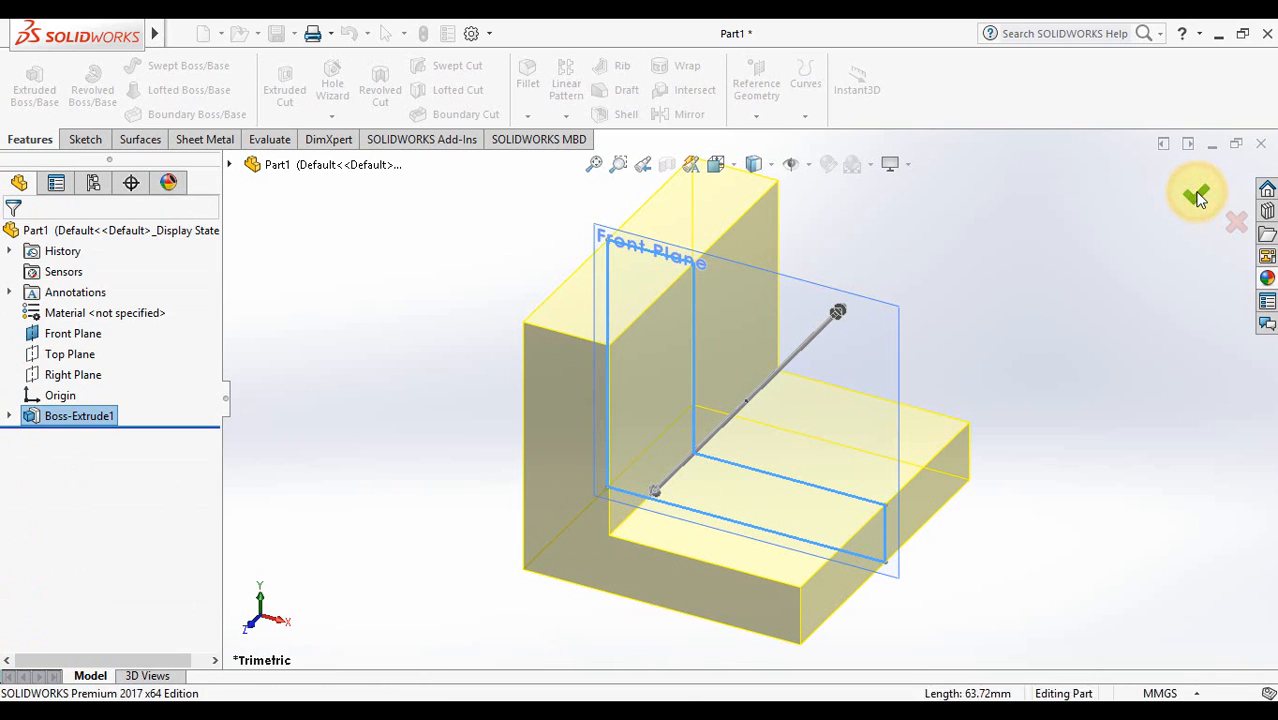
click(1059, 270)
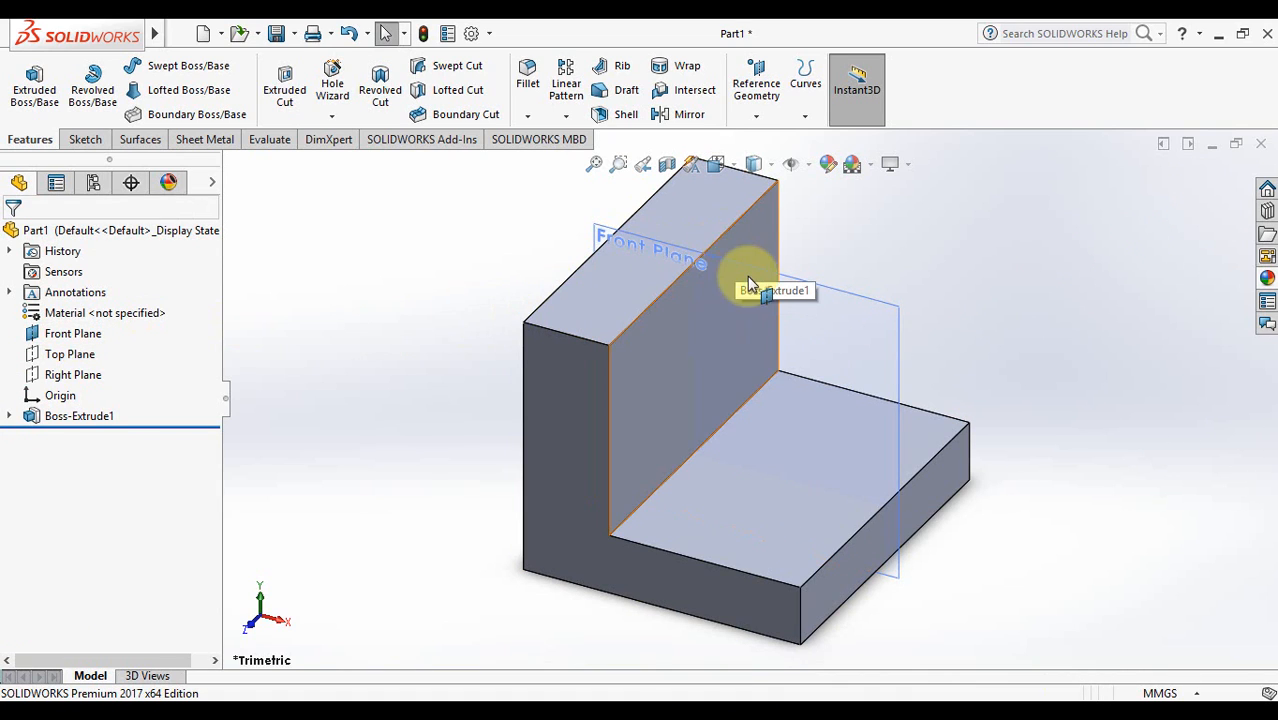
- Examine the L-shaped body normal to the upright's top face and from a tilted view, with the whole part fitted
click(631, 299)
right_click(629, 292)
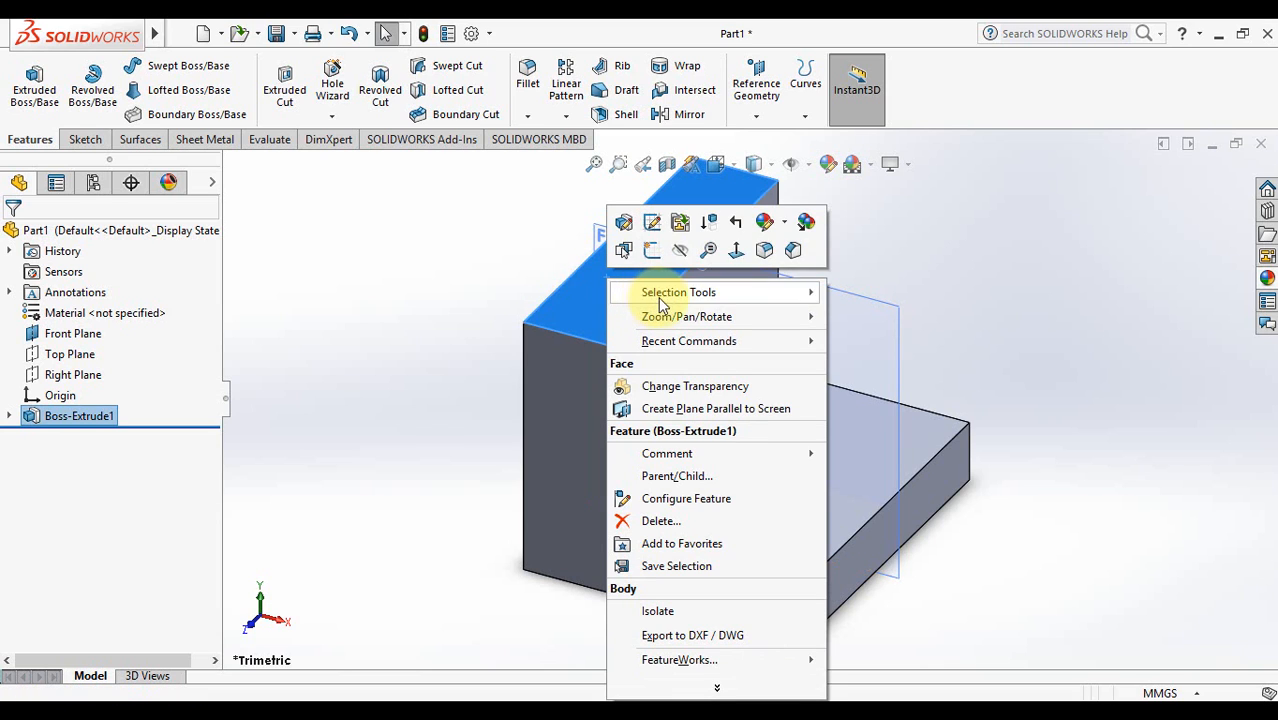
click(733, 251)
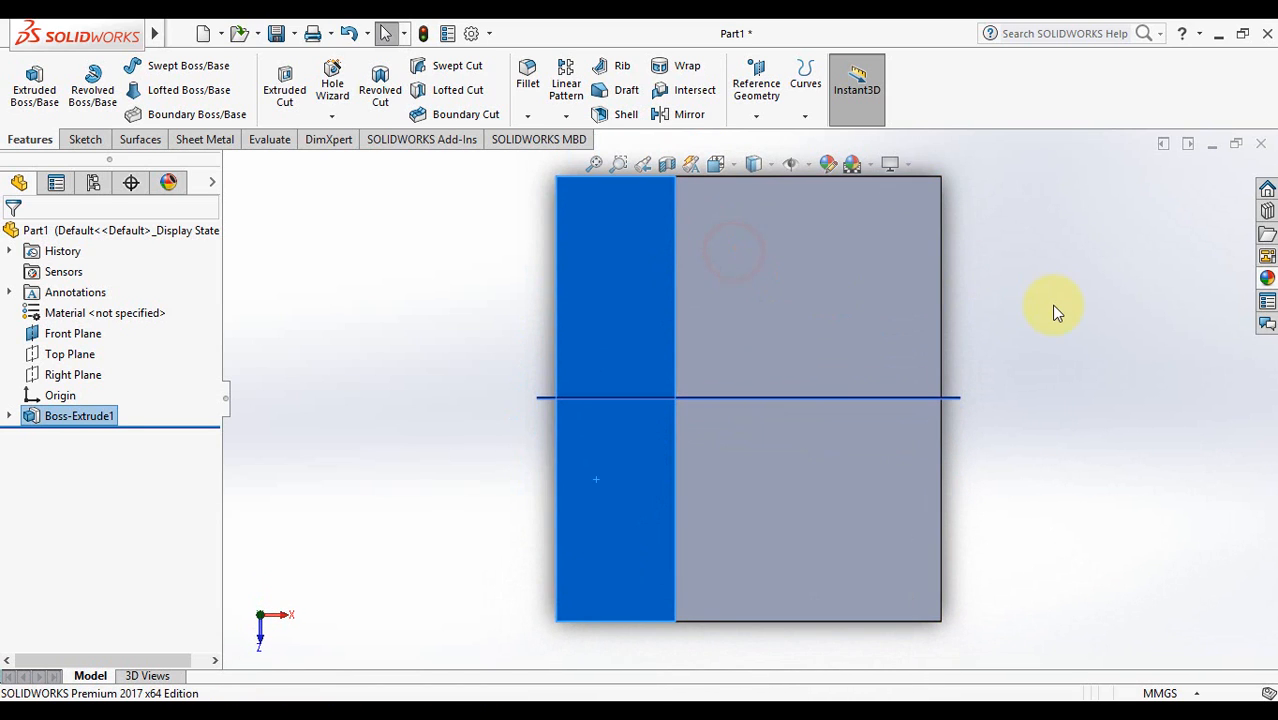
click(1053, 308)
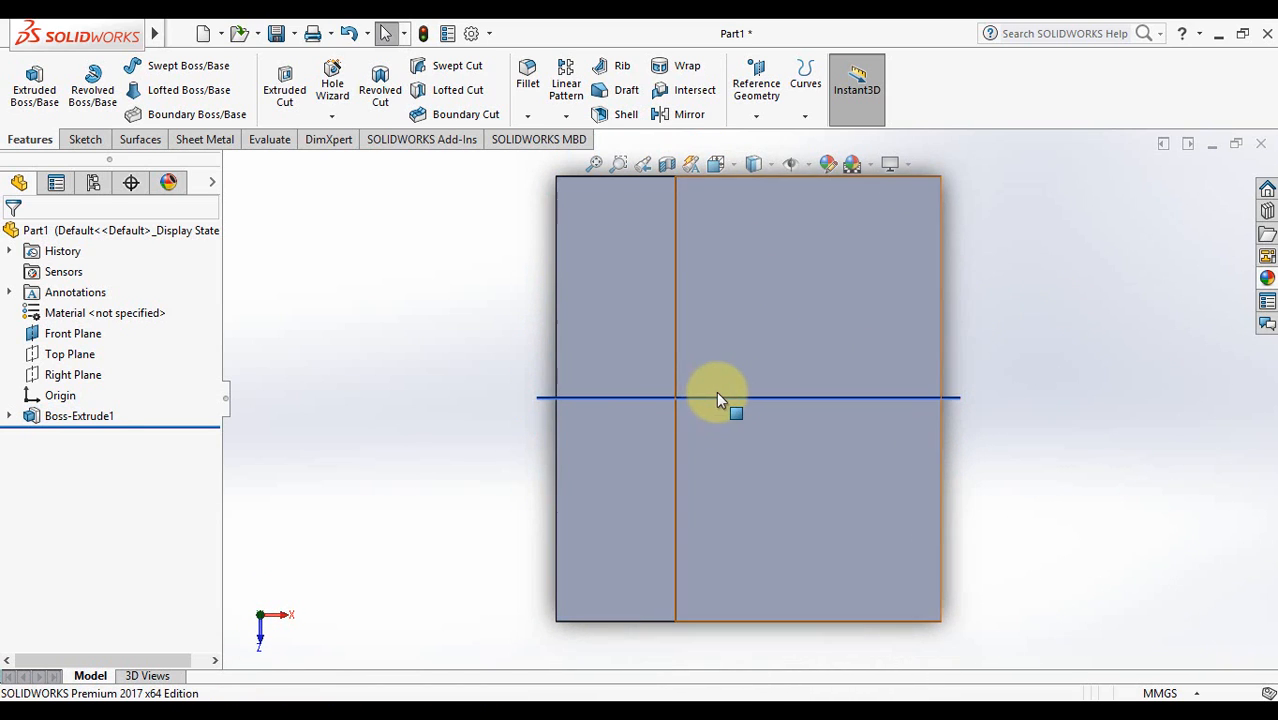
key(Up)
key(Up)
key(Up)
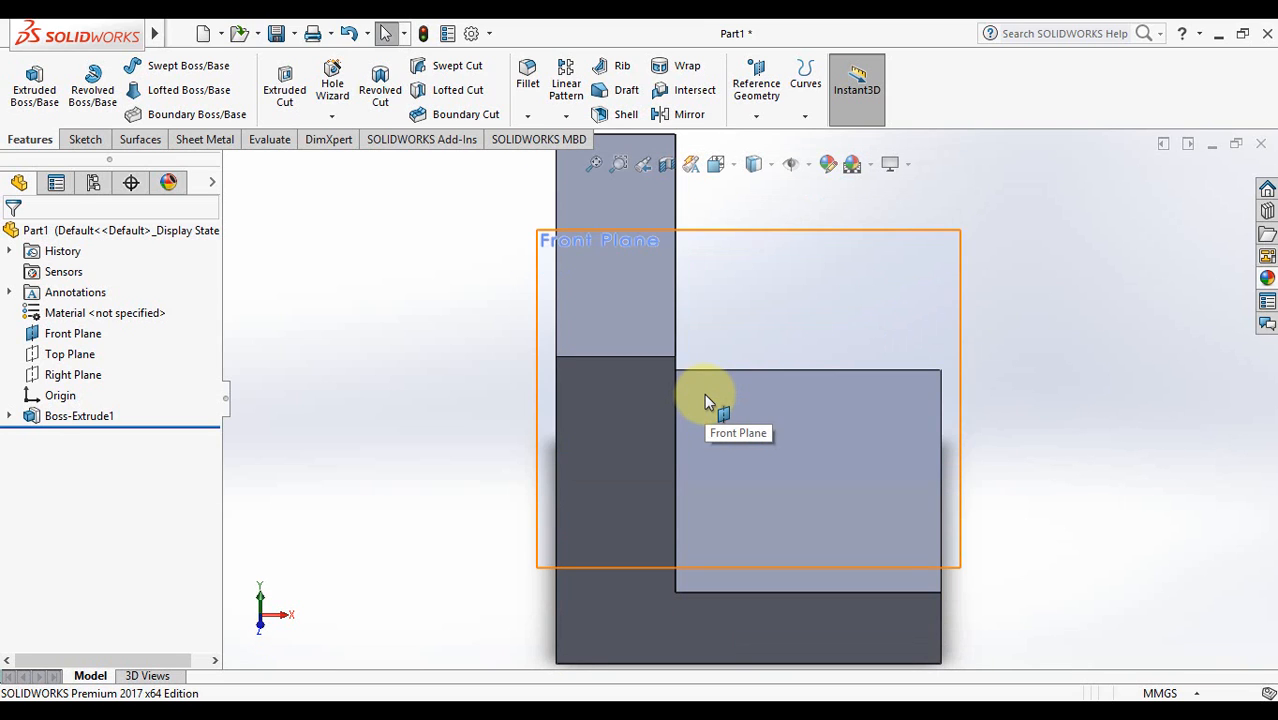
click(593, 164)
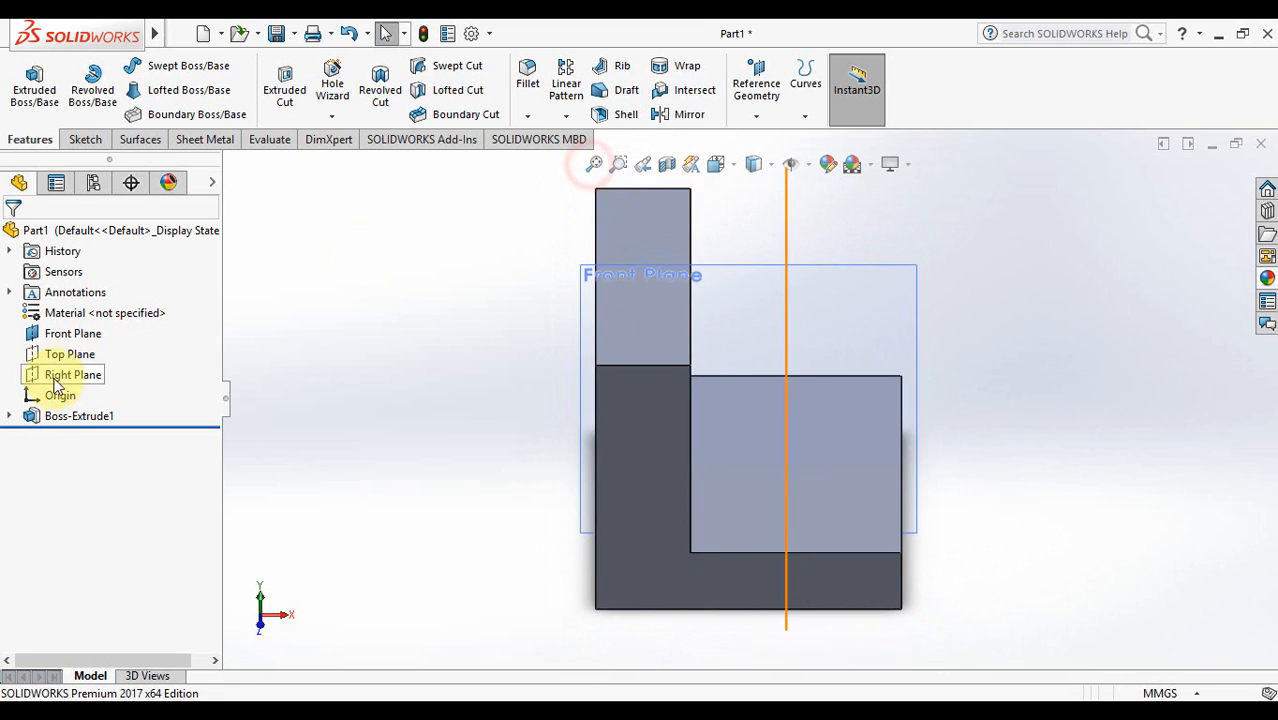
- Start a sketch on the Front Plane and place points at the upright's upper inner corner and the base's upper outer corner
click(65, 333)
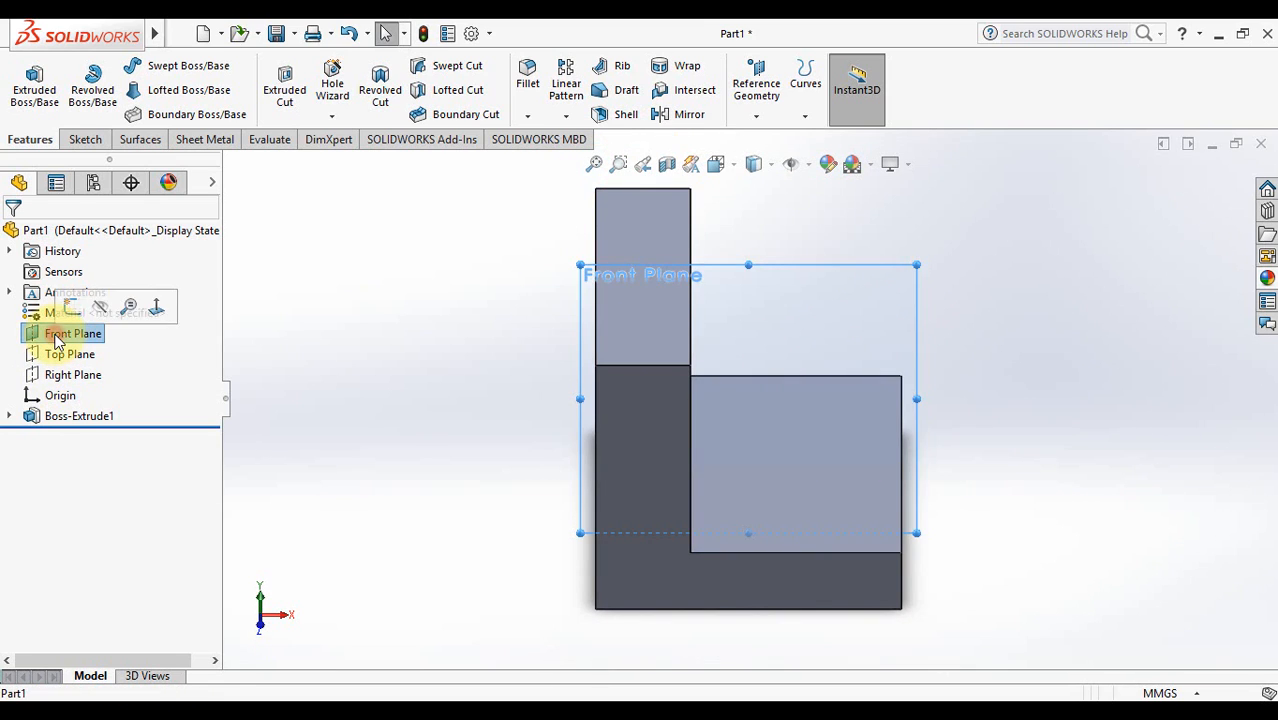
click(84, 140)
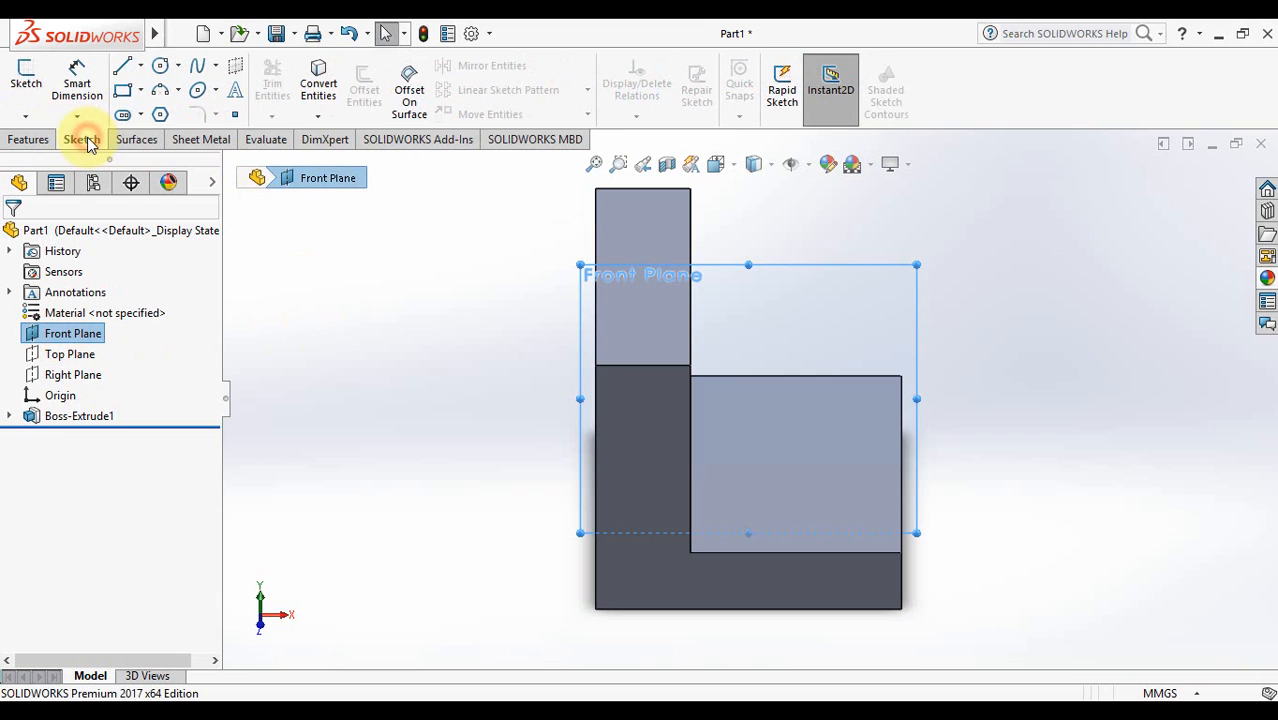
click(235, 116)
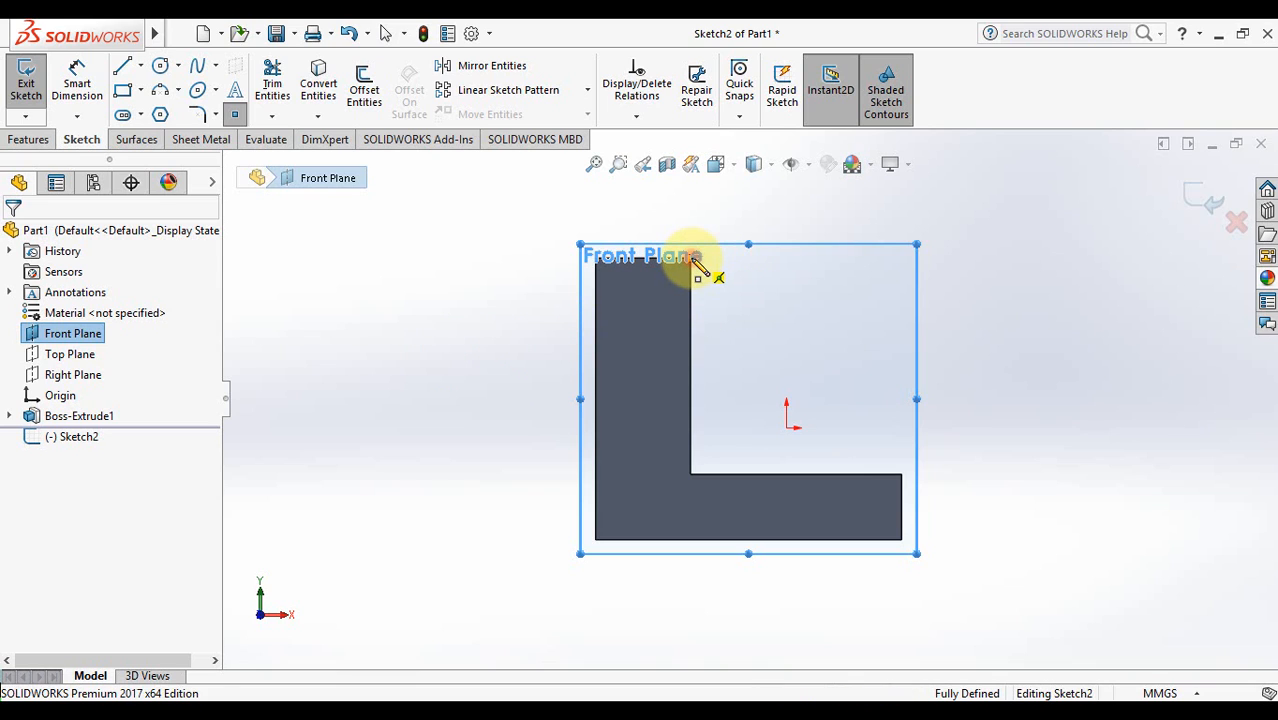
click(690, 262)
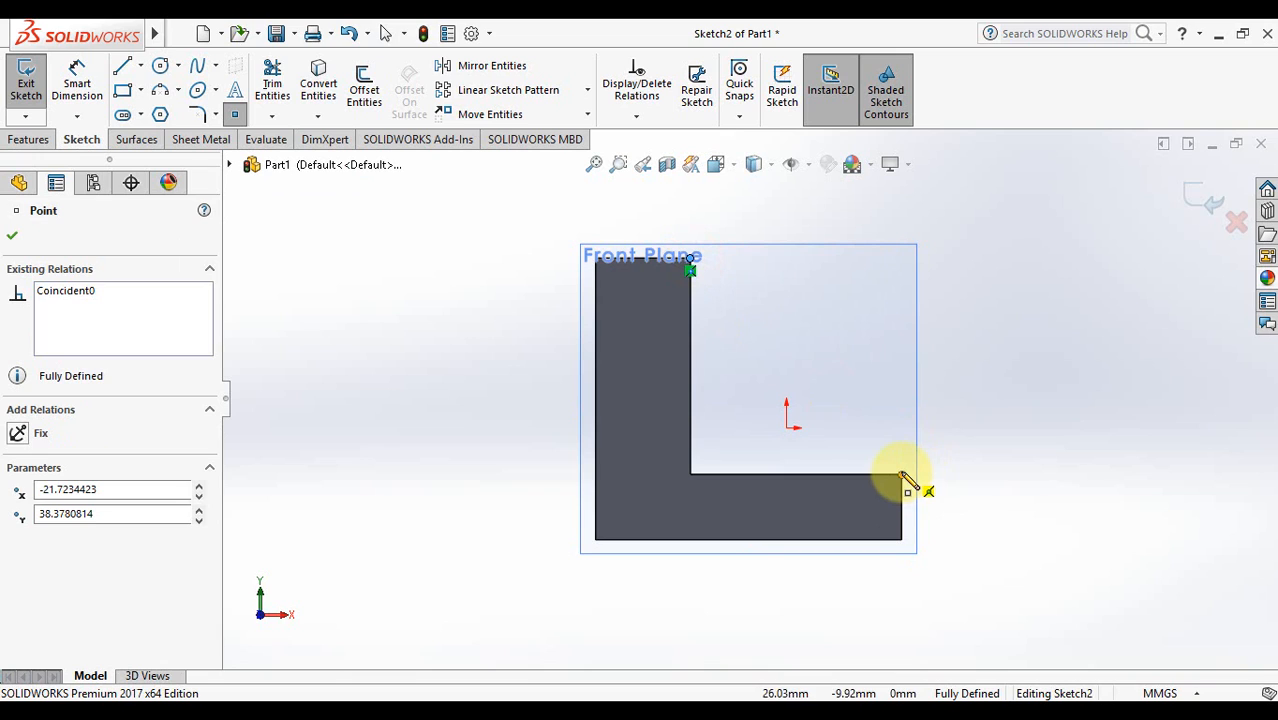
click(901, 475)
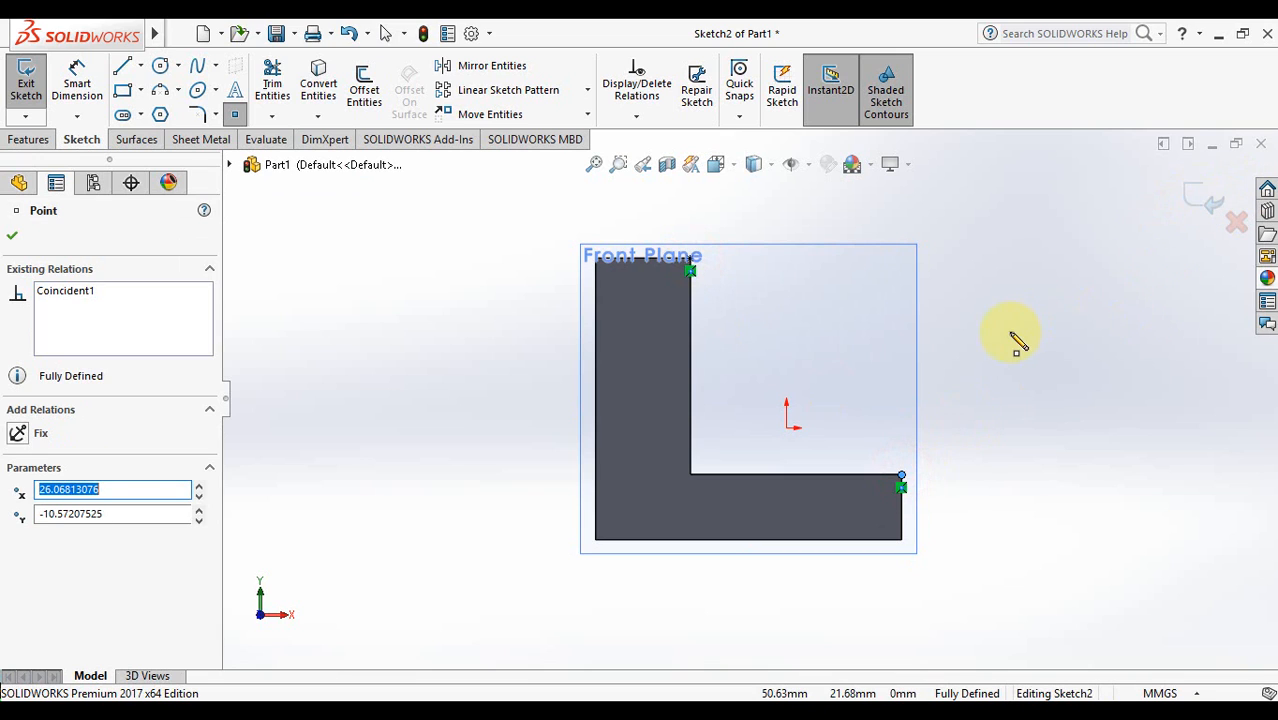
- Draw a diagonal line connecting the two sketch points between the upright and the base, and exit the sketch
key(Down)
key(Left)
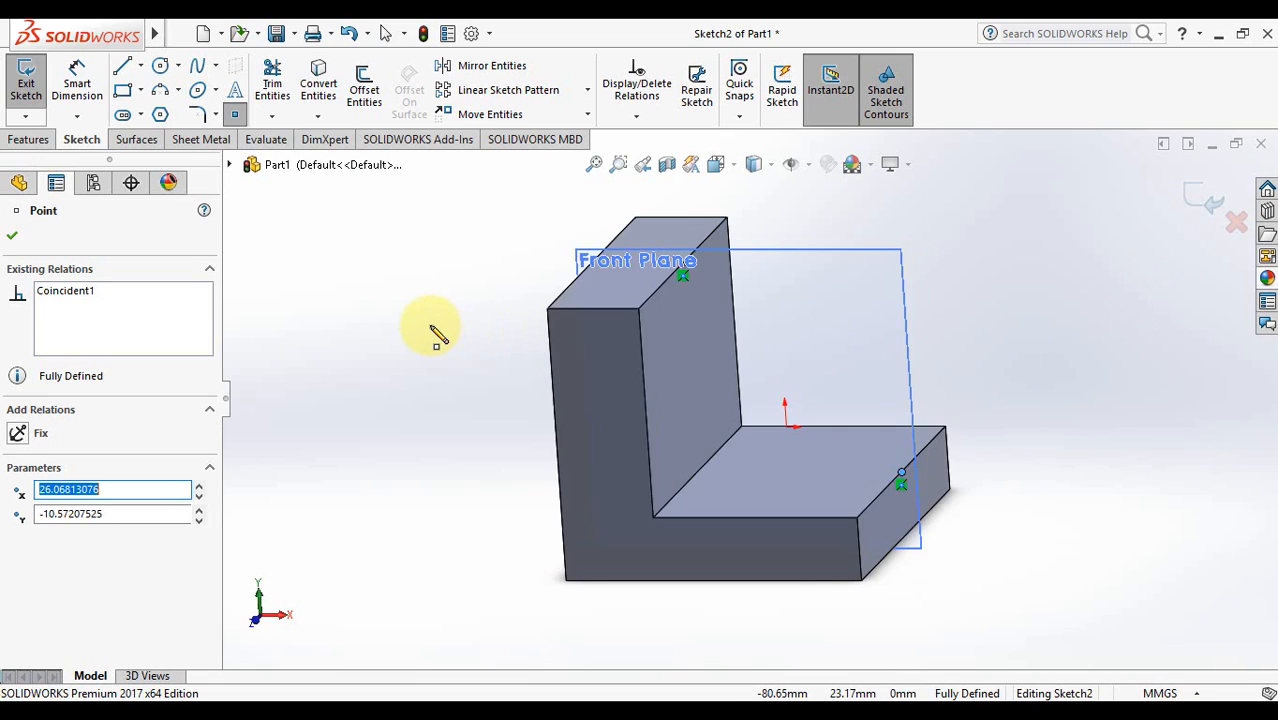
key(Left)
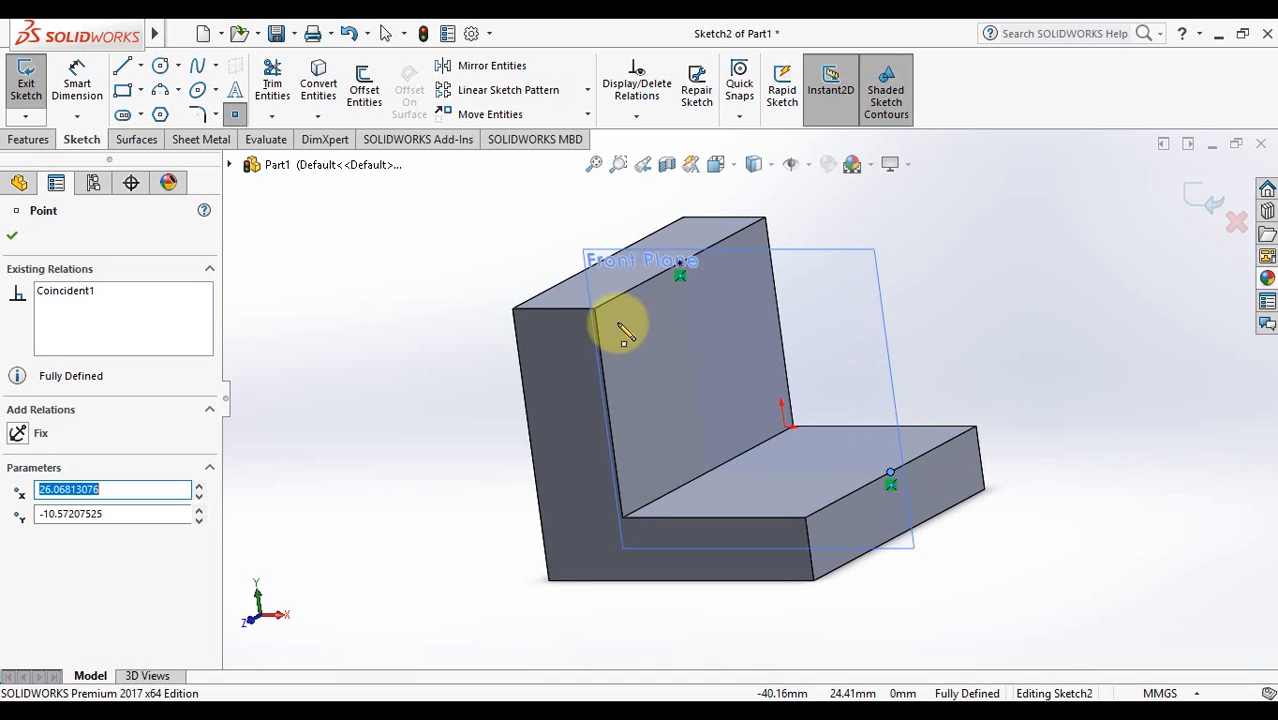
key(ctrl+8)
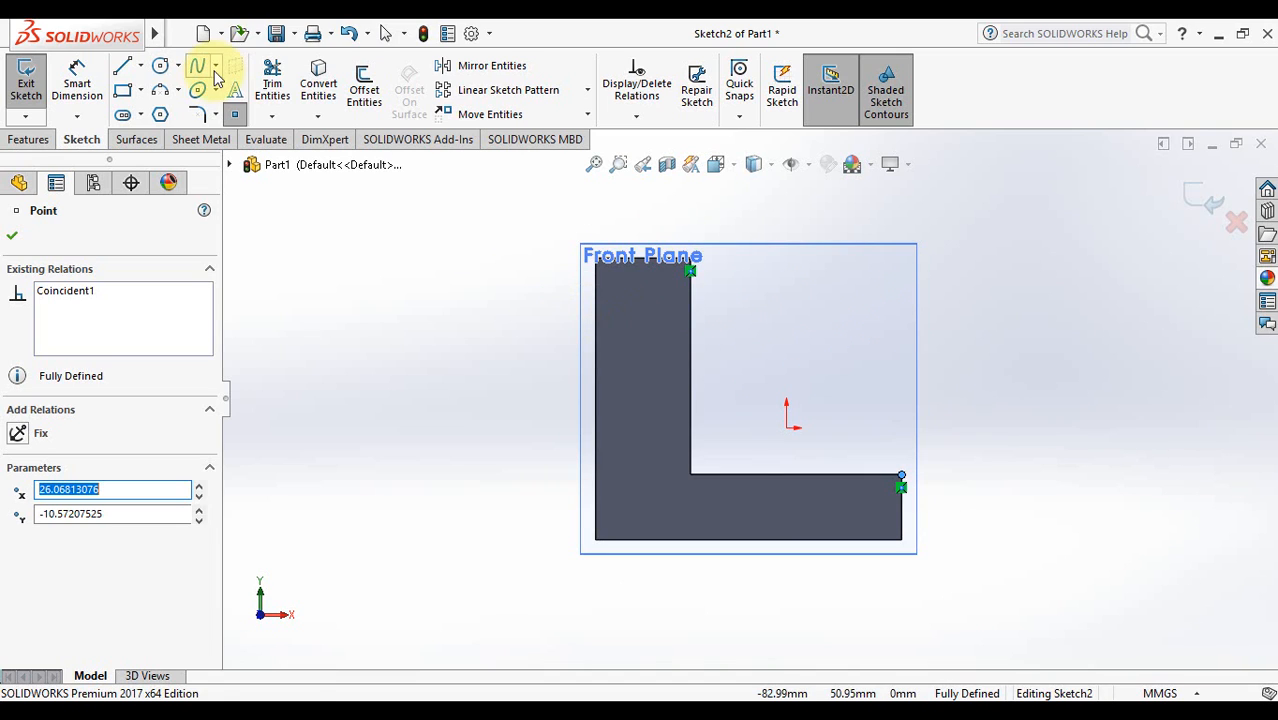
click(122, 65)
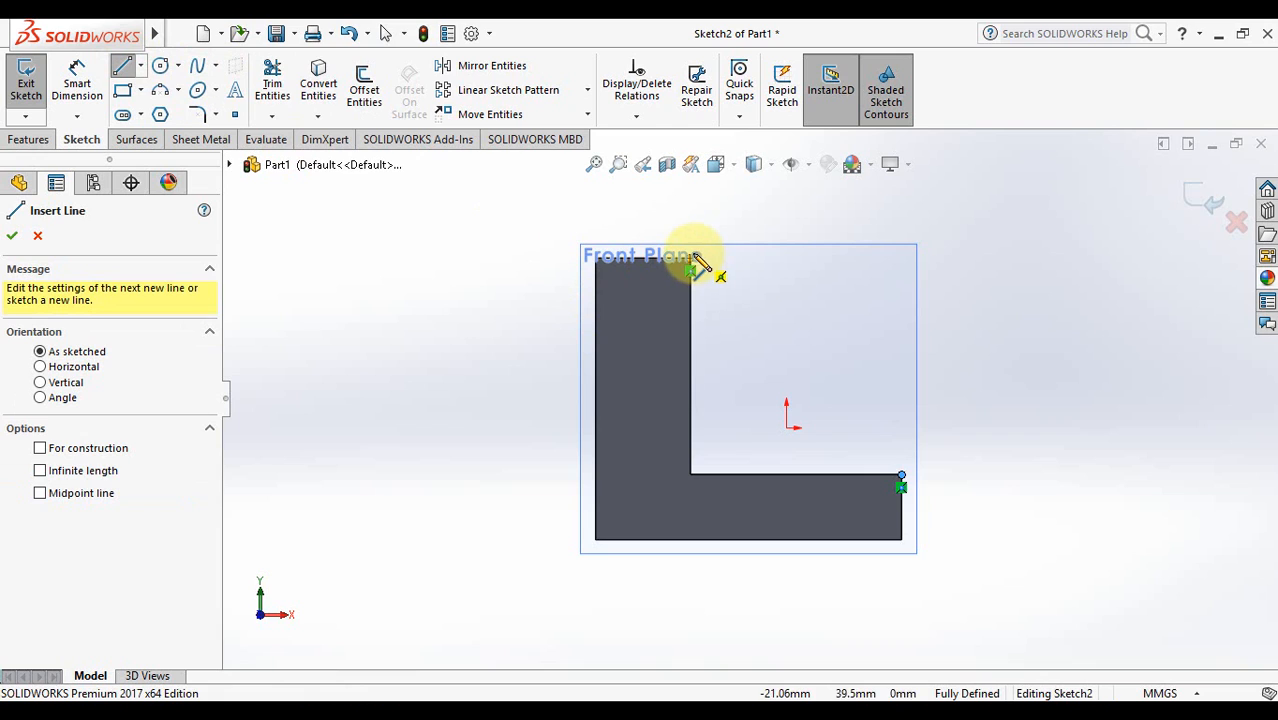
click(691, 262)
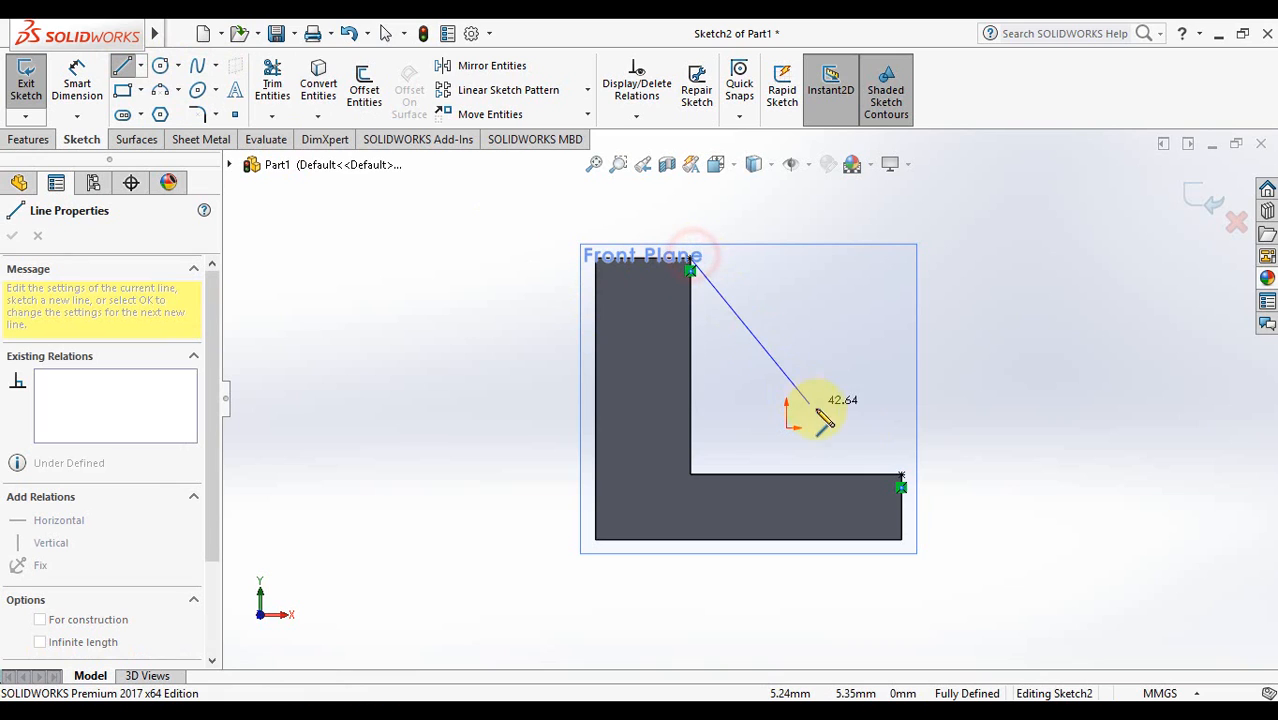
click(903, 485)
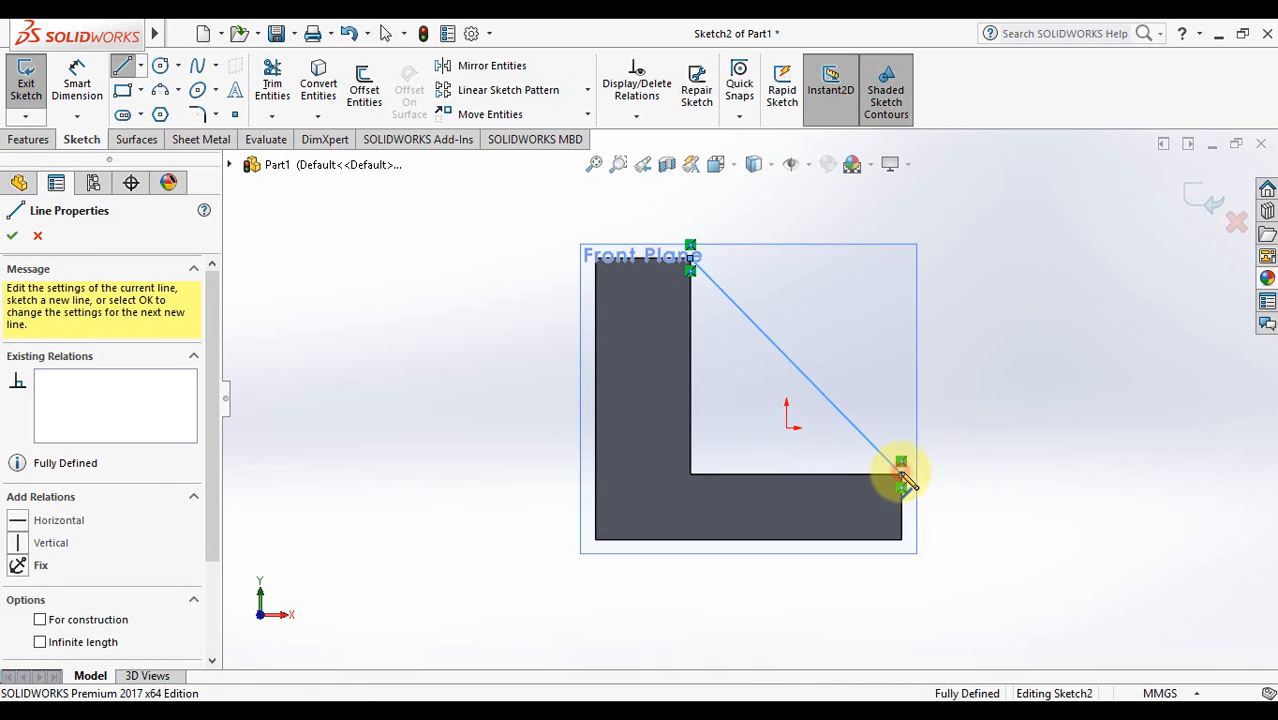
click(1199, 199)
click(1195, 196)
- Show the part in isometric view and hide the Front Plane
key(ctrl+7)
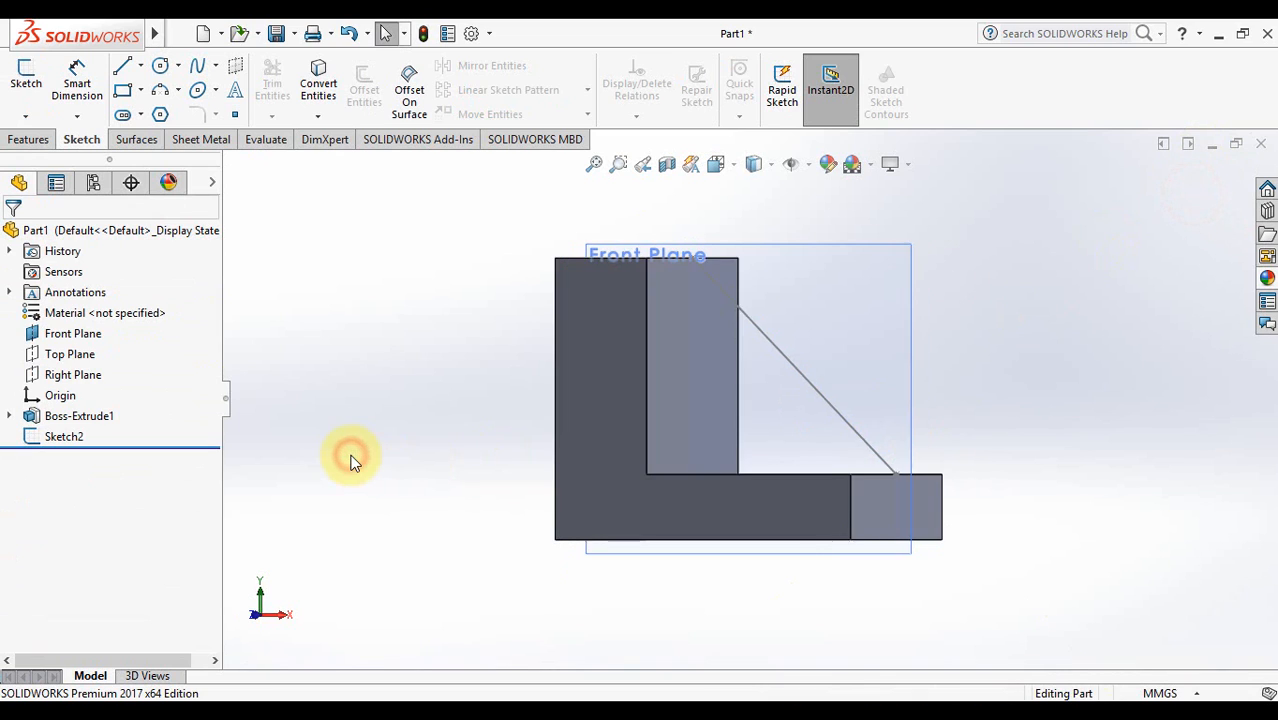
click(72, 334)
click(120, 294)
click(427, 333)
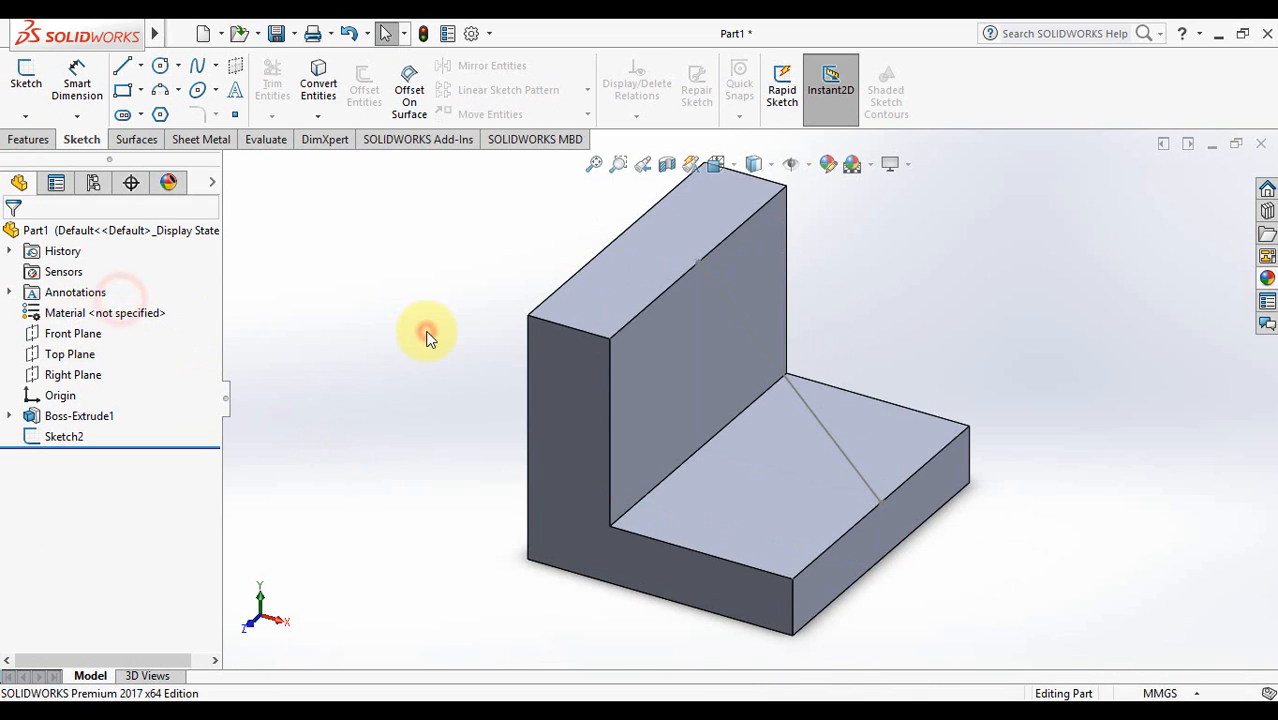
- Examine the diagonal sketch line between the upright and the base from several rotated views
key(Right)
key(Right)
key(Right)
key(Left)
key(Left)
key(Left)
key(Left)
key(Left)
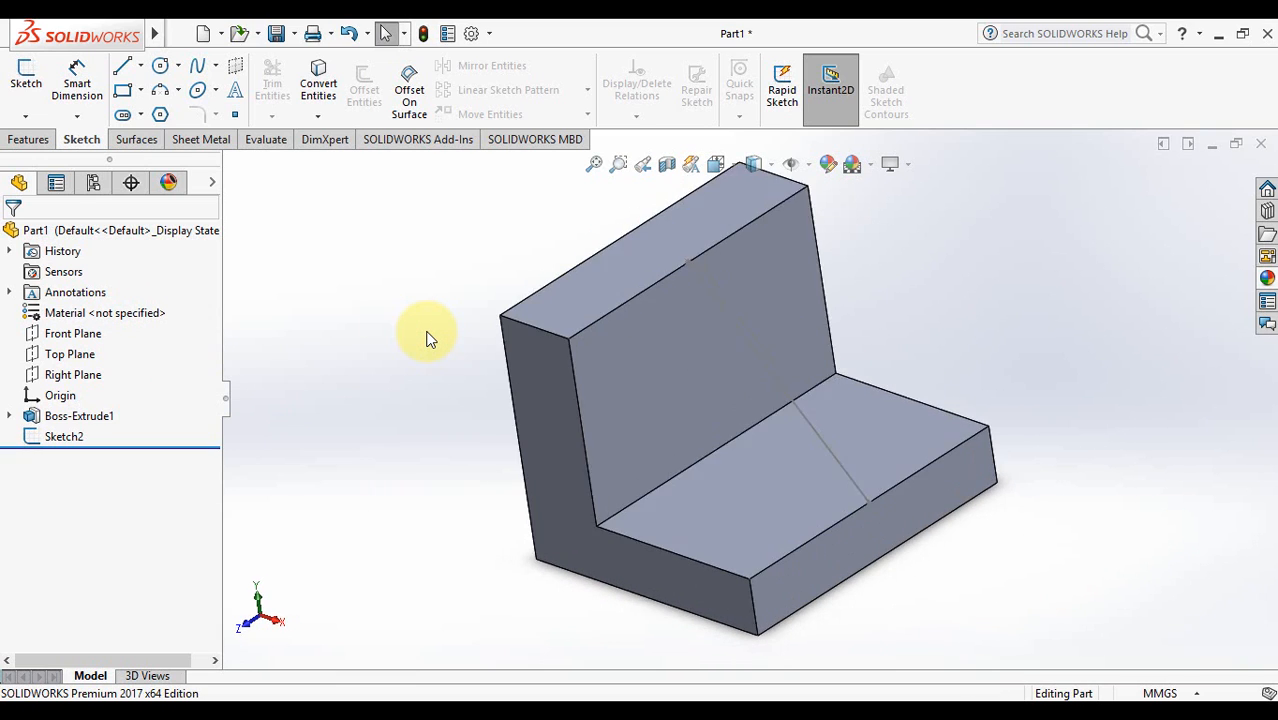
key(Right)
key(Right)
key(Right)
key(Right)
key(Left)
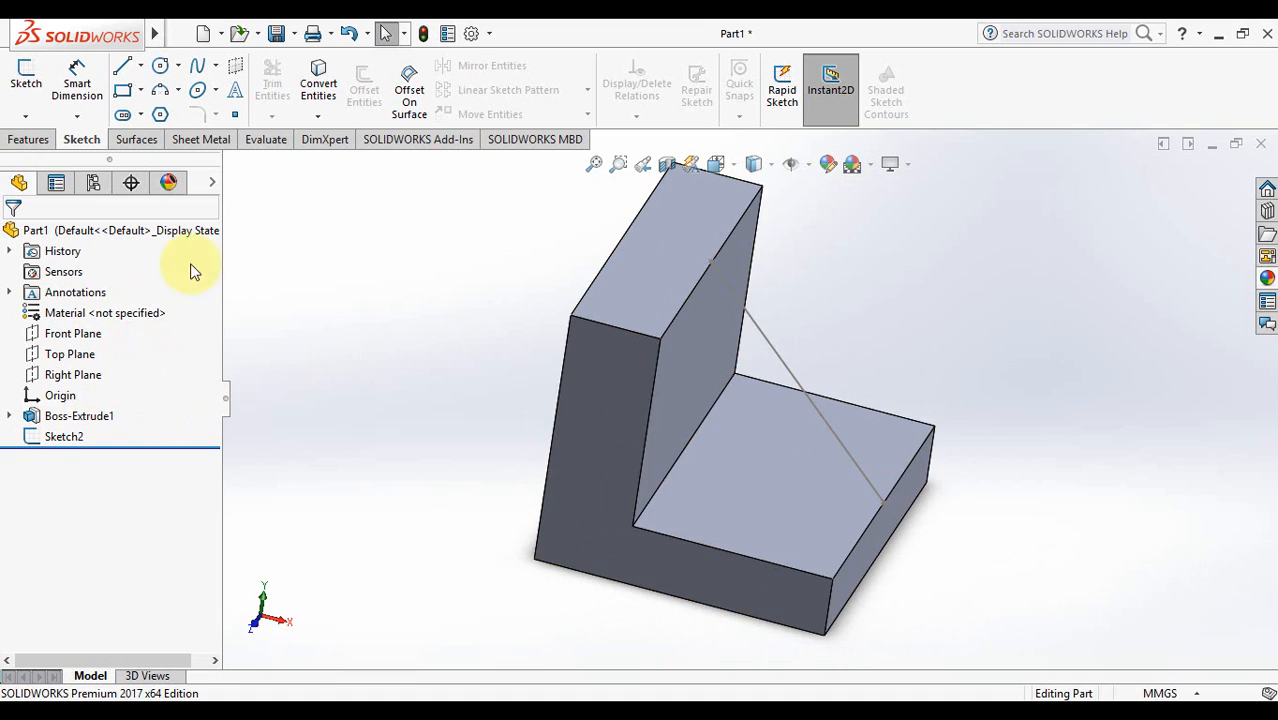
- Start a Rib feature from the diagonal line sketch between the upright and the base
click(40, 139)
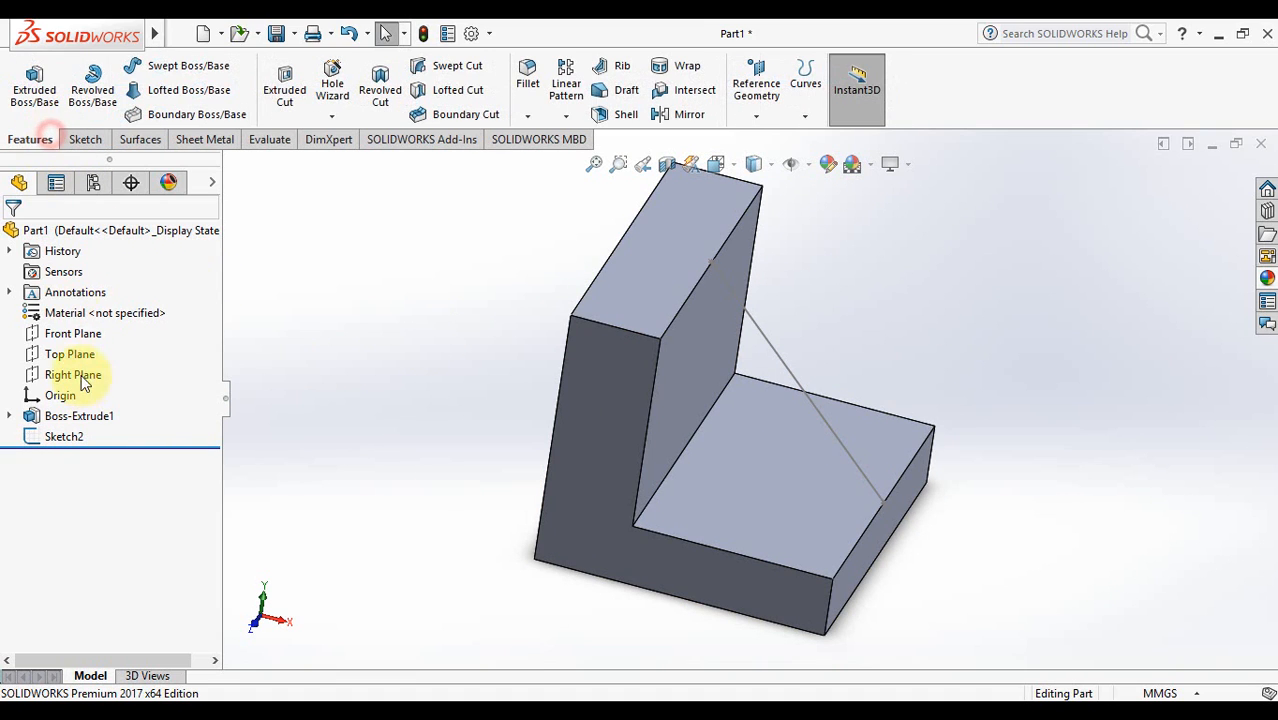
click(66, 437)
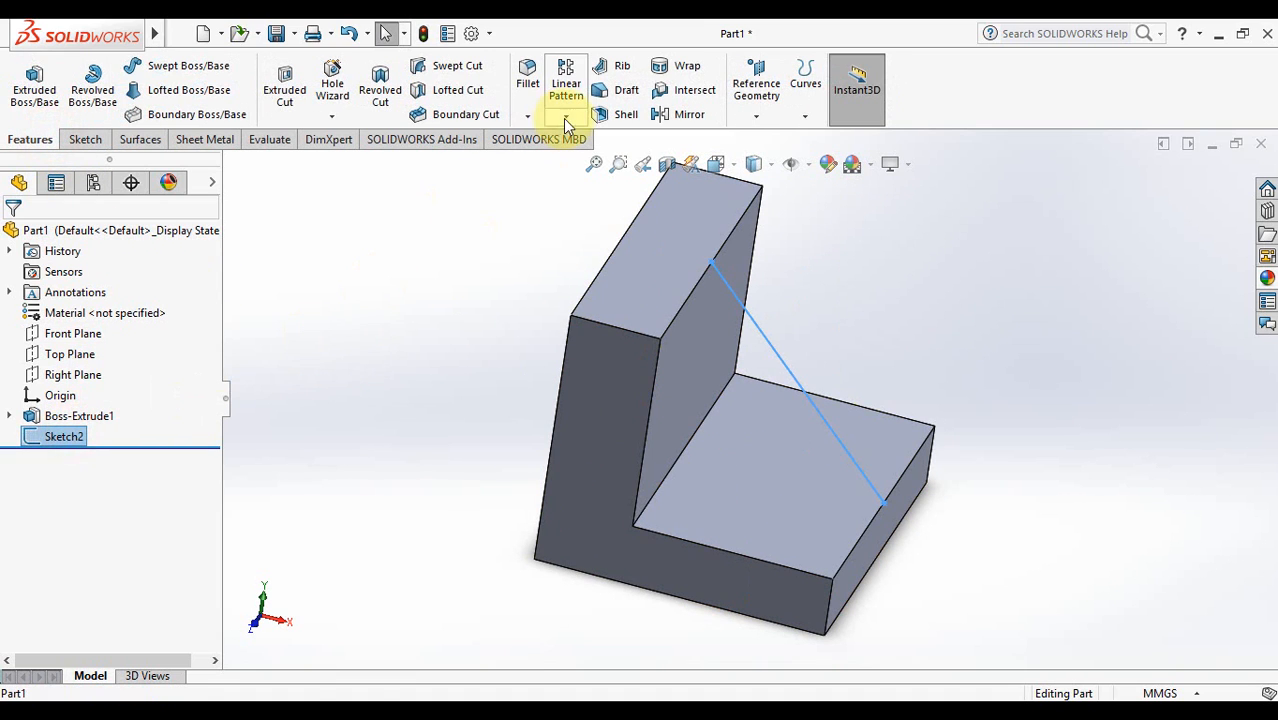
click(615, 70)
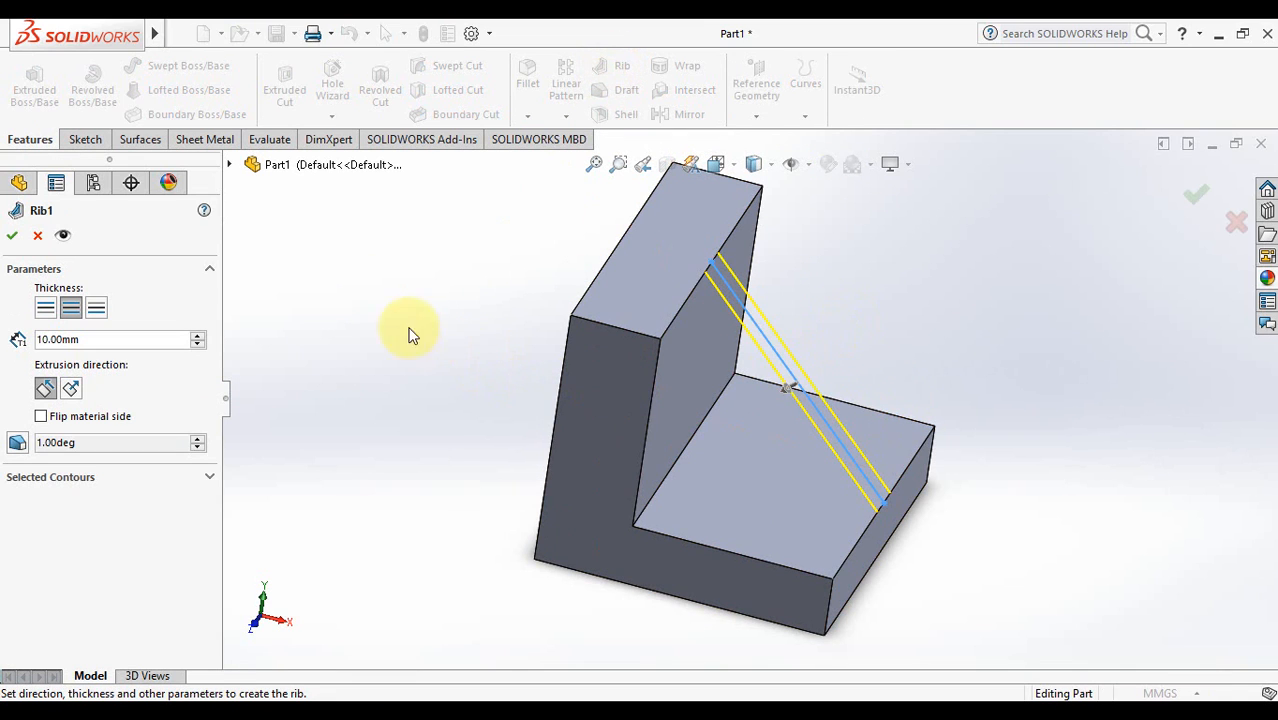
key(Up)
key(Right)
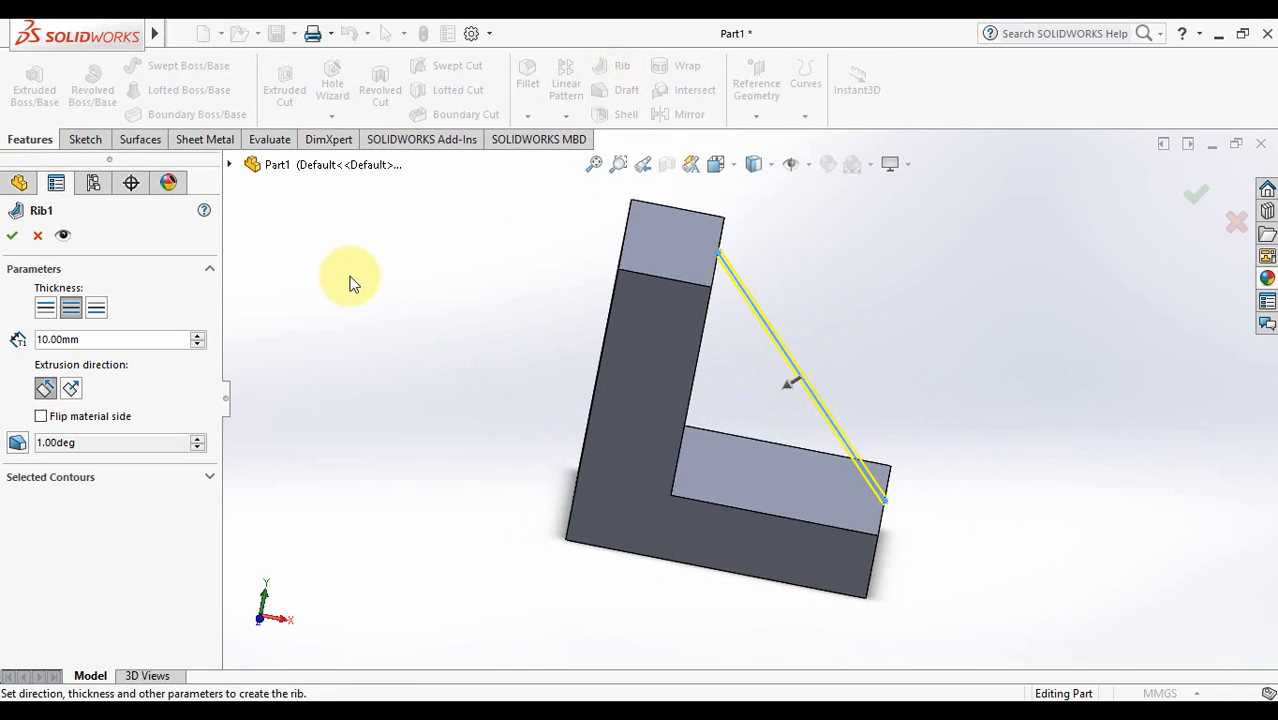
key(Left)
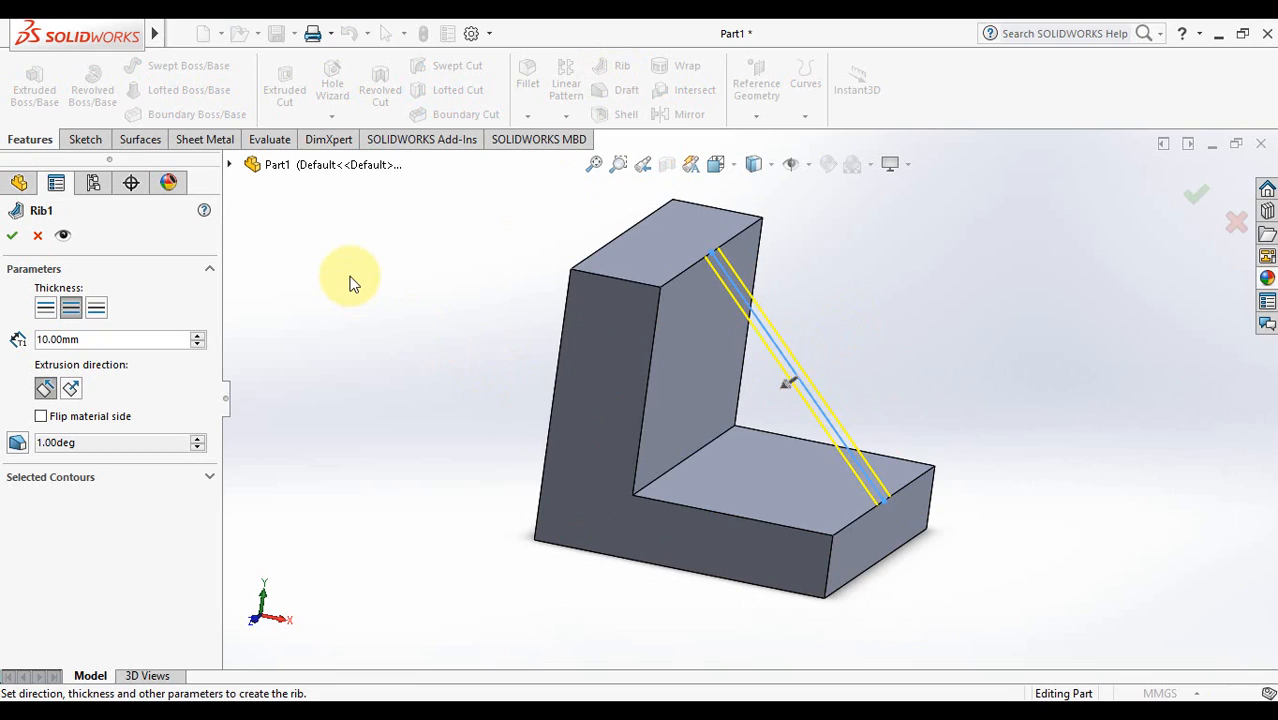
- Compare the rib's thickness on the first side and on the second side of the line, and restore it to both sides
click(46, 310)
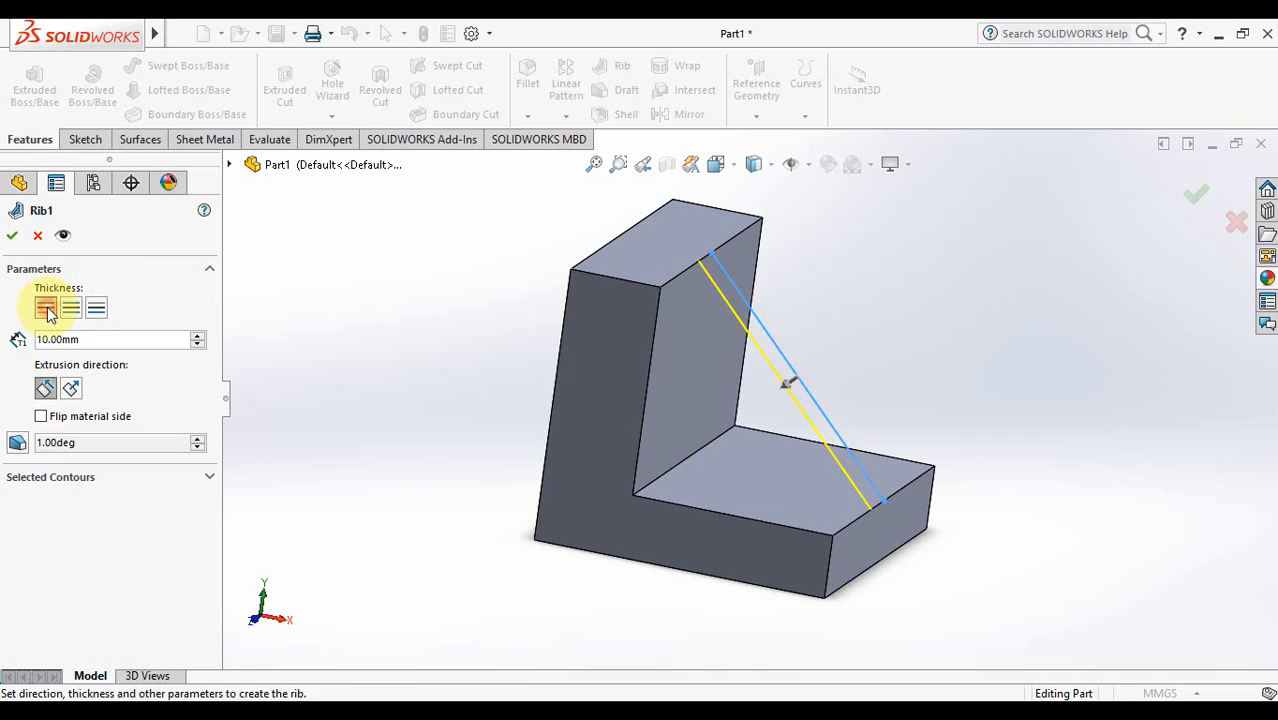
click(75, 314)
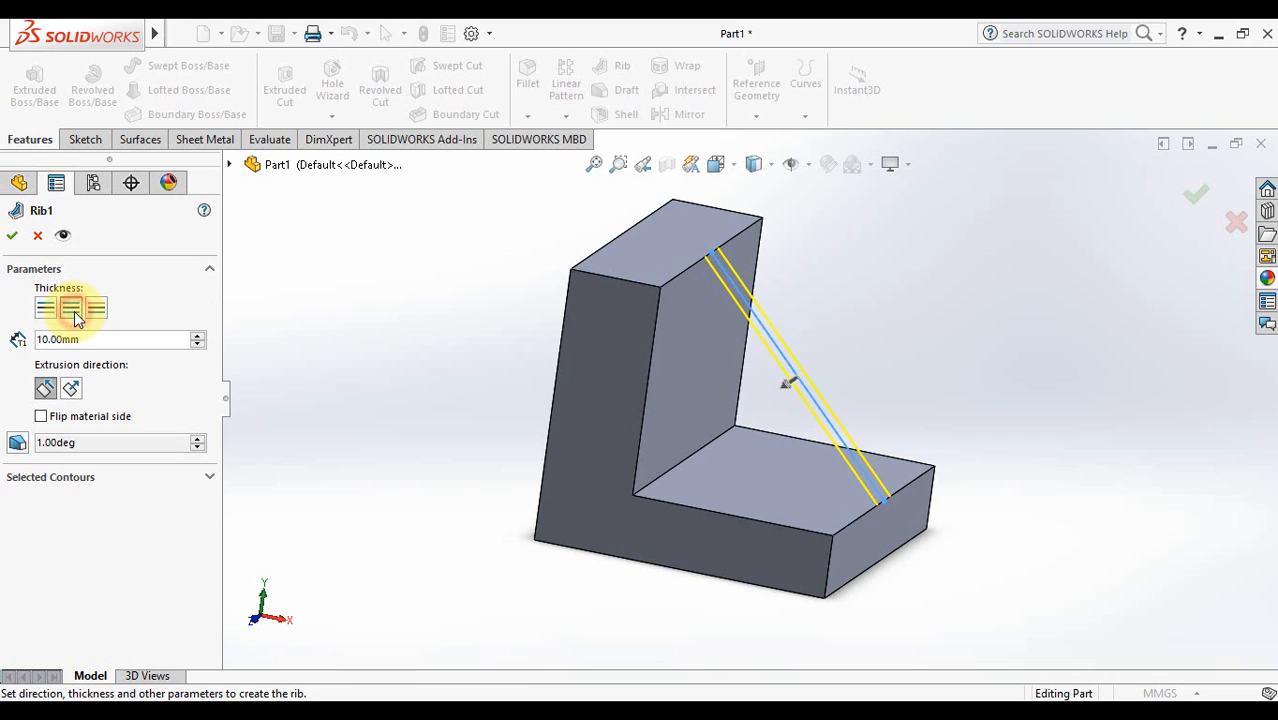
click(102, 311)
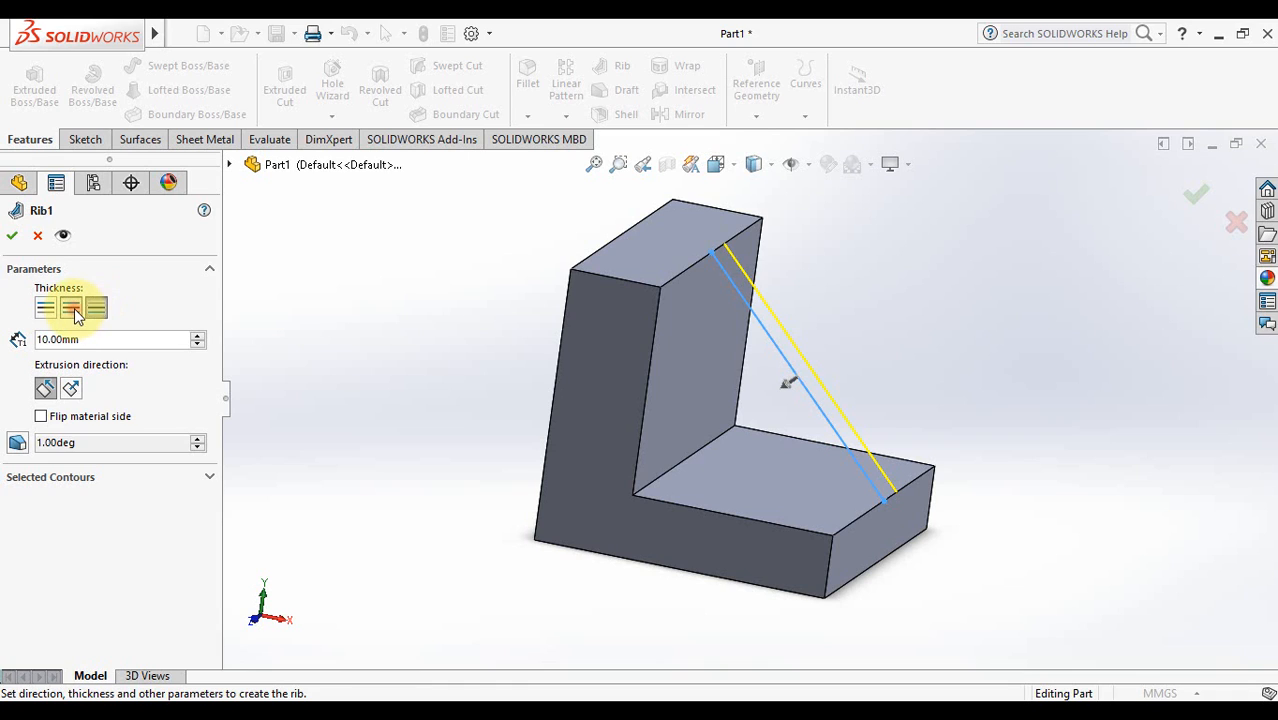
click(75, 313)
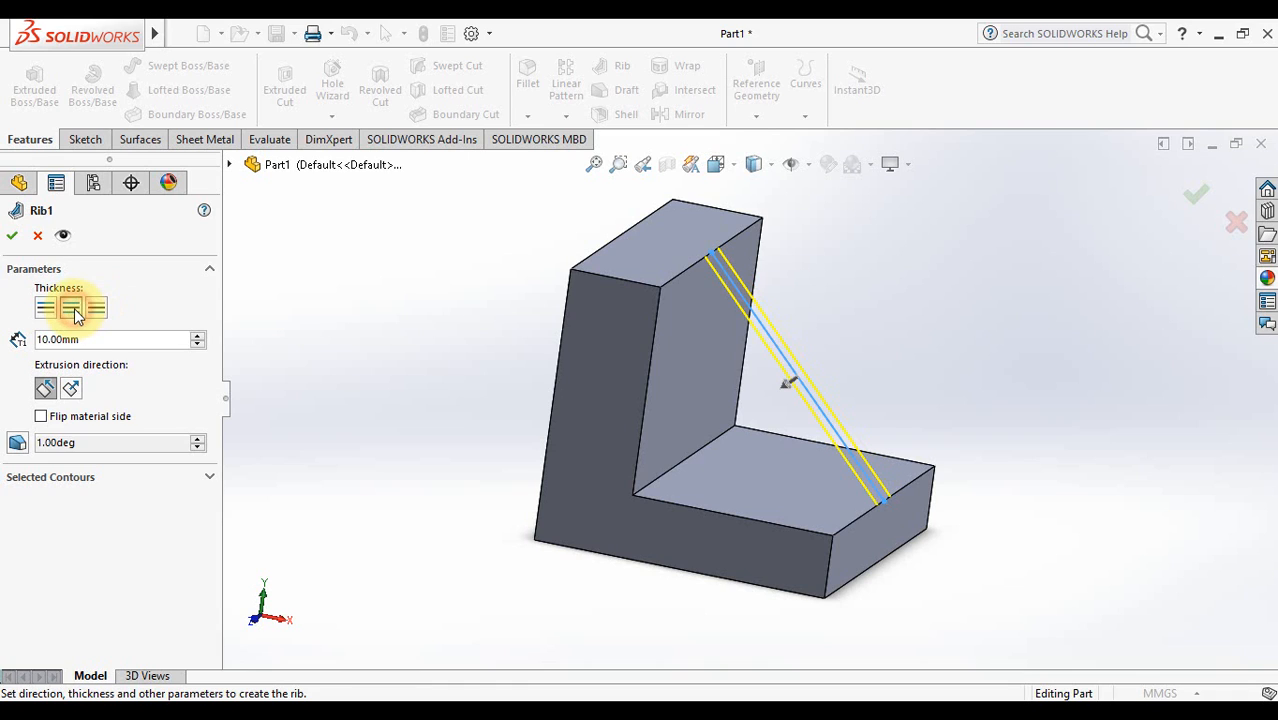
- Set the rib's thickness to 20 mm
click(198, 336)
click(198, 336)
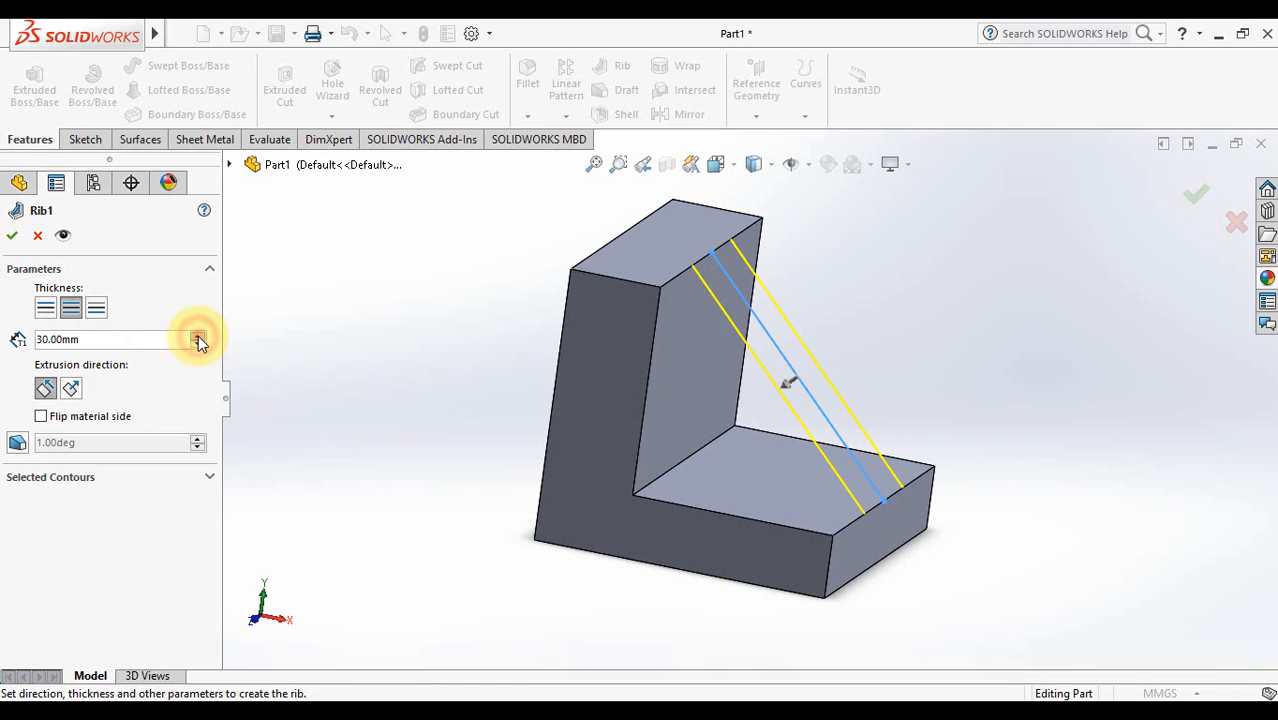
click(198, 336)
click(198, 336)
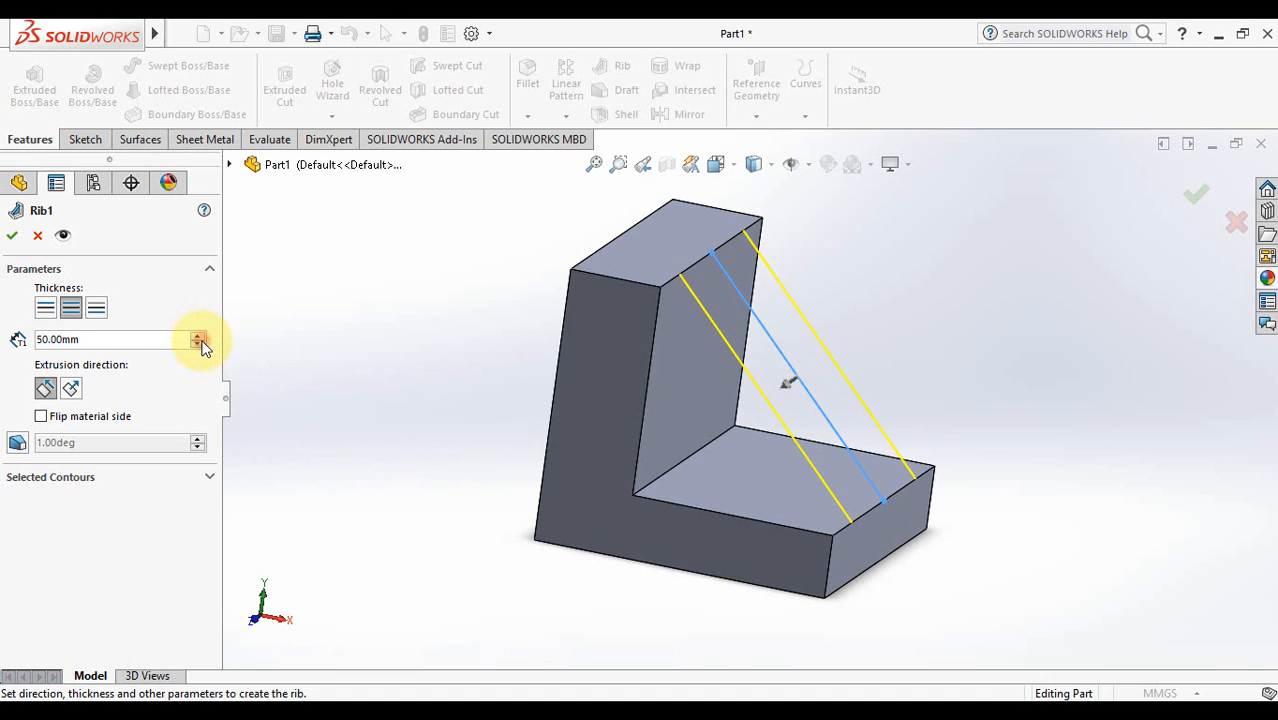
click(198, 344)
click(198, 344)
click(198, 344)
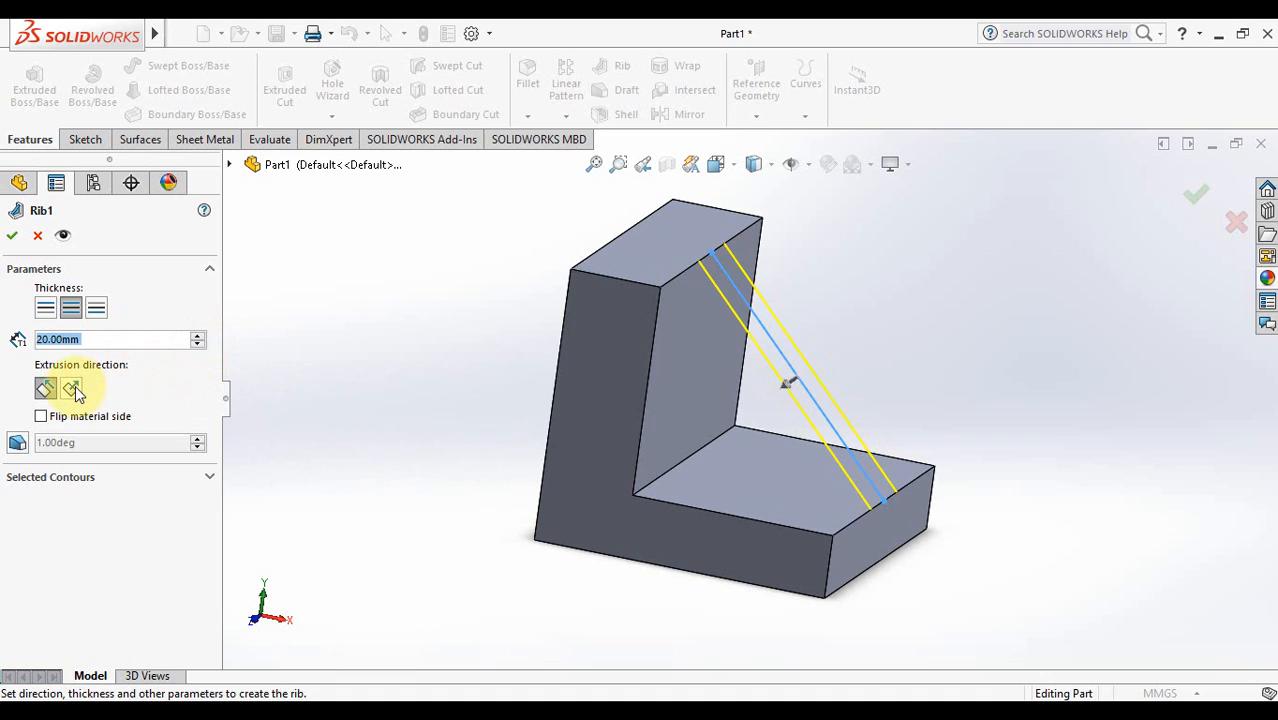
key(Right)
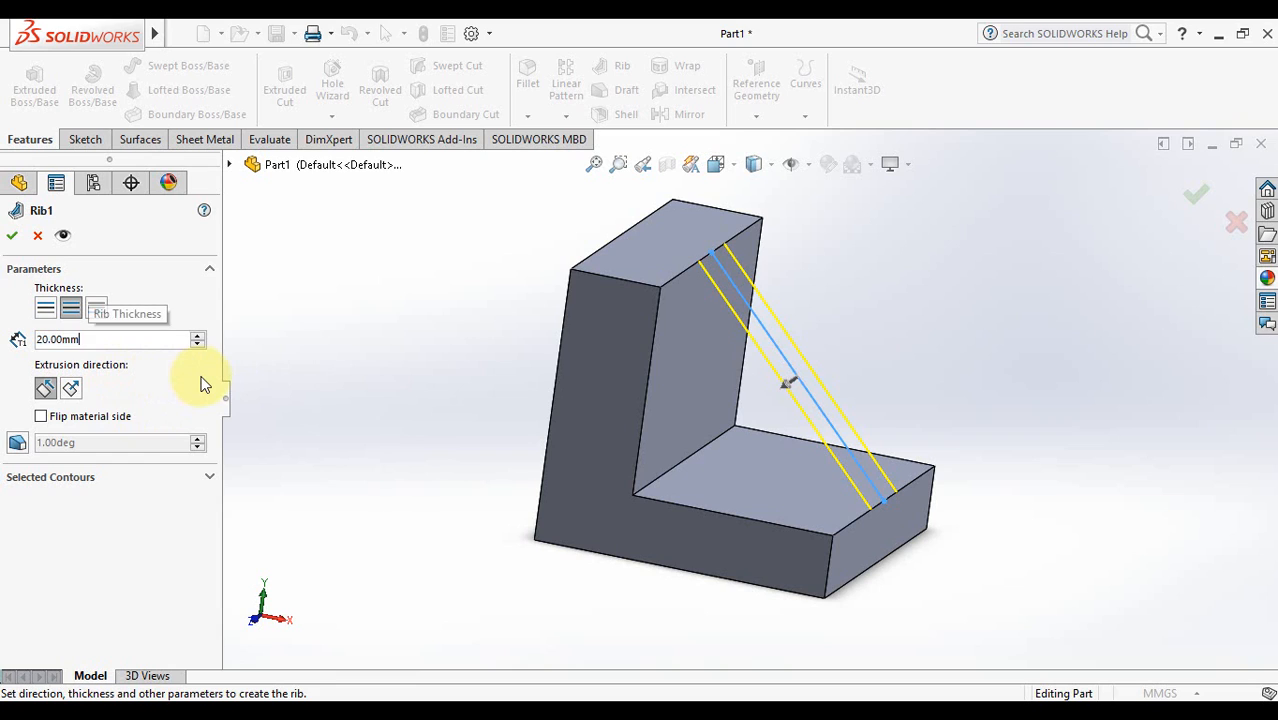
- Try the rib's extrusion direction normal to the sketch, and return it to parallel to the sketch
click(270, 383)
key(Right)
key(Up)
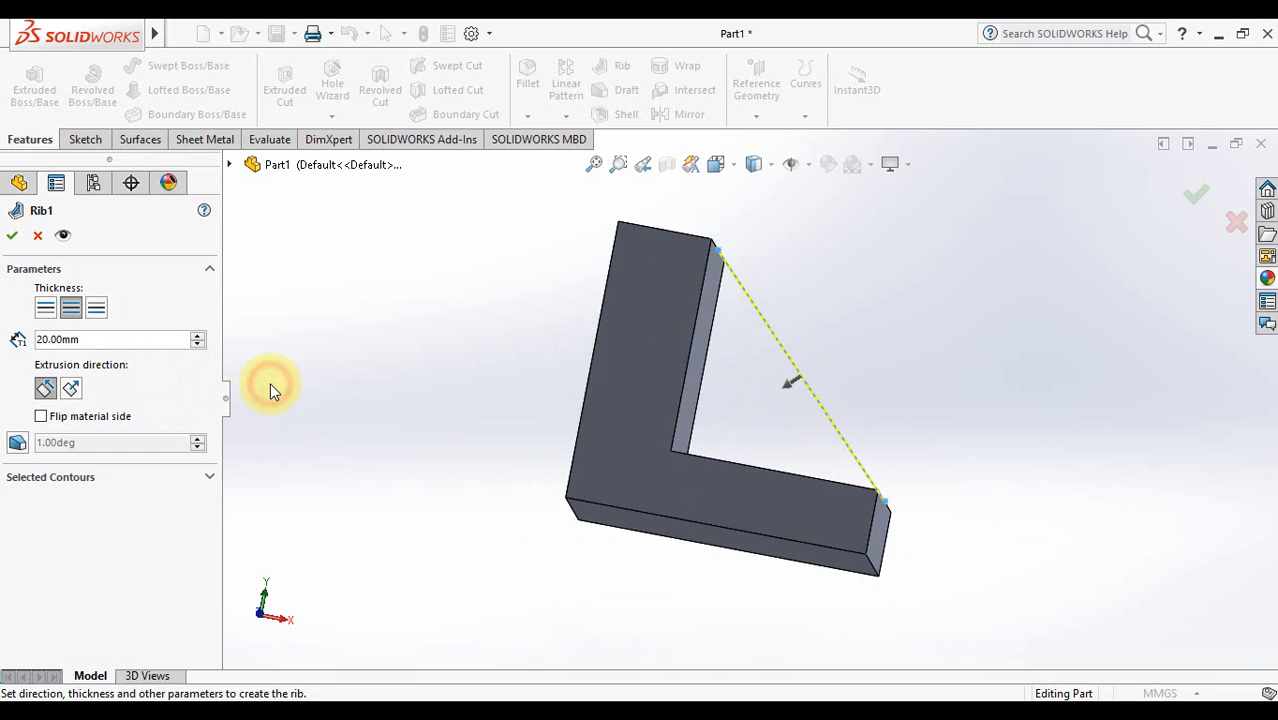
click(71, 388)
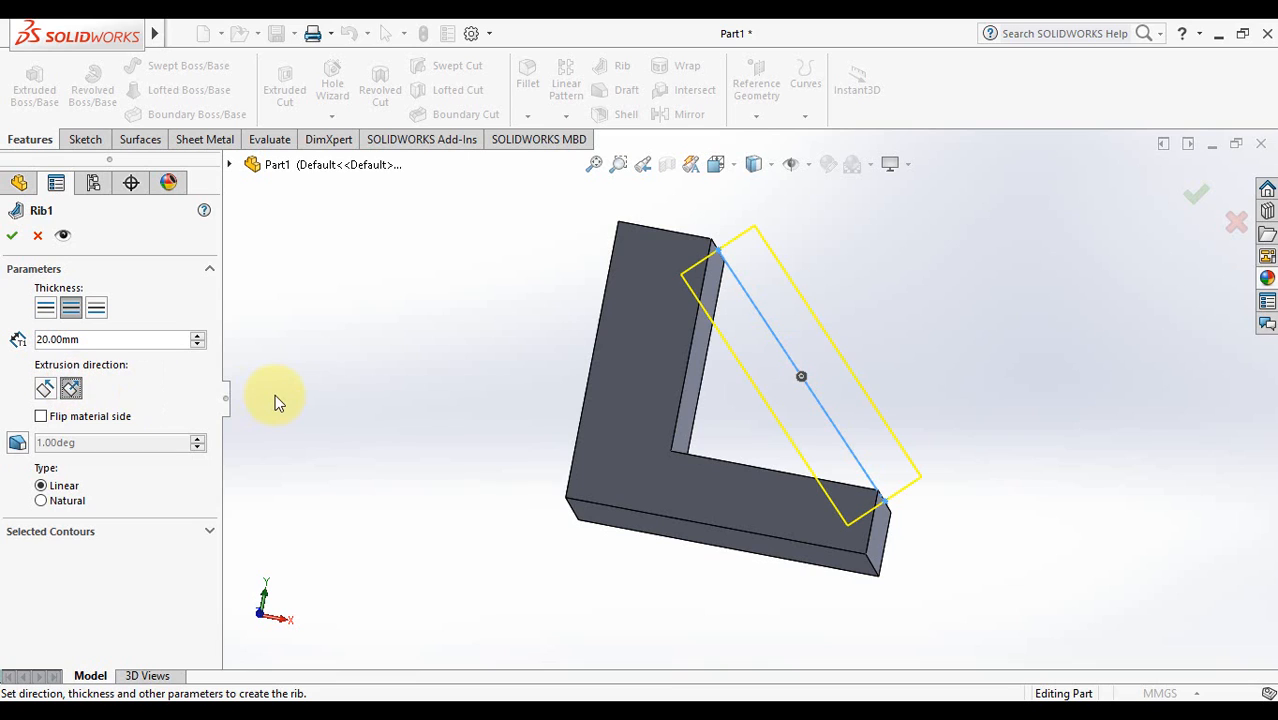
click(45, 390)
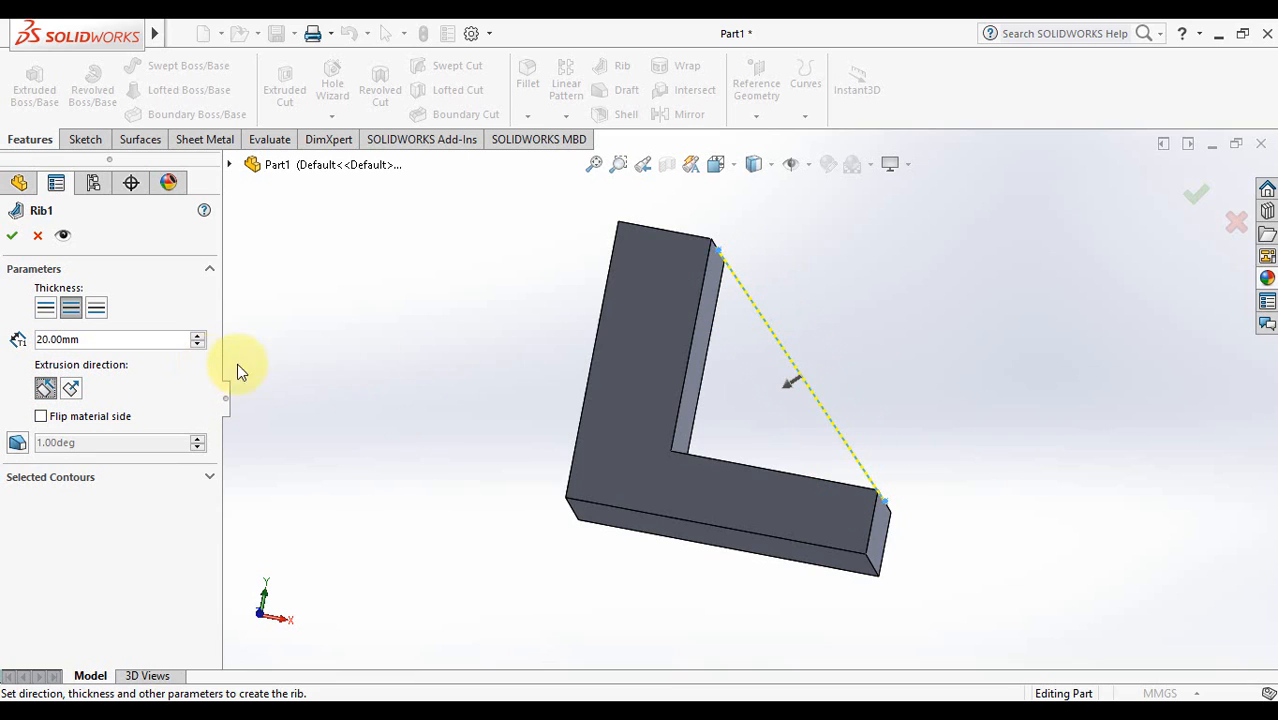
- Accept the settings to build the rib between the upright and the base
key(Left)
key(Left)
key(Left)
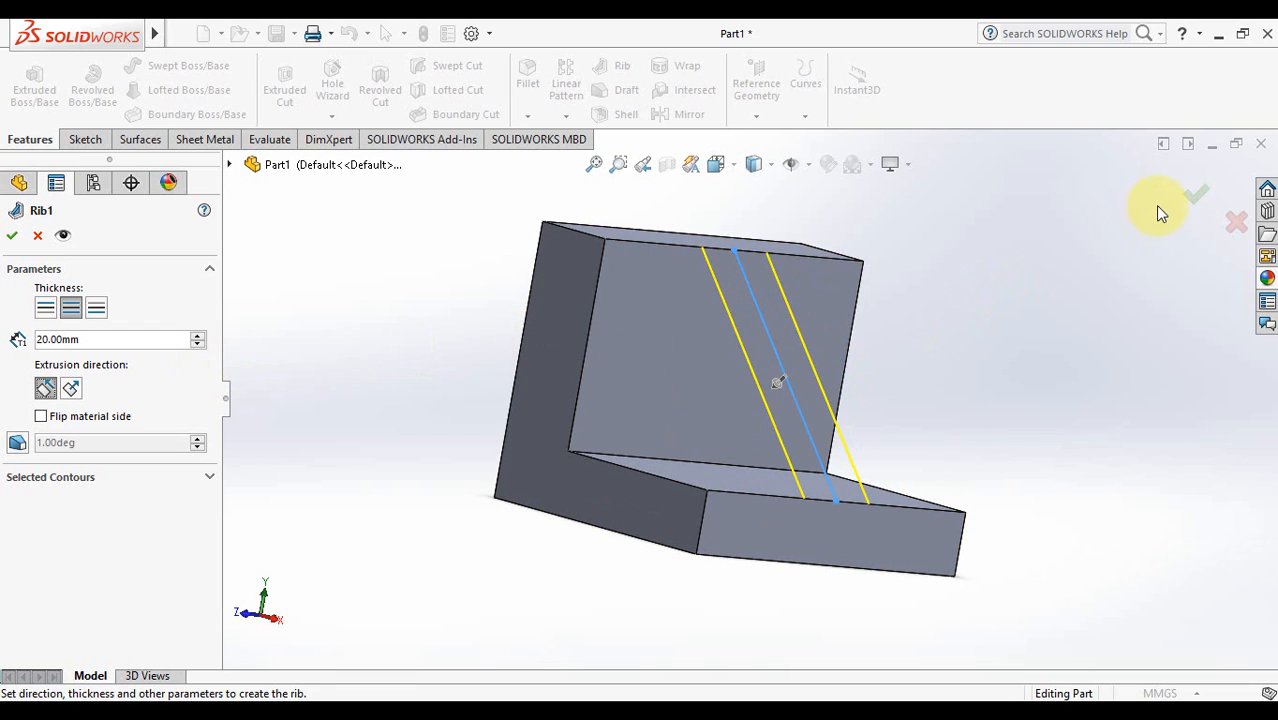
click(1199, 196)
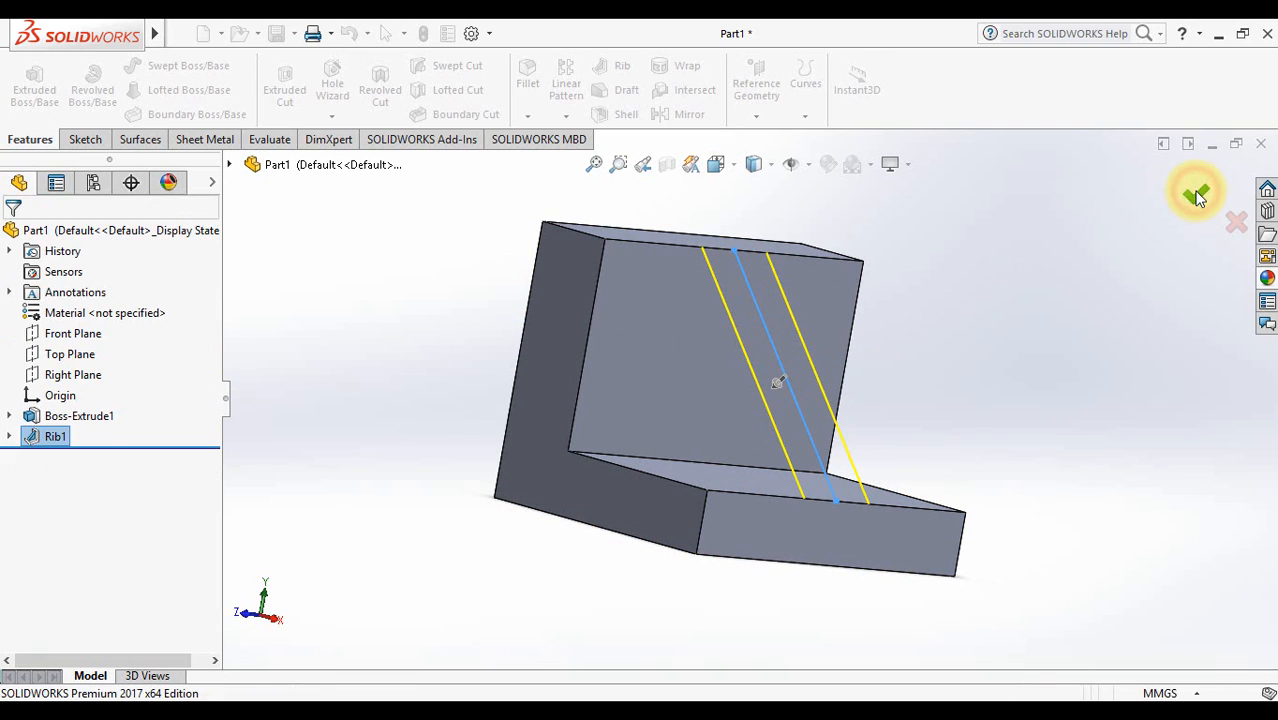
click(1030, 366)
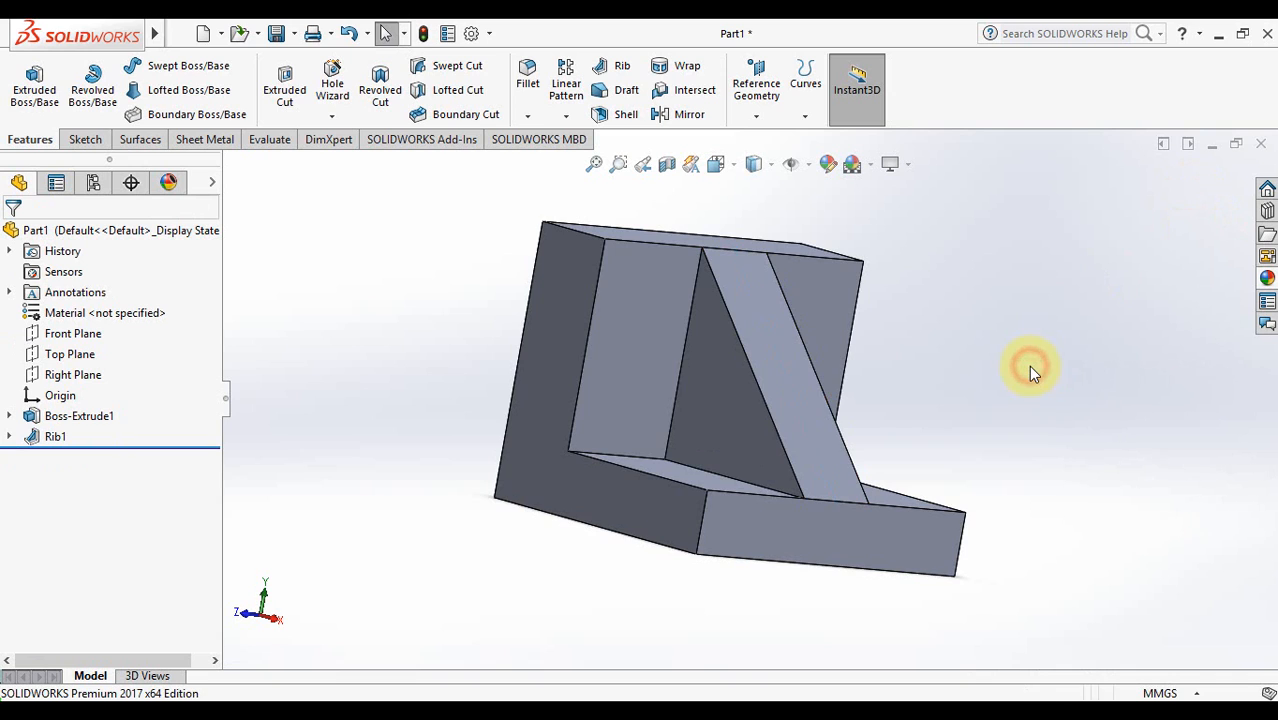
- Examine the finished rib on the L-shaped part from the front, the side and above
key(Left)
key(Left)
key(Left)
key(Left)
key(Right)
key(Right)
key(Right)
key(Right)
key(Right)
key(Right)
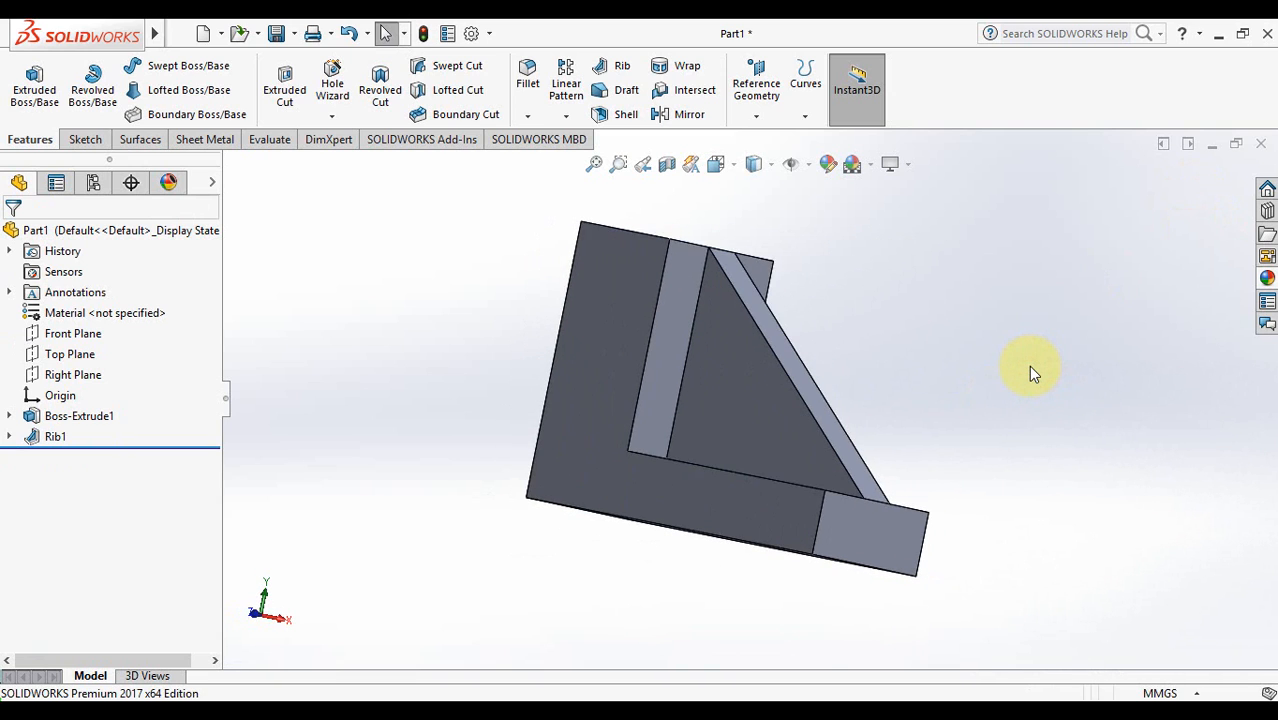
key(Down)
key(Down)
key(Down)
key(Left)
key(Left)
key(Left)
key(Right)
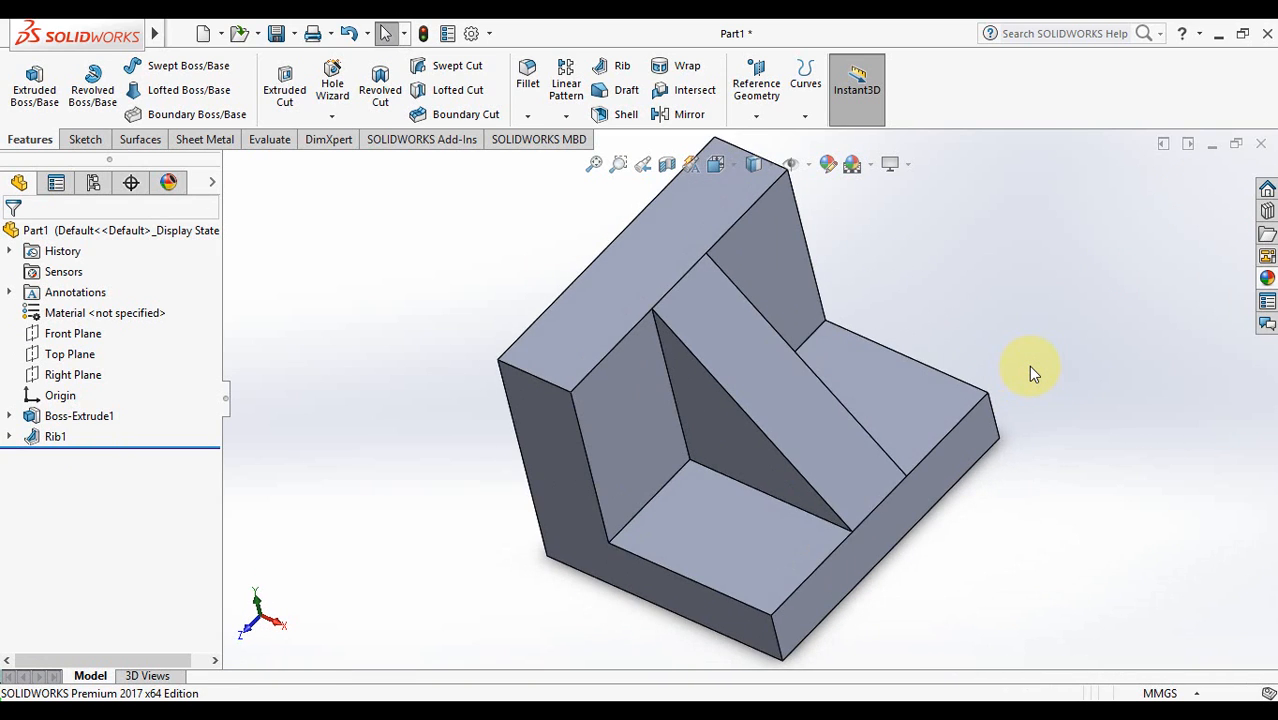
key(Up)
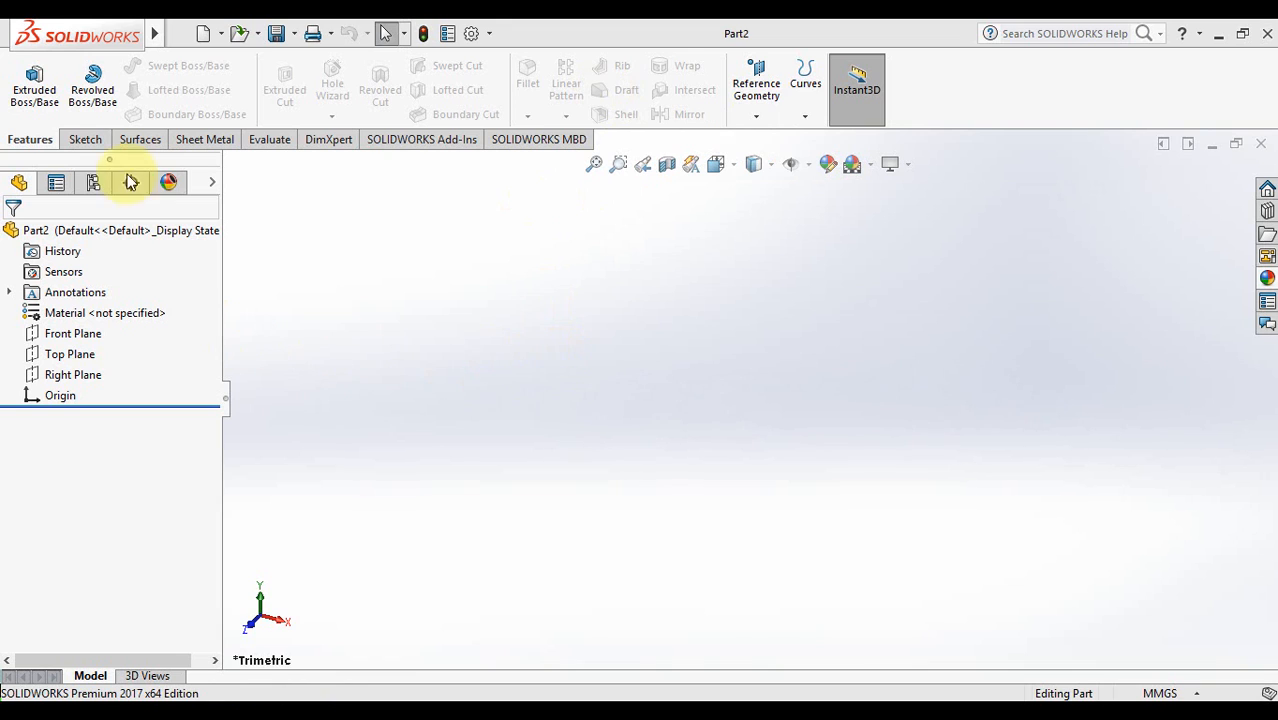
- Sketch a corner rectangle around the origin on the Top Plane, with short sides about 73 mm long, and exit the sketch
click(95, 142)
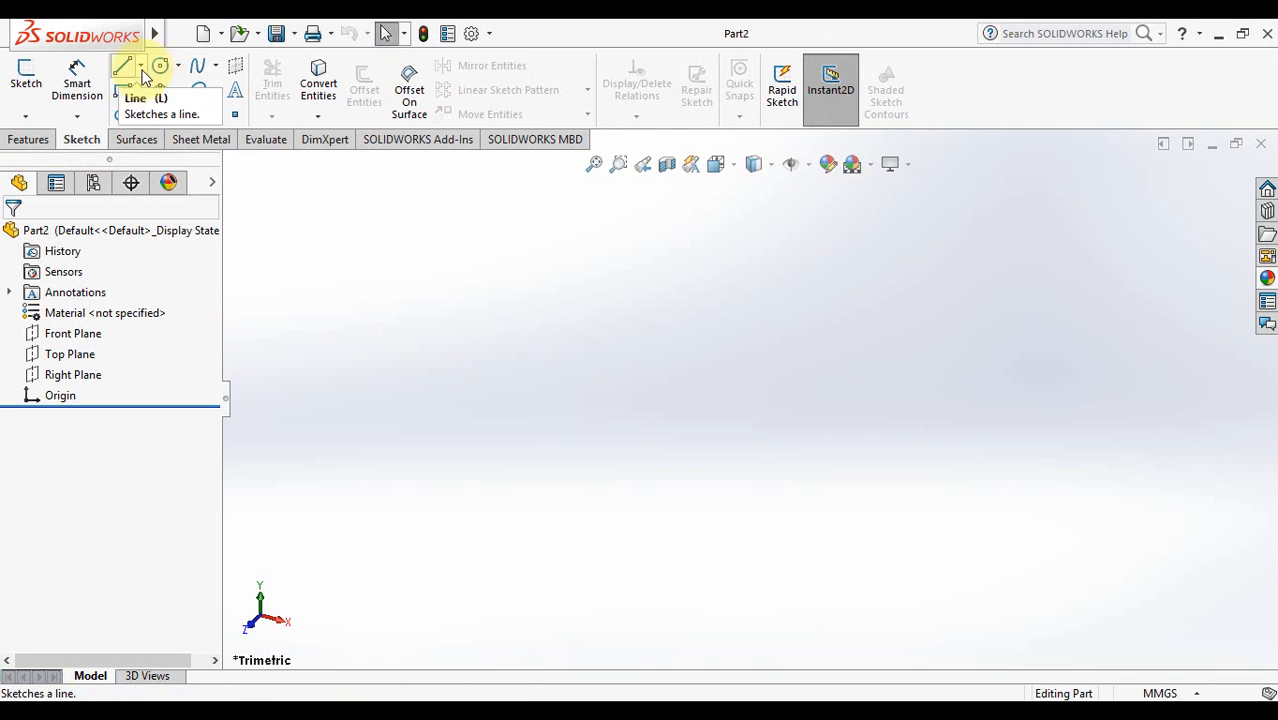
click(86, 354)
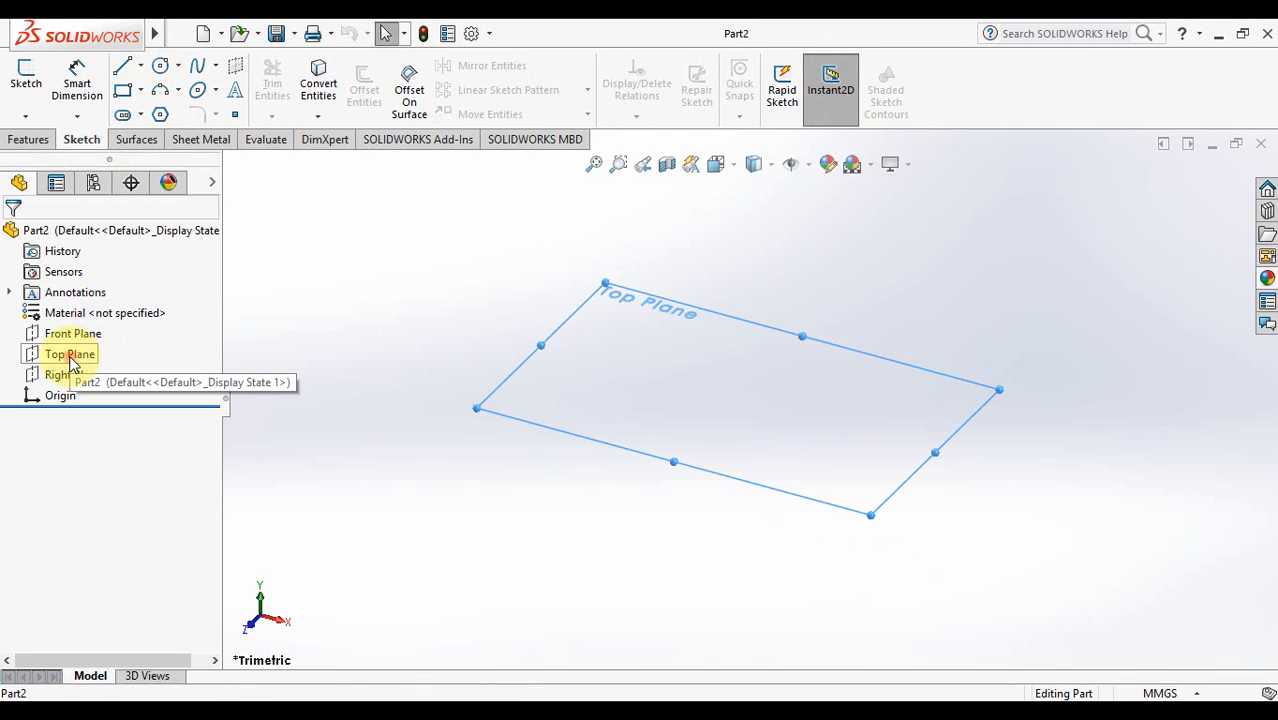
click(122, 92)
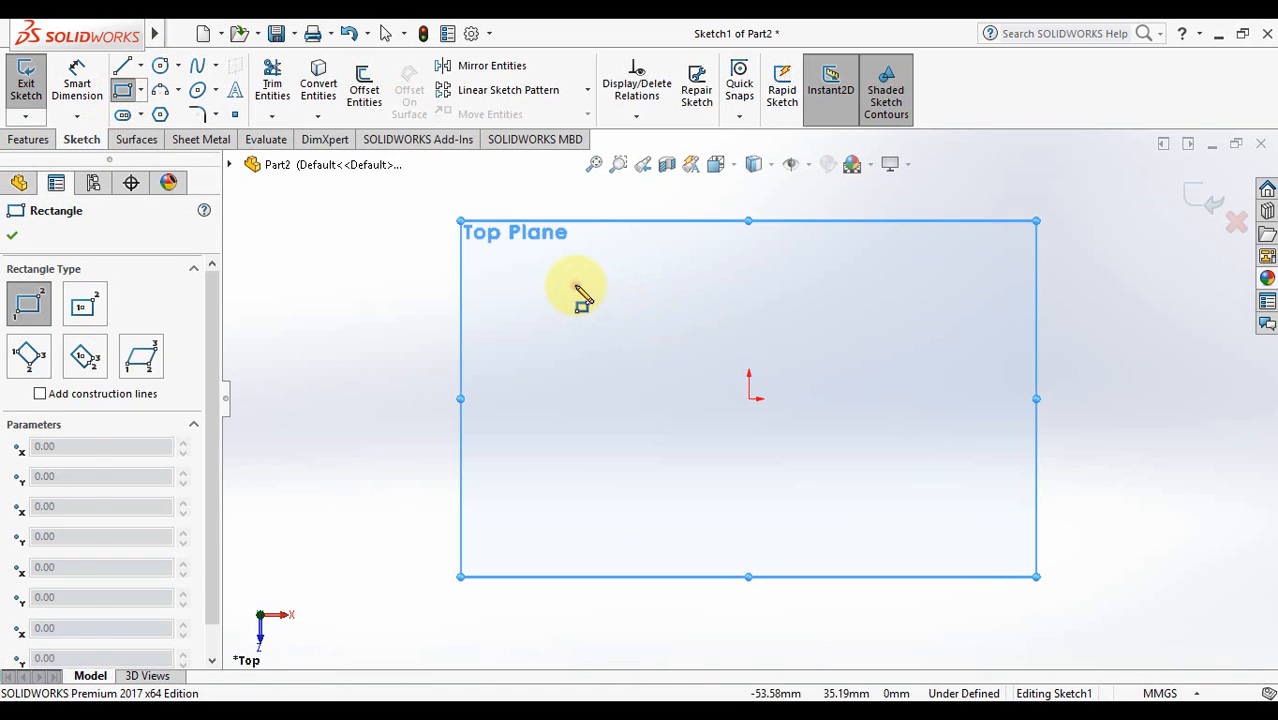
click(575, 285)
click(960, 521)
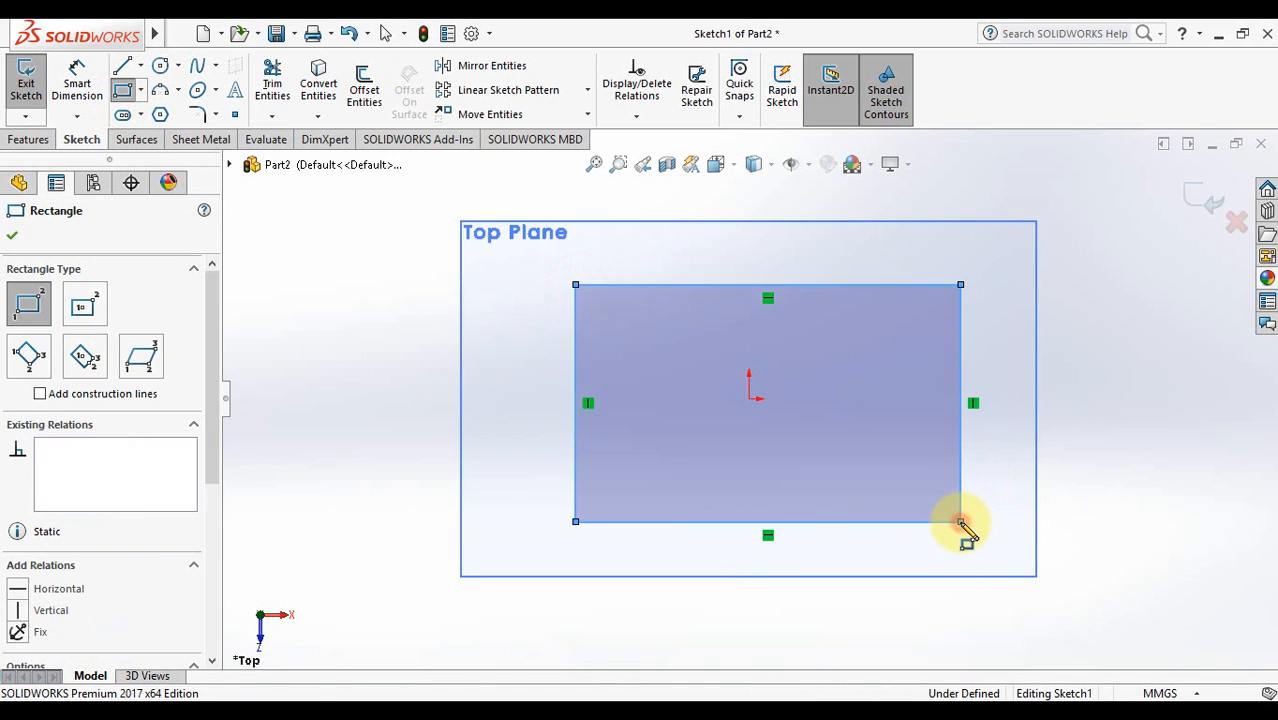
click(1210, 200)
click(1207, 200)
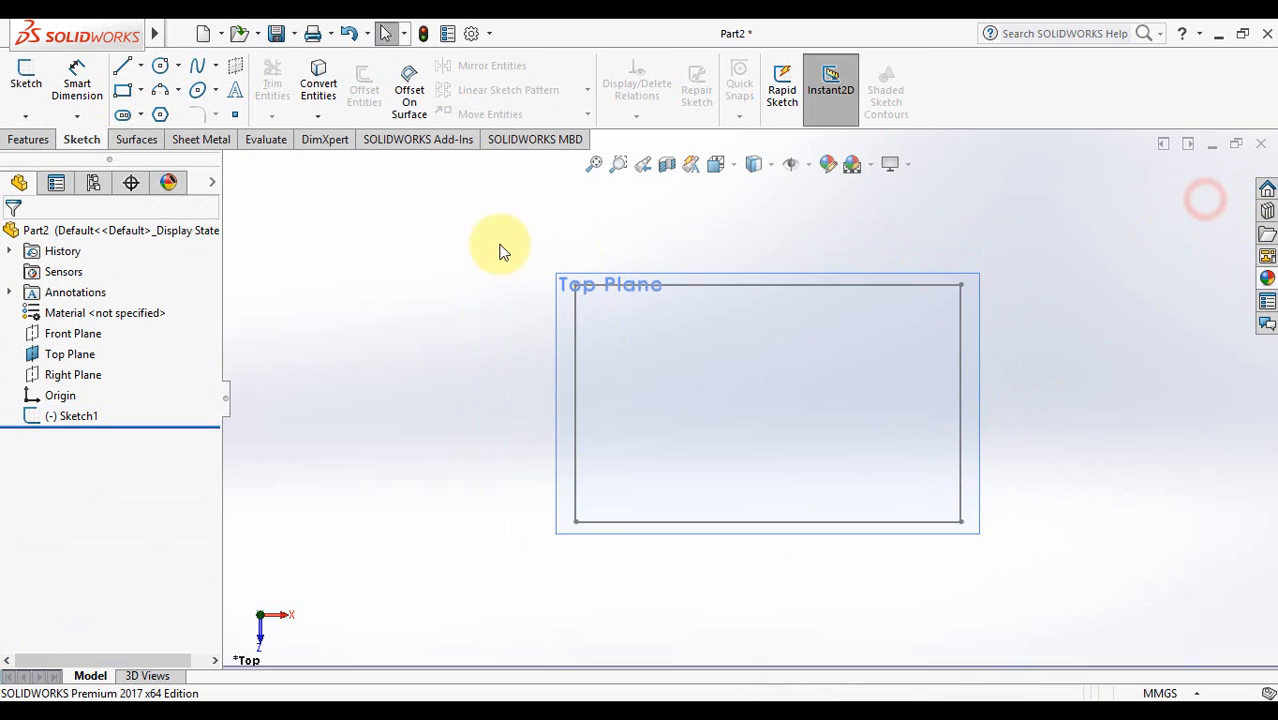
- Extrude the rectangle upward with a blind end condition into a tall solid block
click(17, 145)
click(31, 92)
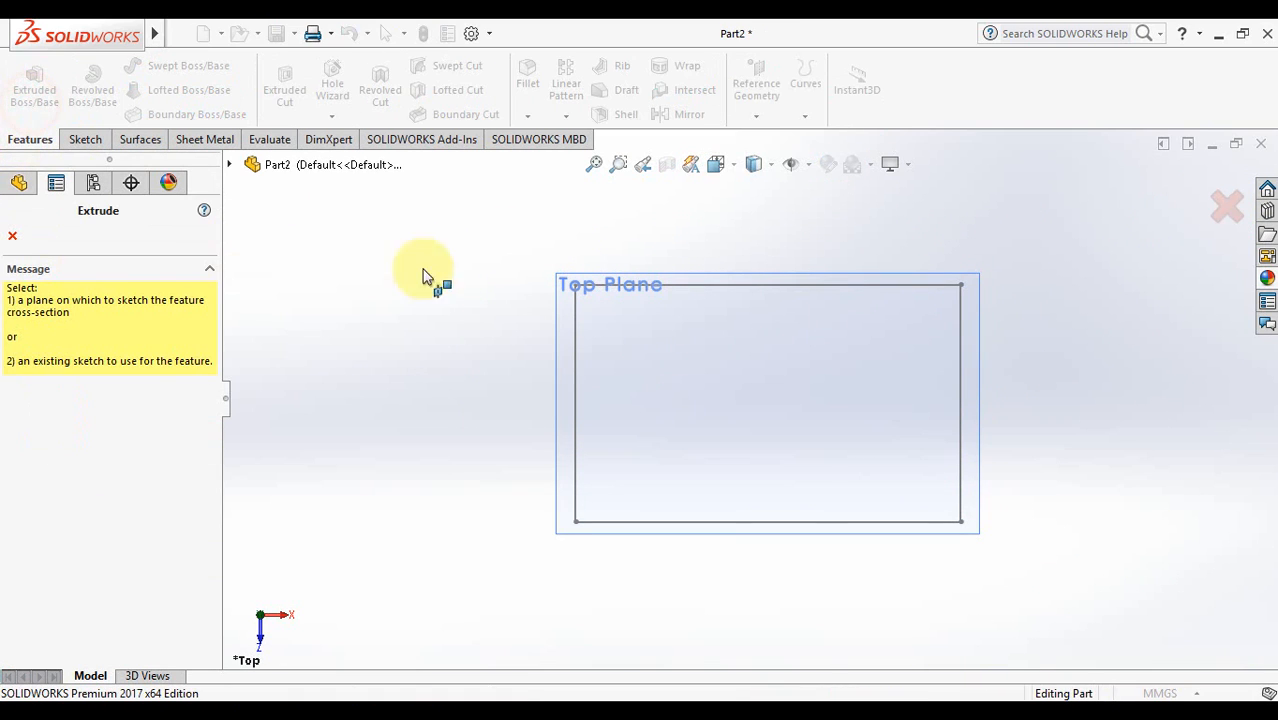
click(572, 396)
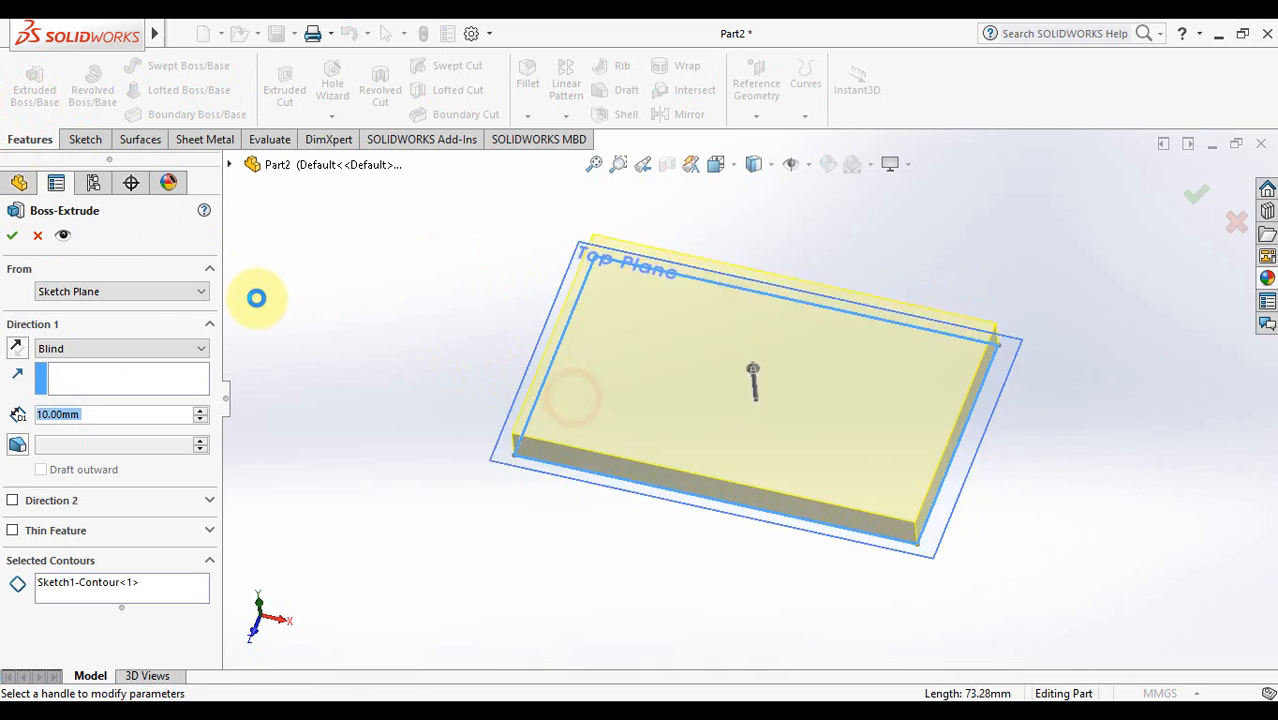
click(199, 414)
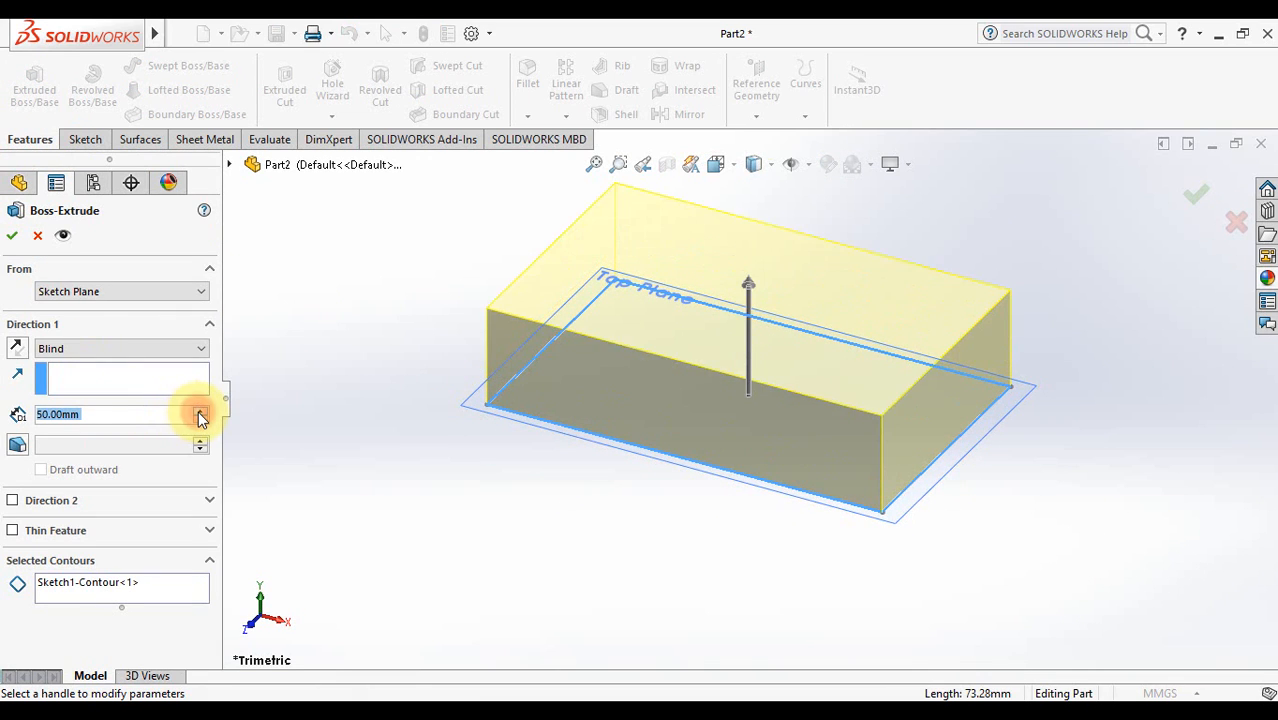
click(1195, 196)
click(594, 164)
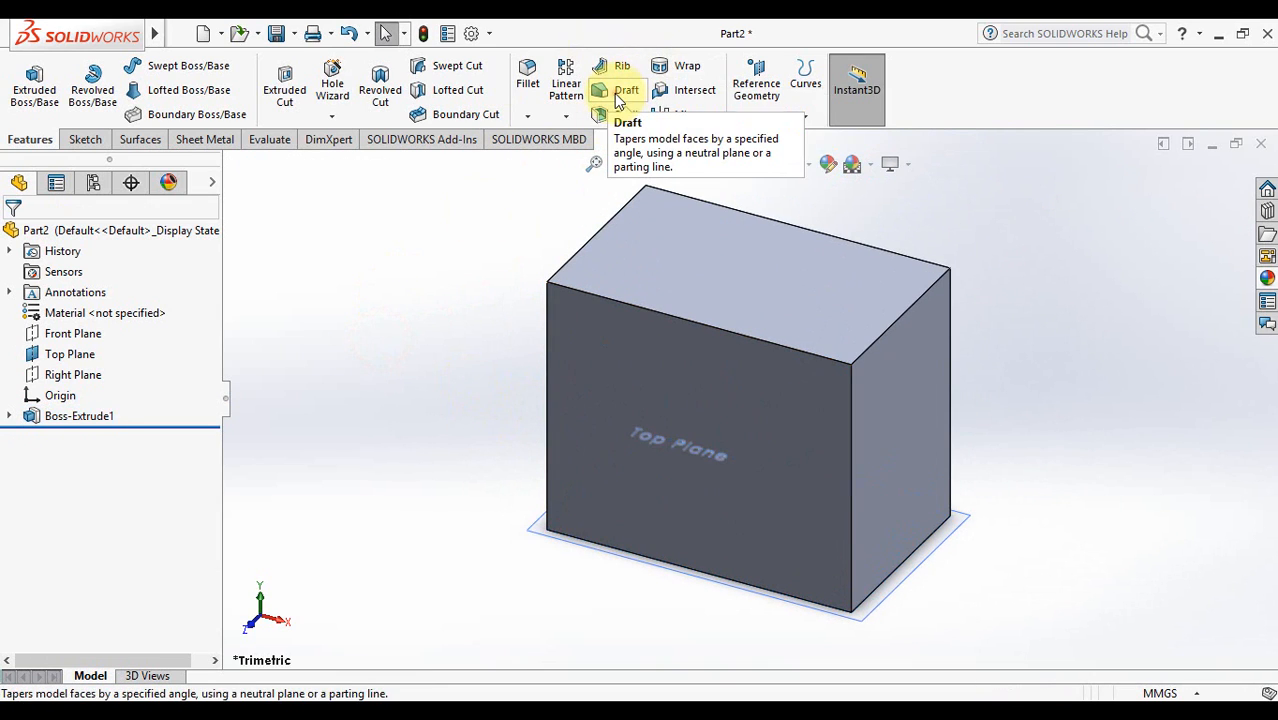
- Start a Draft in DraftXpert mode and set the block's top face as the neutral plane
click(612, 94)
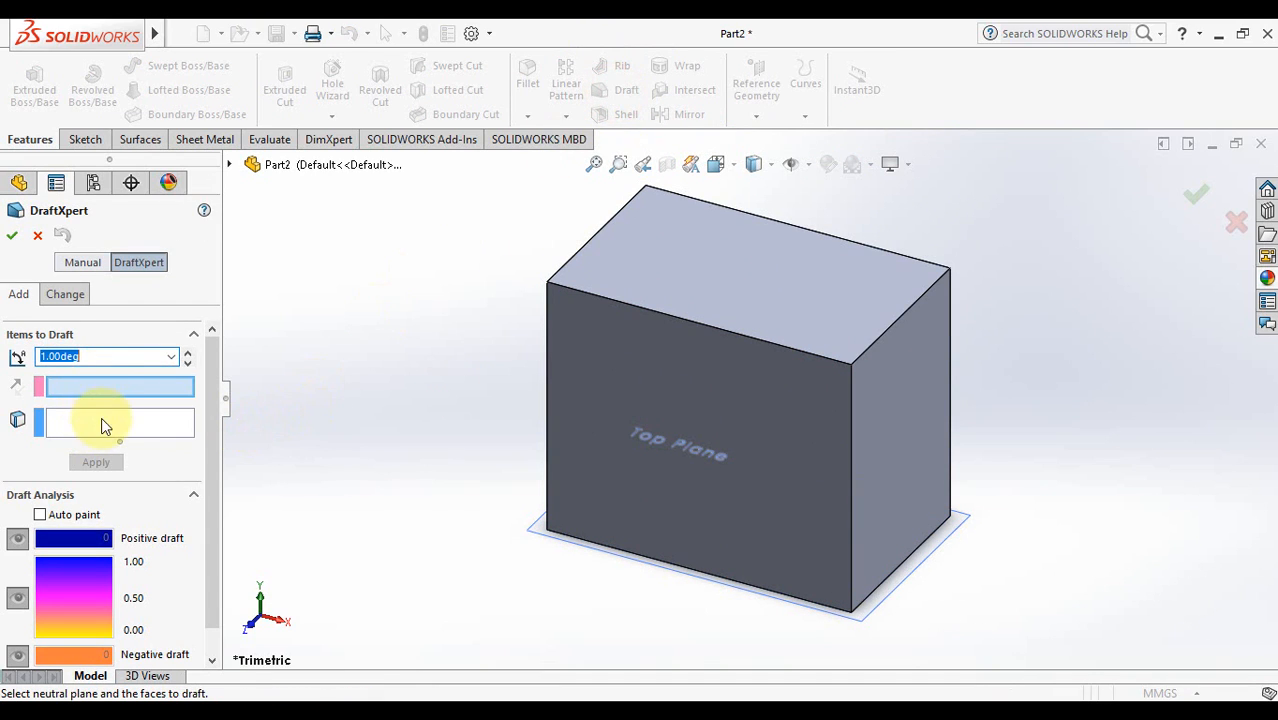
click(98, 363)
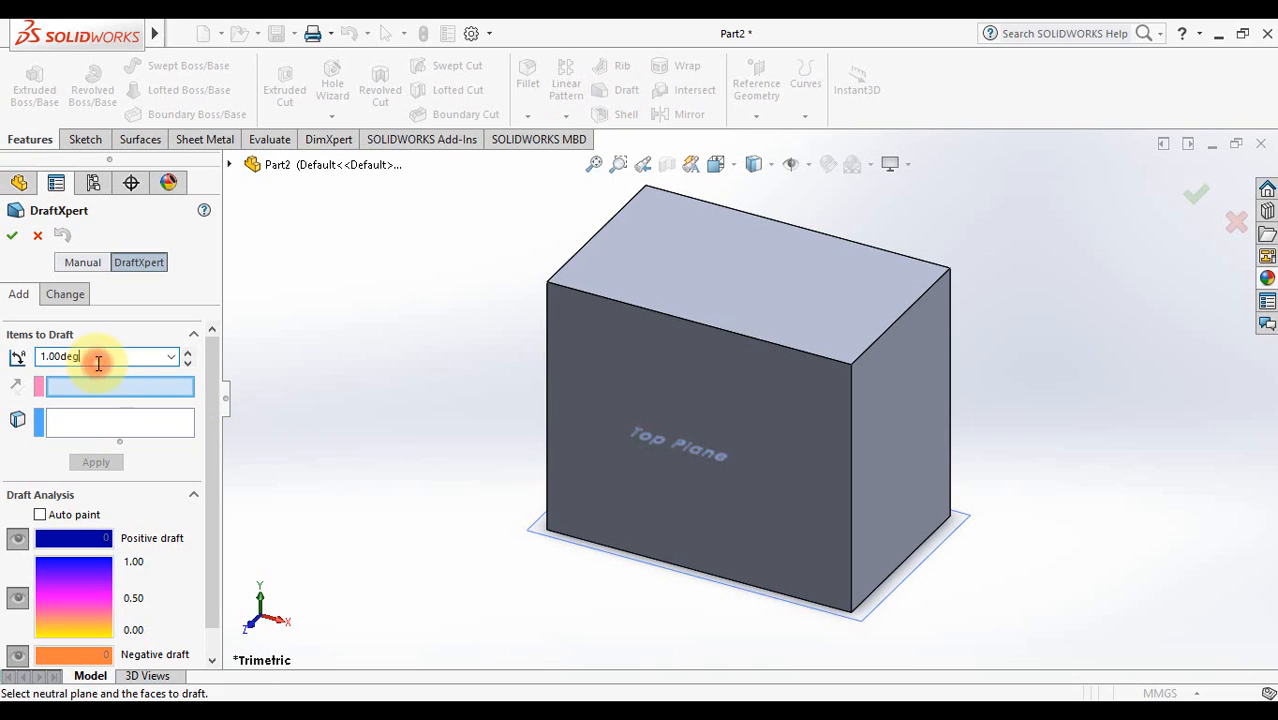
click(120, 424)
click(115, 390)
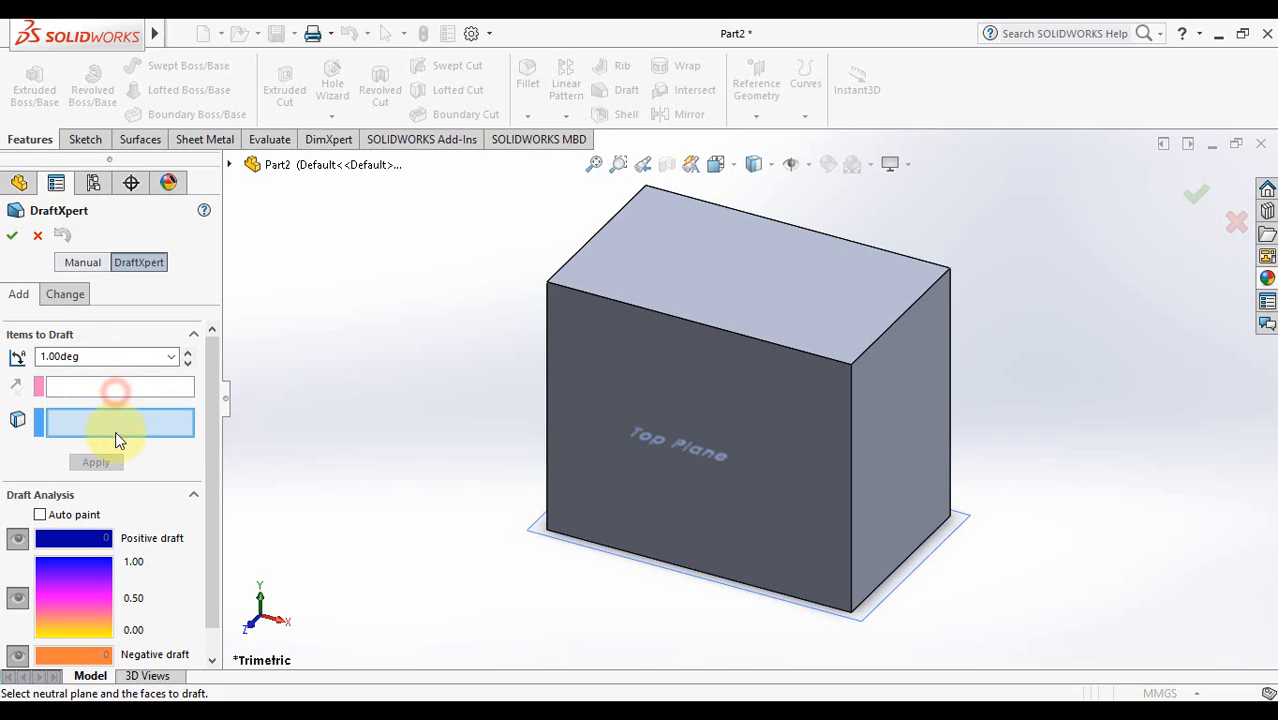
click(106, 380)
click(108, 423)
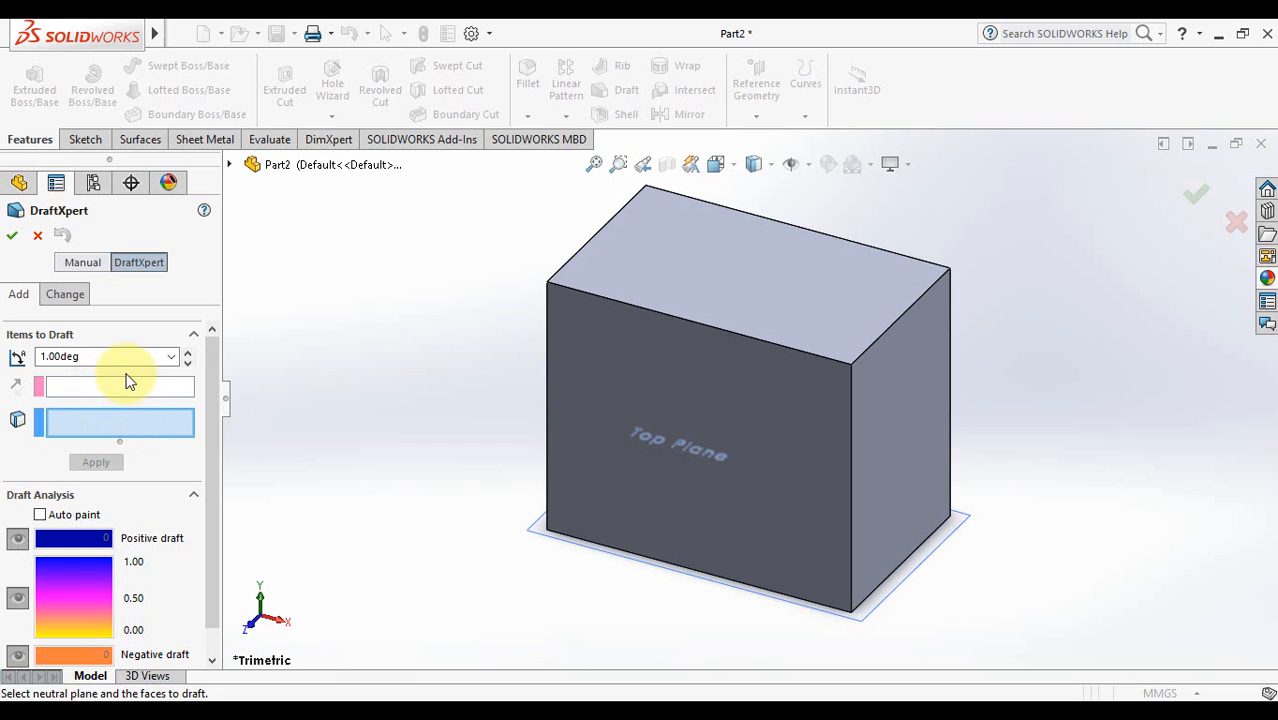
click(106, 387)
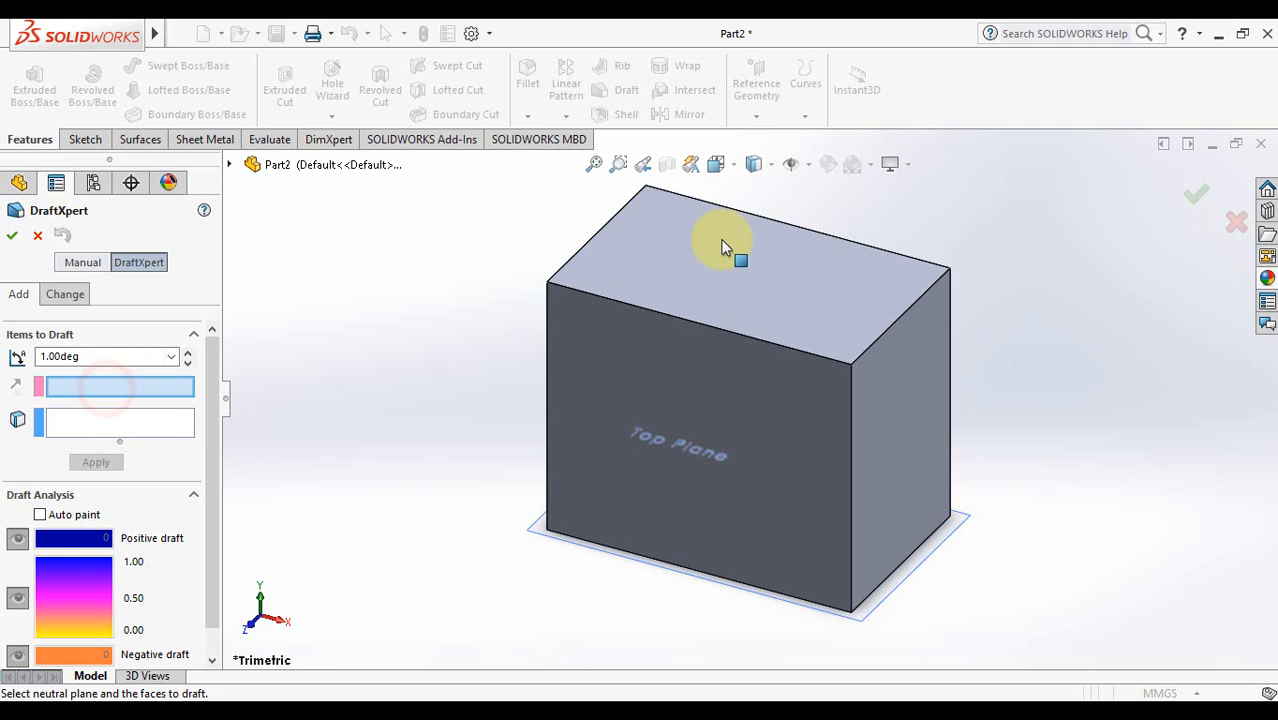
click(722, 267)
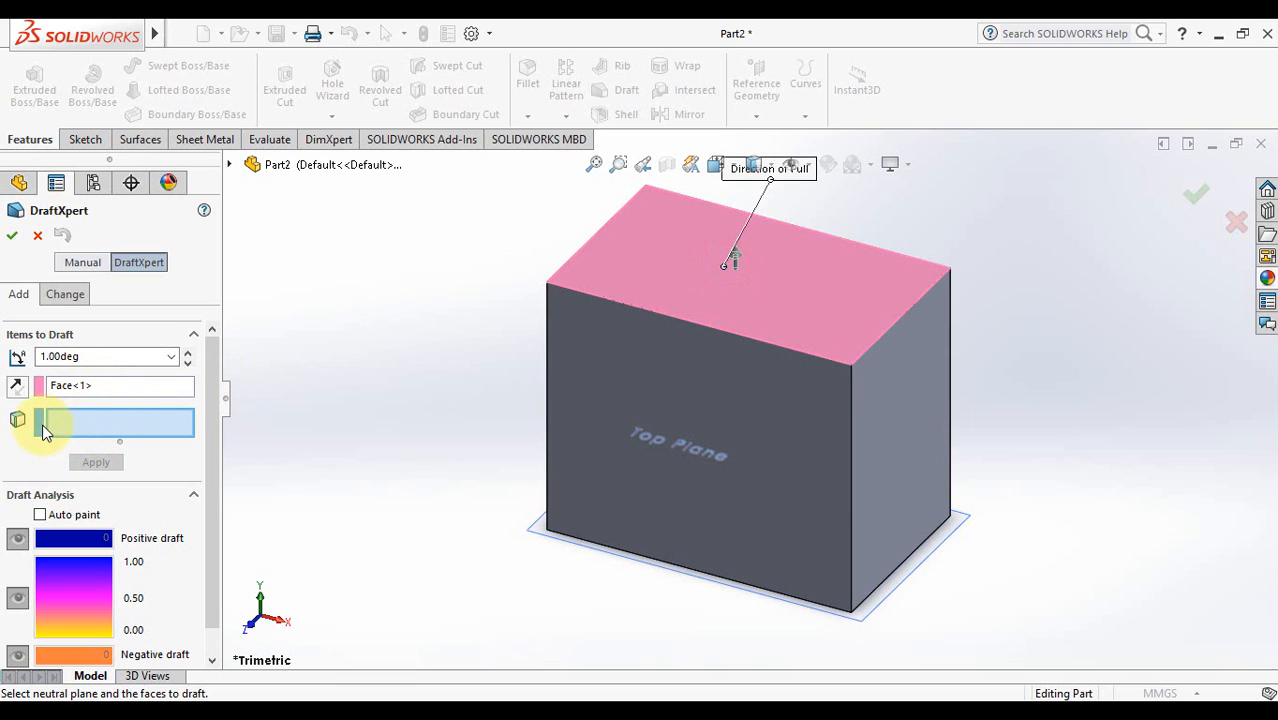
- Apply a 23-degree draft to the block's front face and its adjacent right side face
click(802, 462)
click(897, 433)
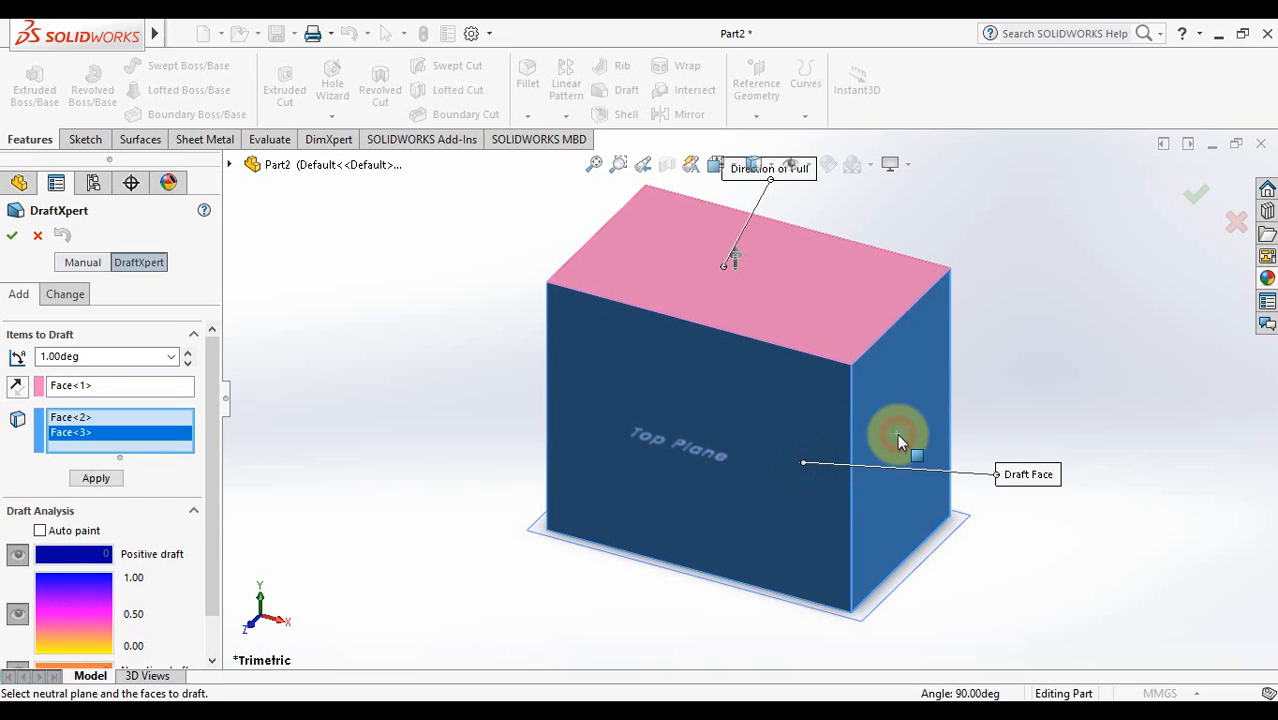
click(187, 352)
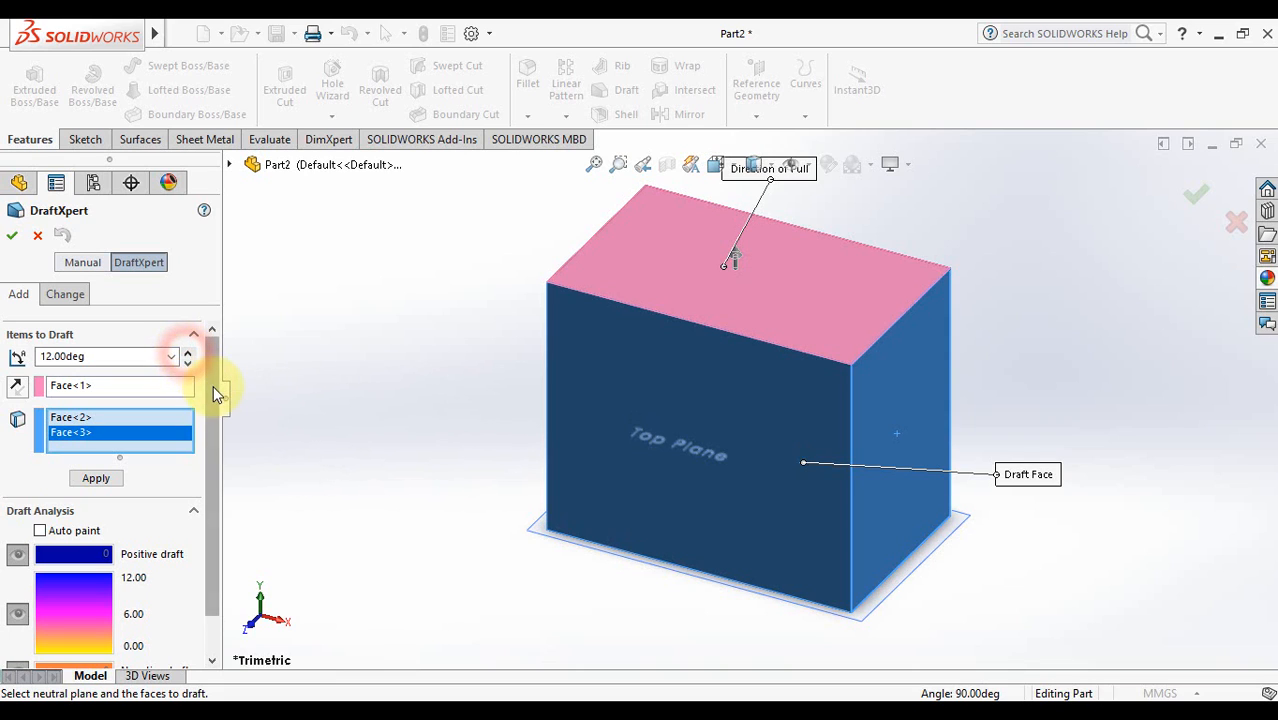
mouse_move(213, 387)
mouse_down()
mouse_move(214, 543)
mouse_move(207, 366)
mouse_up()
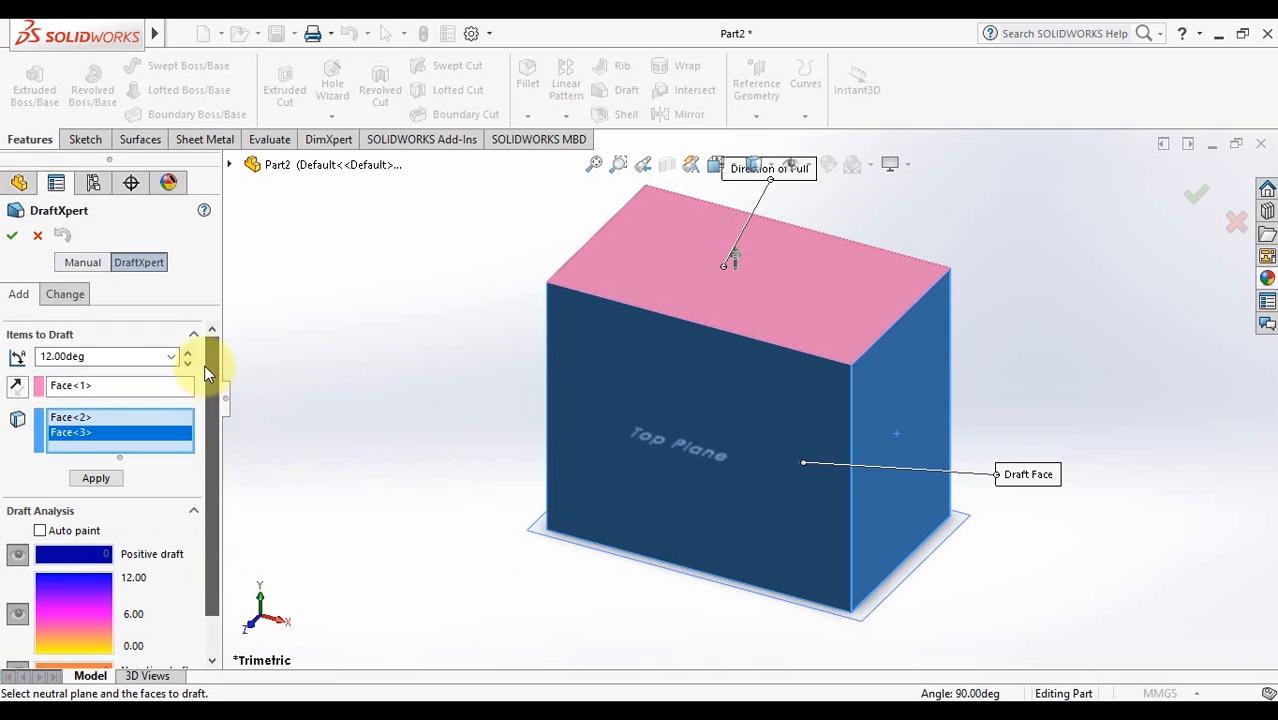
click(187, 352)
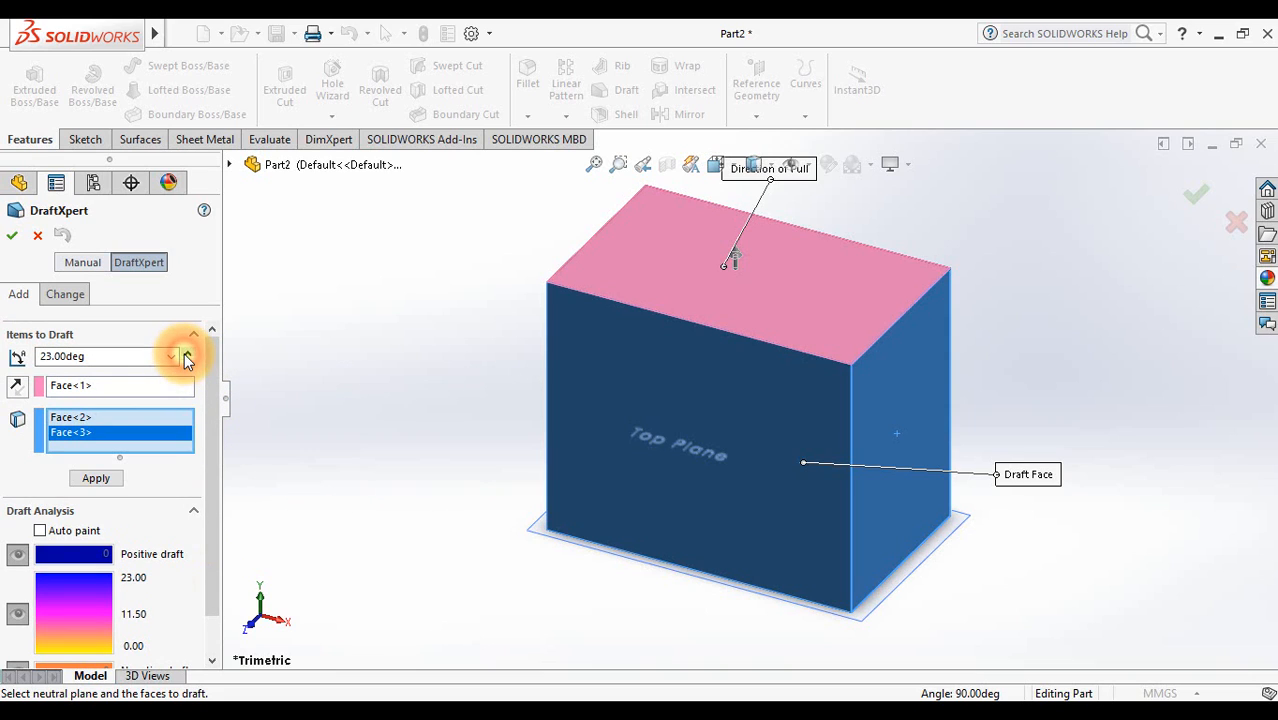
click(96, 480)
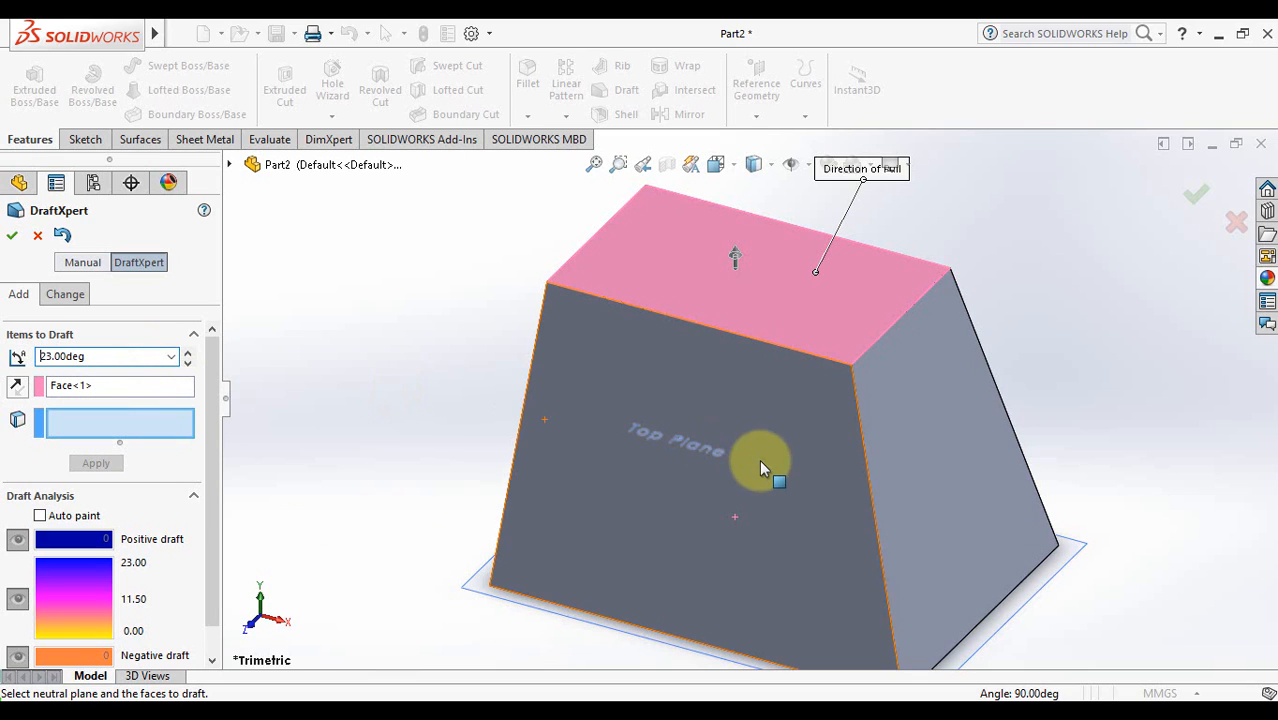
- Reapply the draft on the same front and right side faces with an angle of 10 degrees
click(722, 486)
click(950, 456)
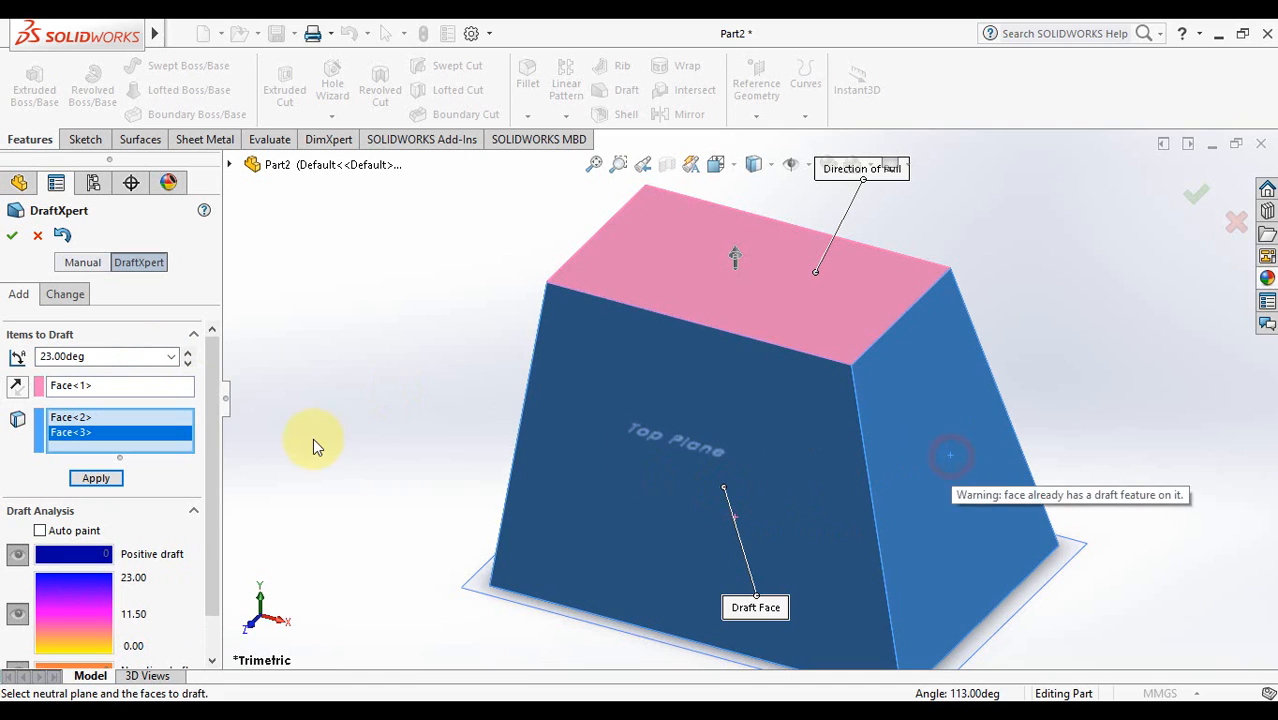
text(10)
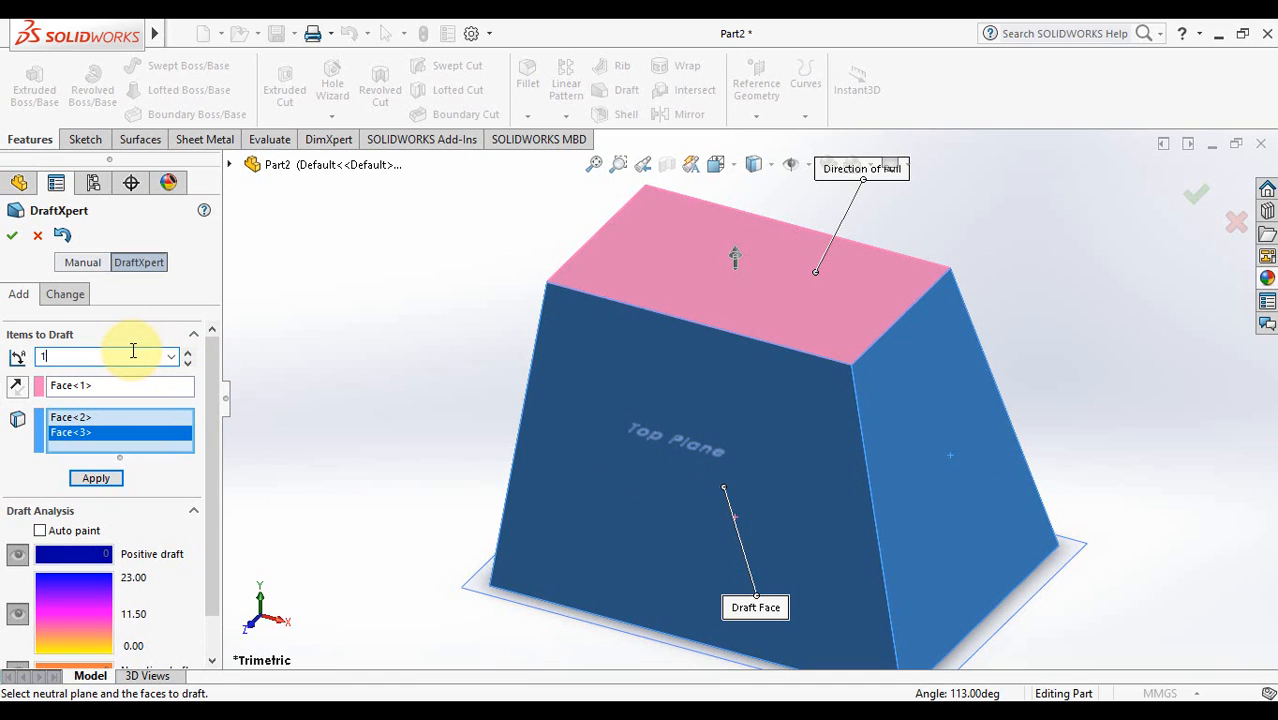
click(82, 478)
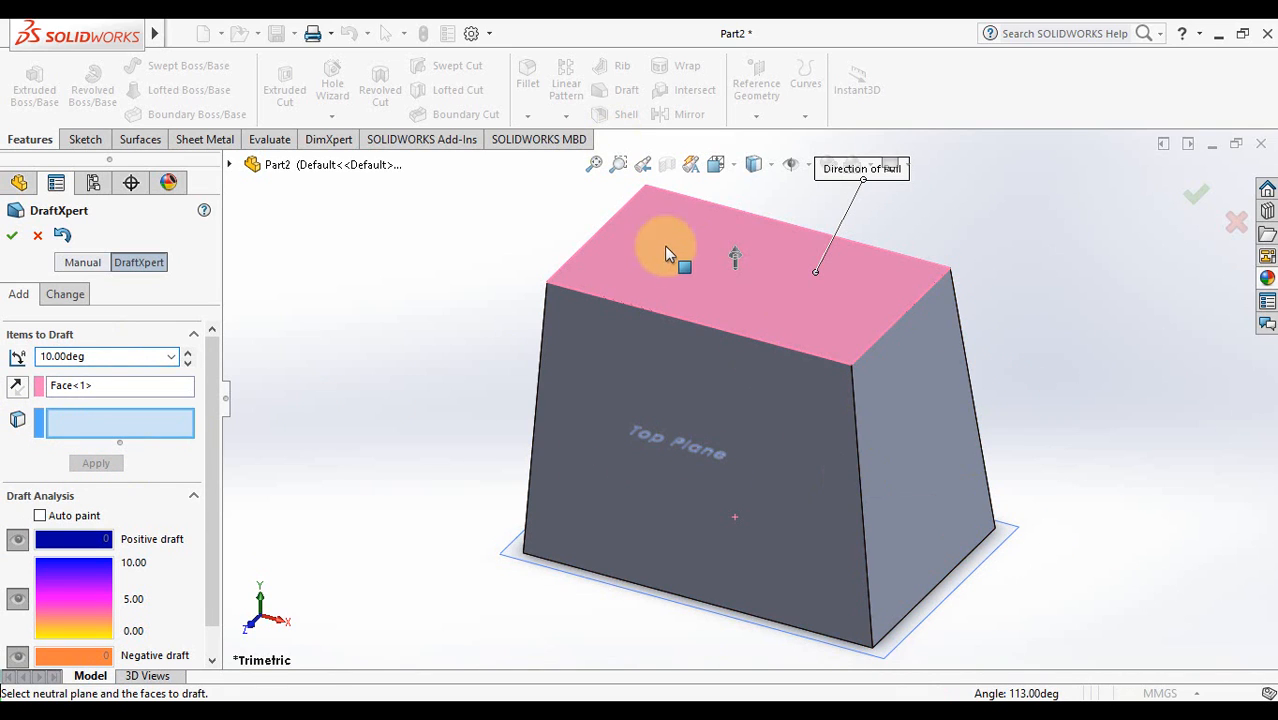
- Examine the block's tapered and untapered side faces from above and all around, ending with a view of the back
right_click(700, 279)
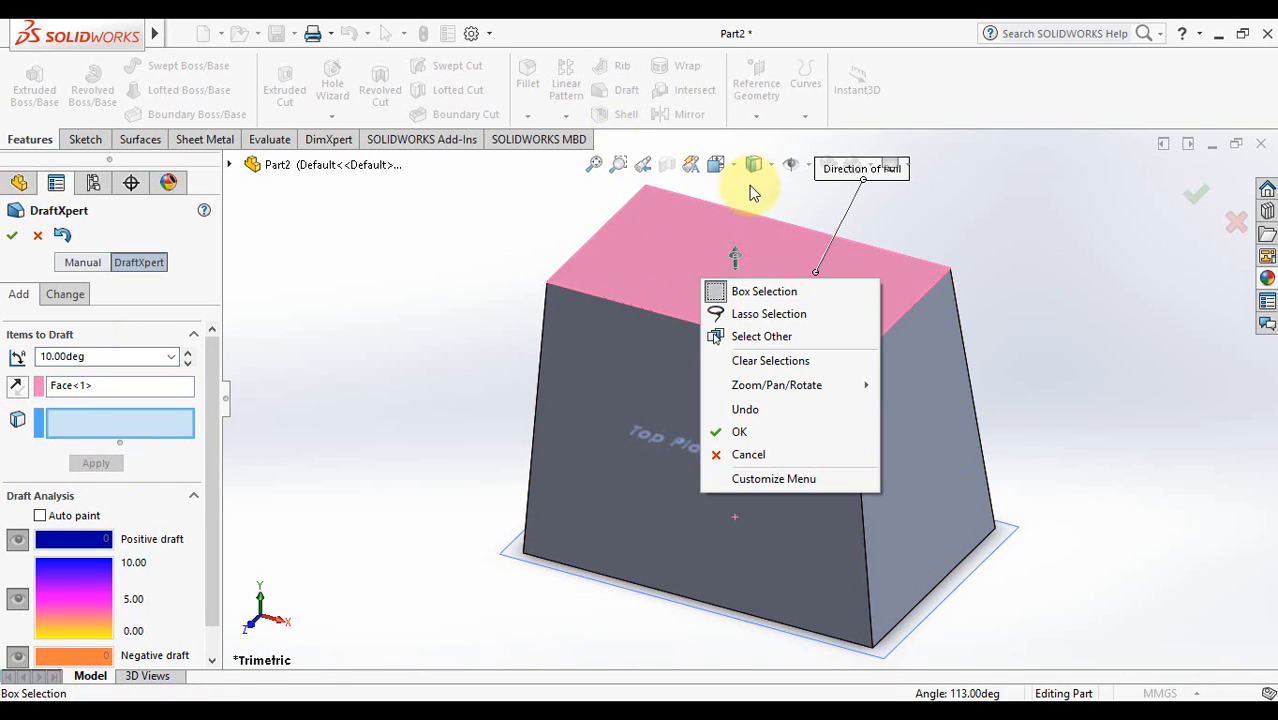
click(726, 166)
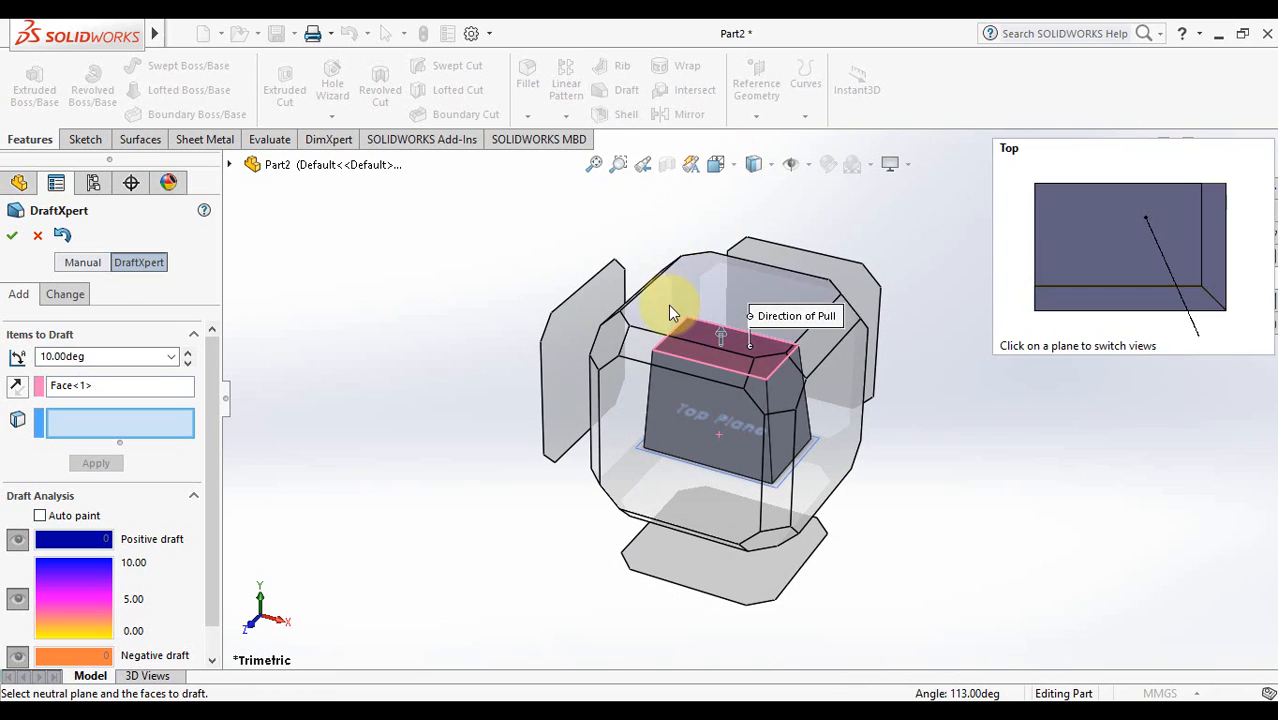
click(668, 305)
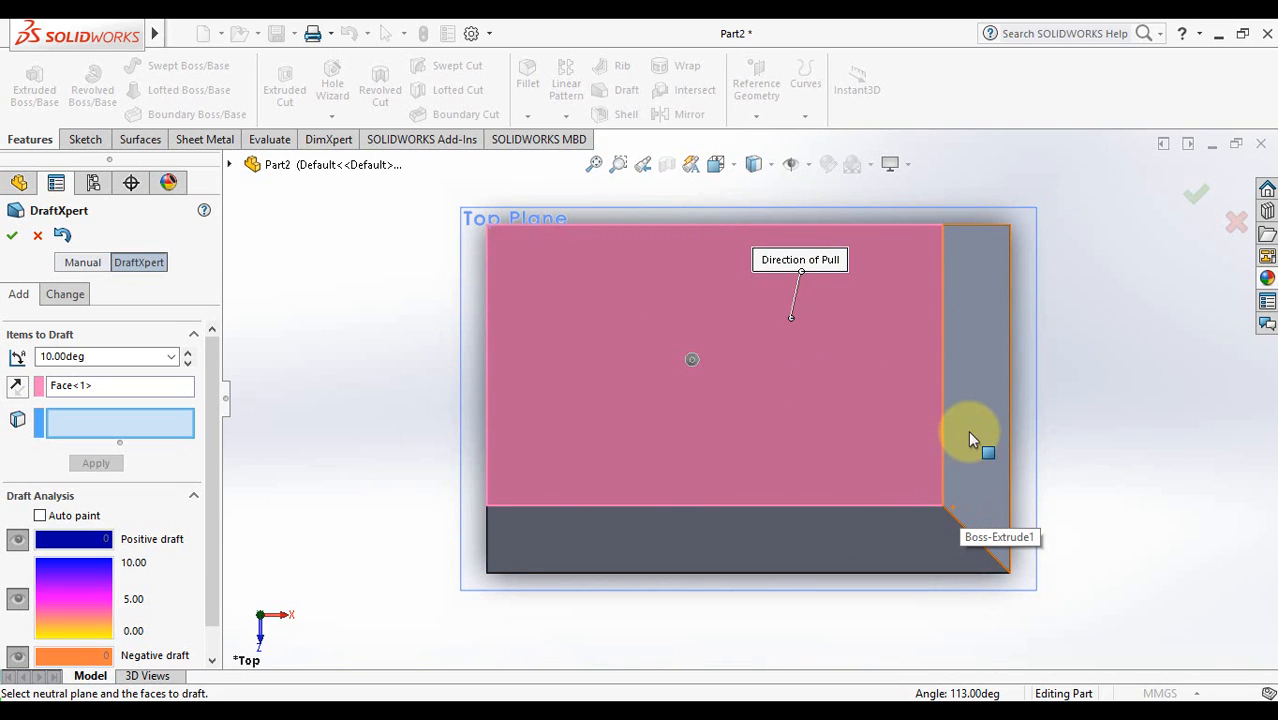
key(Up)
key(Up)
key(Down)
key(Down)
key(Up)
key(Up)
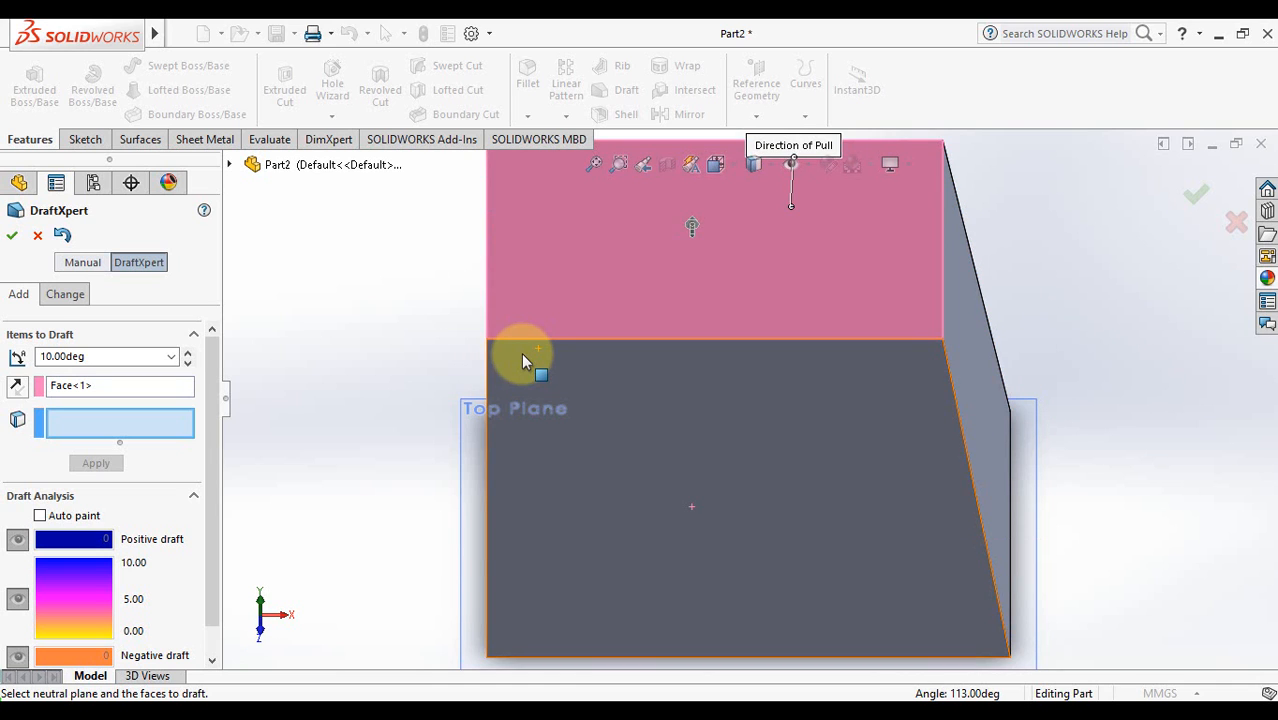
key(Left)
key(Left)
key(Right)
key(Right)
key(Right)
key(Right)
key(Right)
key(Right)
key(Right)
key(Right)
key(Right)
key(Right)
key(Right)
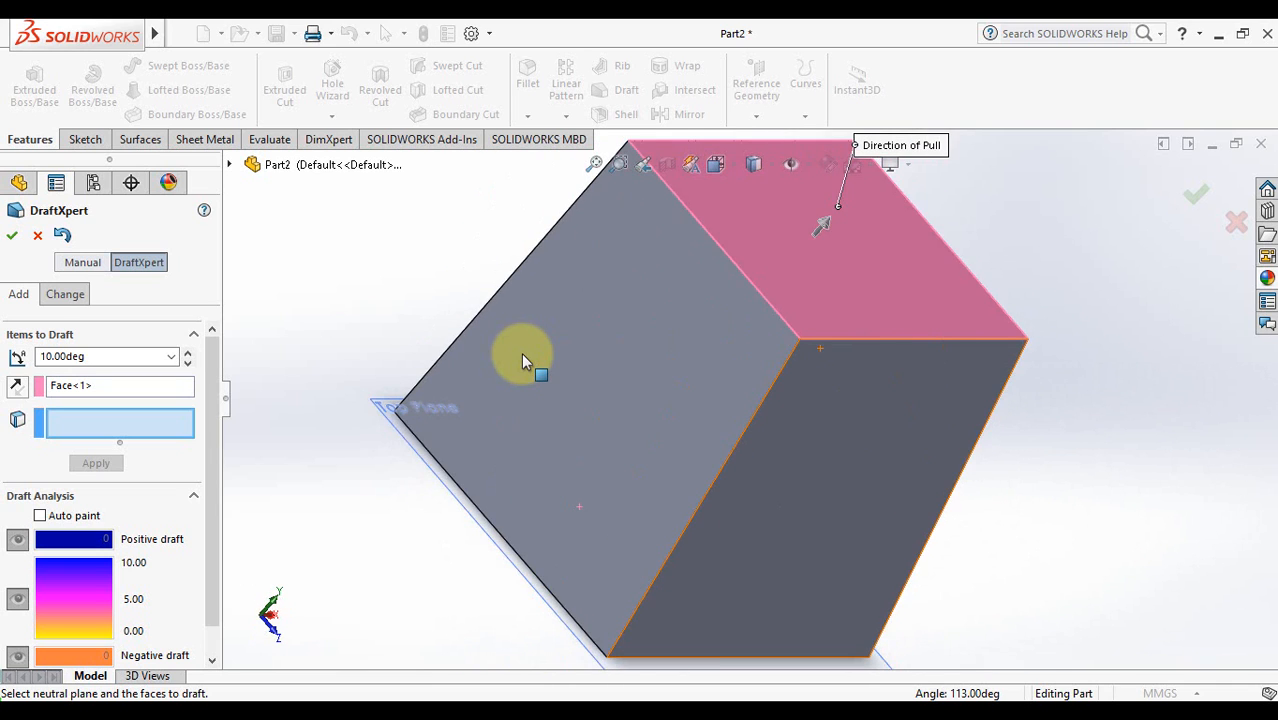
key(Down)
key(Down)
key(Down)
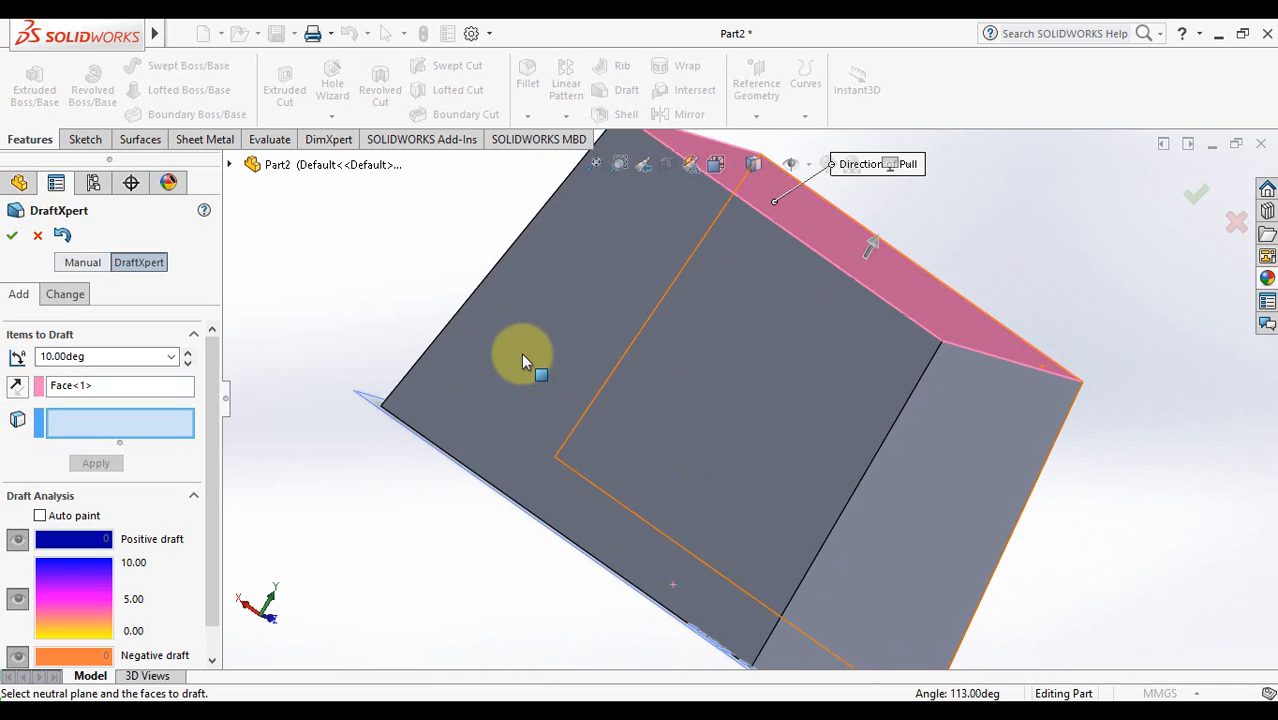
key(Left)
key(Left)
key(Up)
key(Up)
key(Left)
key(Left)
key(Left)
key(Left)
key(Up)
key(Up)
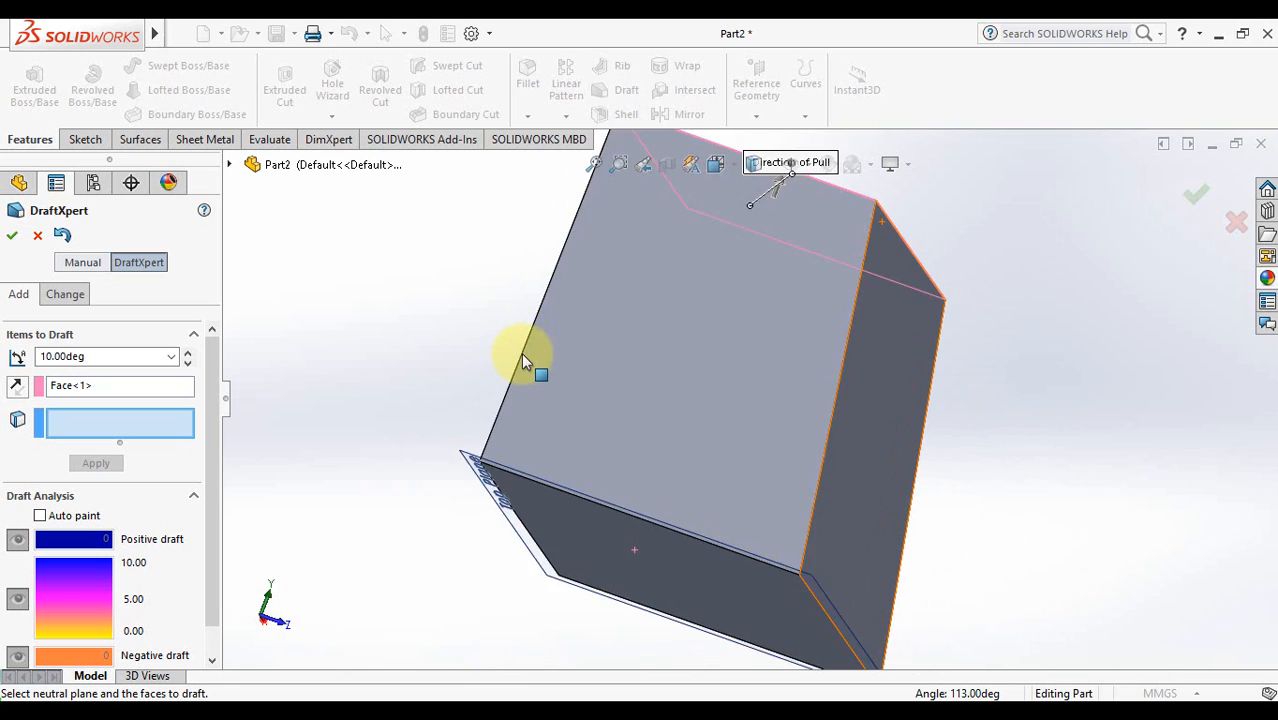
key(Left)
key(Left)
key(Down)
key(Left)
key(Up)
key(Left)
key(Left)
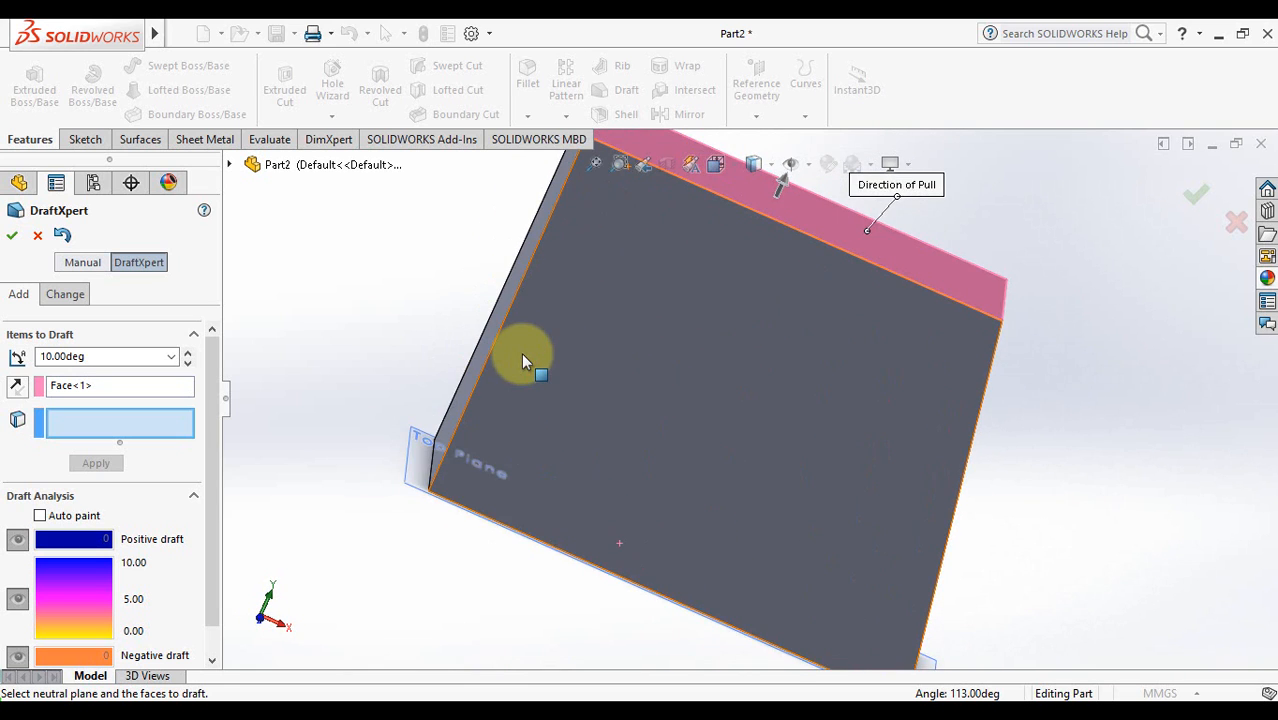
key(Right)
key(Right)
key(Right)
key(Up)
key(Up)
key(Right)
key(Right)
key(Right)
key(Right)
key(Down)
key(Down)
key(Down)
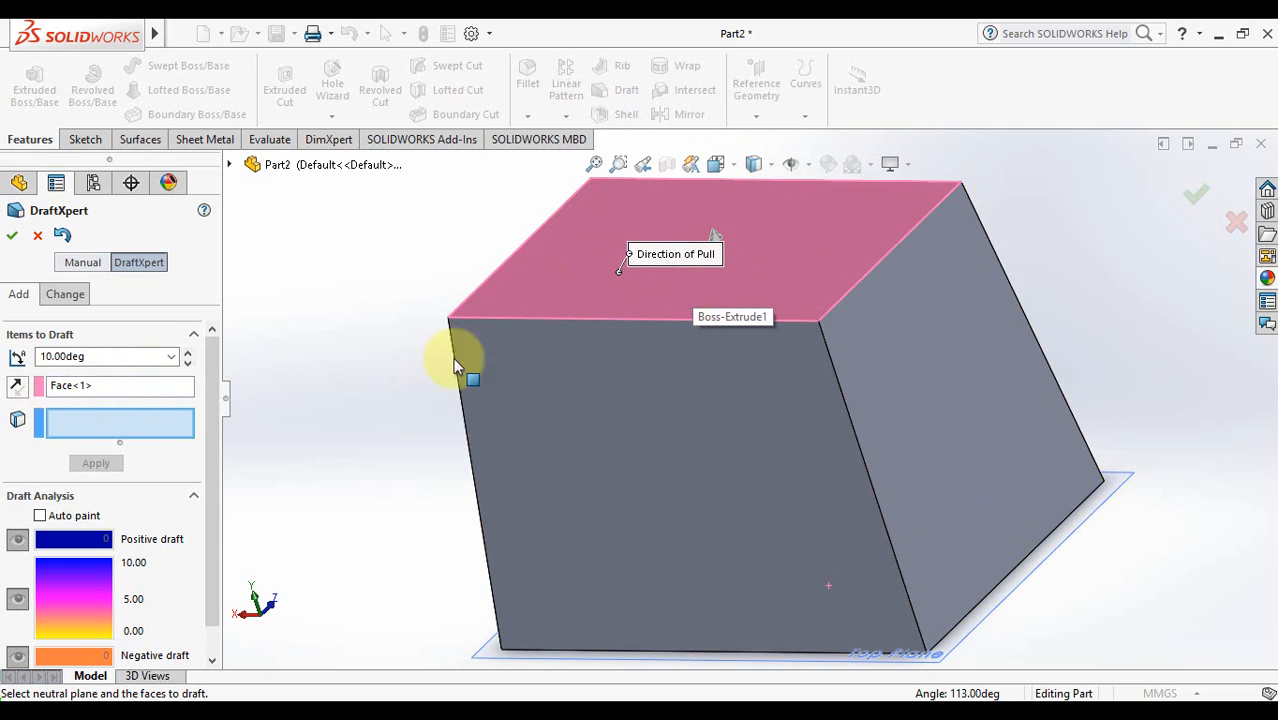
- Apply a 50-degree draft to the two remaining faces, the back face and the left side face
click(679, 443)
click(1010, 420)
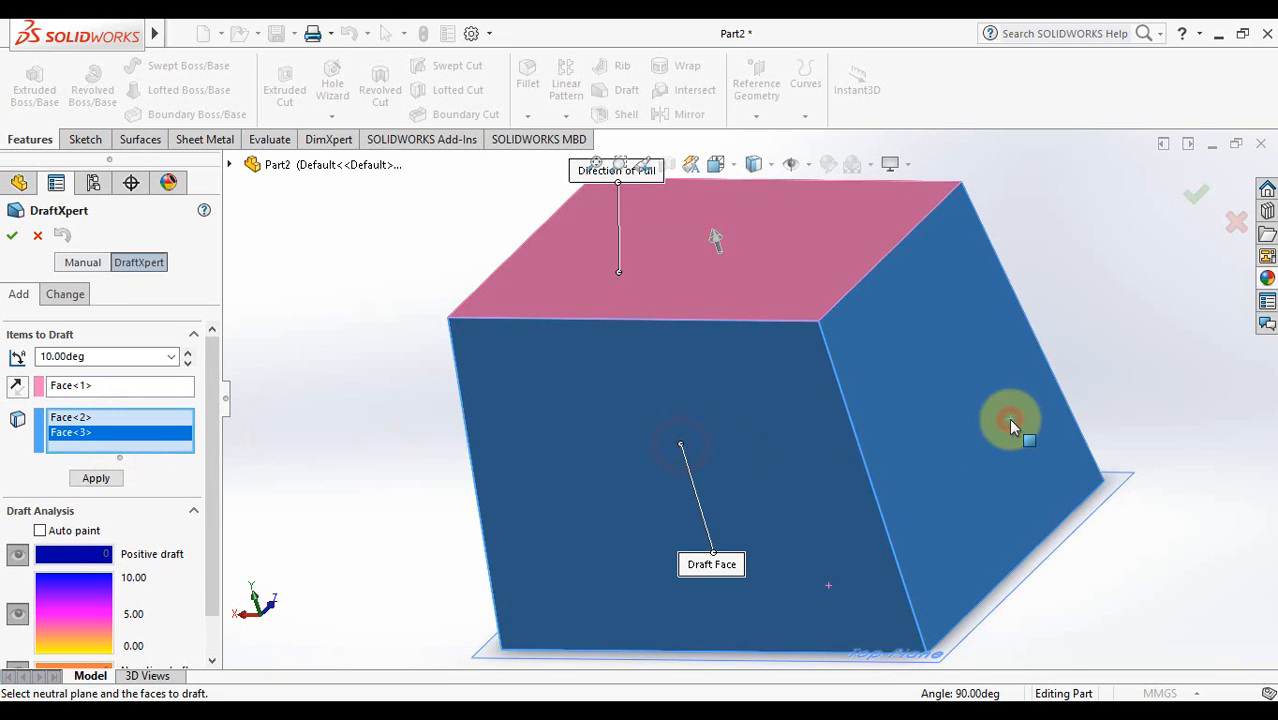
click(139, 356)
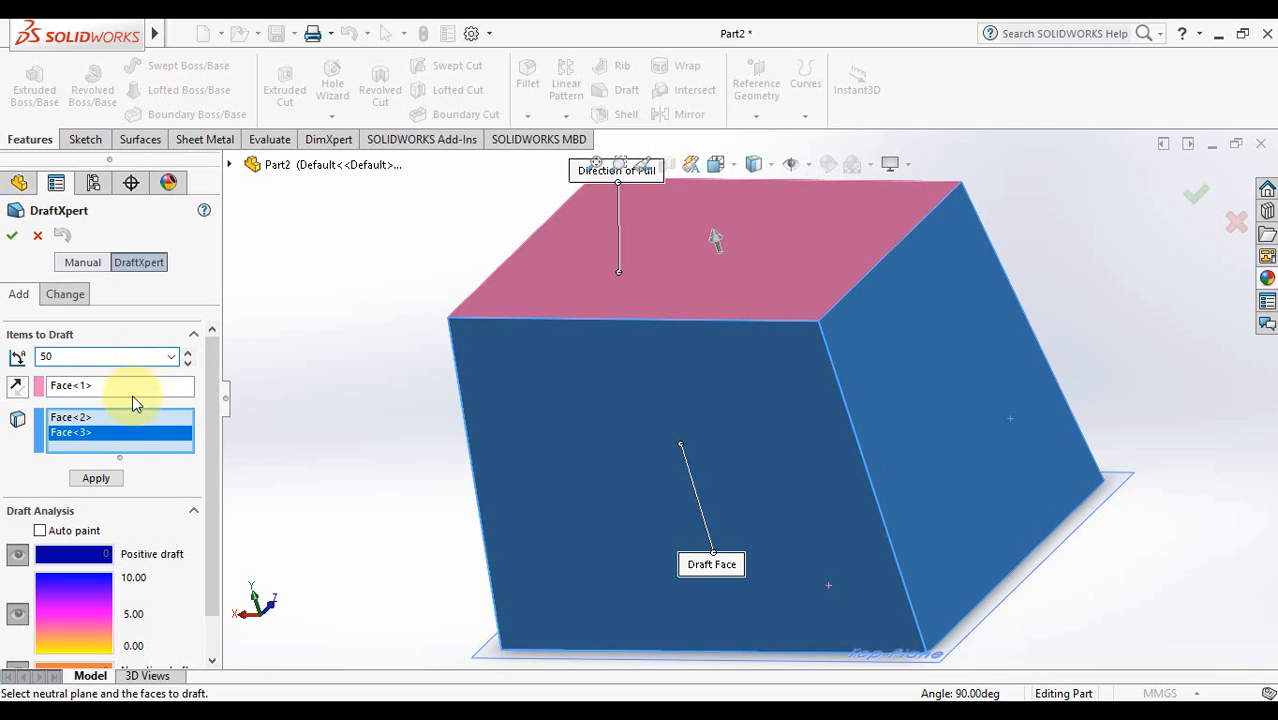
click(96, 480)
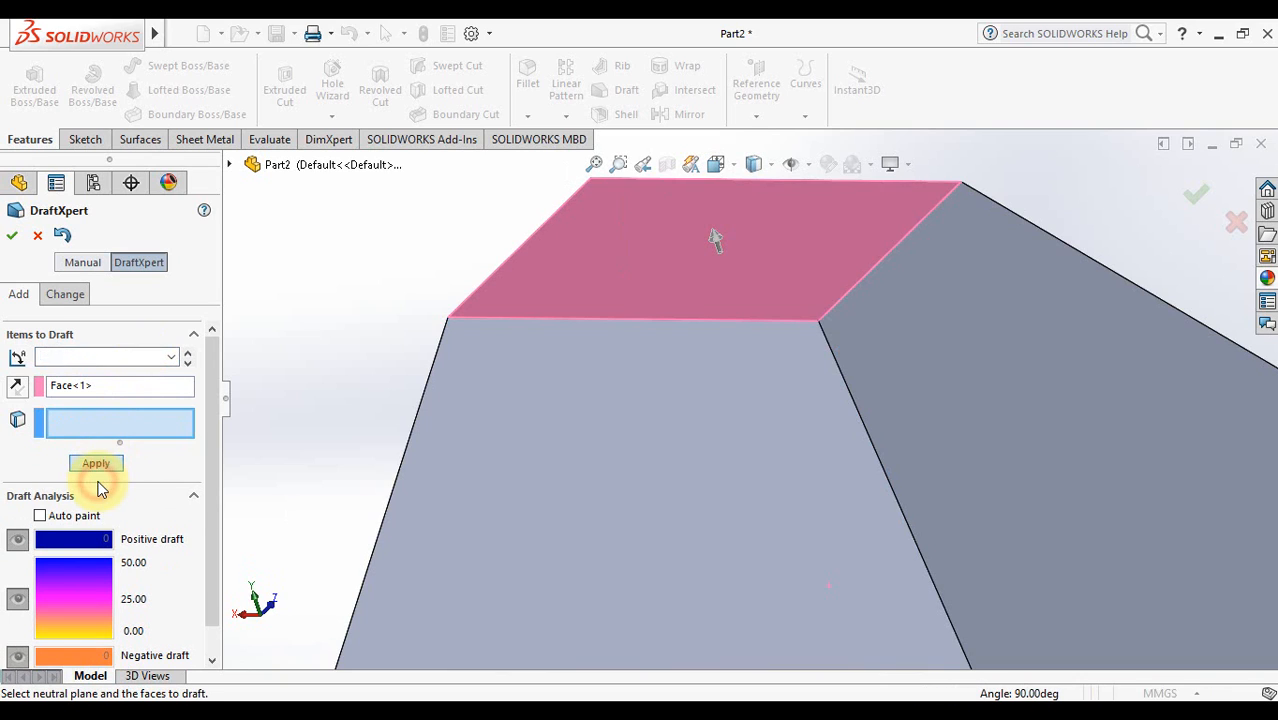
- Check the tapers on all four side faces from above and accept the drafts
click(594, 165)
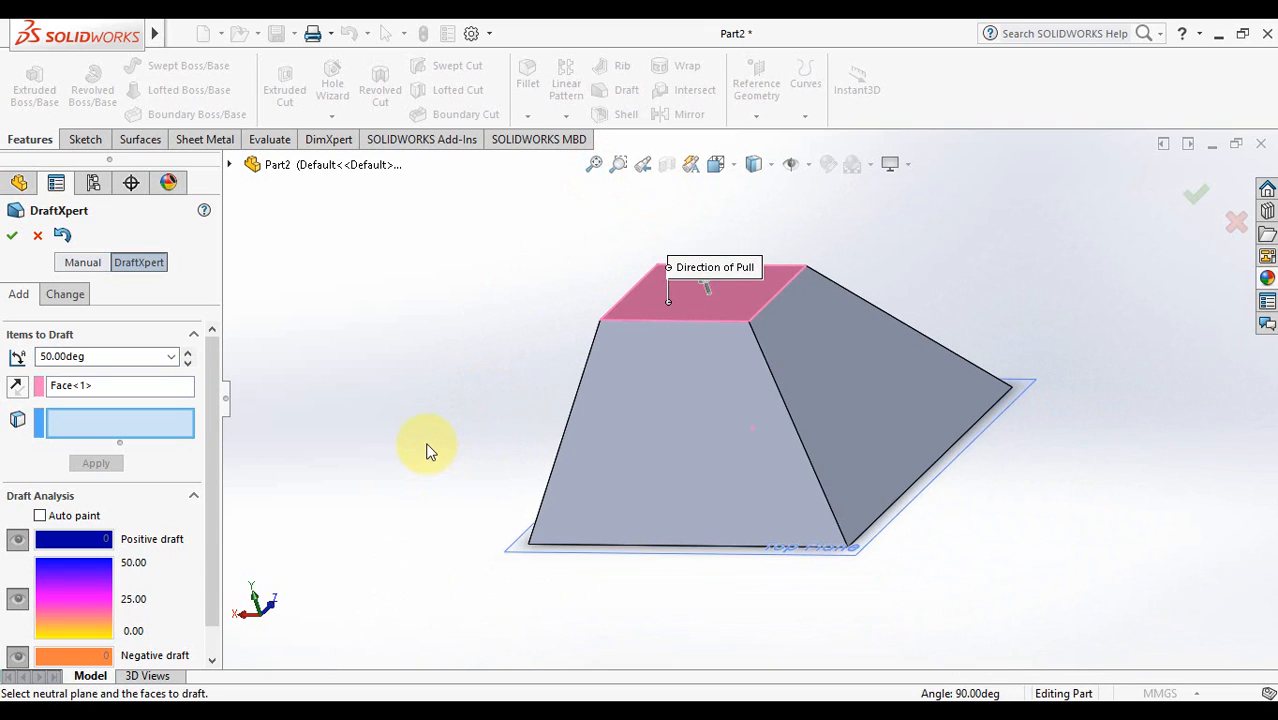
key(Down)
key(Down)
key(Down)
key(Down)
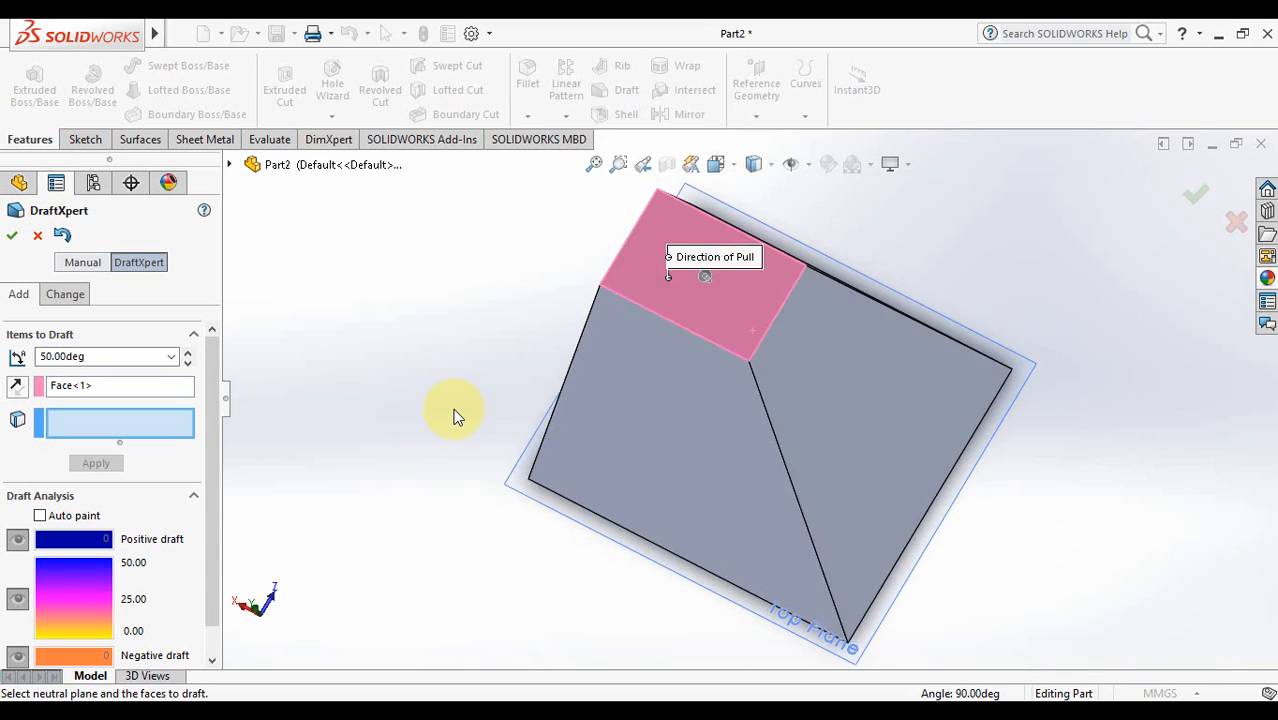
key(Down)
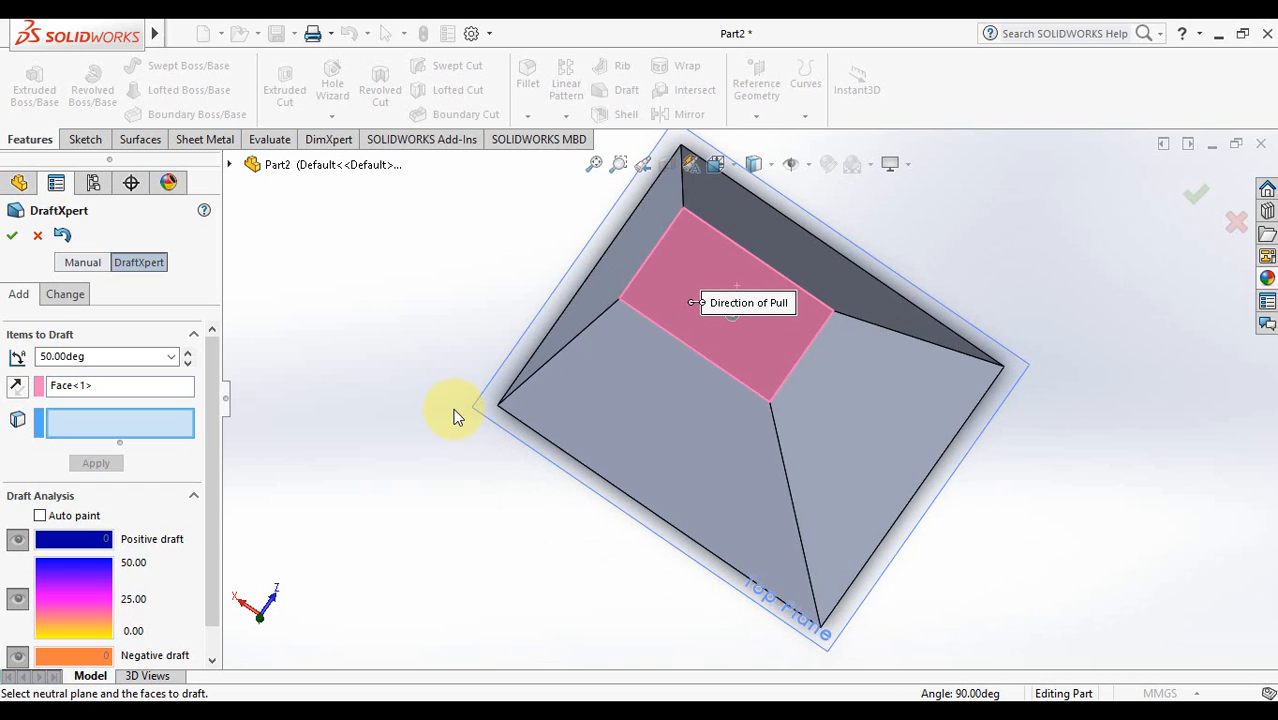
click(718, 176)
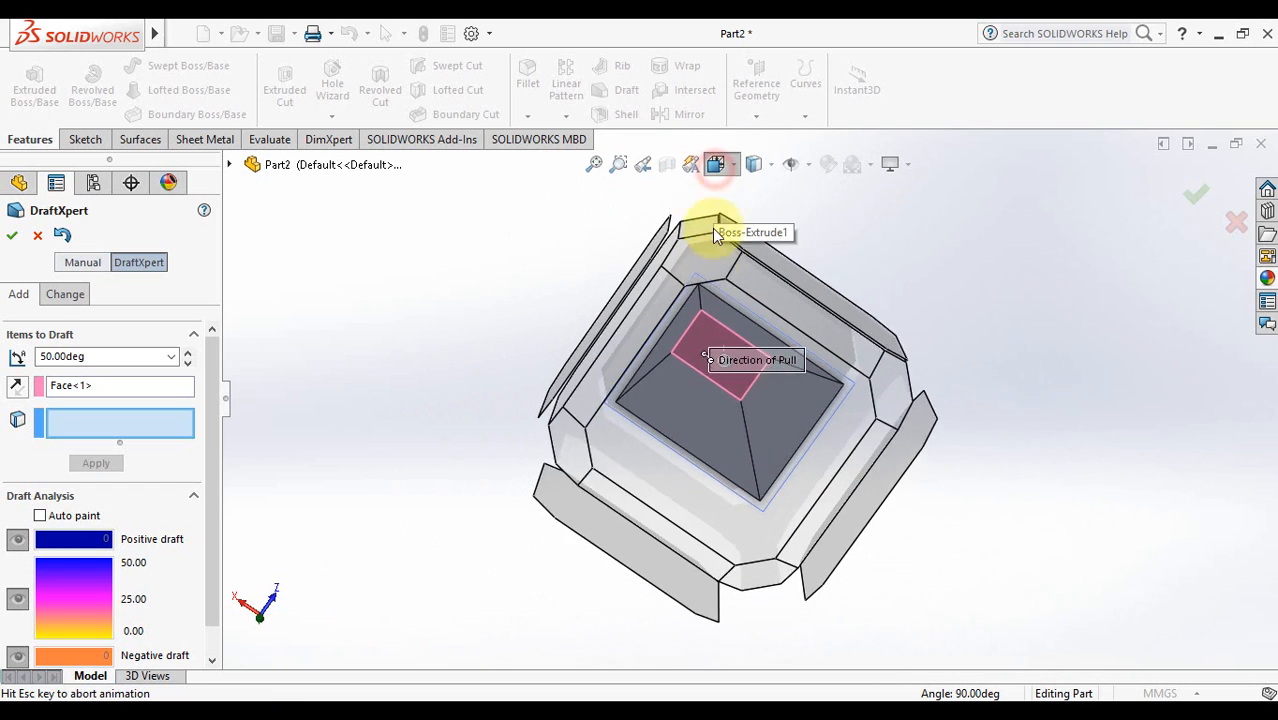
click(706, 404)
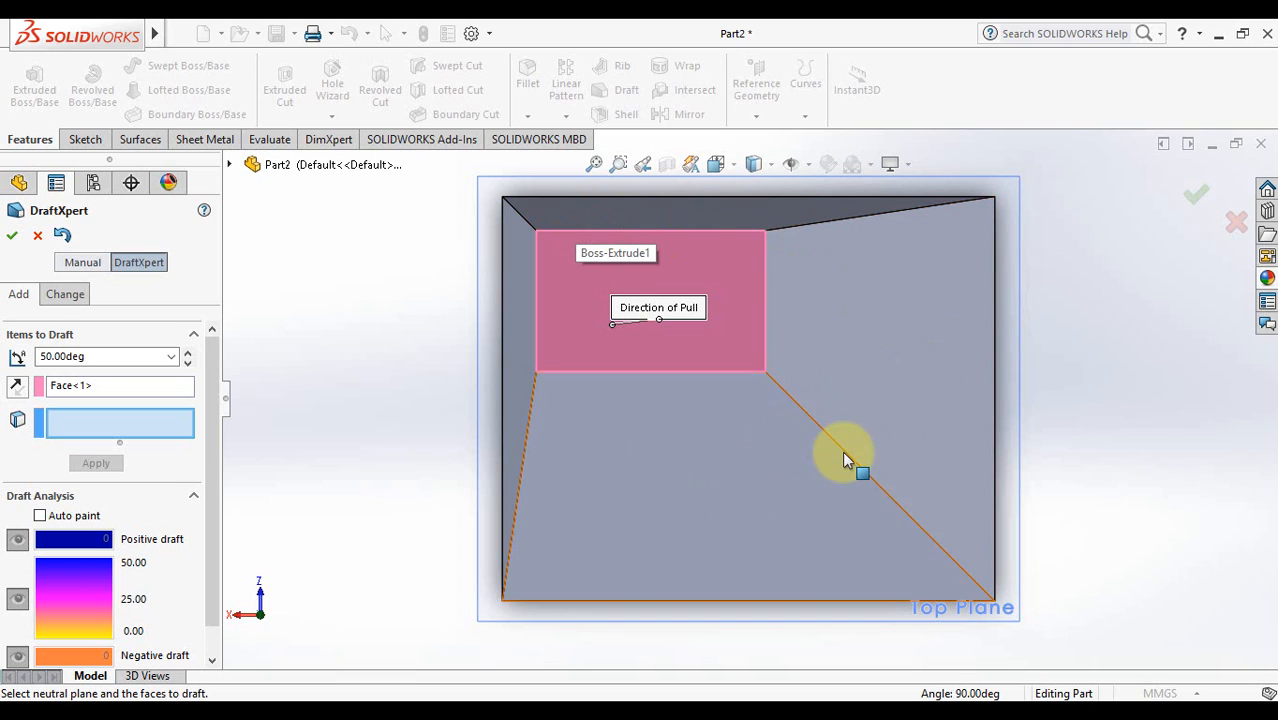
click(1195, 192)
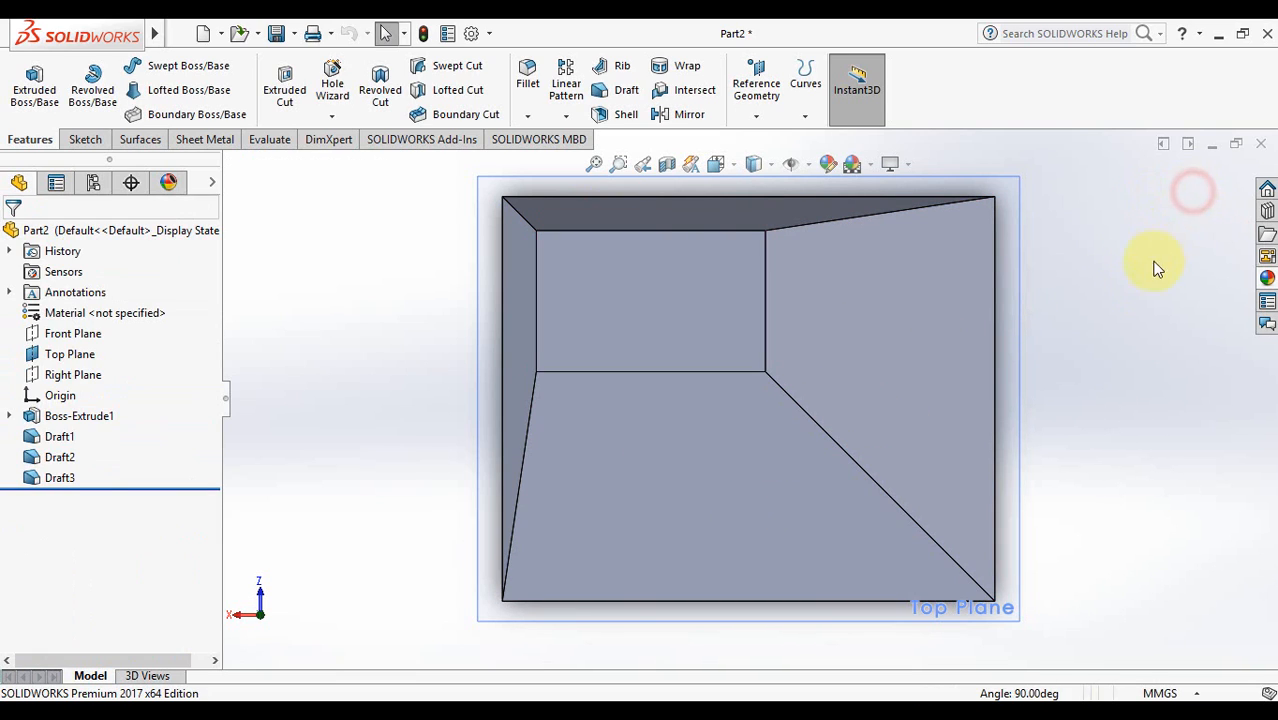
- Examine the finished drafted block from an elevated angle and straight on from the back
key(Up)
key(Up)
key(Up)
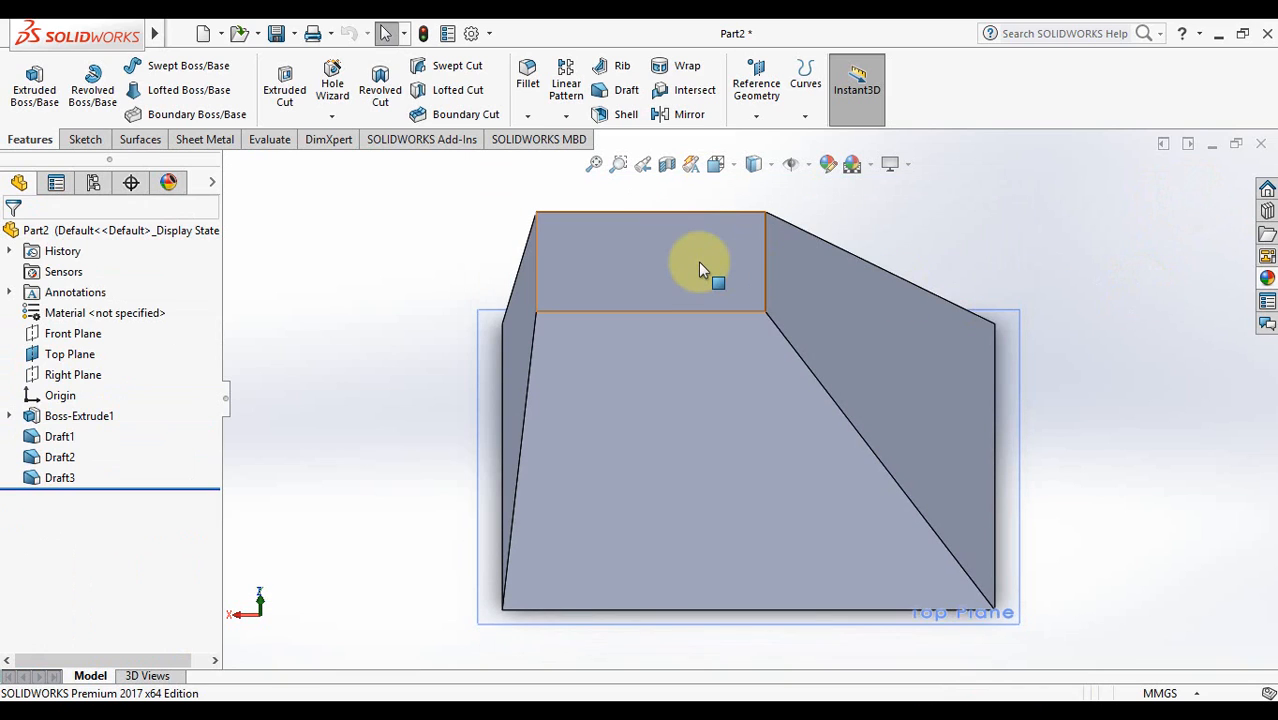
click(698, 262)
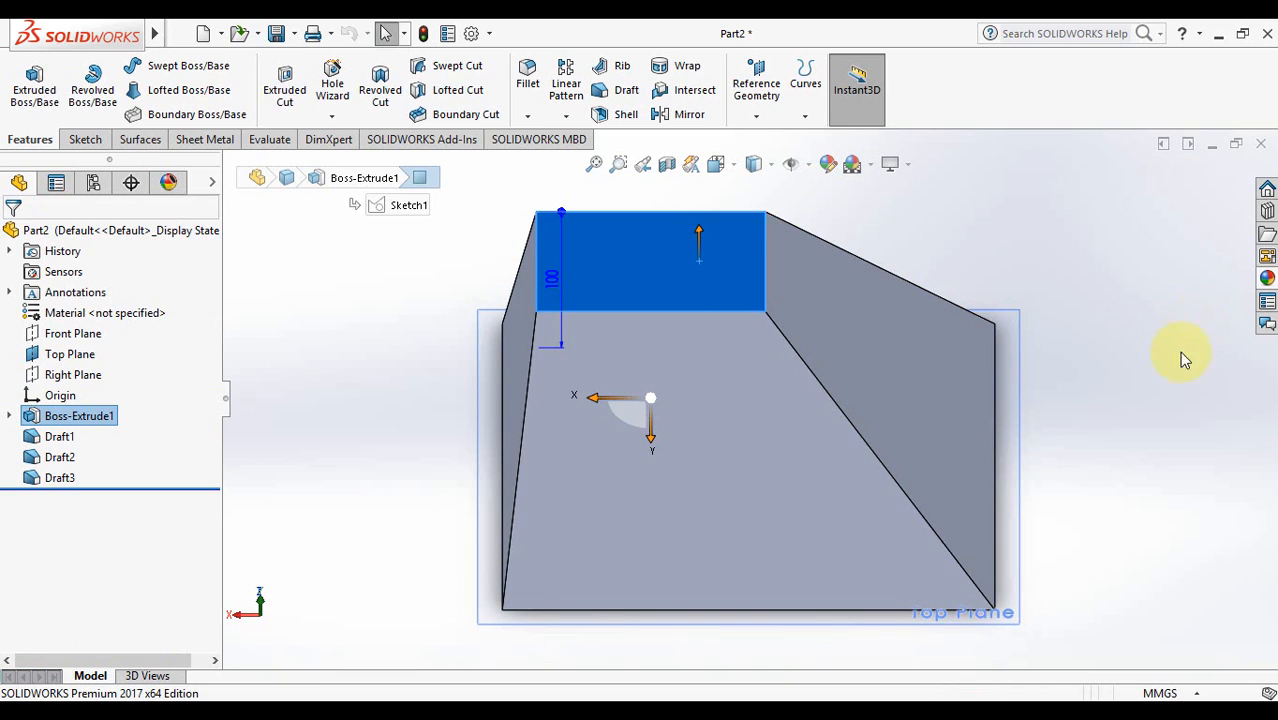
click(1130, 422)
key(Down)
key(Down)
key(Down)
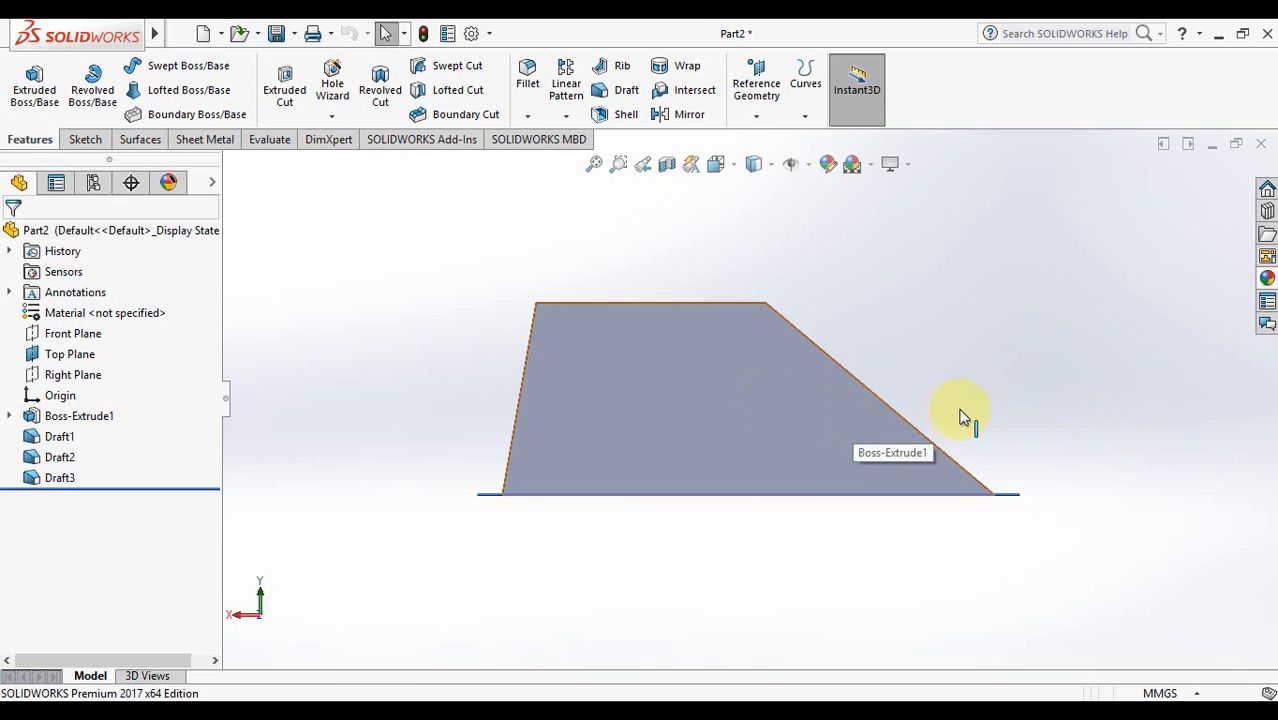
- Examine the underside of the drafted block and return to the straight back view
key(Up)
key(Up)
key(Up)
key(Up)
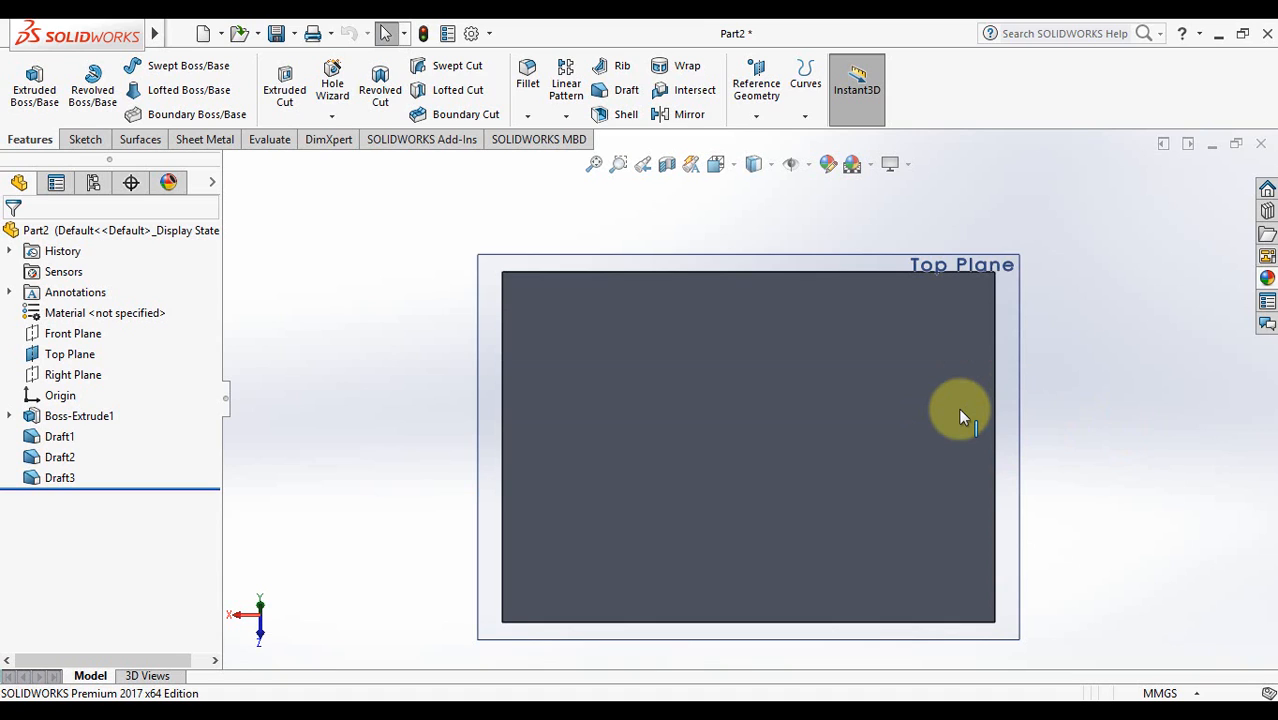
key(Down)
key(Down)
key(Down)
key(Down)
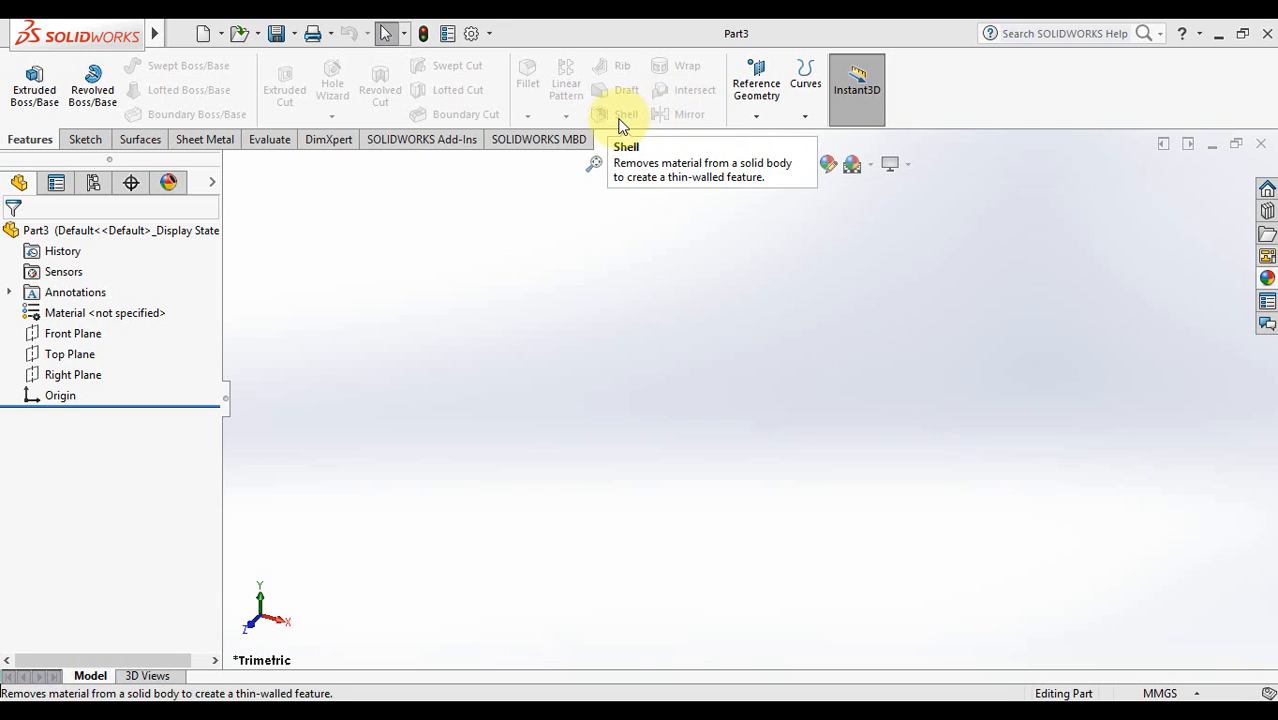
- Make the Front Plane visible in the new part
click(80, 334)
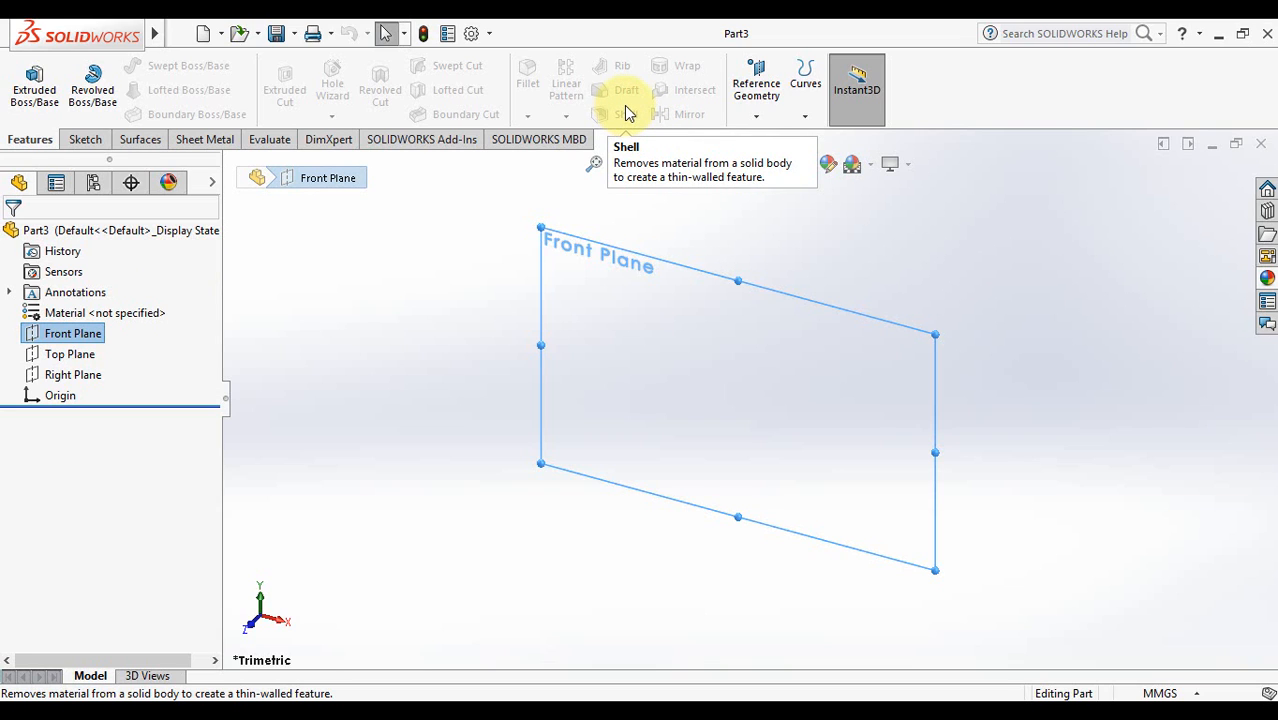
click(68, 336)
click(110, 307)
click(79, 336)
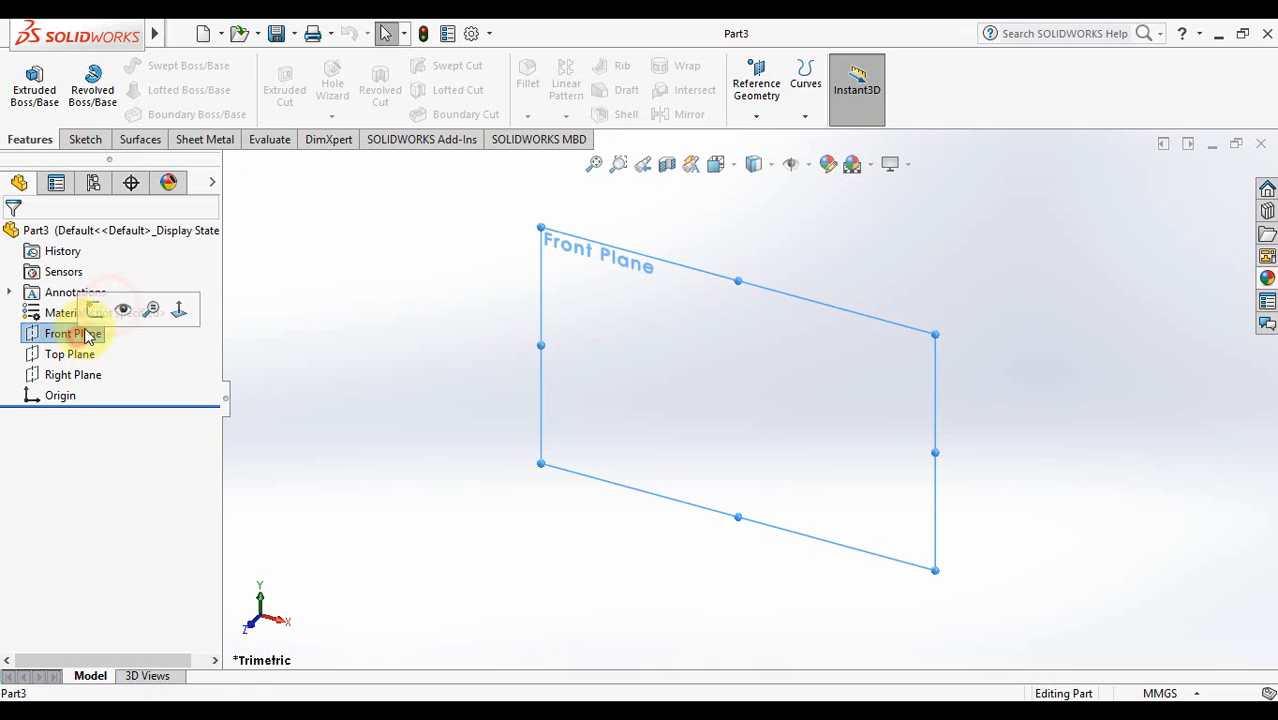
click(123, 311)
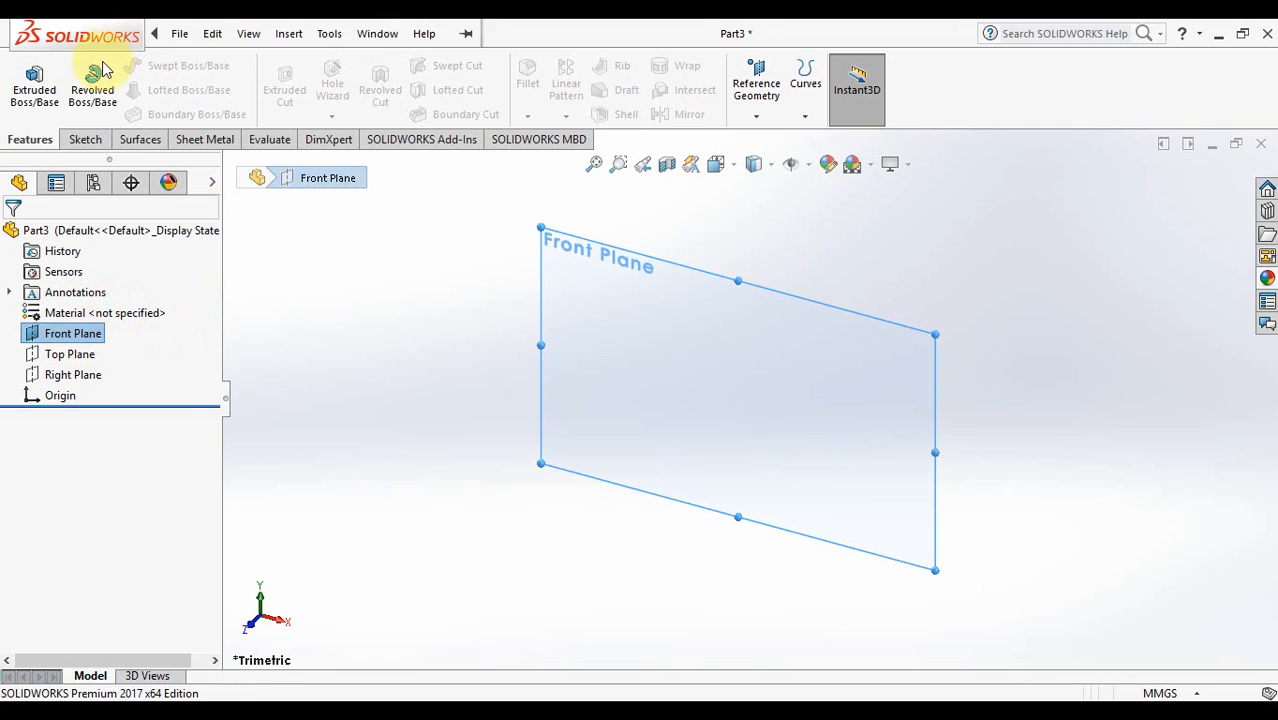
- Sketch connected lines on the Front Plane for a goblet half-profile: a vertical centre edge through the origin, a foot about 17 mm wide and a stem edge
click(85, 139)
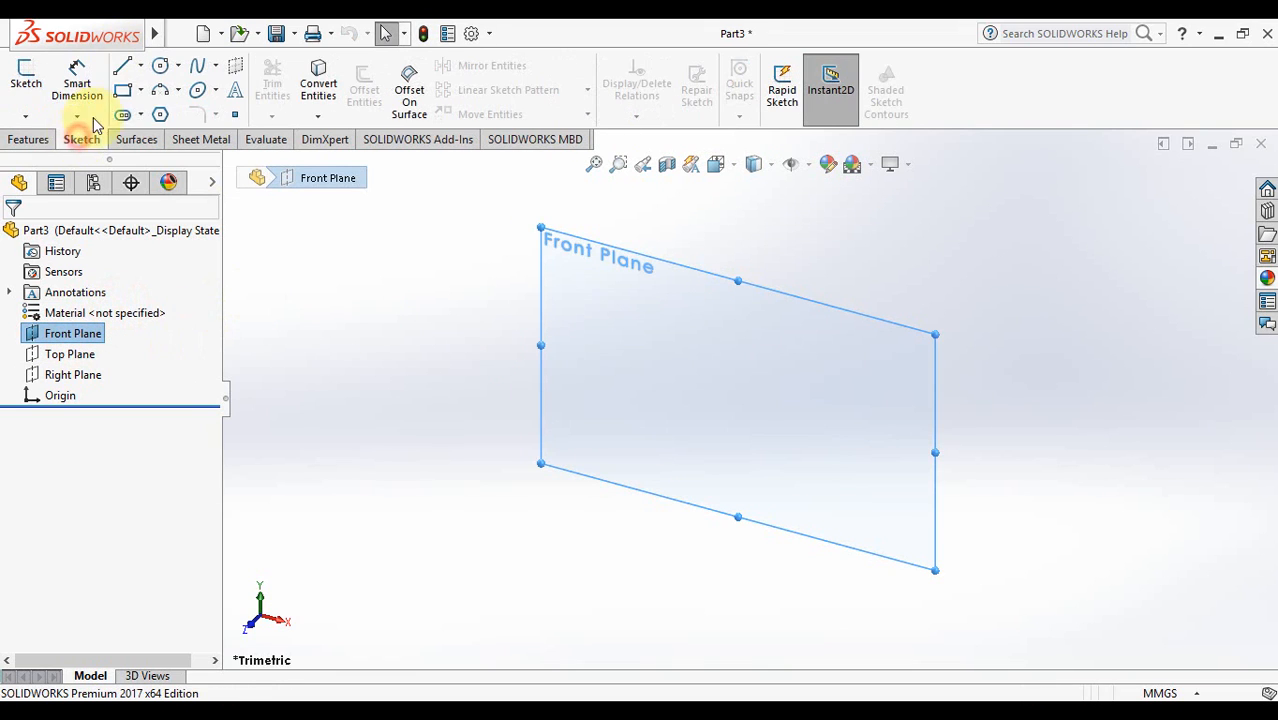
click(125, 68)
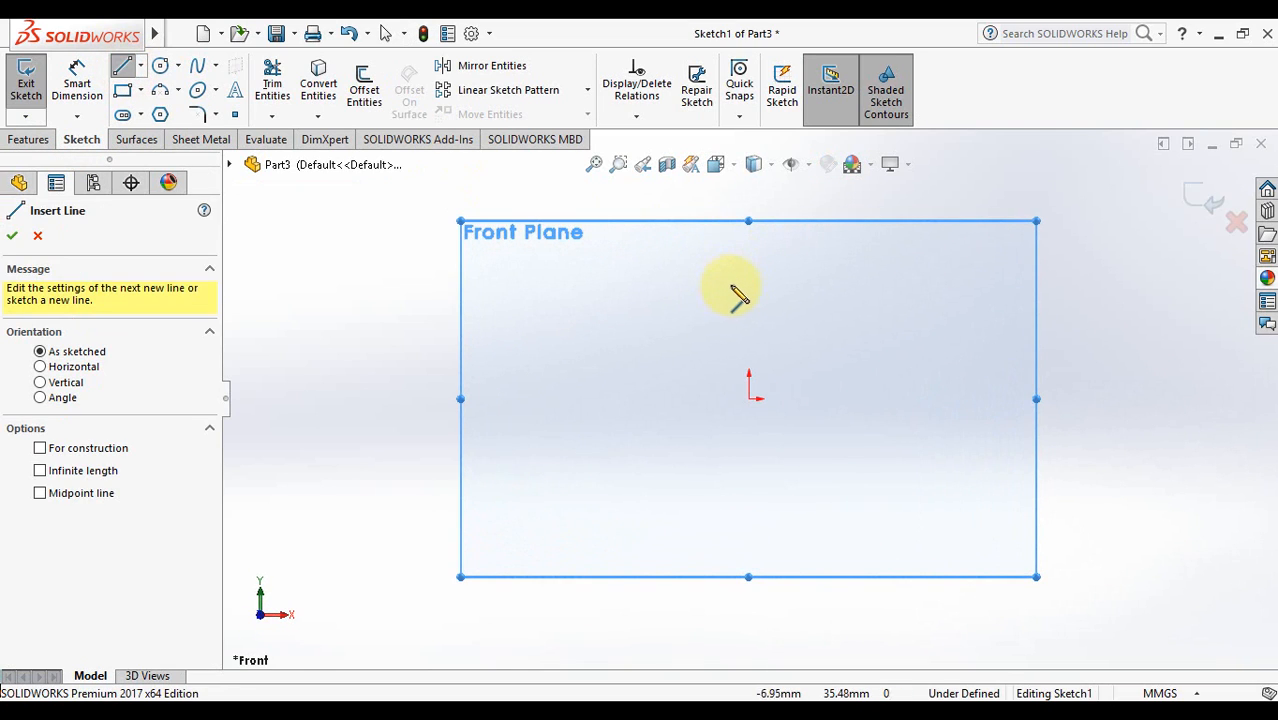
click(748, 285)
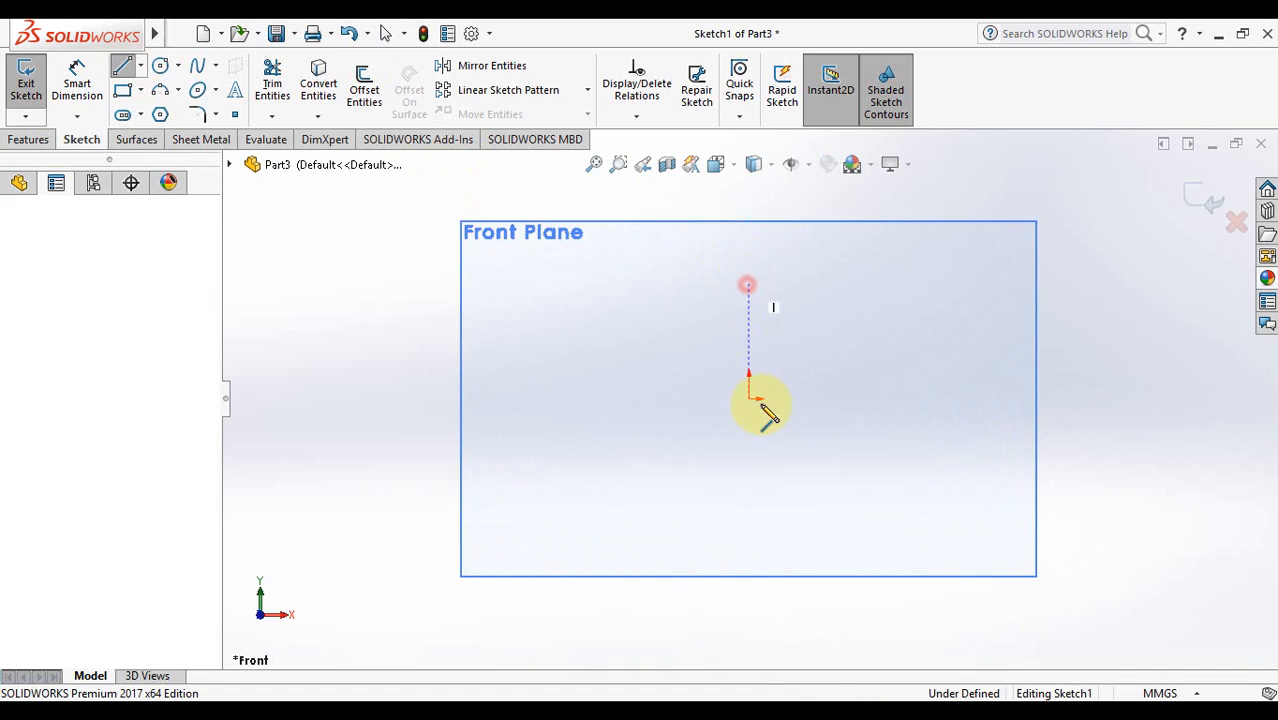
click(748, 527)
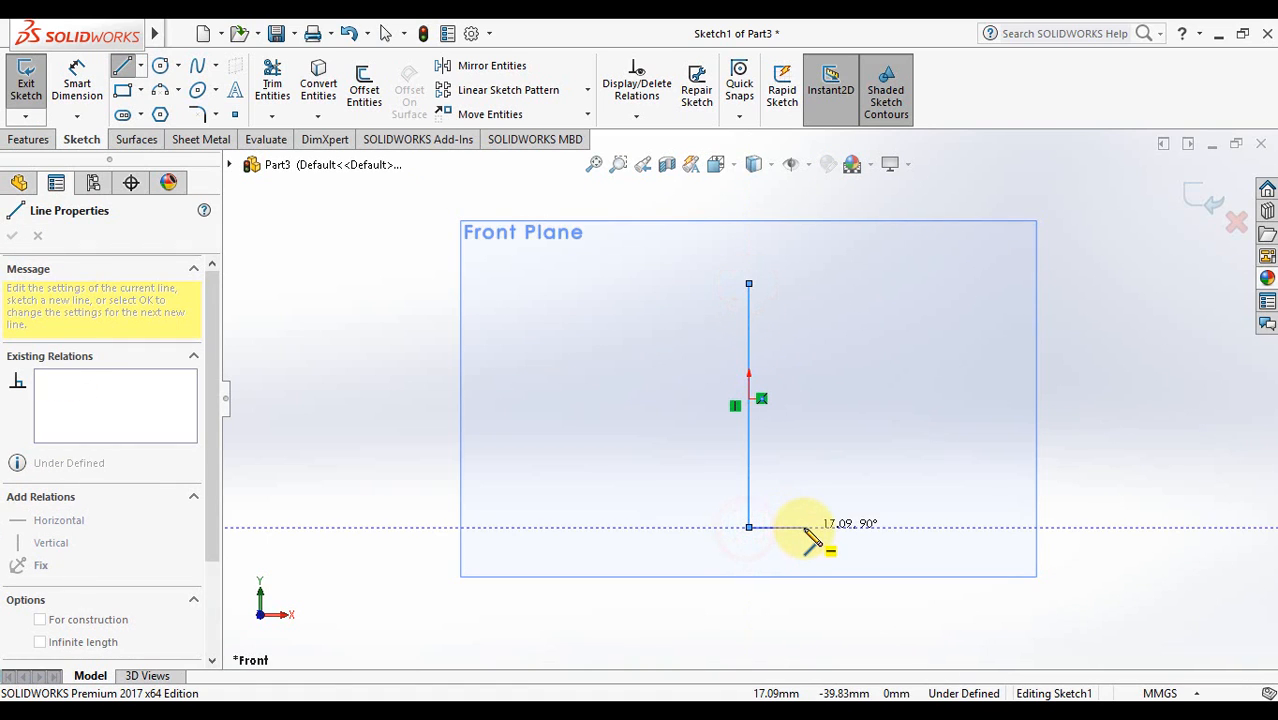
click(805, 520)
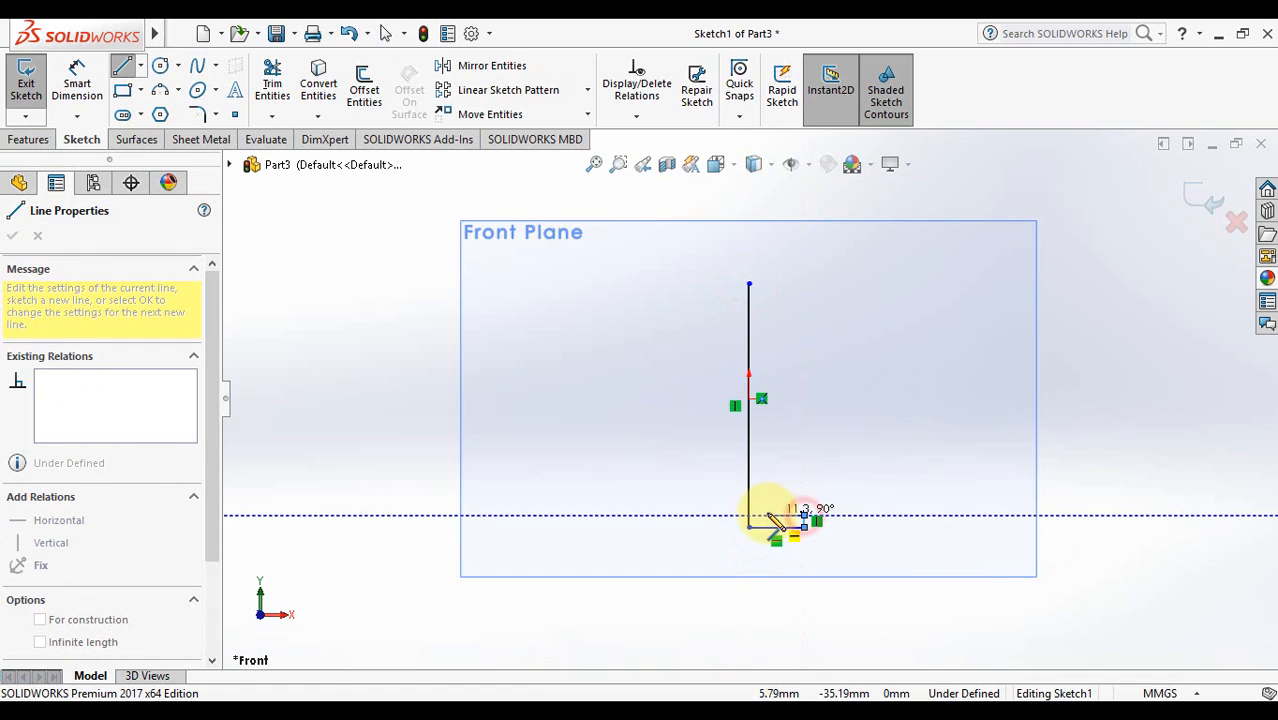
click(756, 423)
key(Escape)
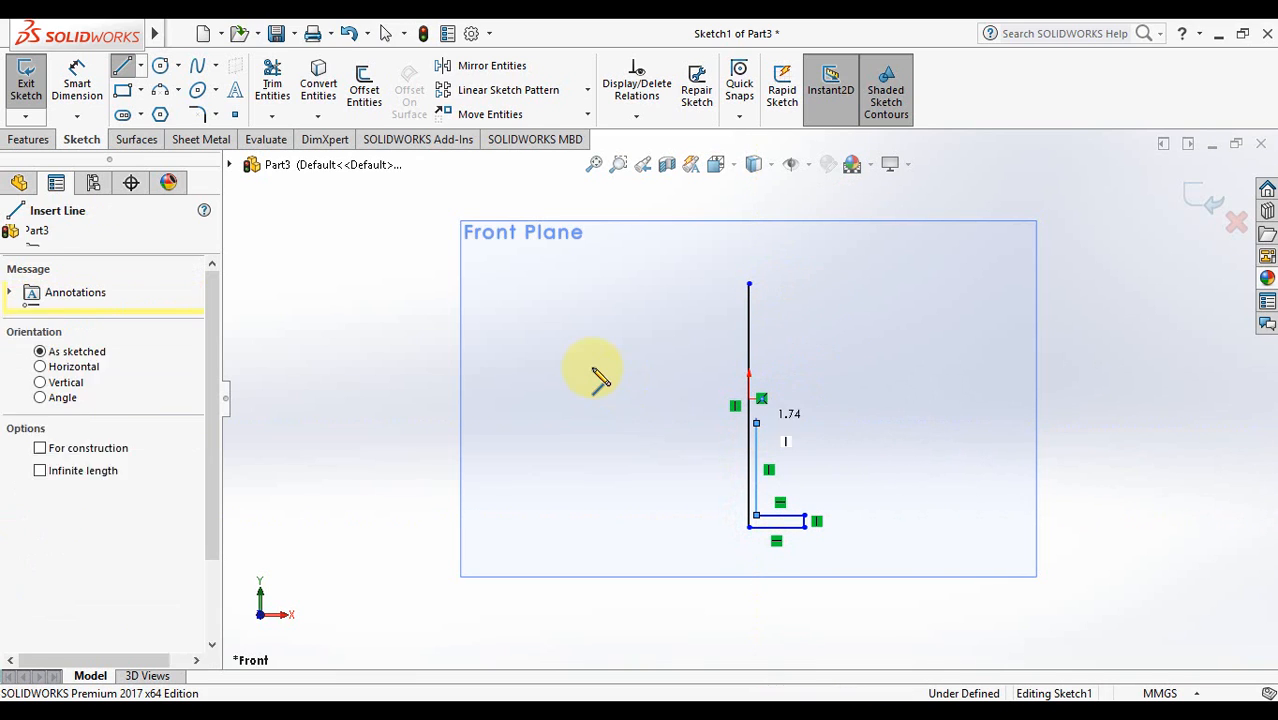
key(Escape)
- Complete the bowl with a three-point arc of about 56 mm radius from the stem, close the profile with a horizontal rim line, and exit the sketch
click(160, 100)
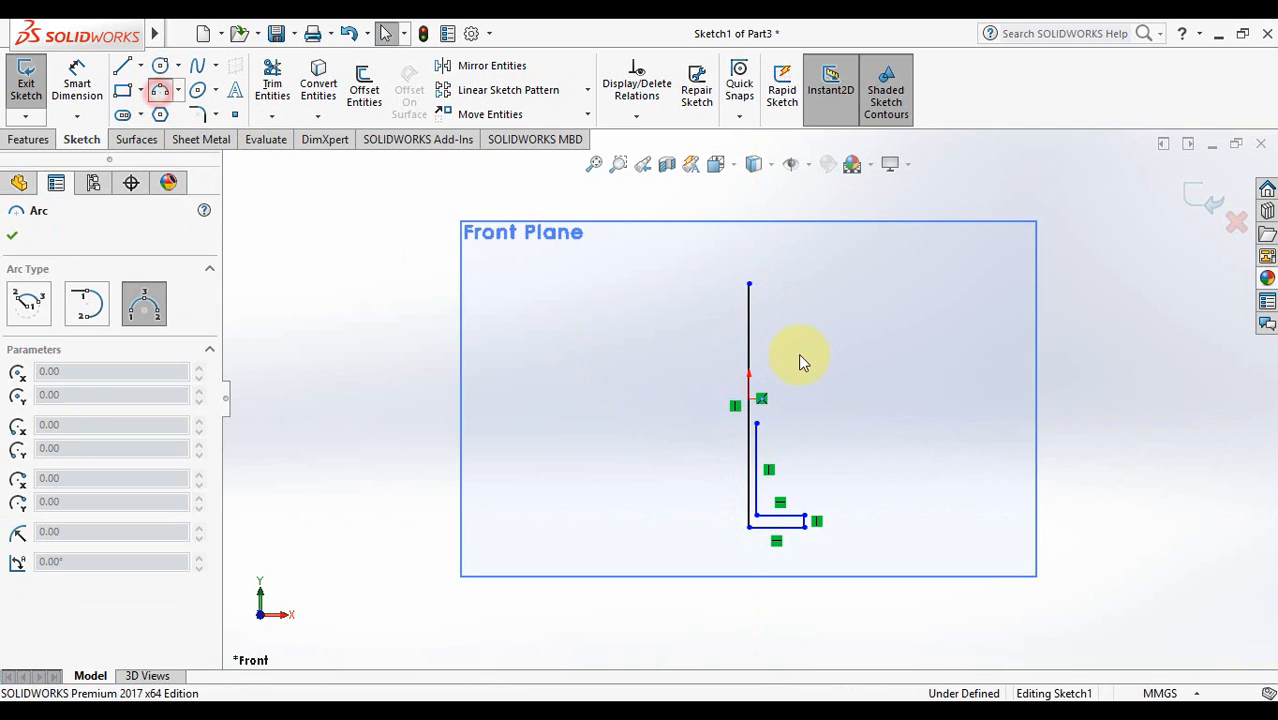
click(756, 423)
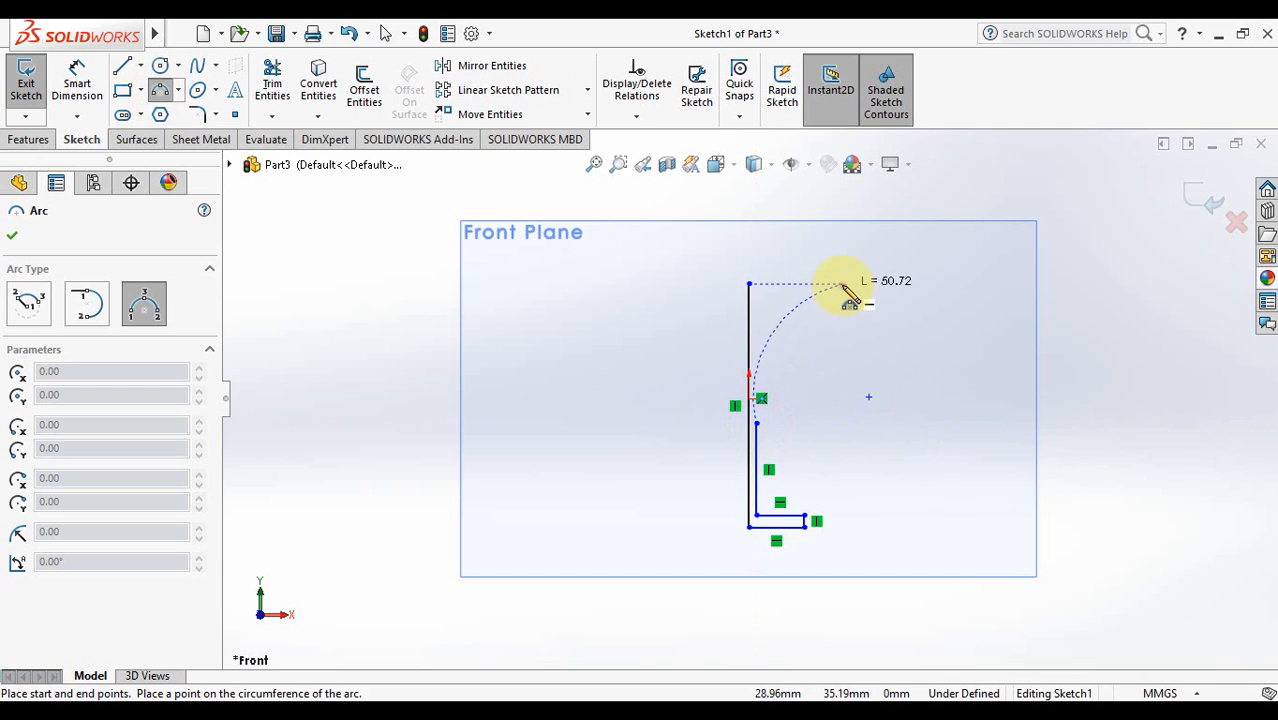
click(843, 285)
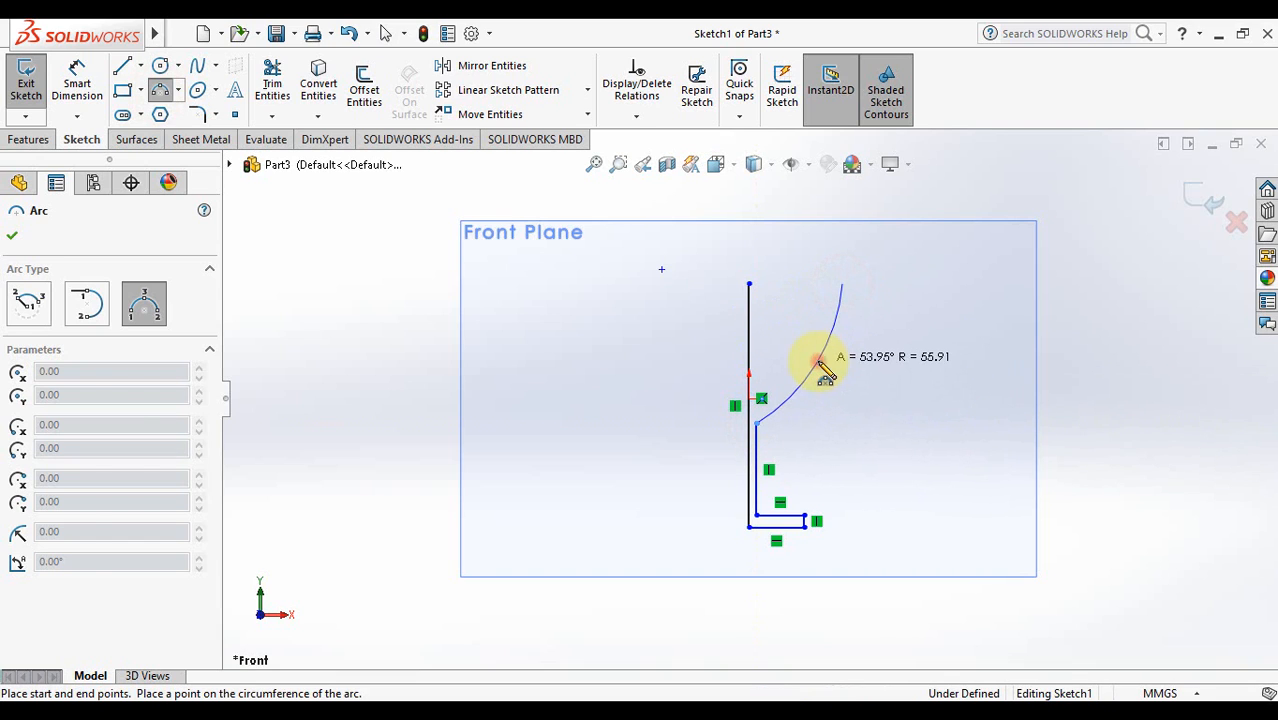
click(819, 362)
click(123, 68)
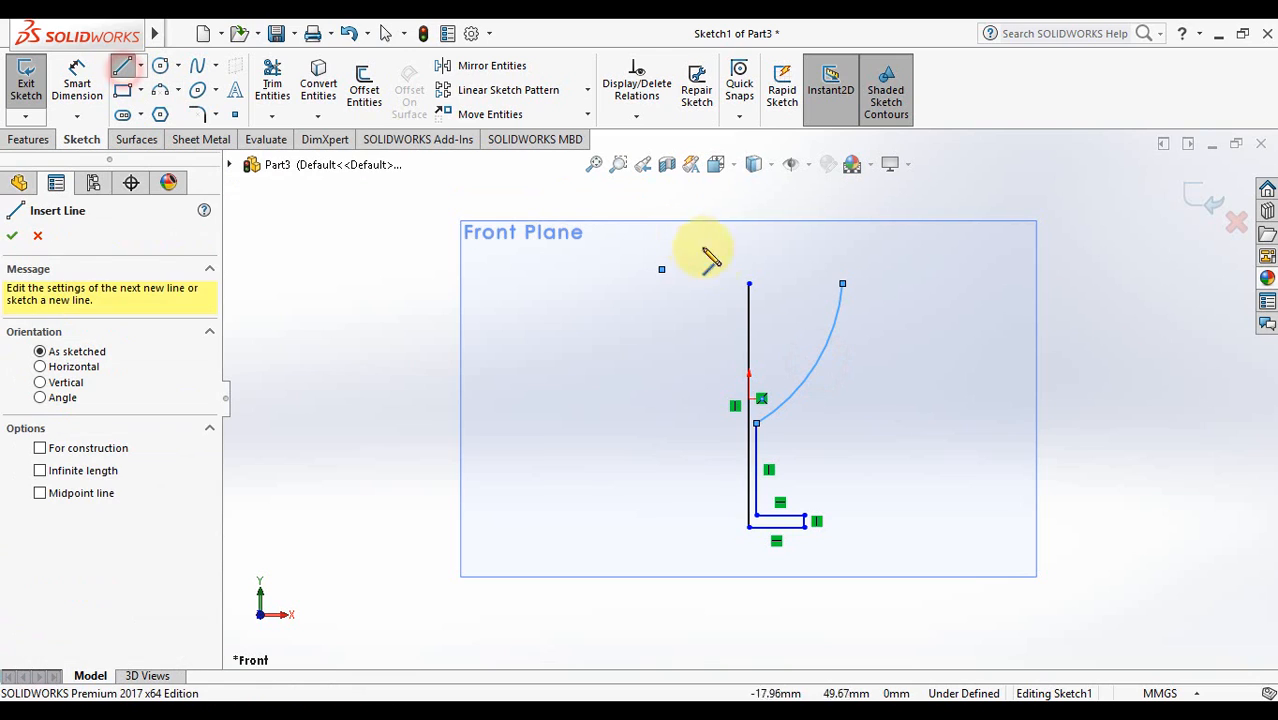
click(748, 284)
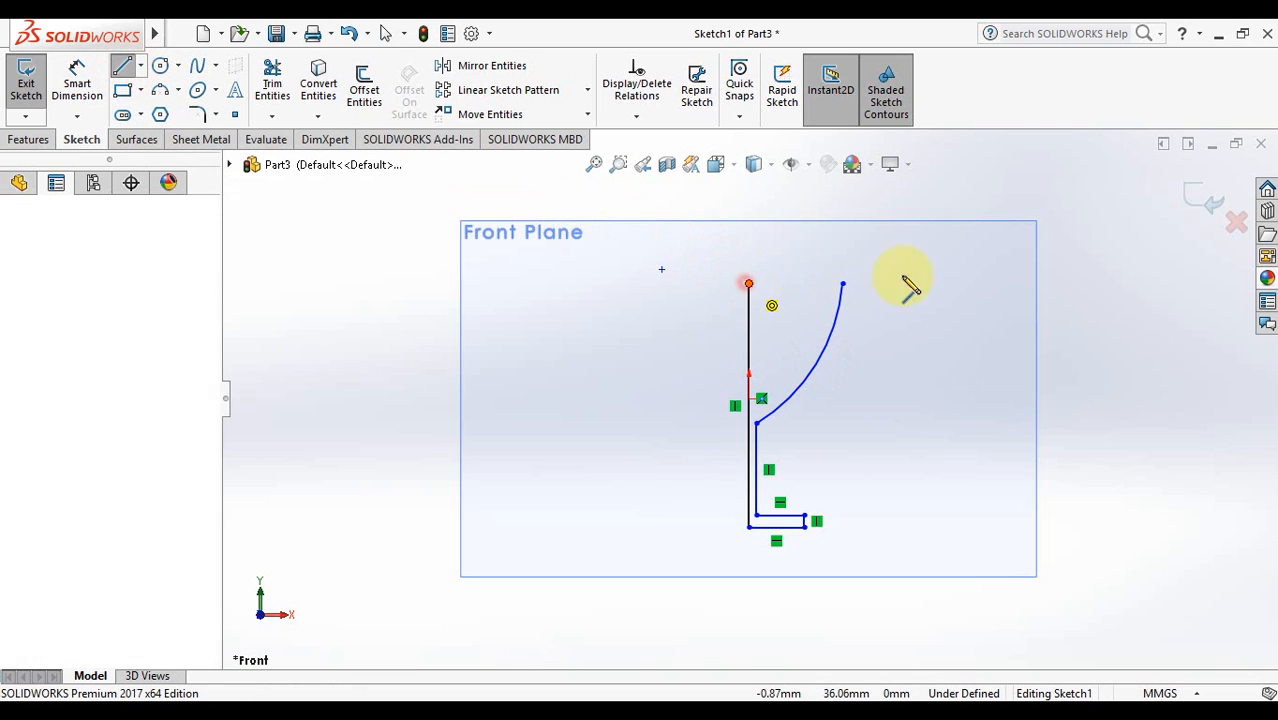
click(844, 284)
click(1202, 196)
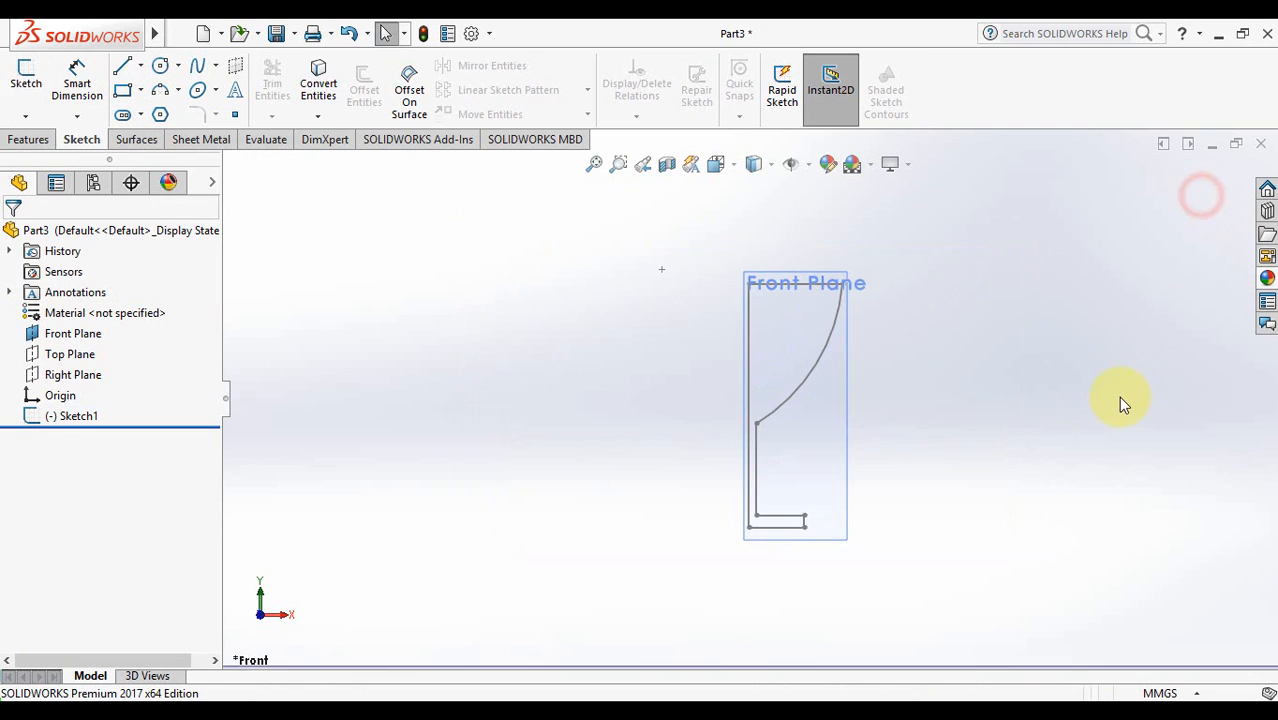
- Draw a vertical axis line in a separate Front Plane sketch, along the profile's centre edge and extending past both ends
click(938, 399)
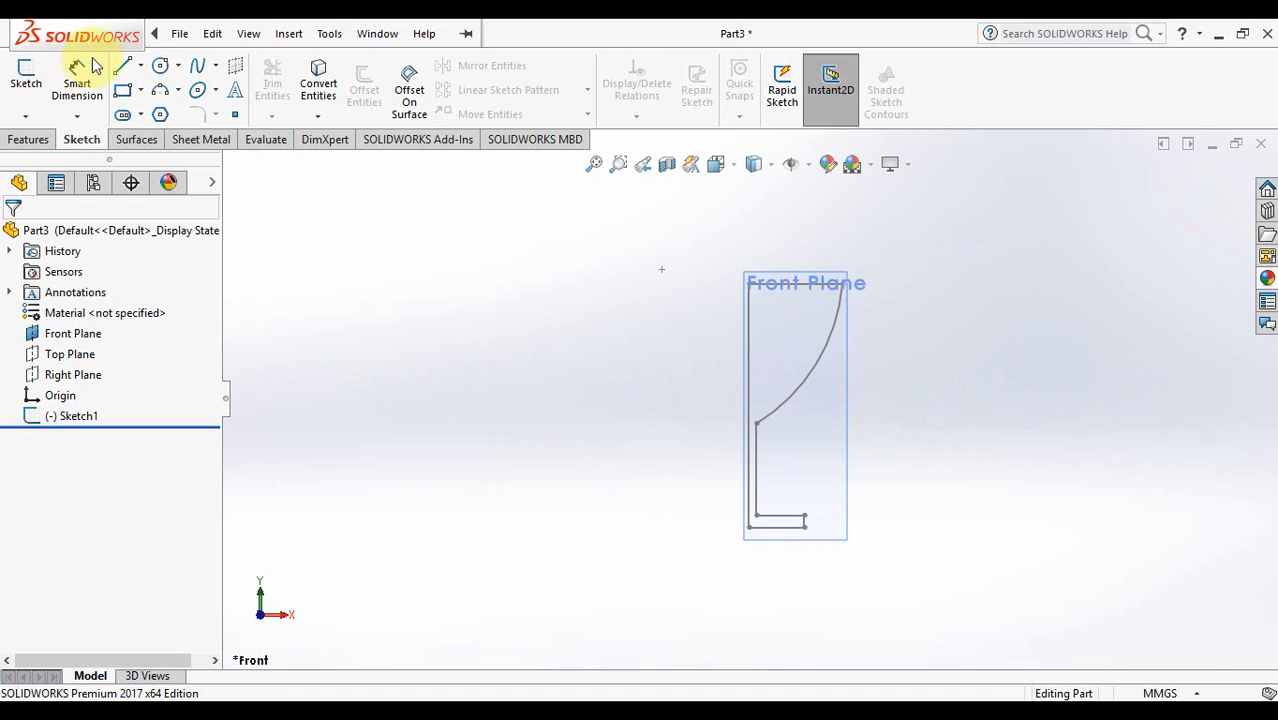
click(125, 65)
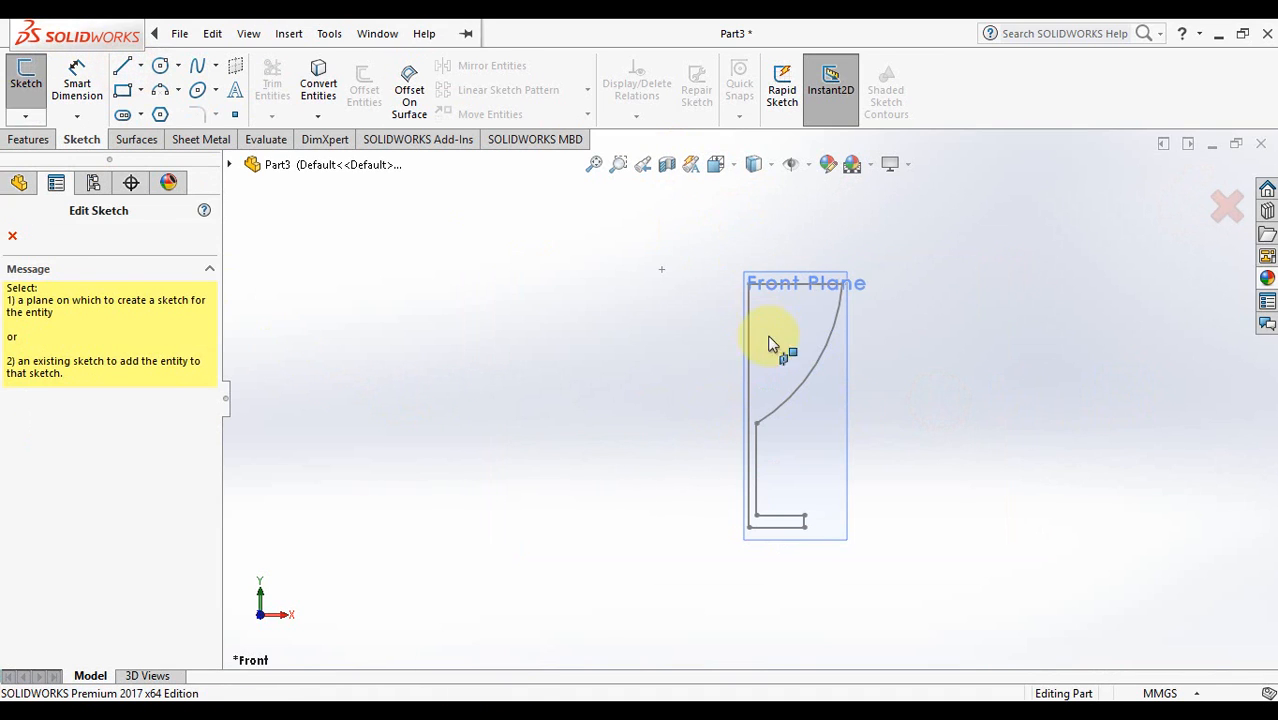
click(843, 415)
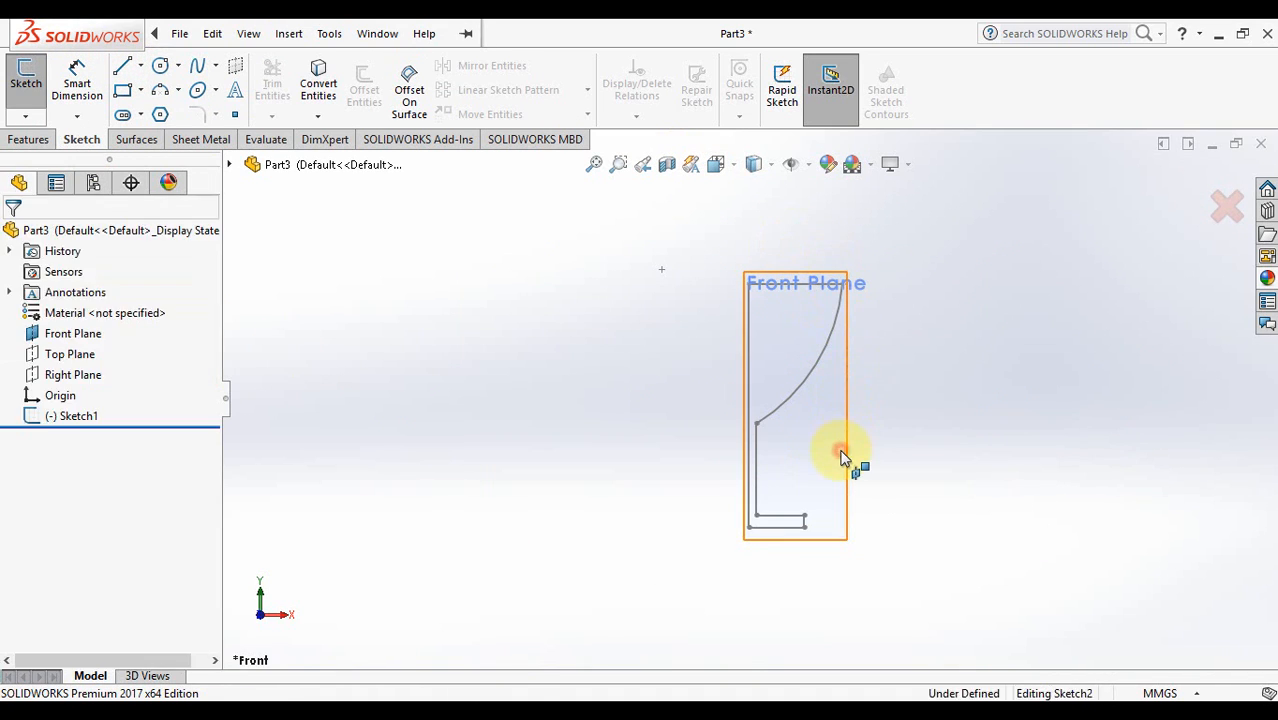
click(748, 232)
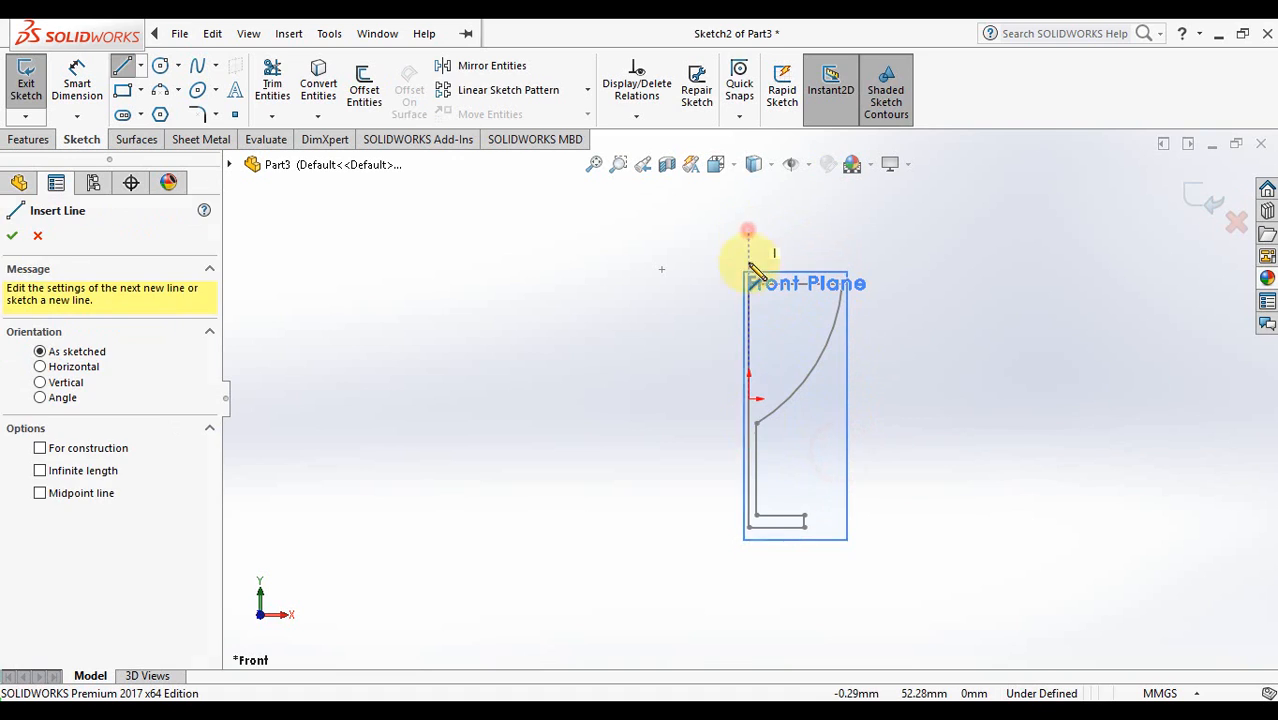
click(749, 604)
click(1210, 215)
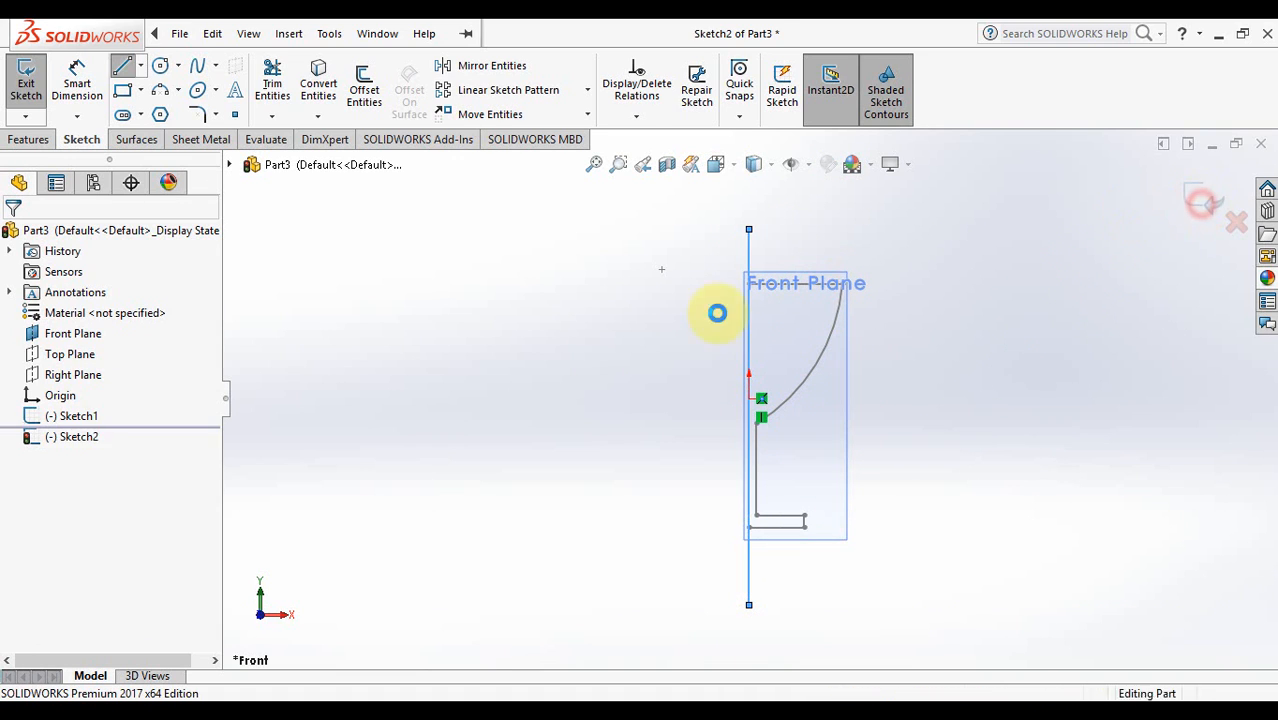
- Revolve the goblet profile 360 degrees around the separate vertical axis line
click(28, 139)
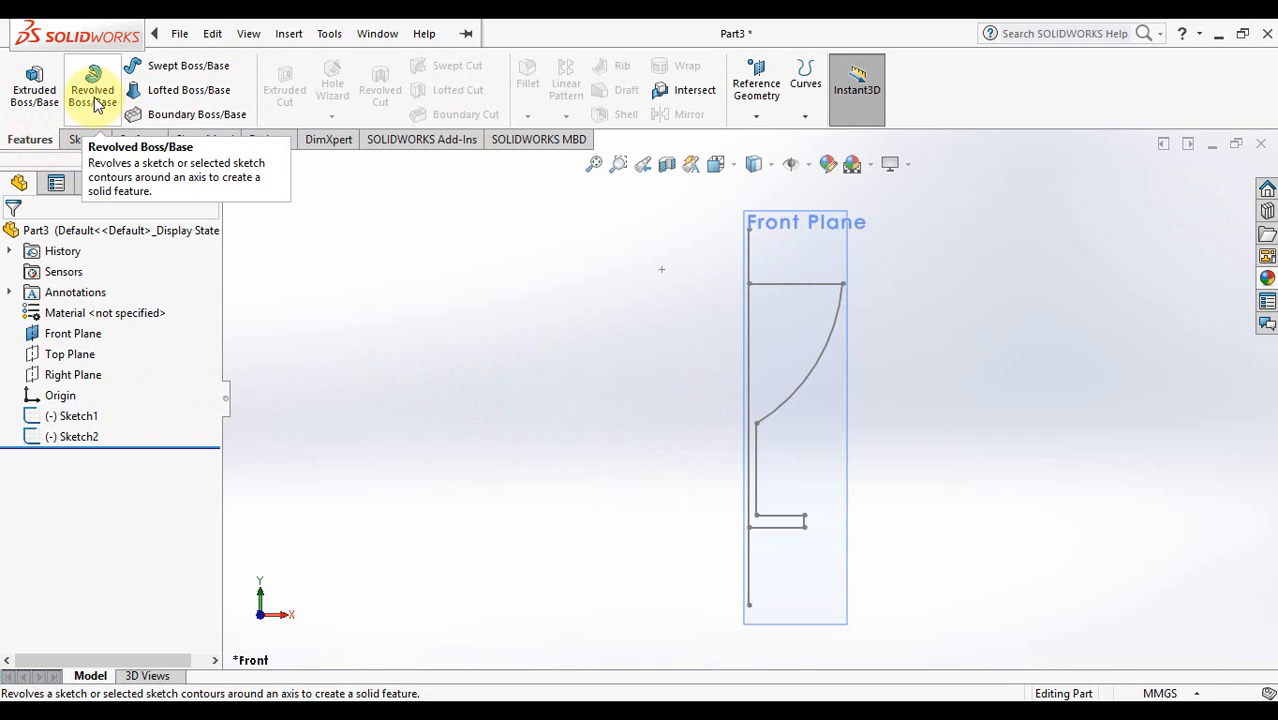
click(79, 416)
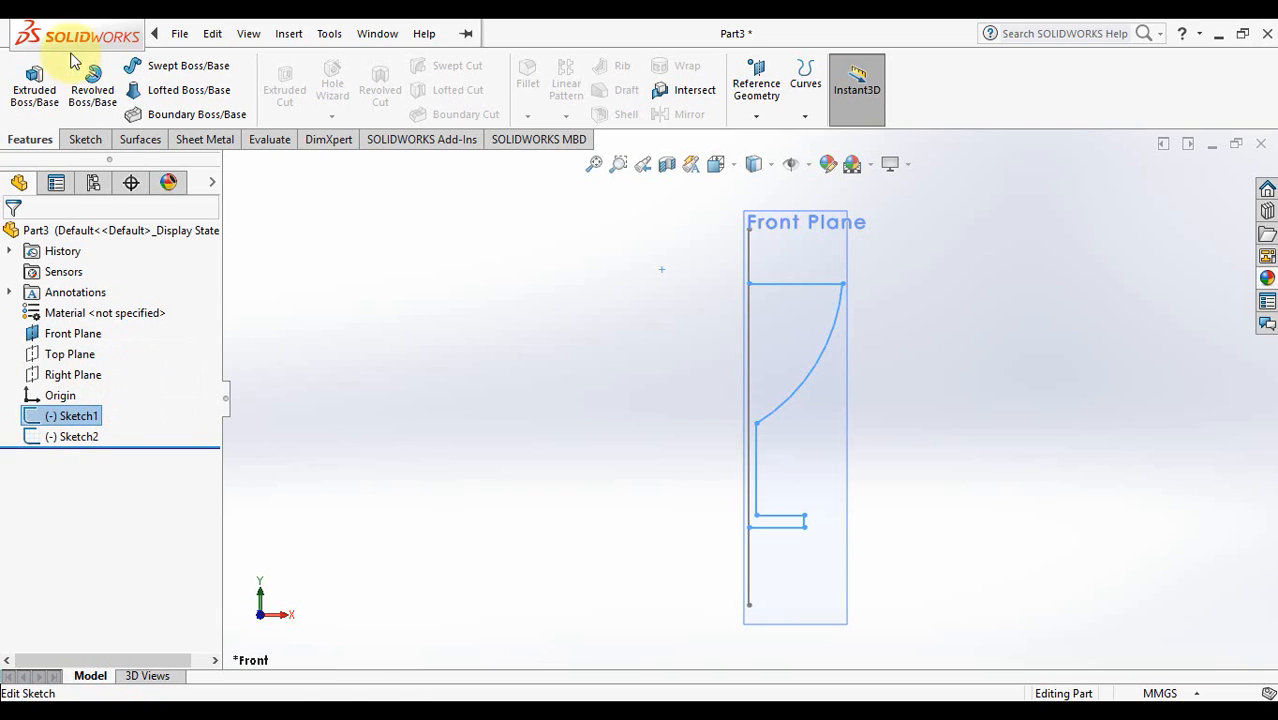
click(93, 88)
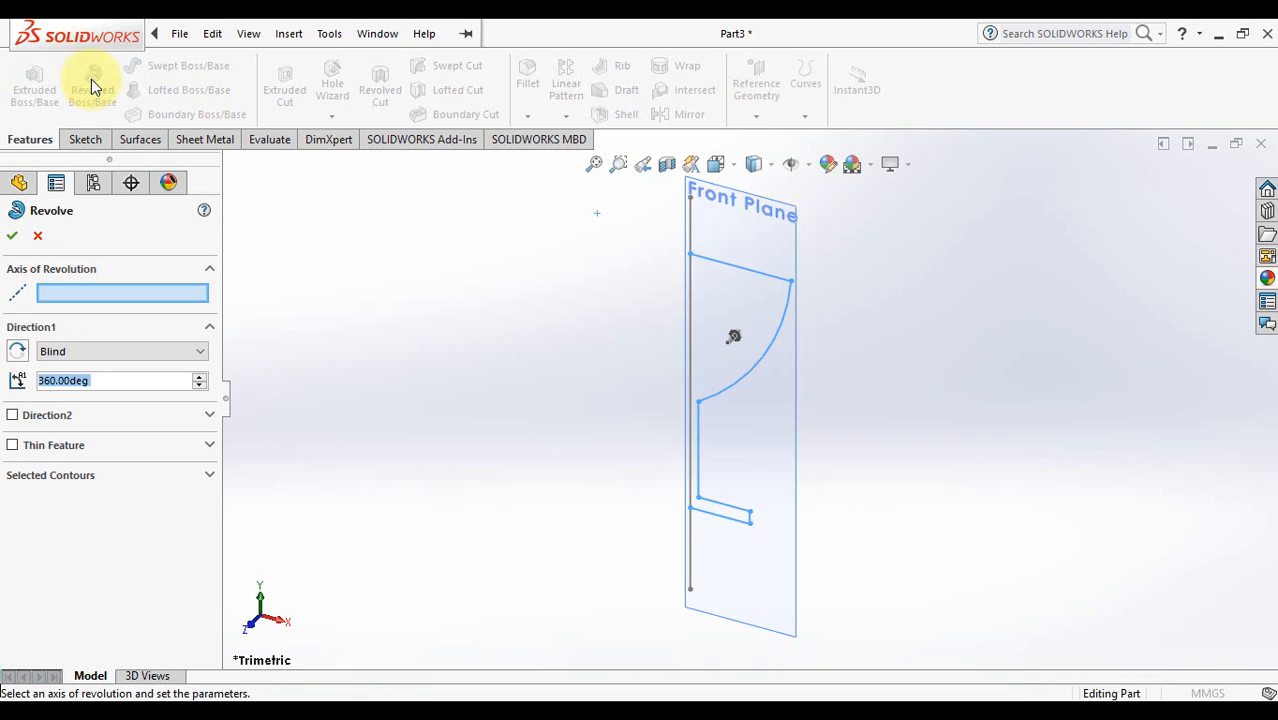
click(139, 289)
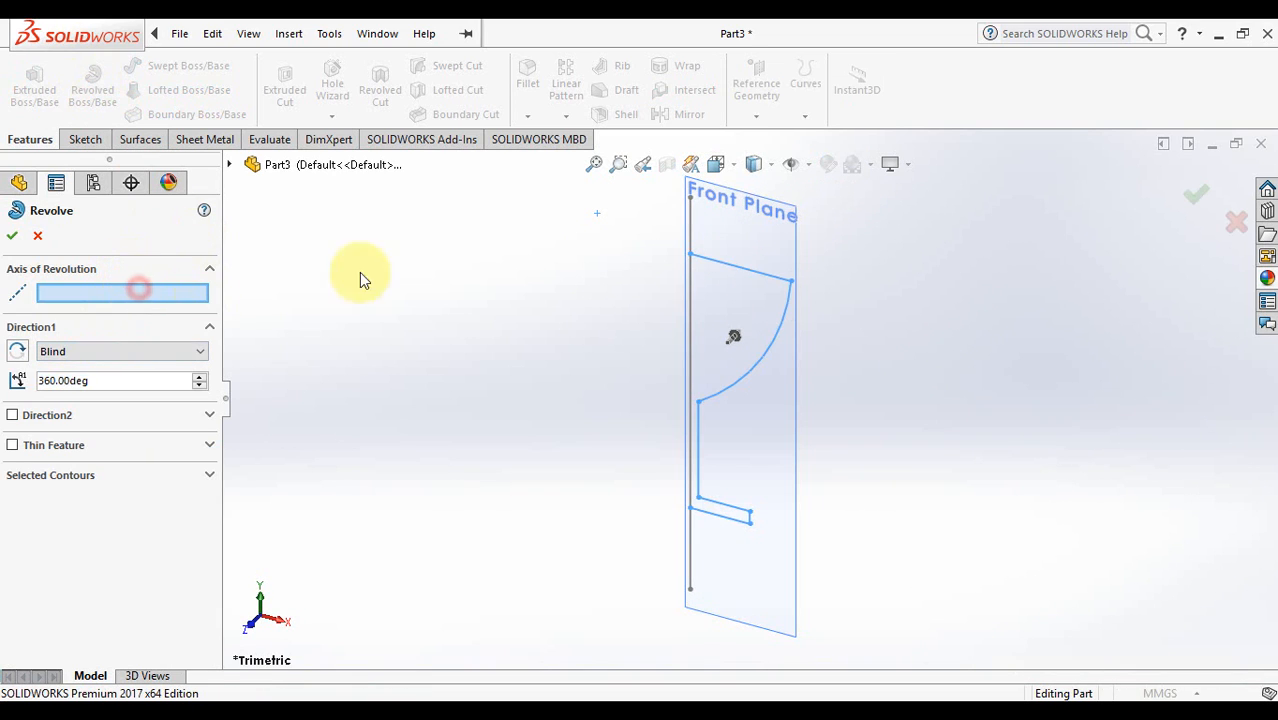
click(690, 235)
click(1197, 192)
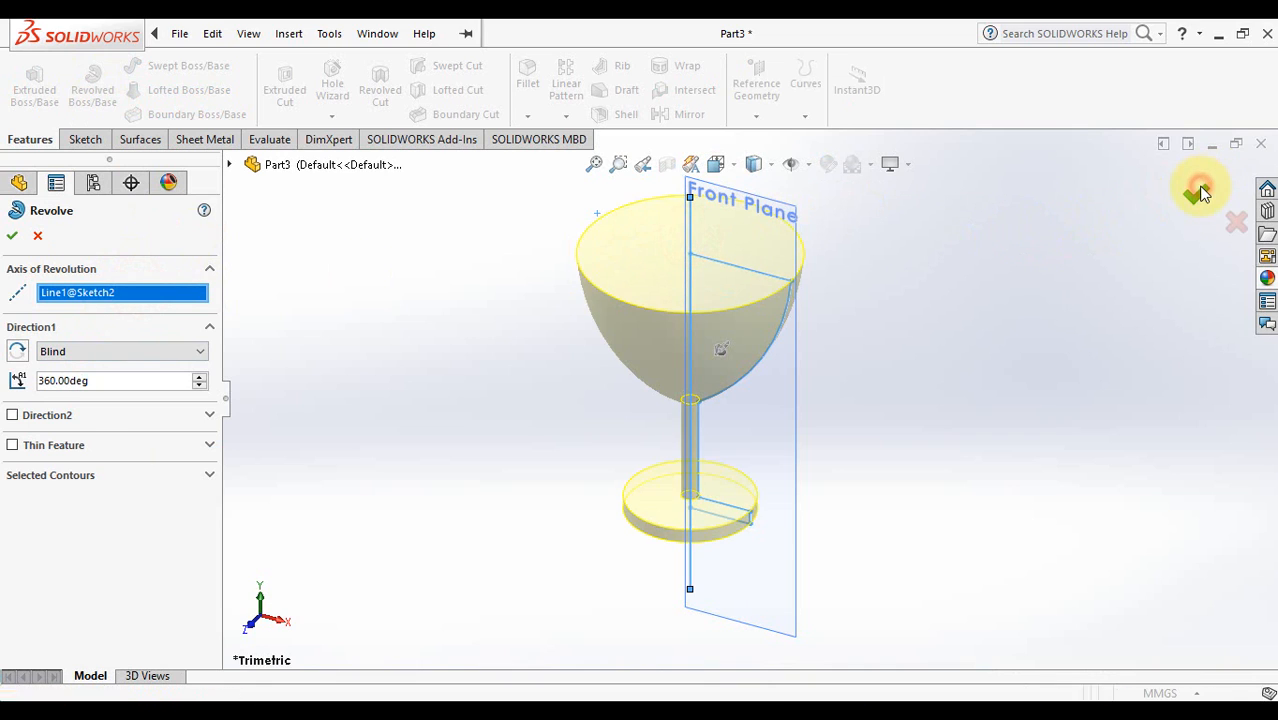
click(930, 298)
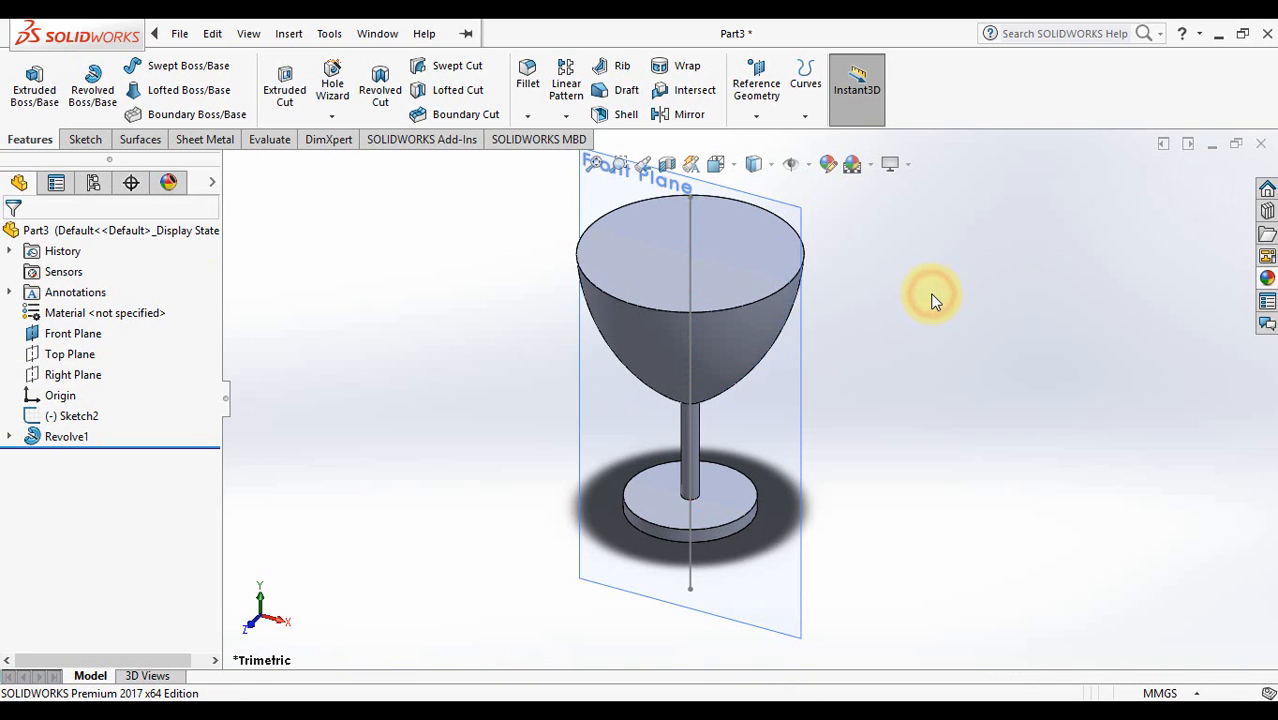
- Hide the axis-line sketch and the Front Plane
click(78, 416)
right_click(78, 416)
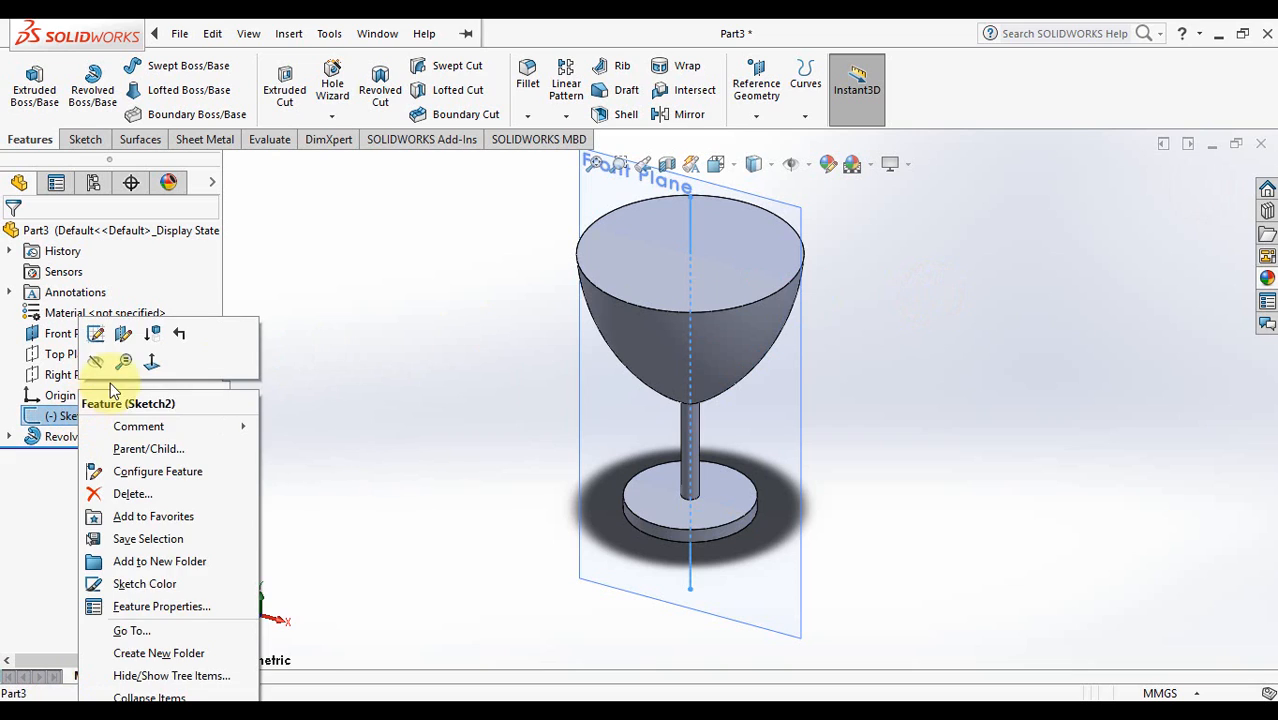
click(103, 352)
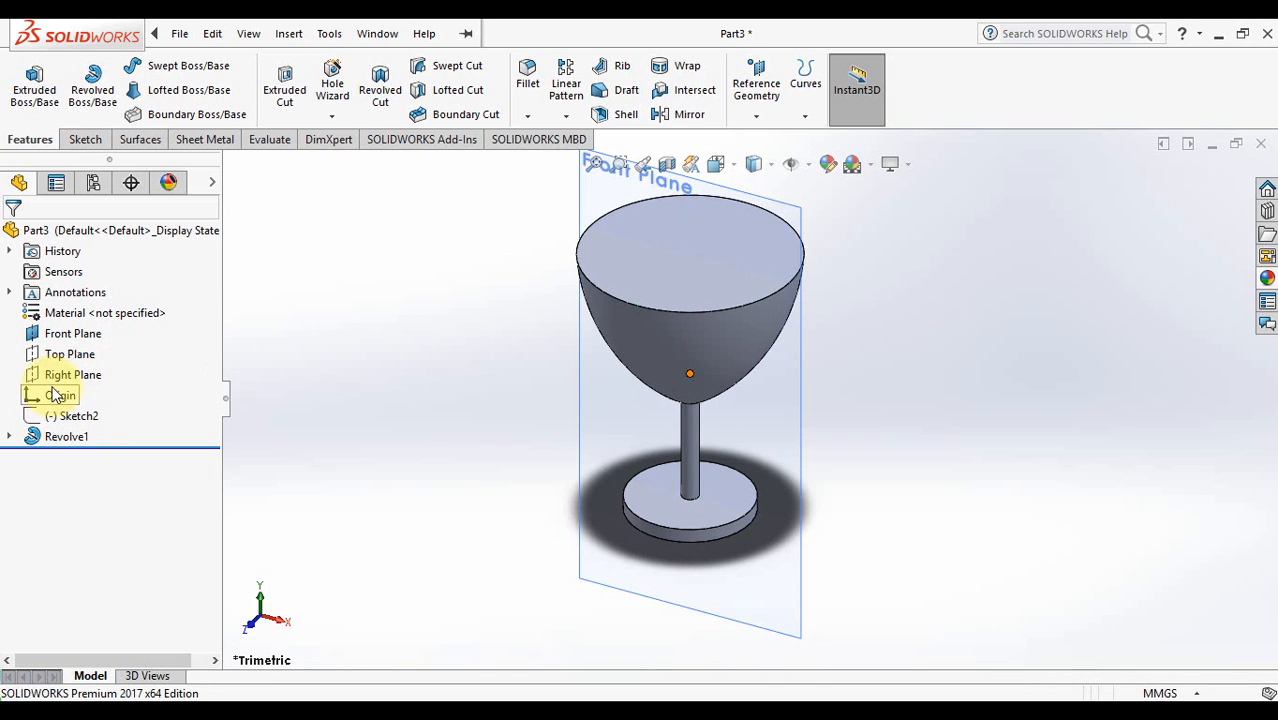
right_click(66, 333)
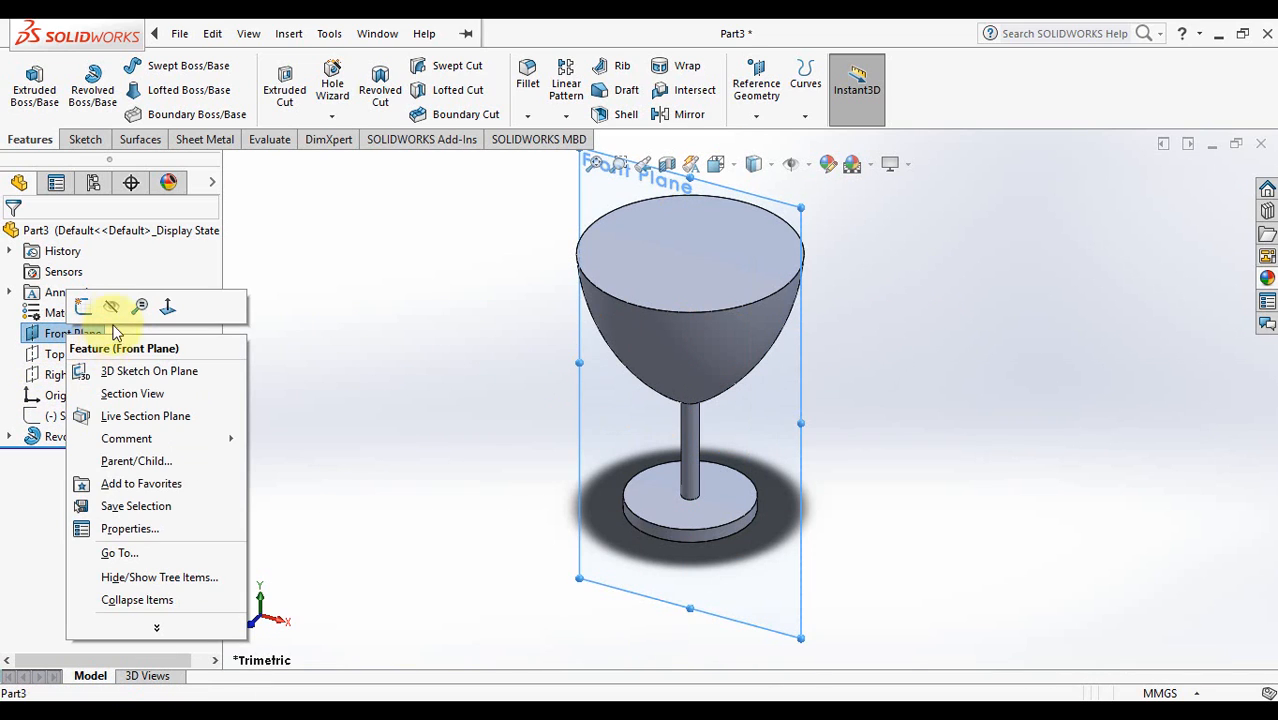
click(114, 312)
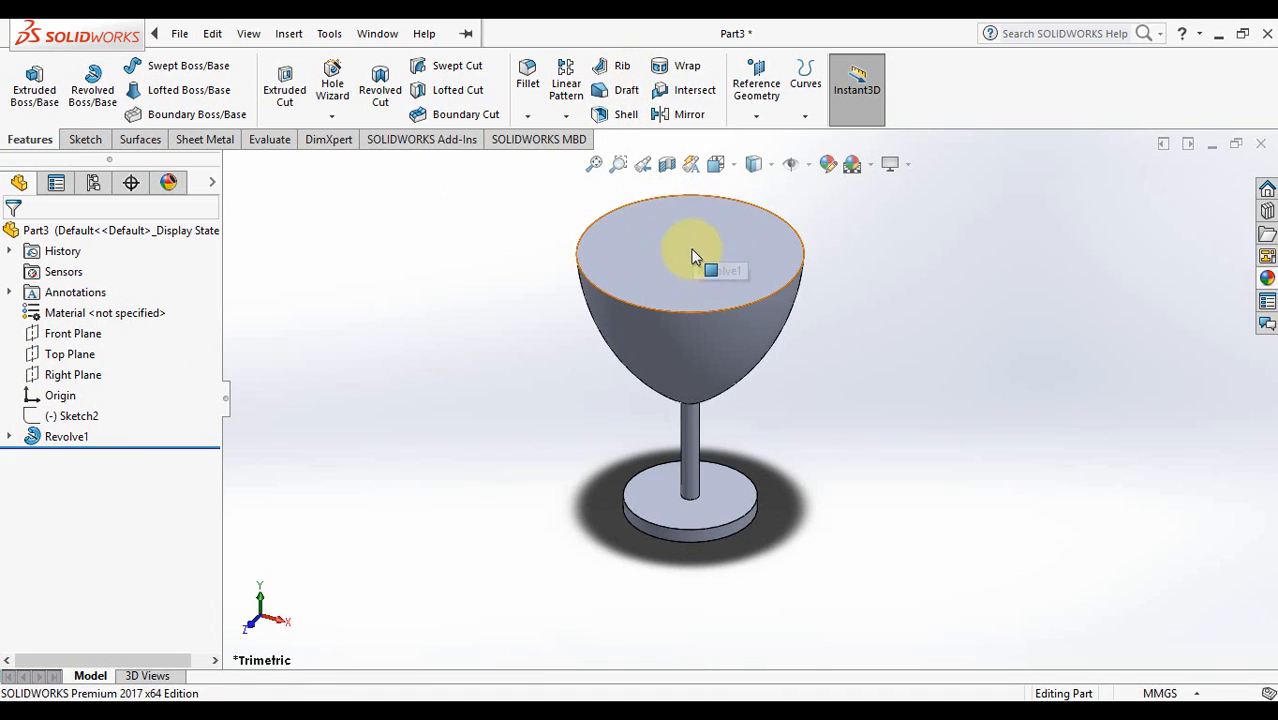
- Start a Shell that removes the goblet's flat top face, with the preview shown and a 3 mm thickness
click(621, 116)
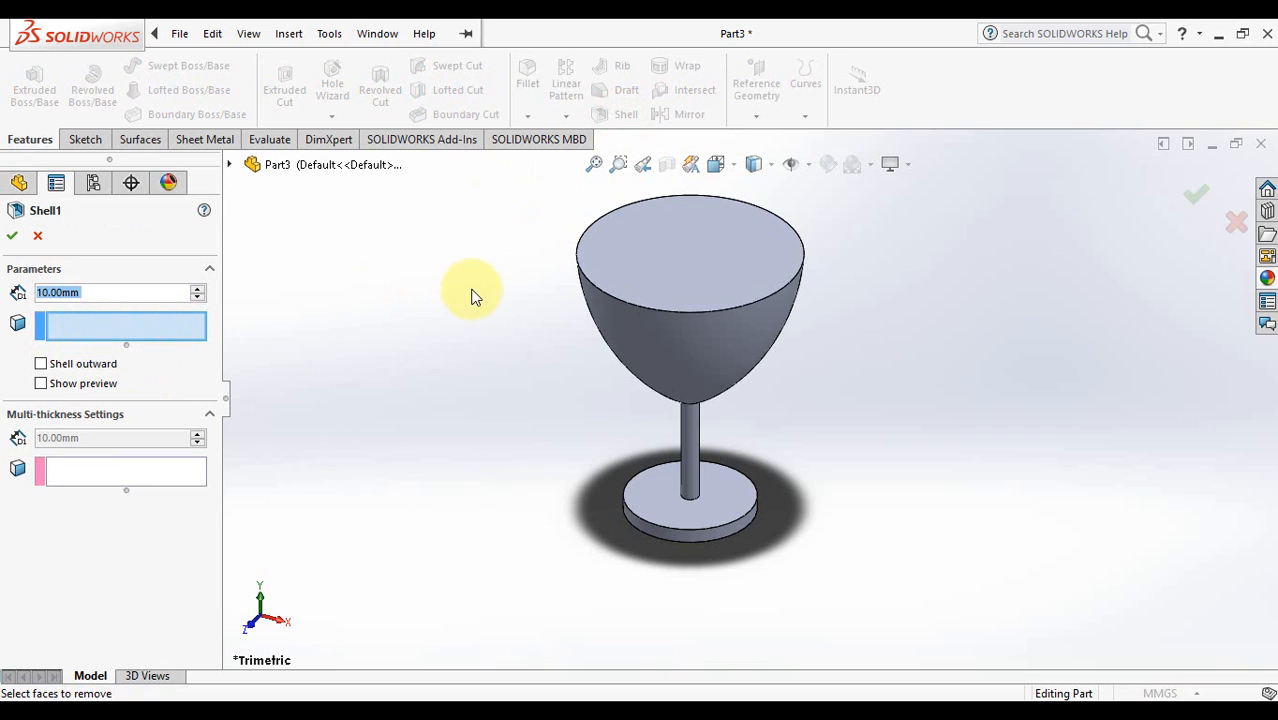
click(712, 268)
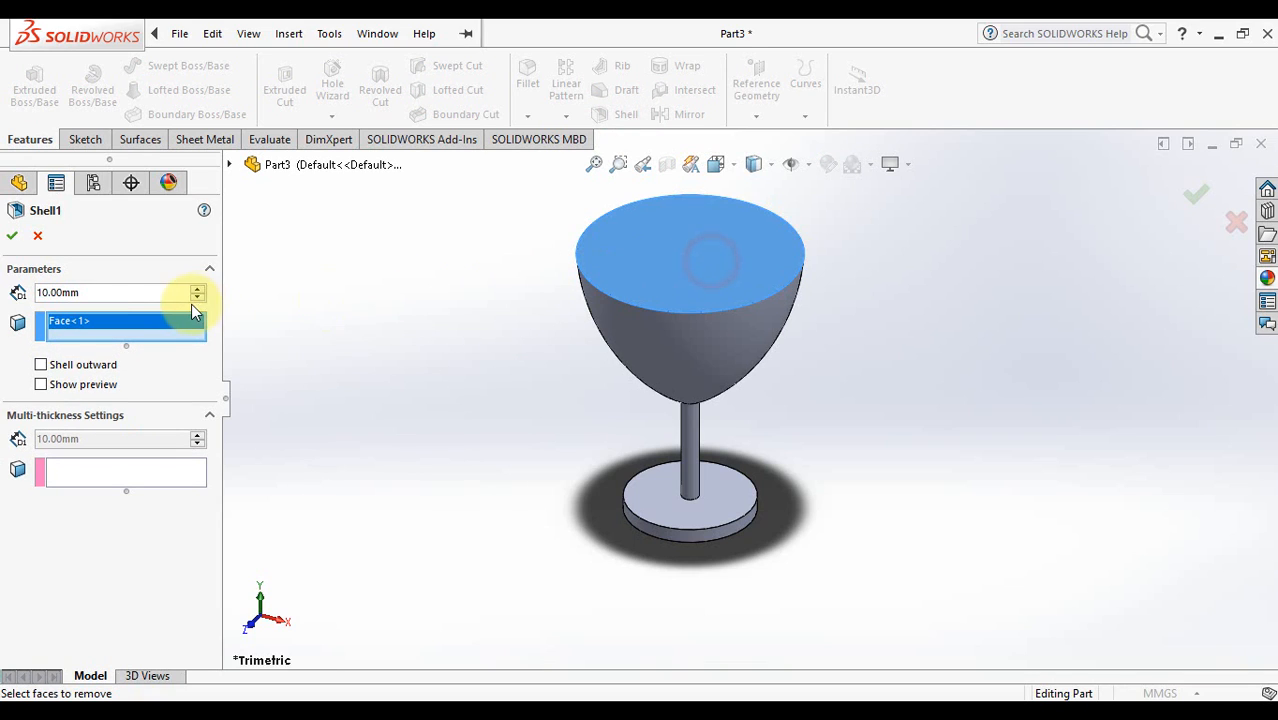
click(140, 293)
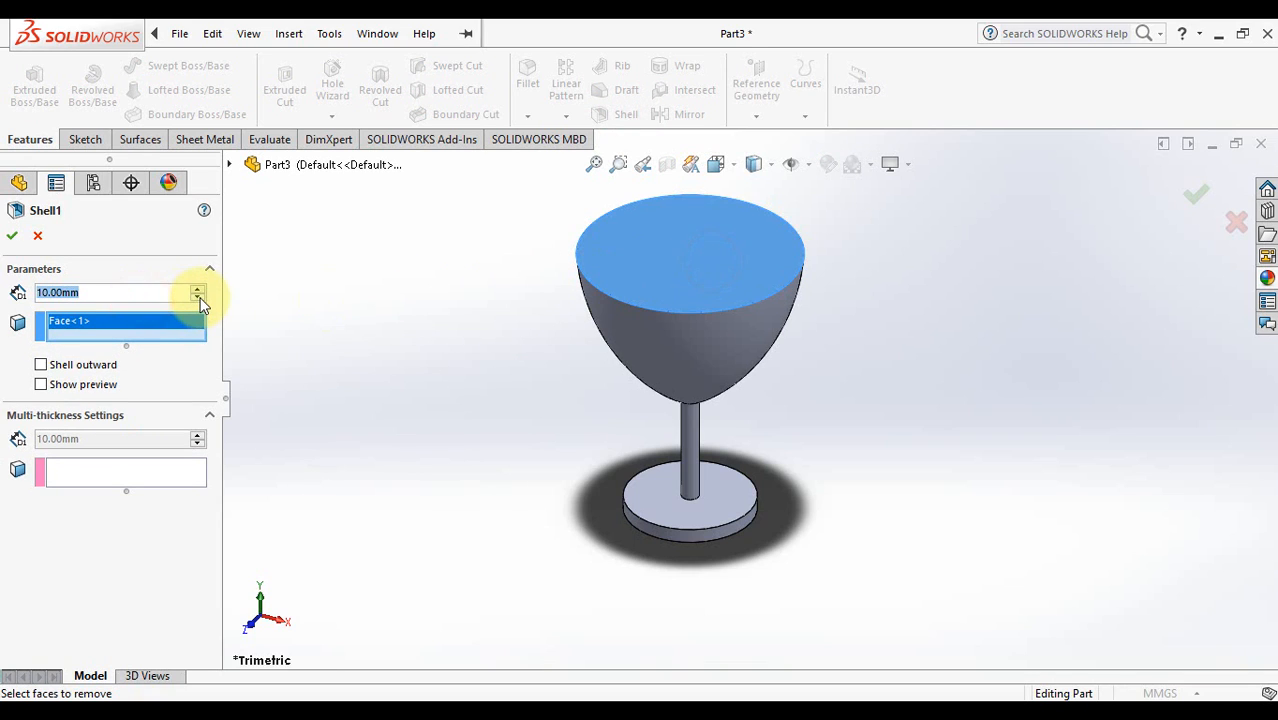
click(44, 387)
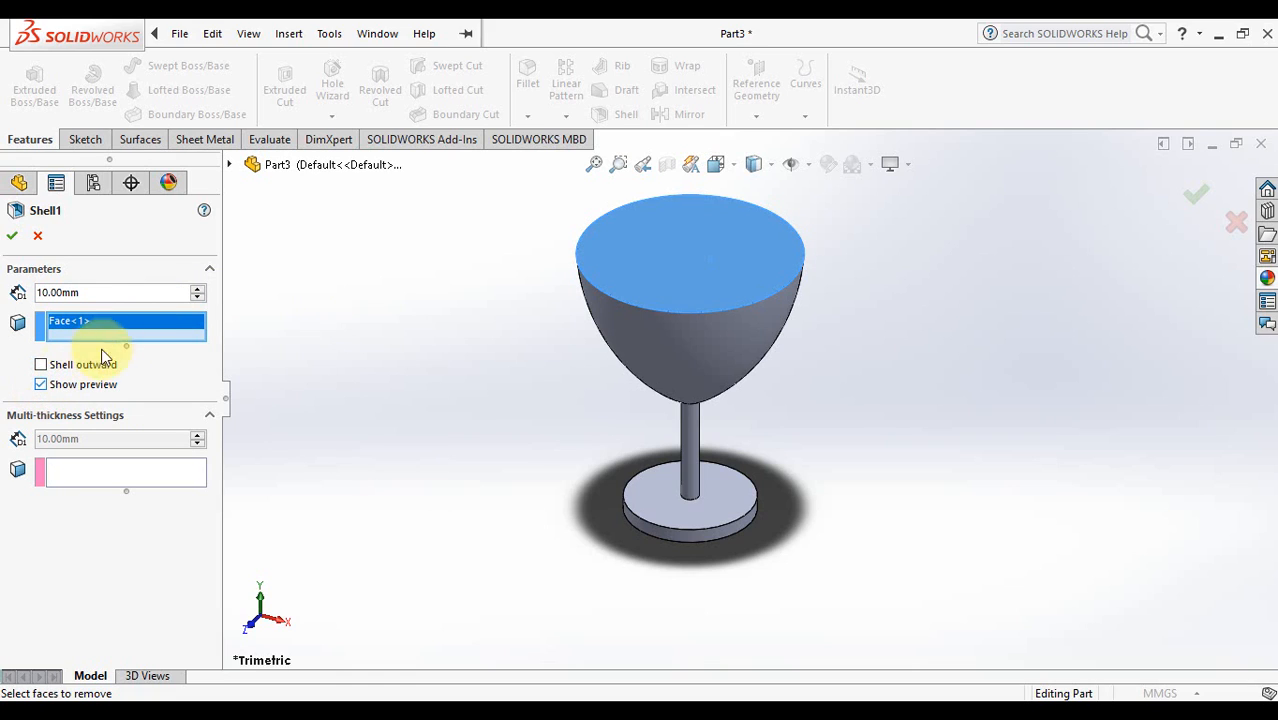
click(157, 291)
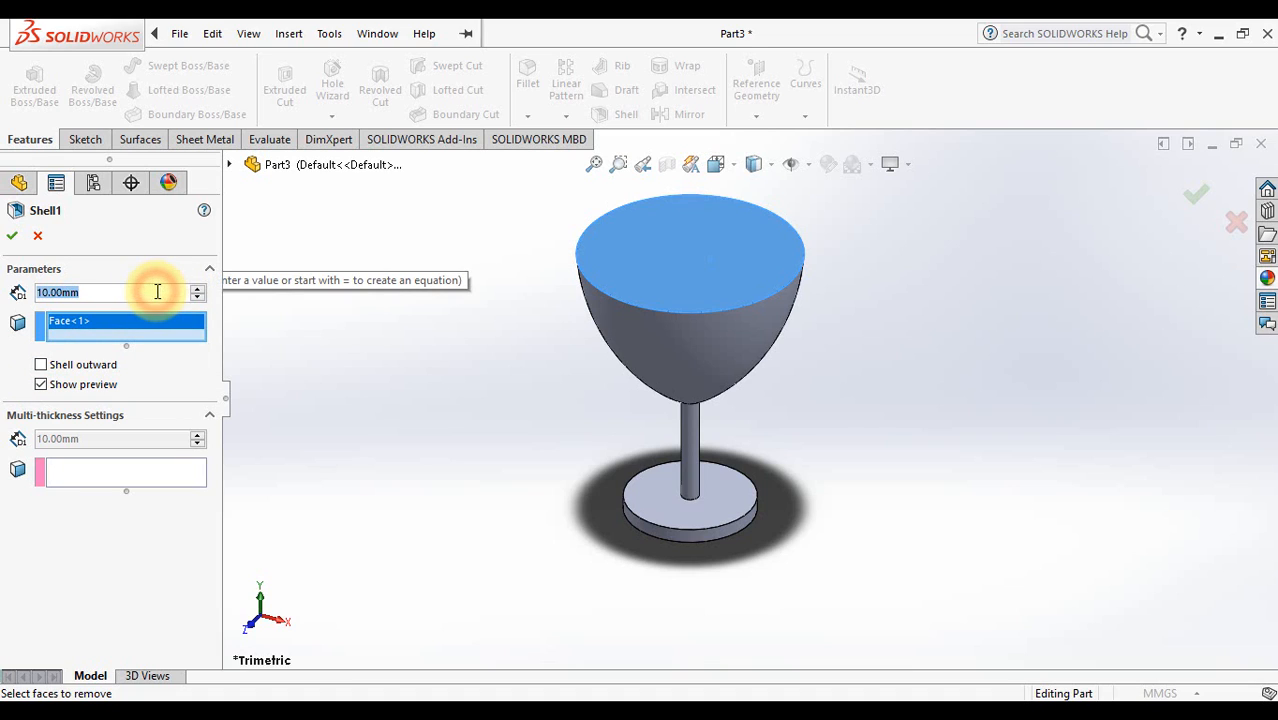
text(3)
key(Return)
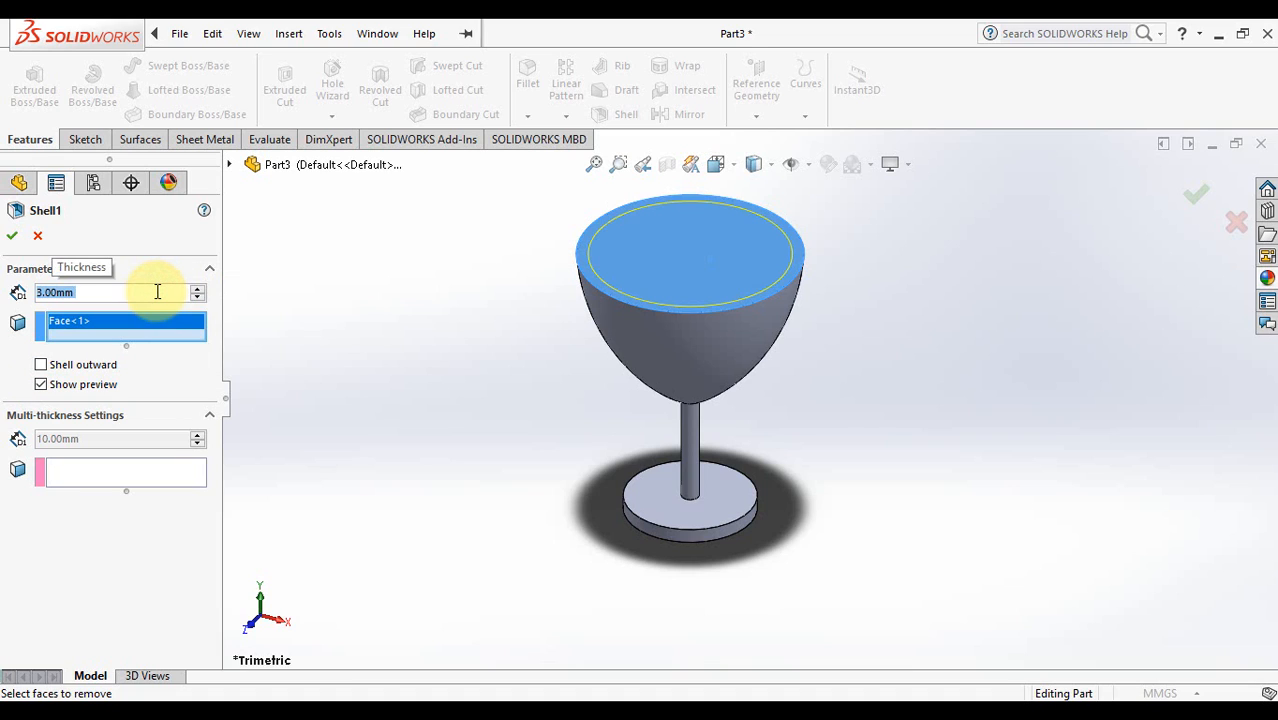
click(80, 386)
click(42, 385)
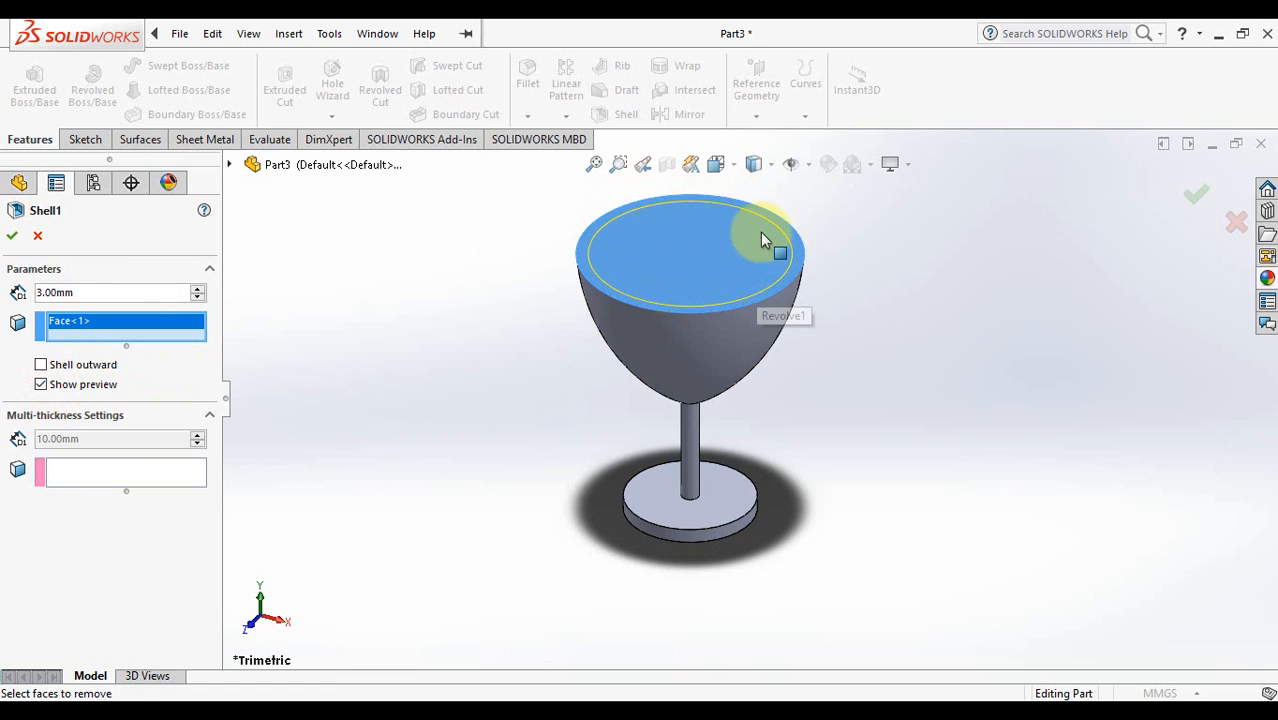
- Set the shell thickness to 2 mm and apply the shell
click(92, 292)
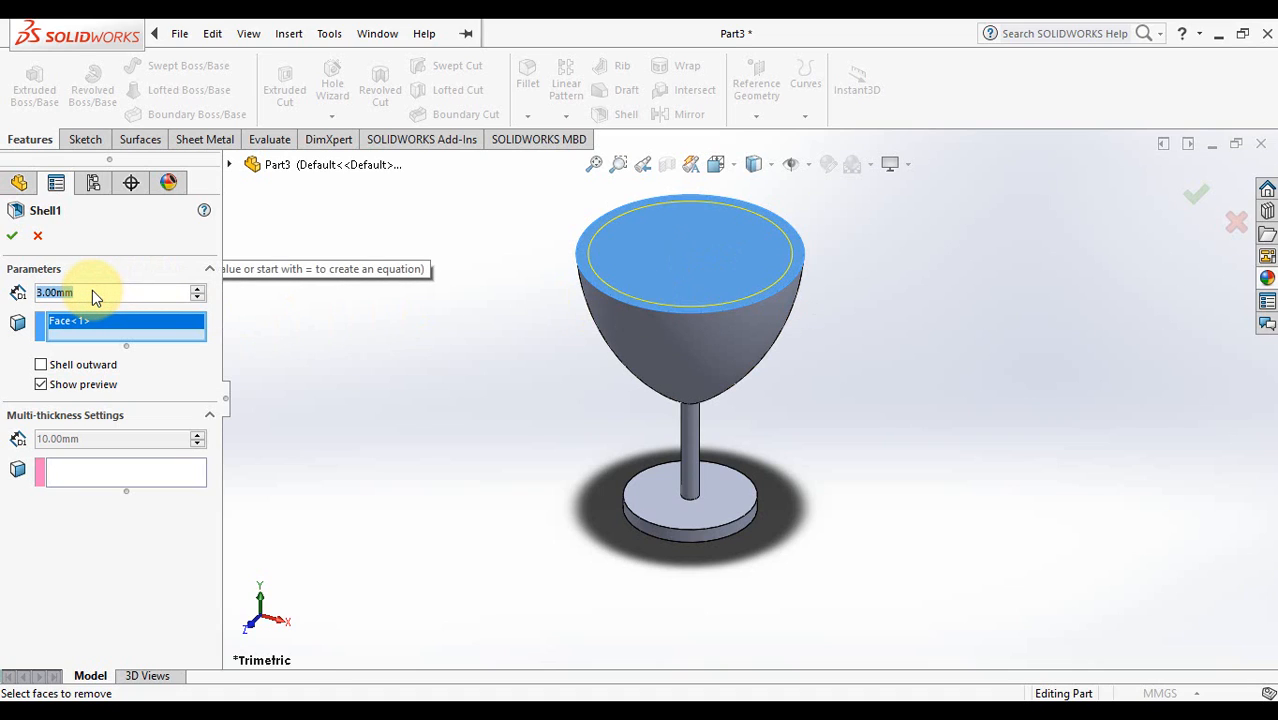
text(2)
key(Return)
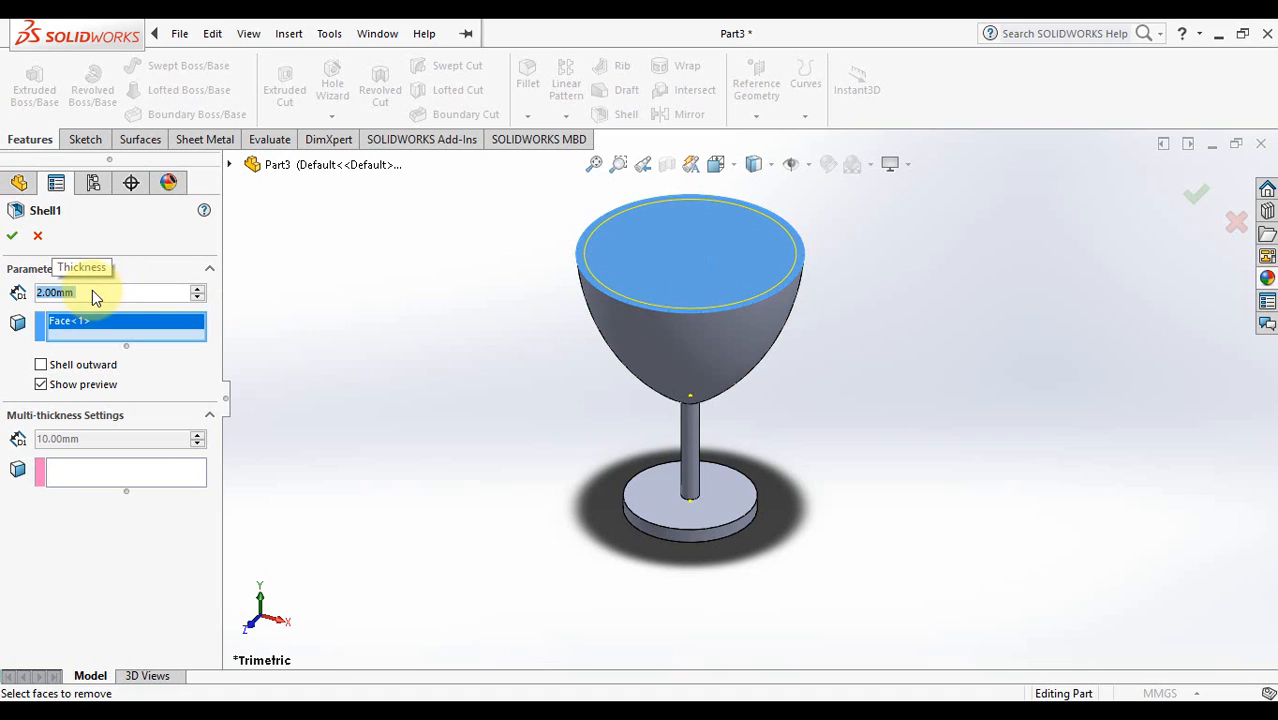
click(1190, 198)
- Examine the shelled goblet's hollow bowl and rim from above and from the side
key(Down)
key(Down)
key(Down)
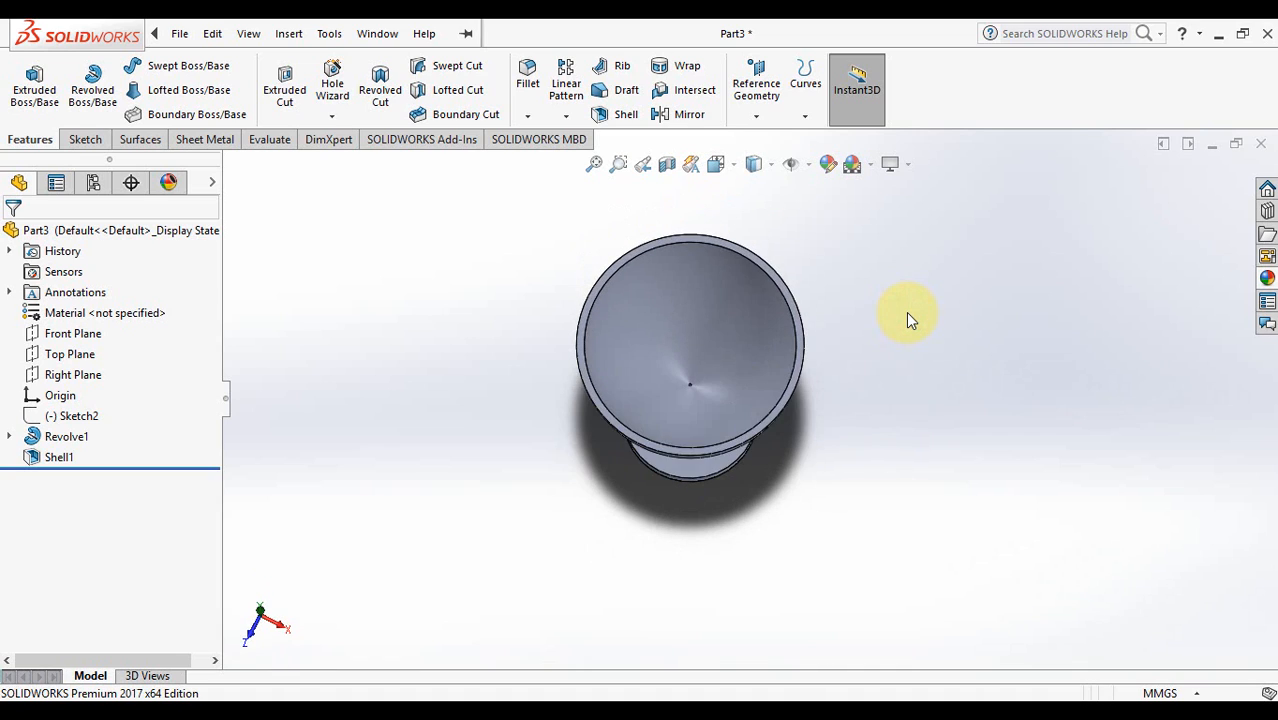
key(Up)
key(Up)
key(Up)
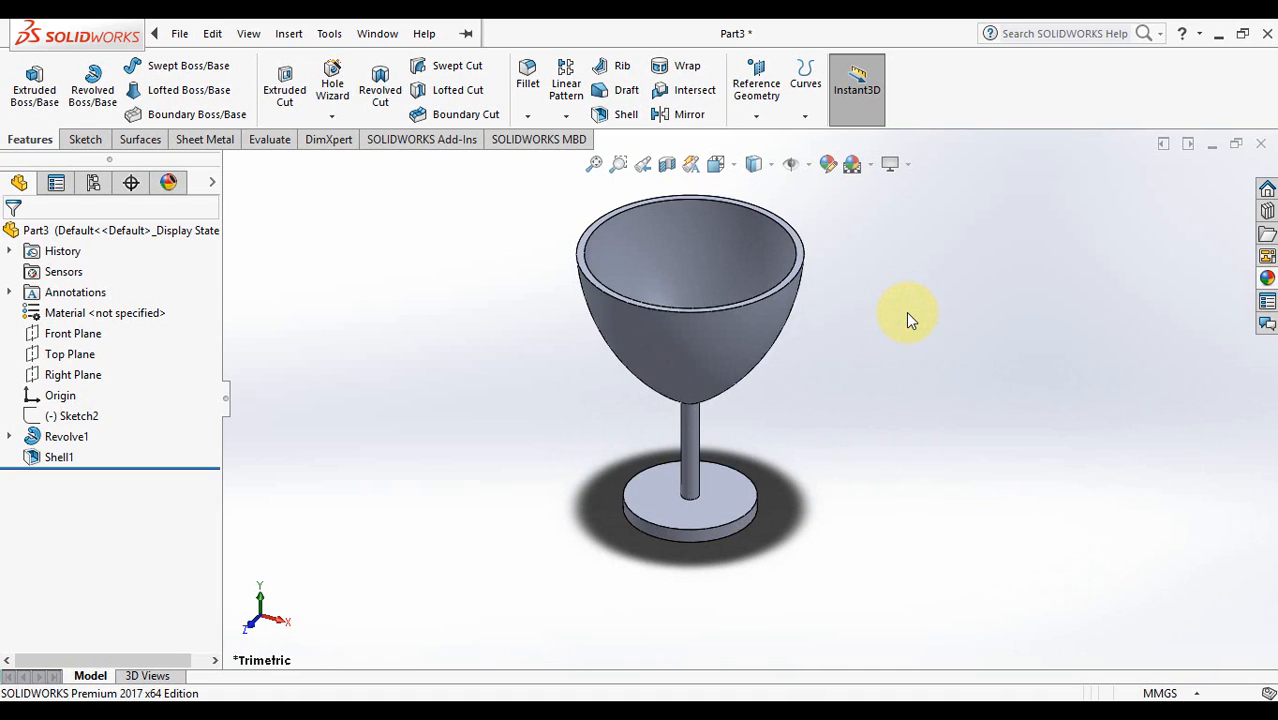
key(Right)
key(Left)
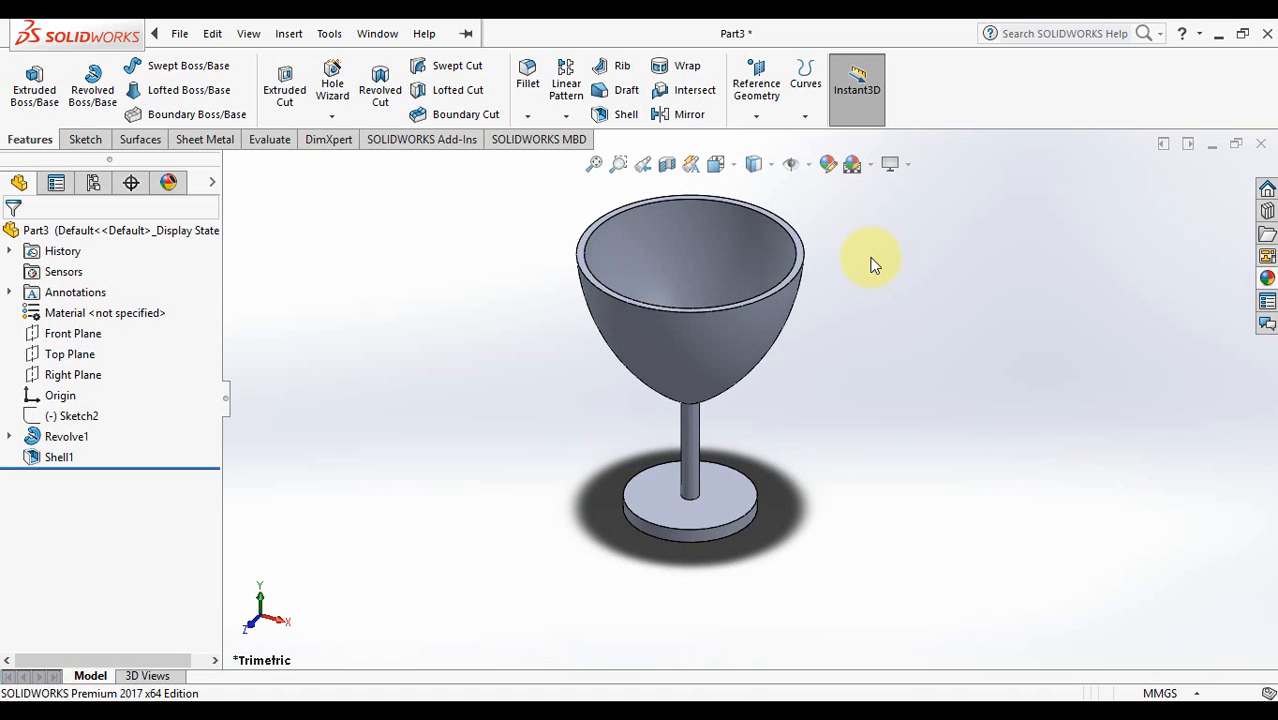
key(Down)
key(Down)
key(Down)
key(Down)
key(Up)
key(Up)
key(Up)
key(Up)
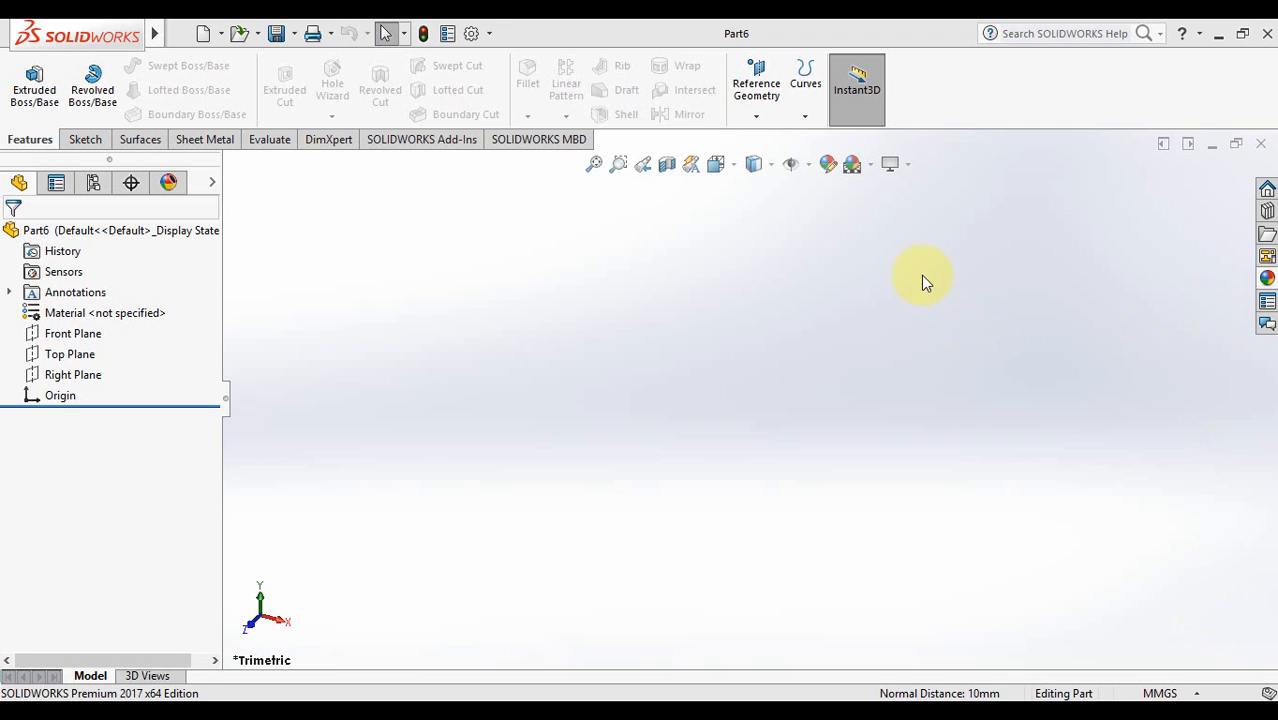
click(756, 114)
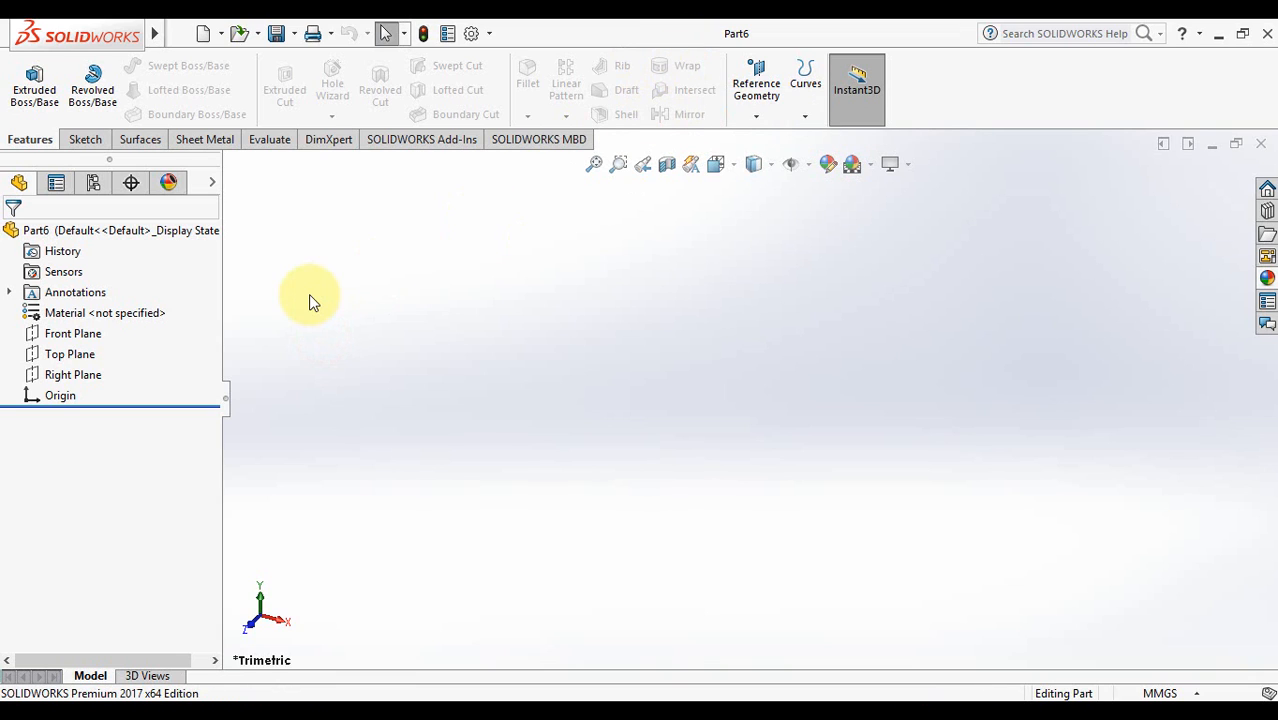
- Sketch a circle of about 95 mm radius centred on the origin on the Top Plane, and exit the sketch
click(80, 354)
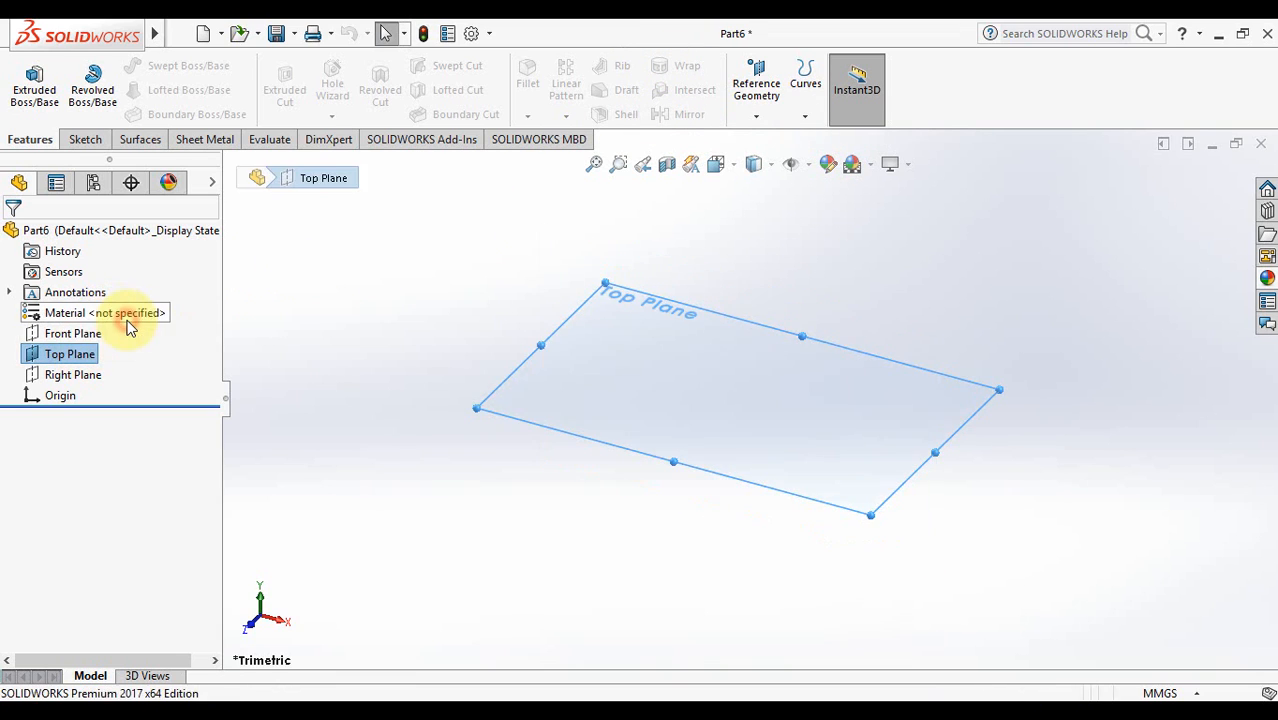
click(85, 139)
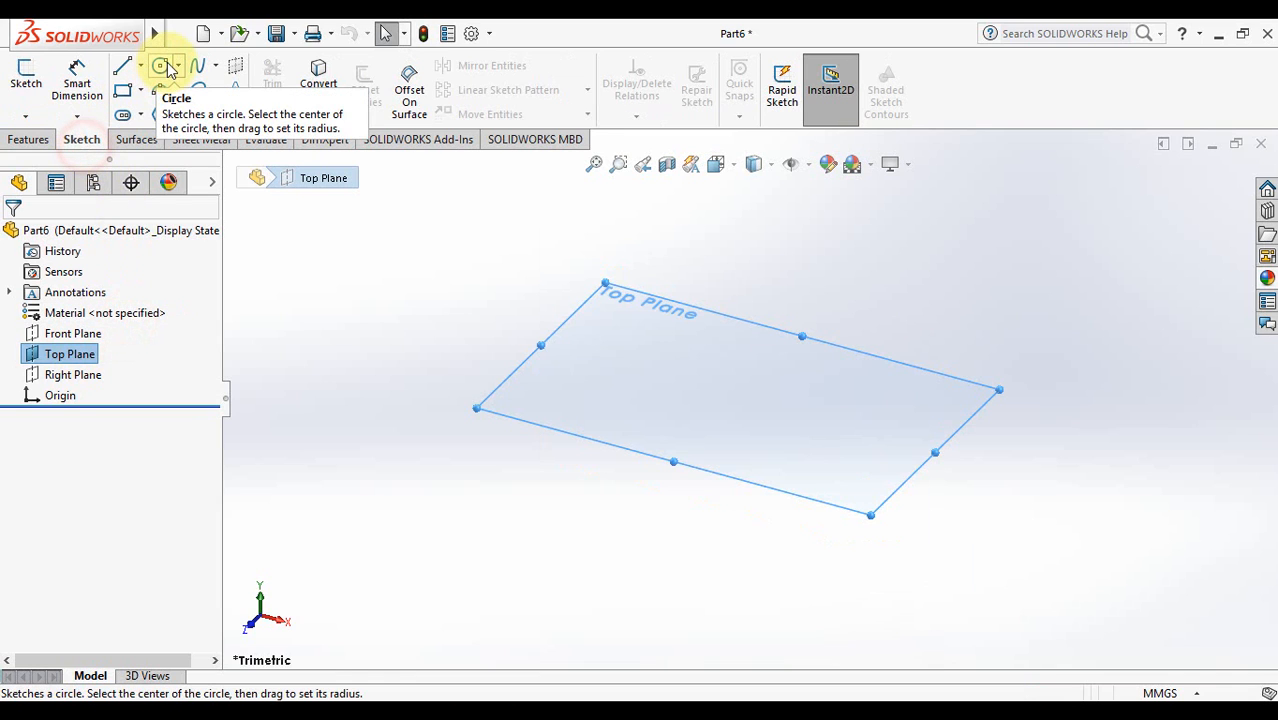
click(165, 66)
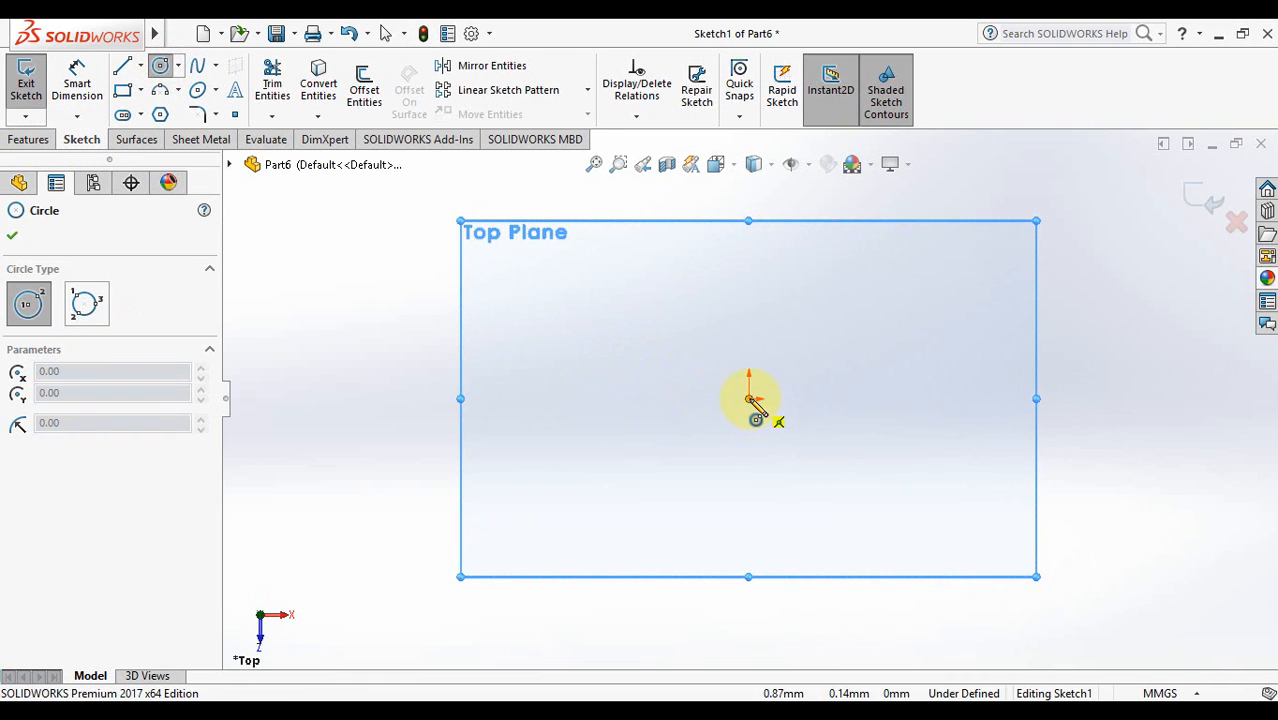
click(749, 399)
click(993, 585)
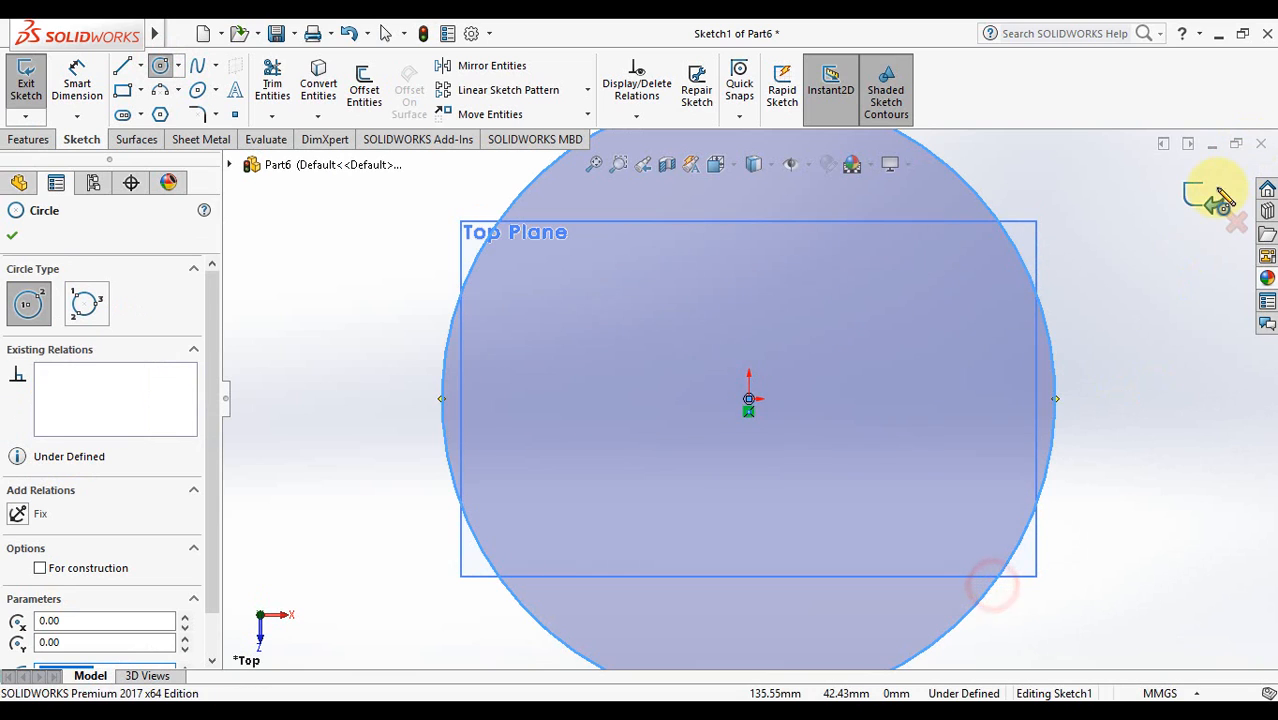
click(1215, 192)
click(593, 163)
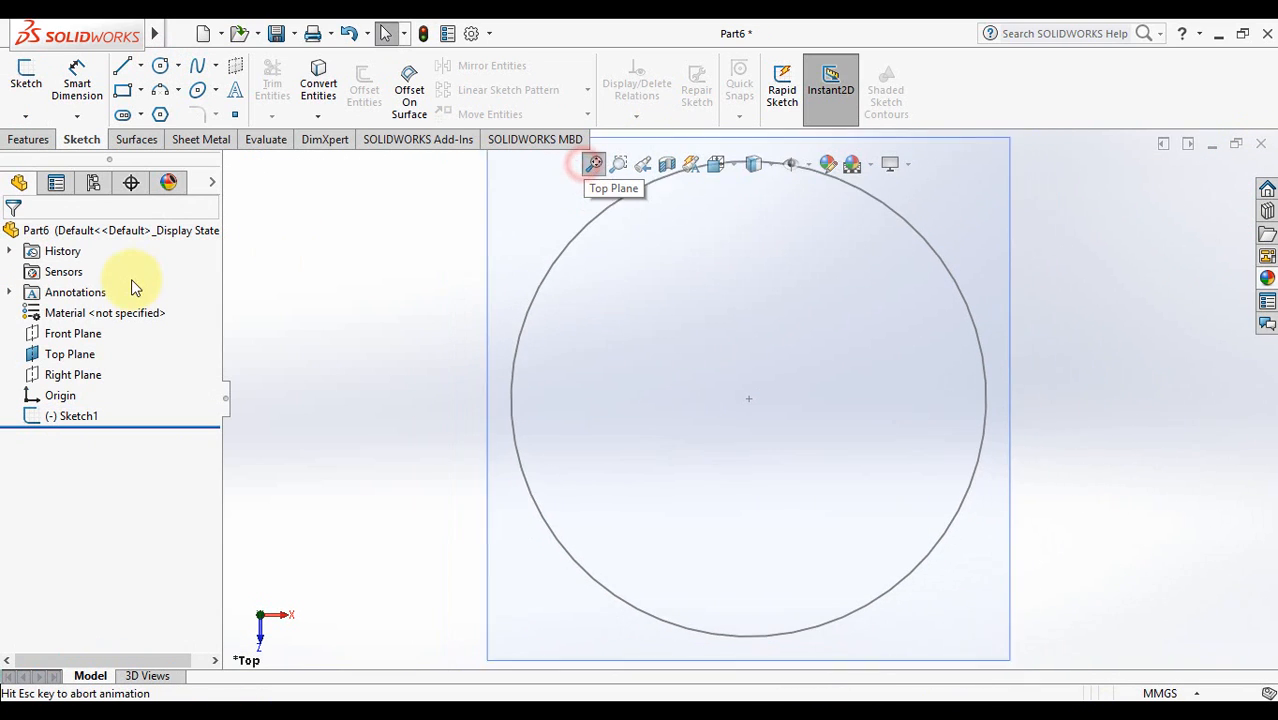
- Extrude the circle sketch 140 mm upward into a solid cylinder
click(72, 415)
click(28, 139)
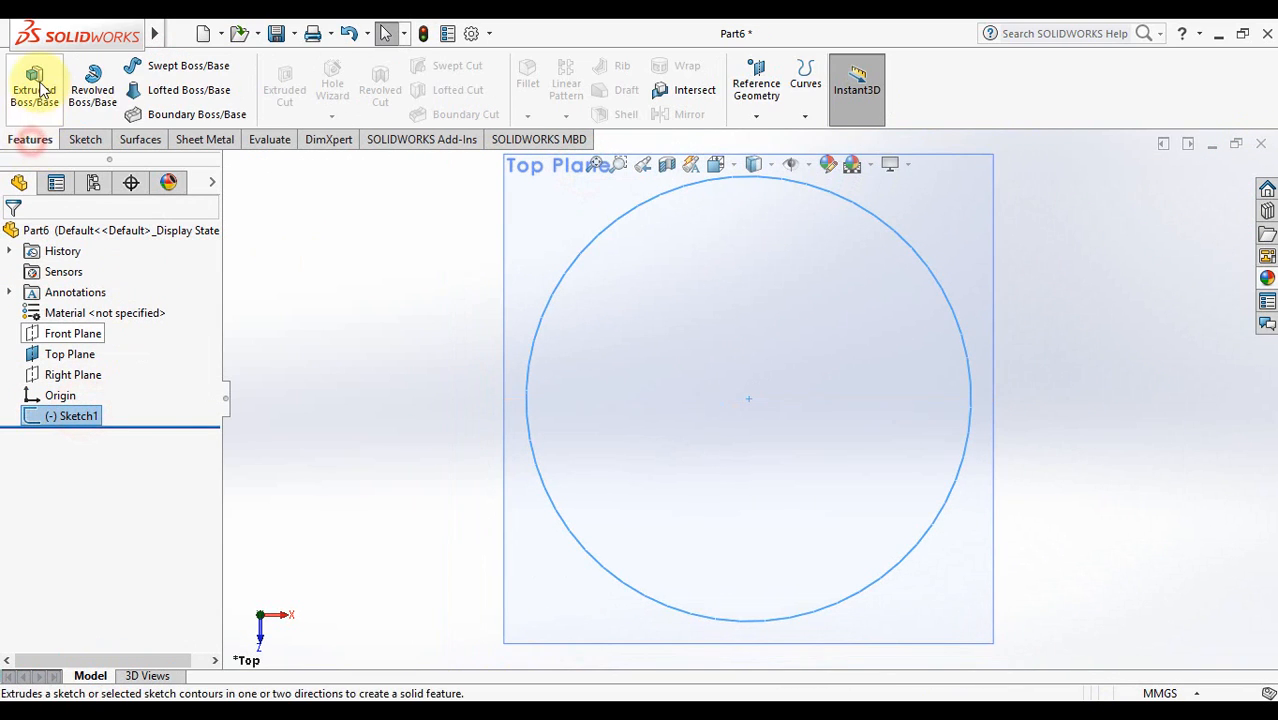
click(40, 90)
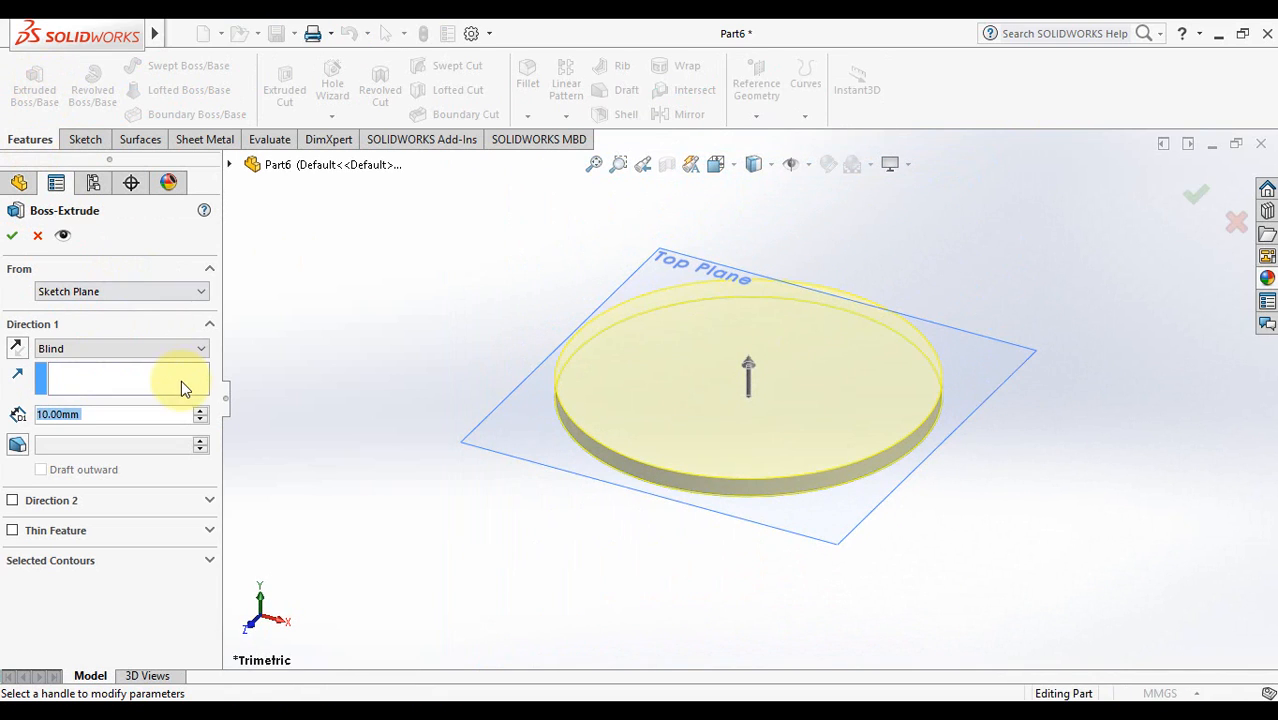
drag(200, 410, 201, 414)
click(1190, 191)
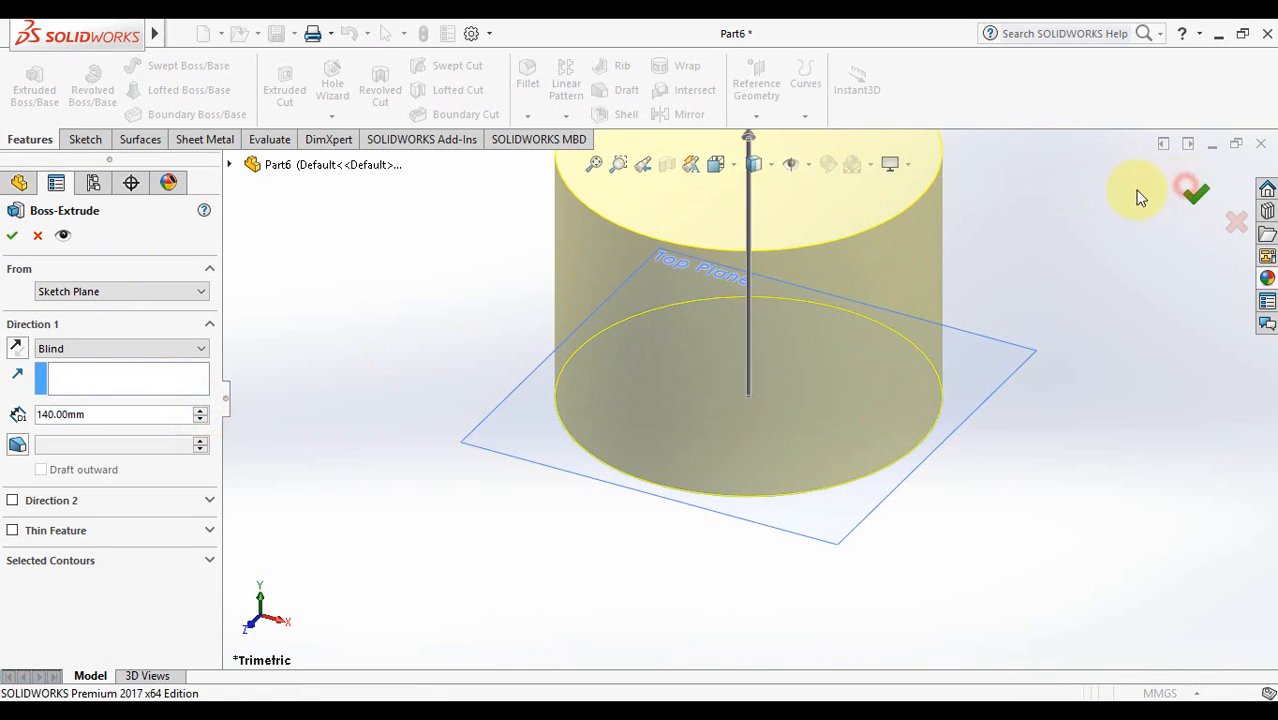
click(593, 167)
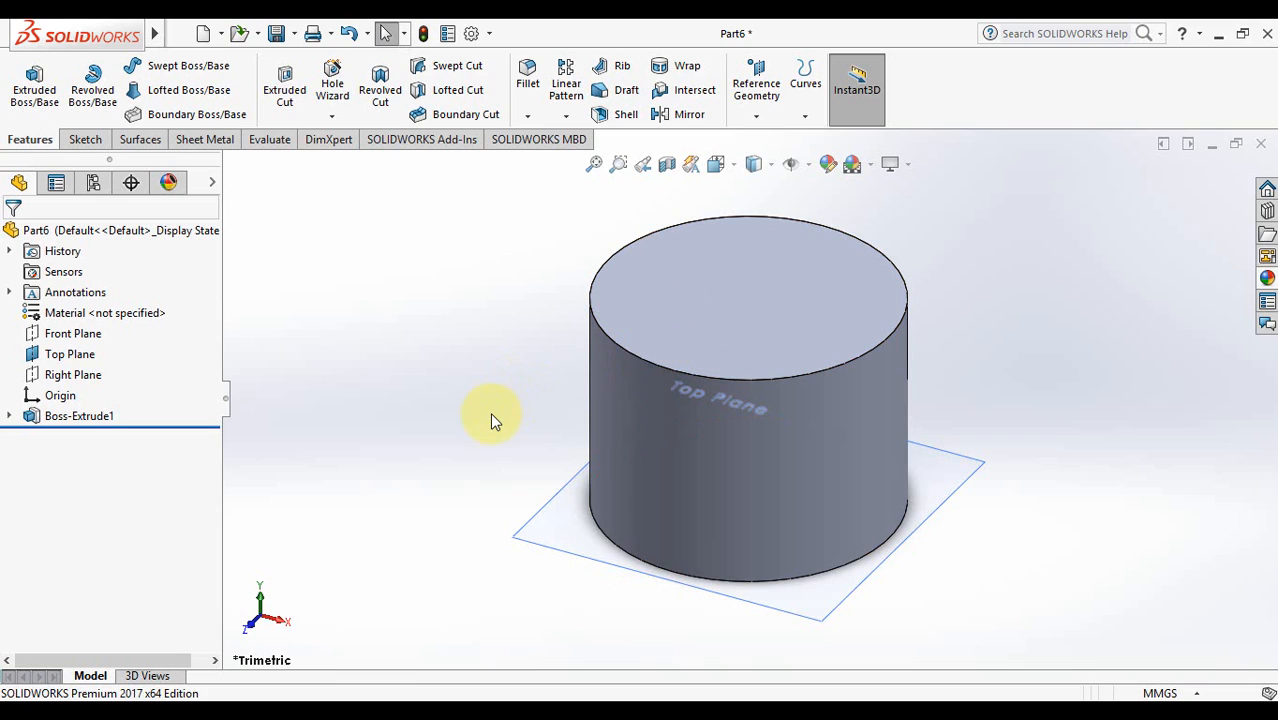
- Sketch four points on the cylinder's top face, one at each quadrant of its circular edge, and exit the sketch
click(80, 142)
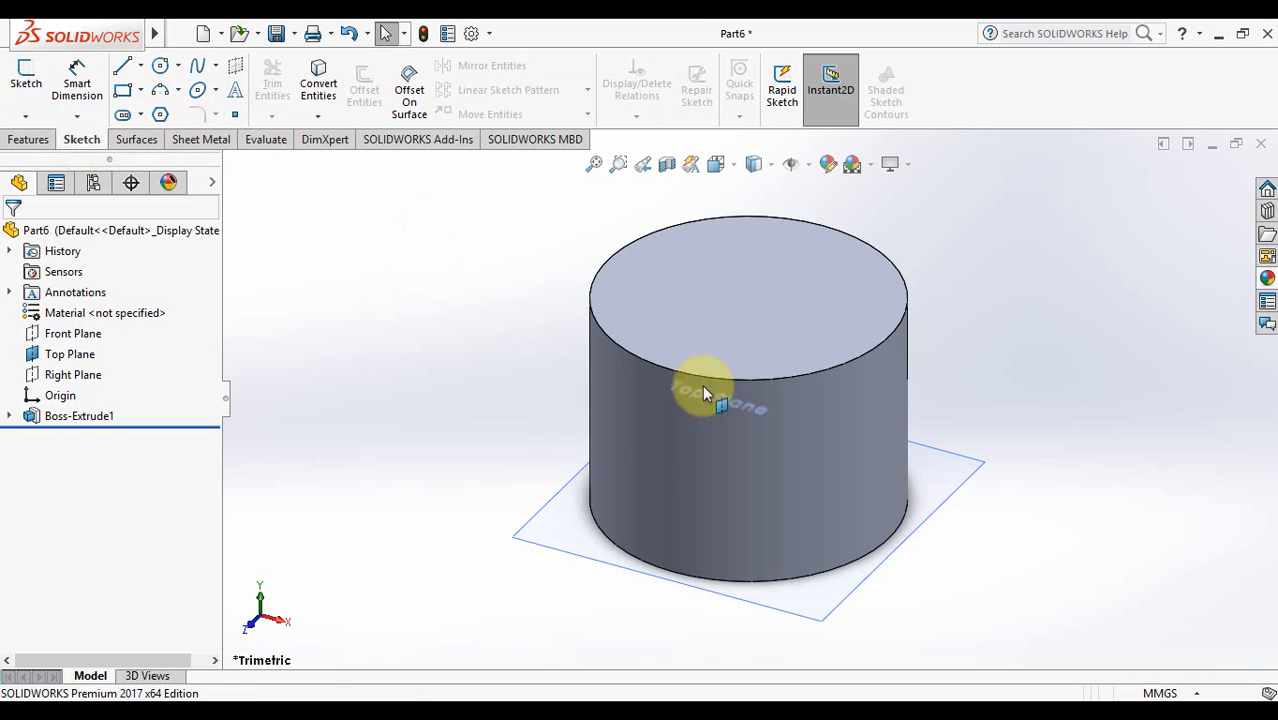
click(234, 114)
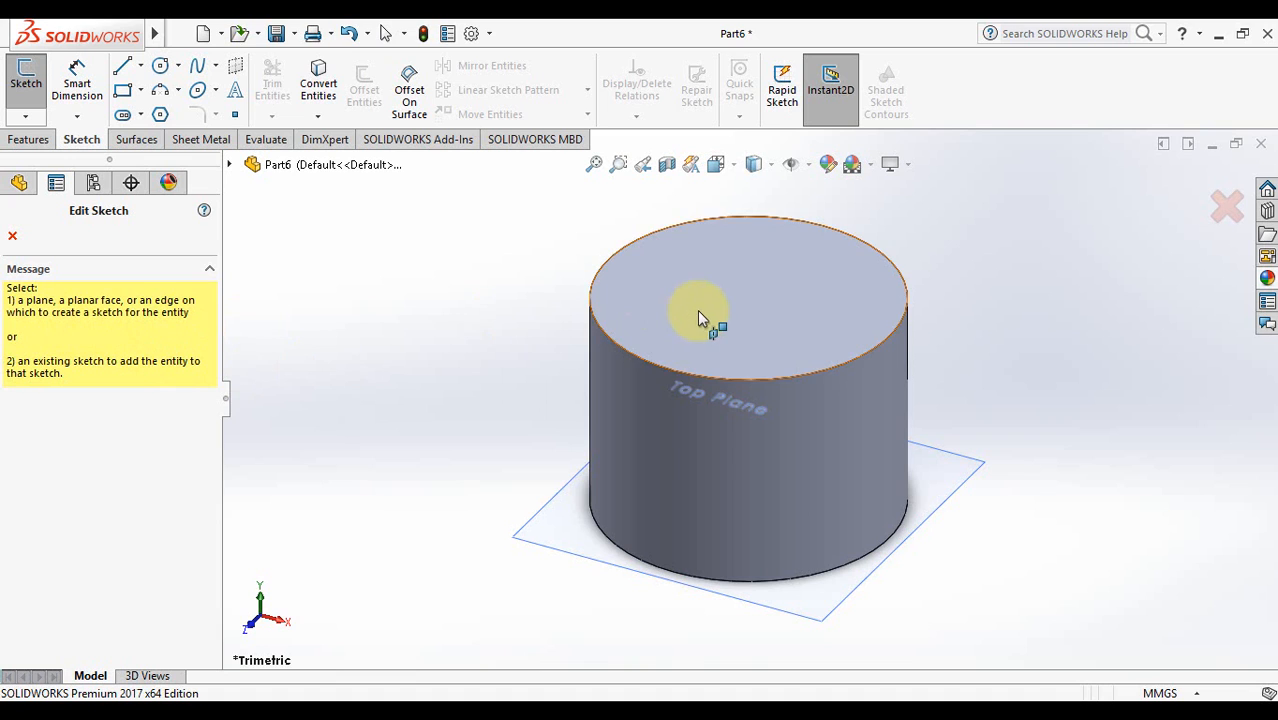
click(728, 170)
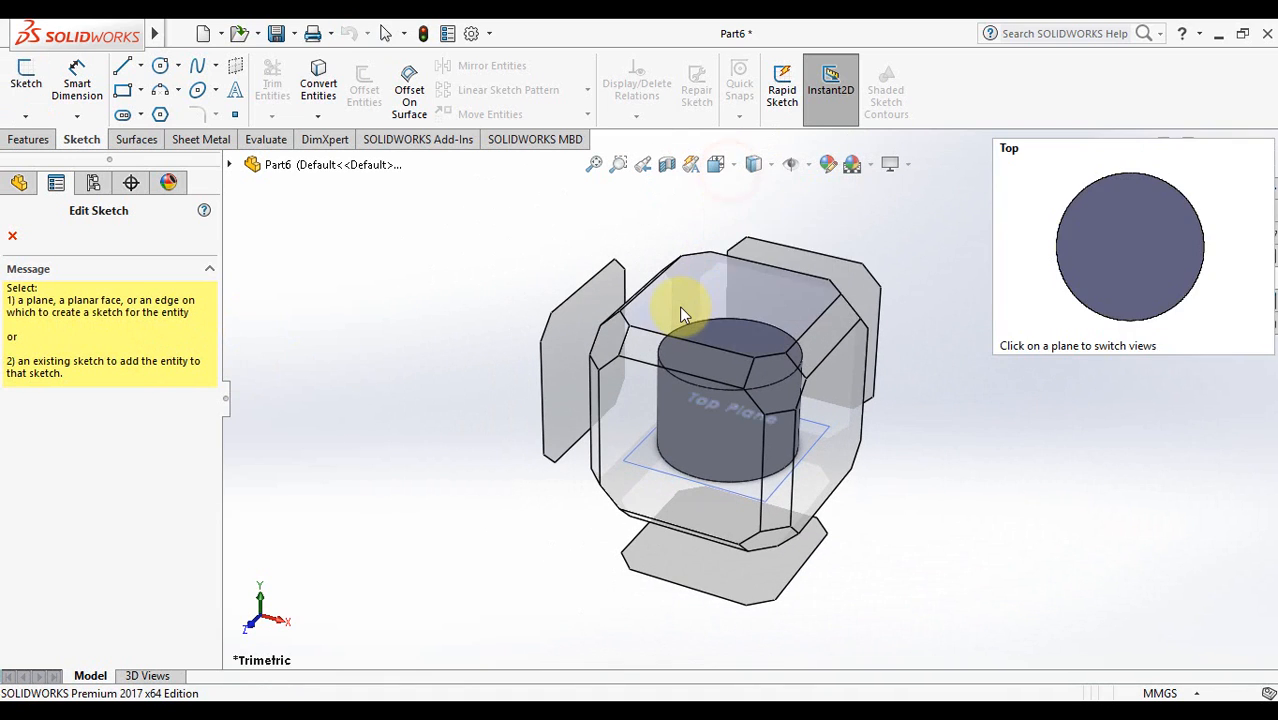
click(679, 306)
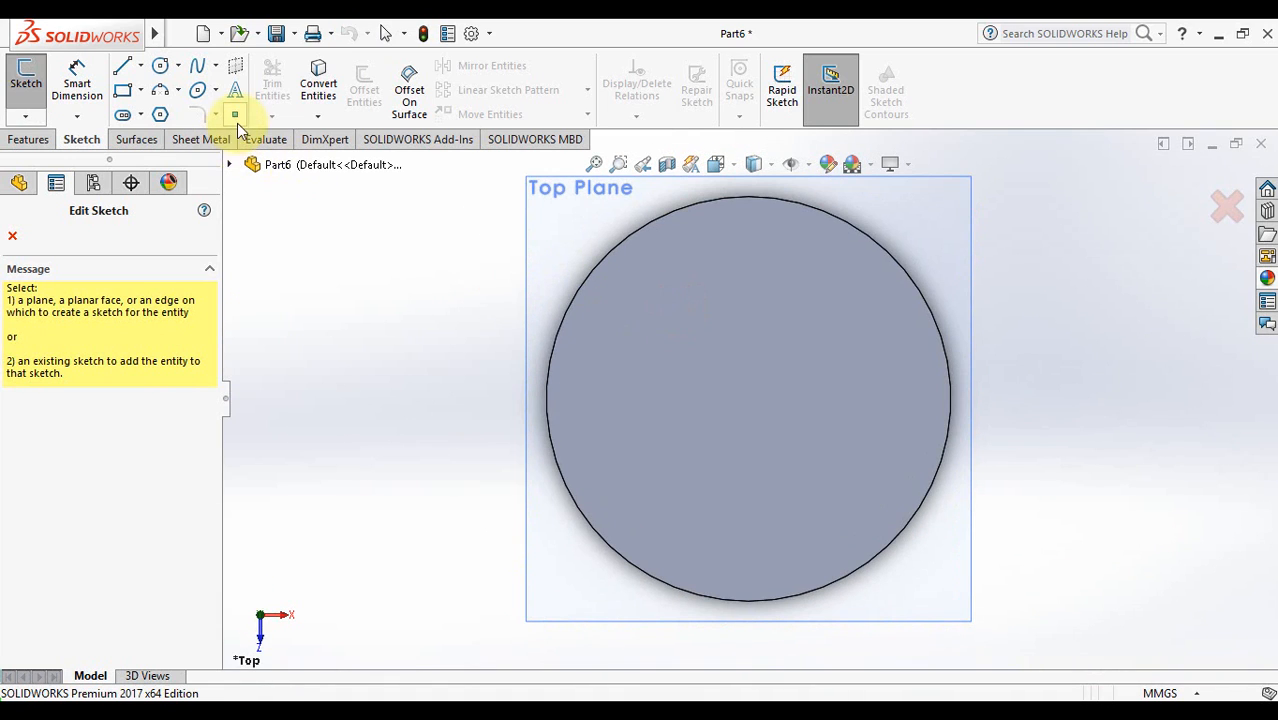
click(236, 117)
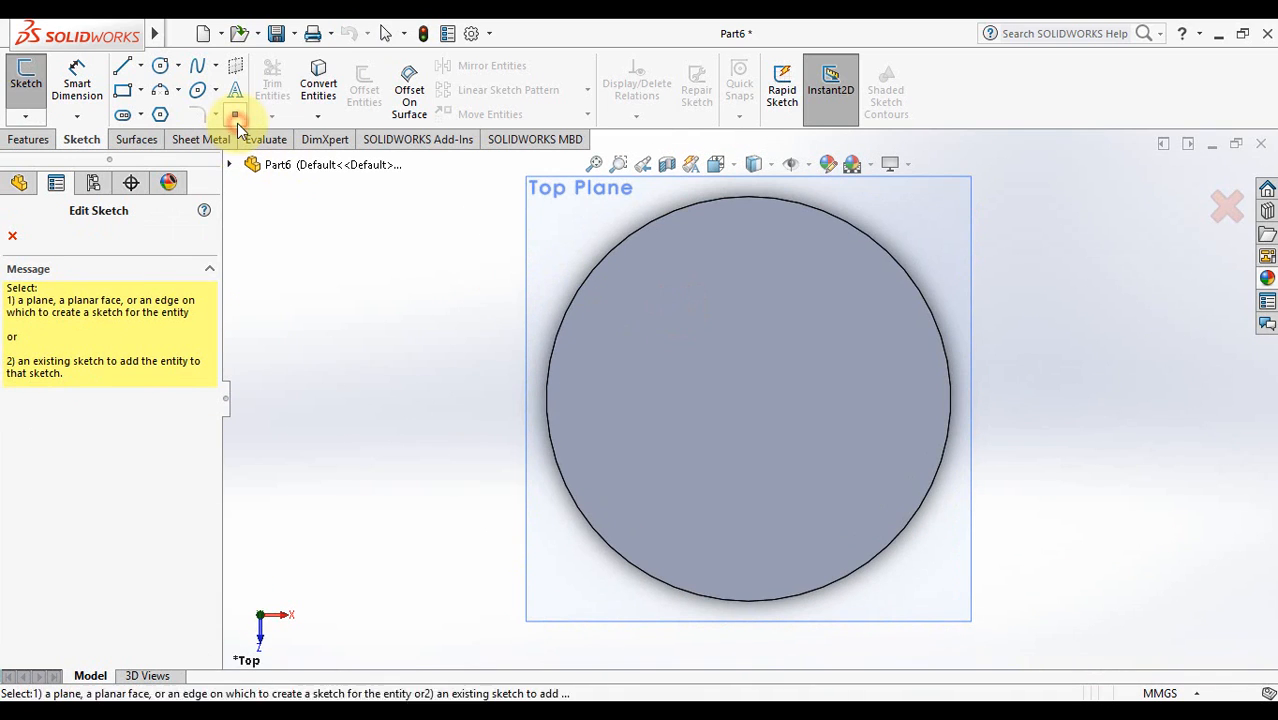
click(764, 345)
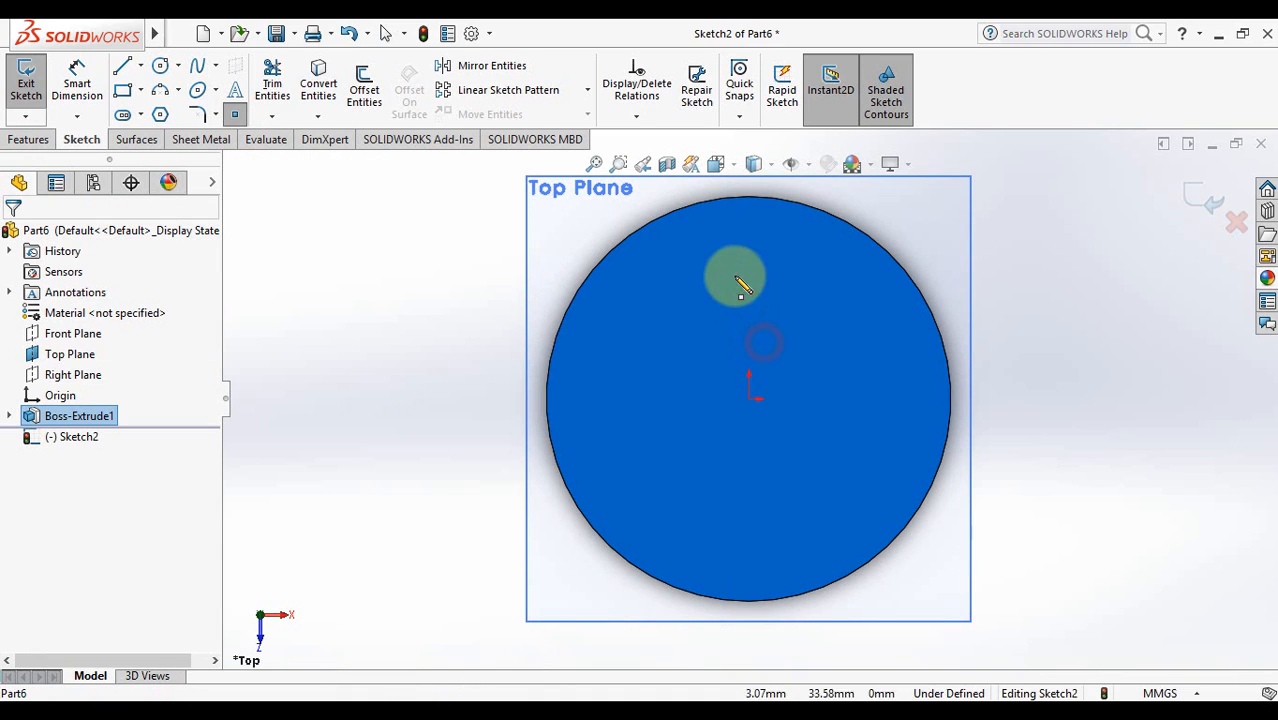
click(749, 197)
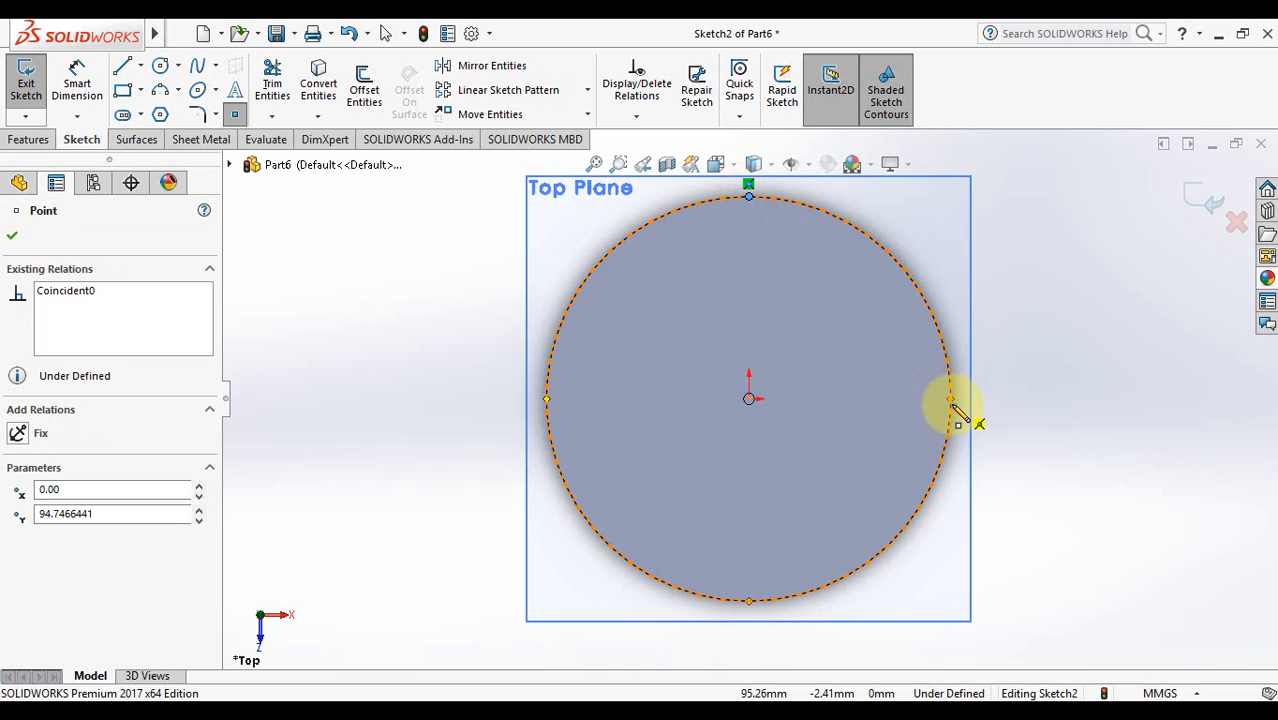
click(950, 399)
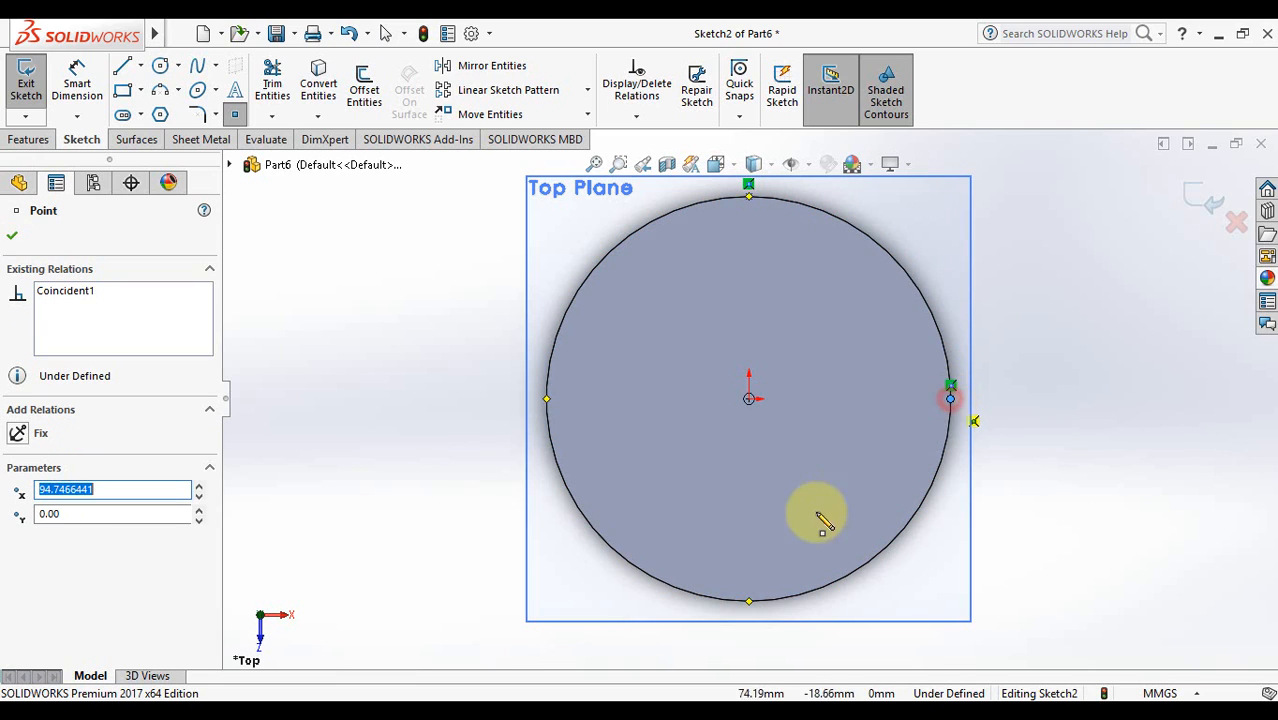
click(749, 601)
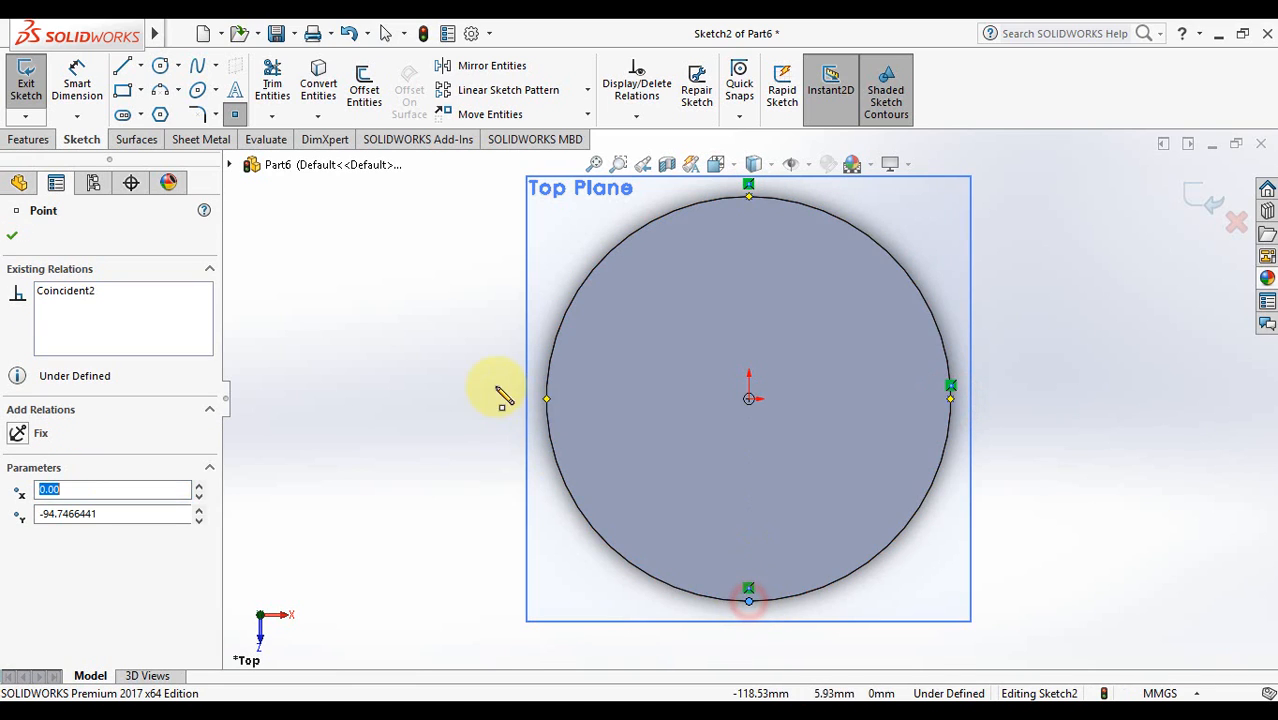
click(546, 399)
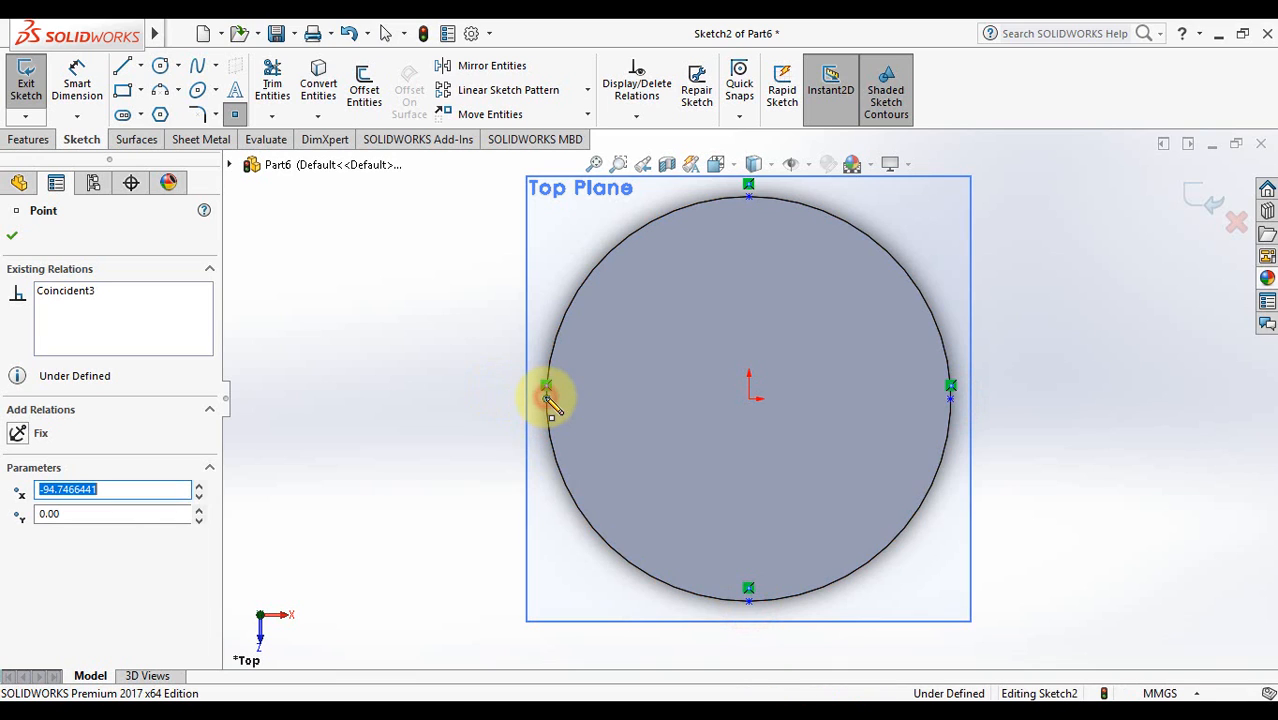
click(1208, 198)
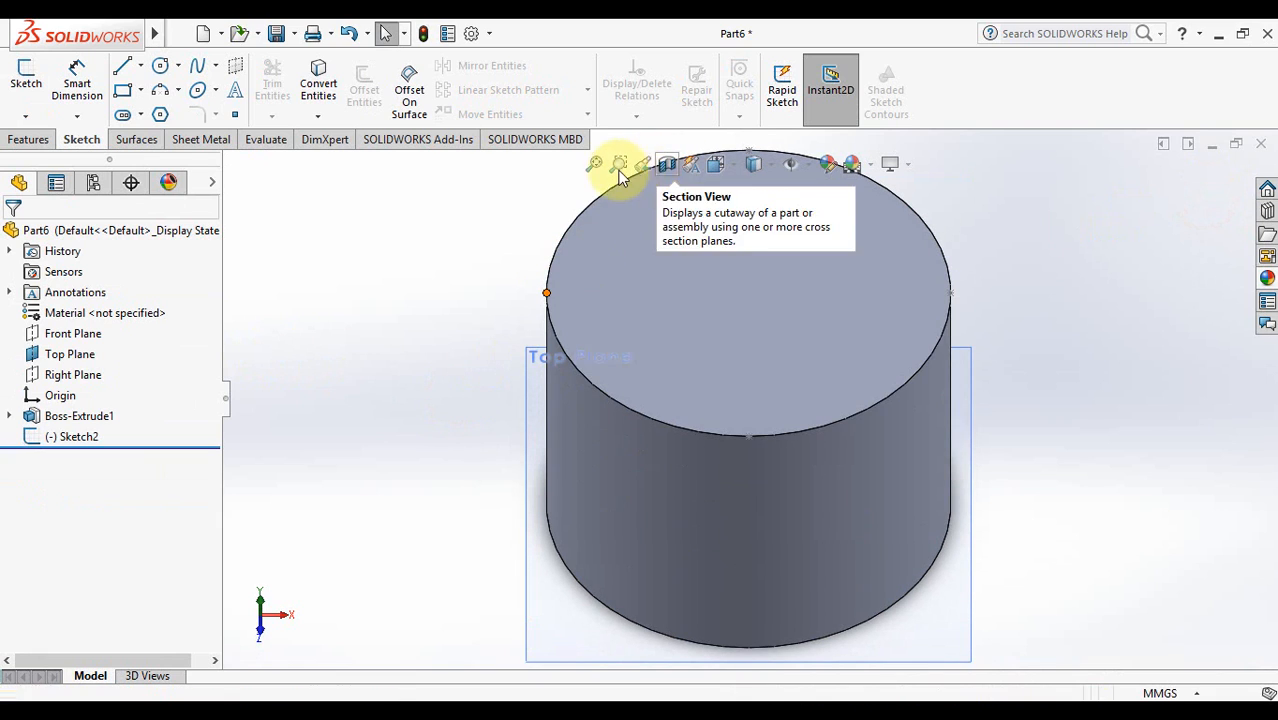
click(594, 164)
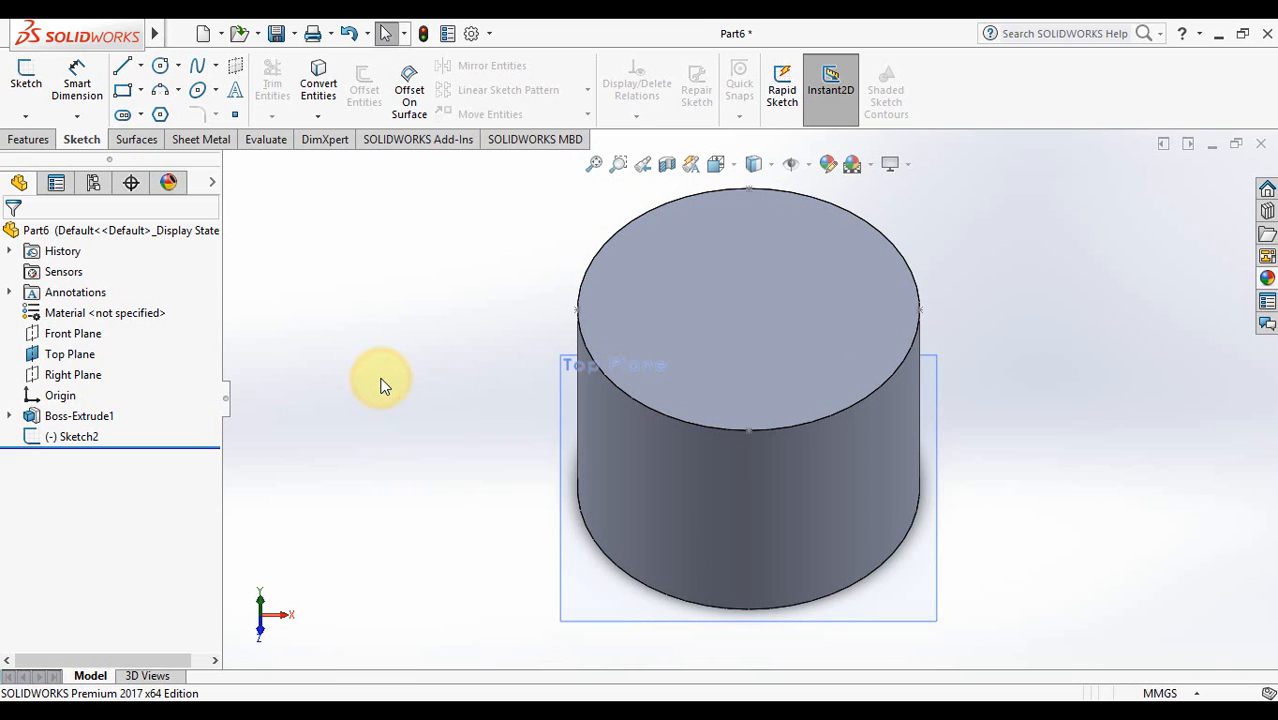
- Start a new reference plane with the cylinder's top face as its first reference
click(40, 142)
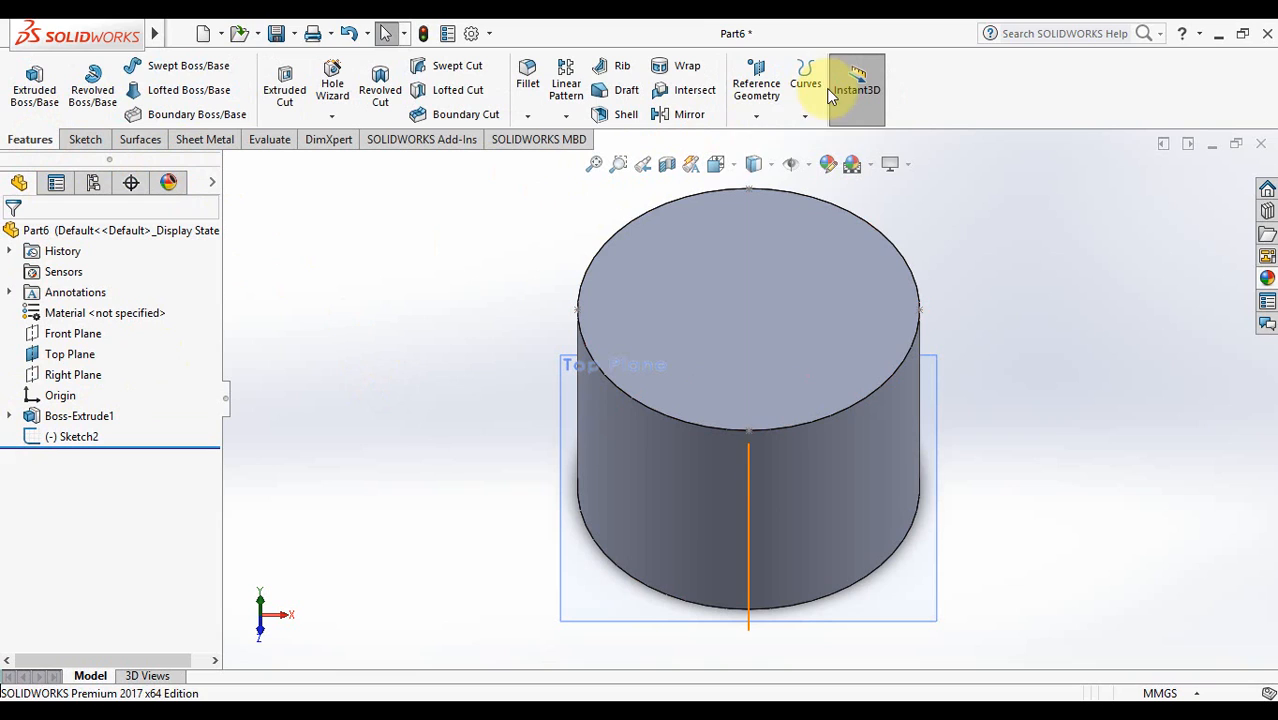
click(757, 116)
click(770, 135)
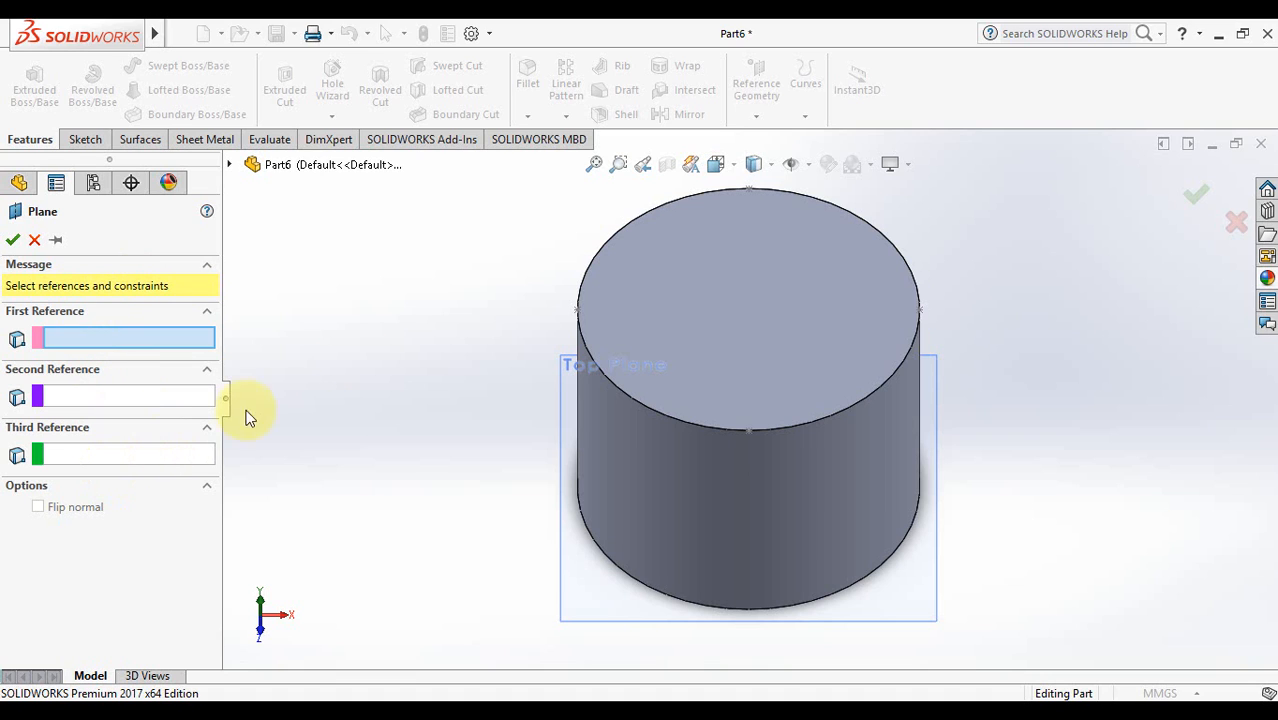
scroll(891, 328, down, 4)
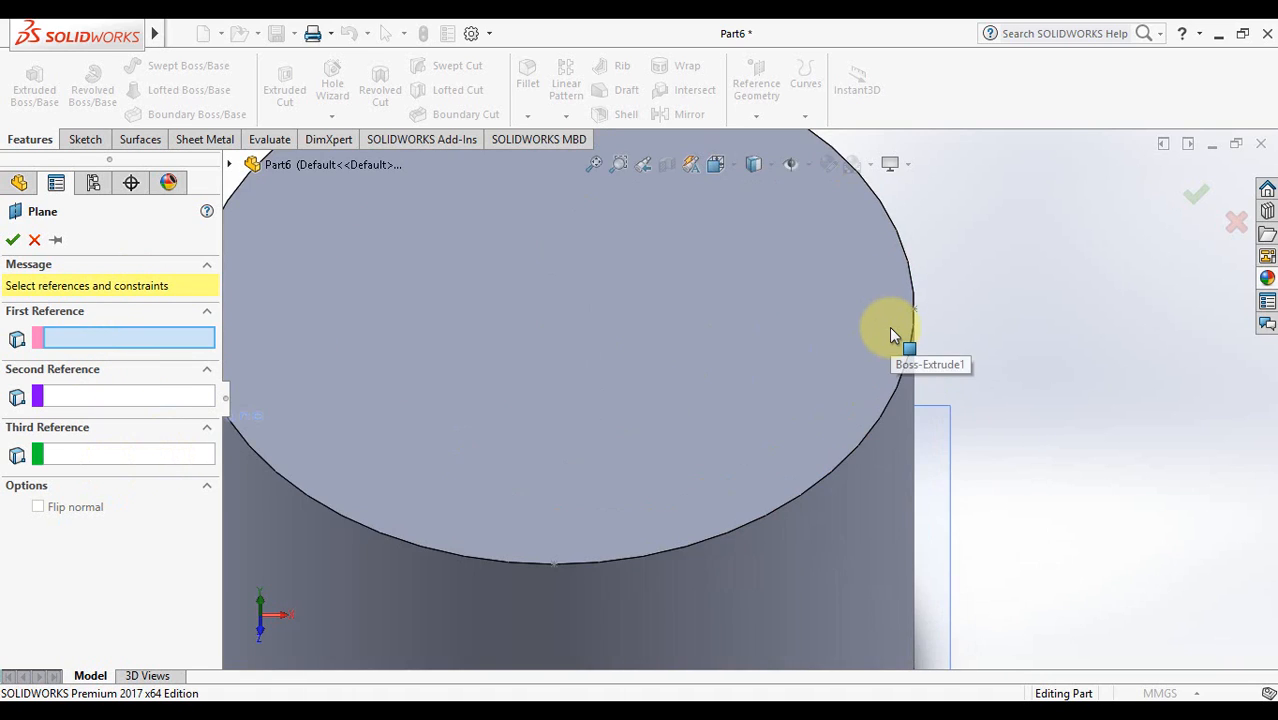
scroll(891, 328, up, 6)
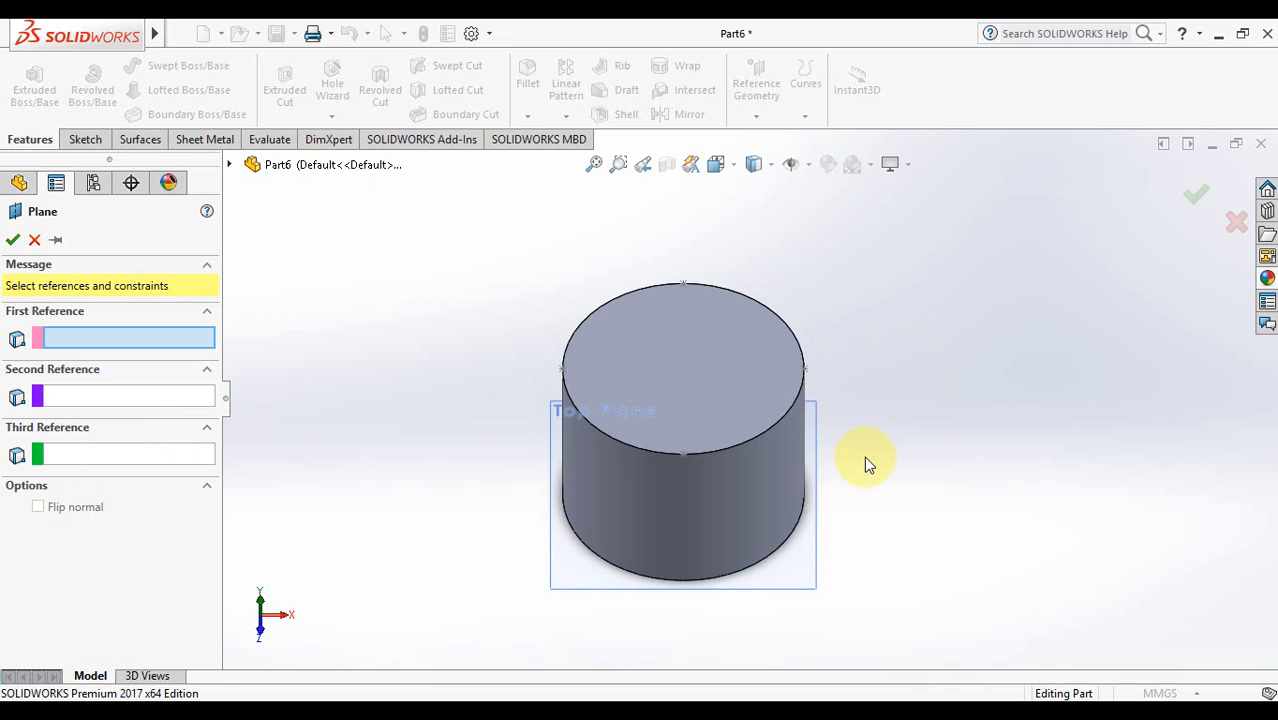
key(ctrl+1)
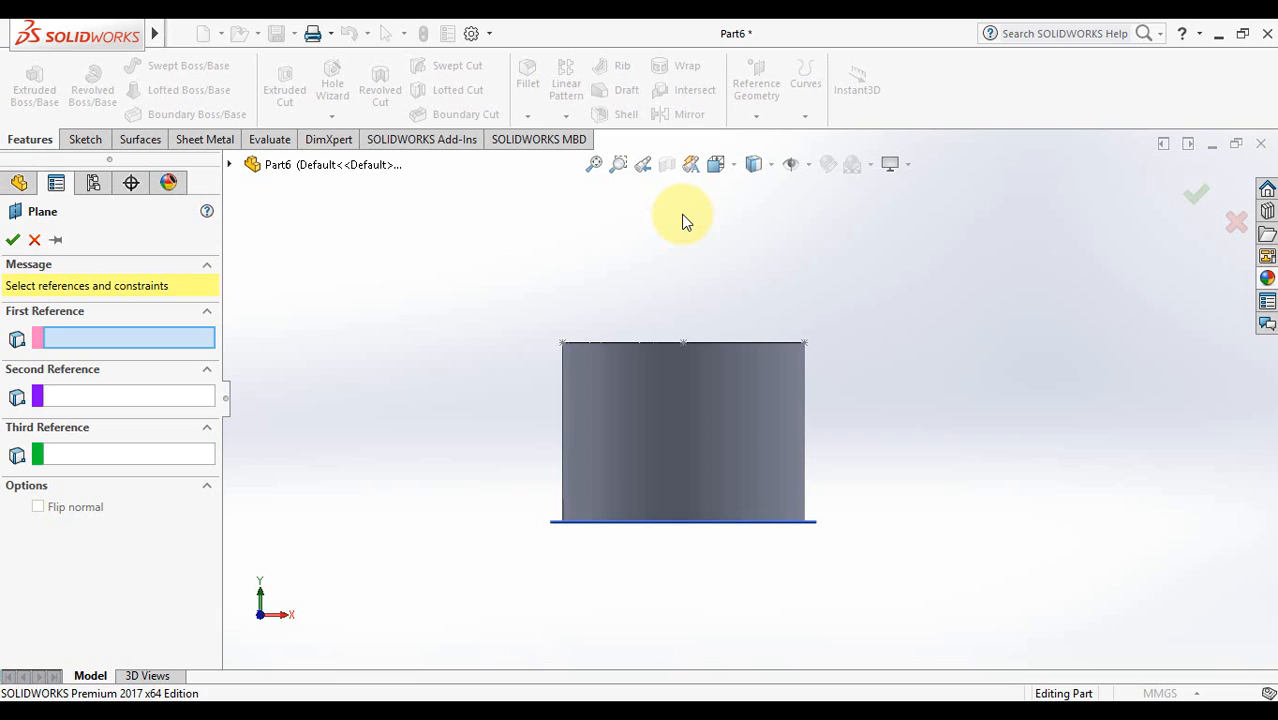
key(Down)
key(Up)
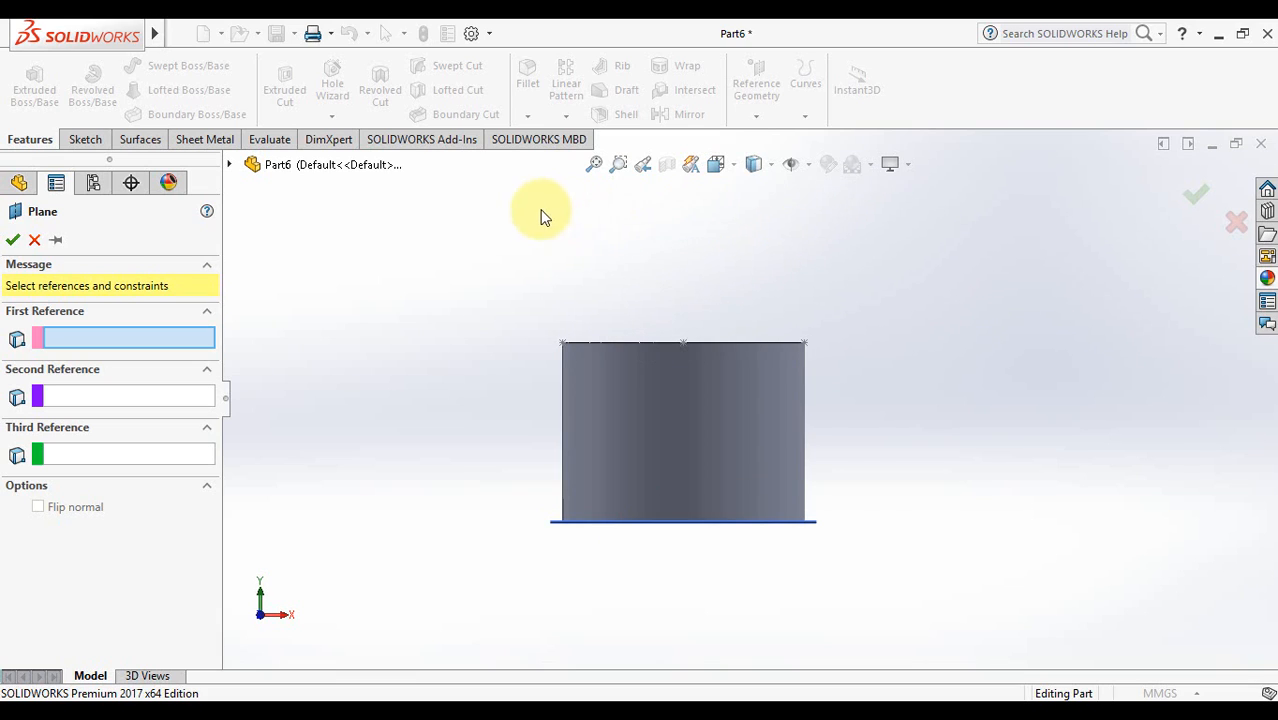
key(Down)
key(Down)
key(Down)
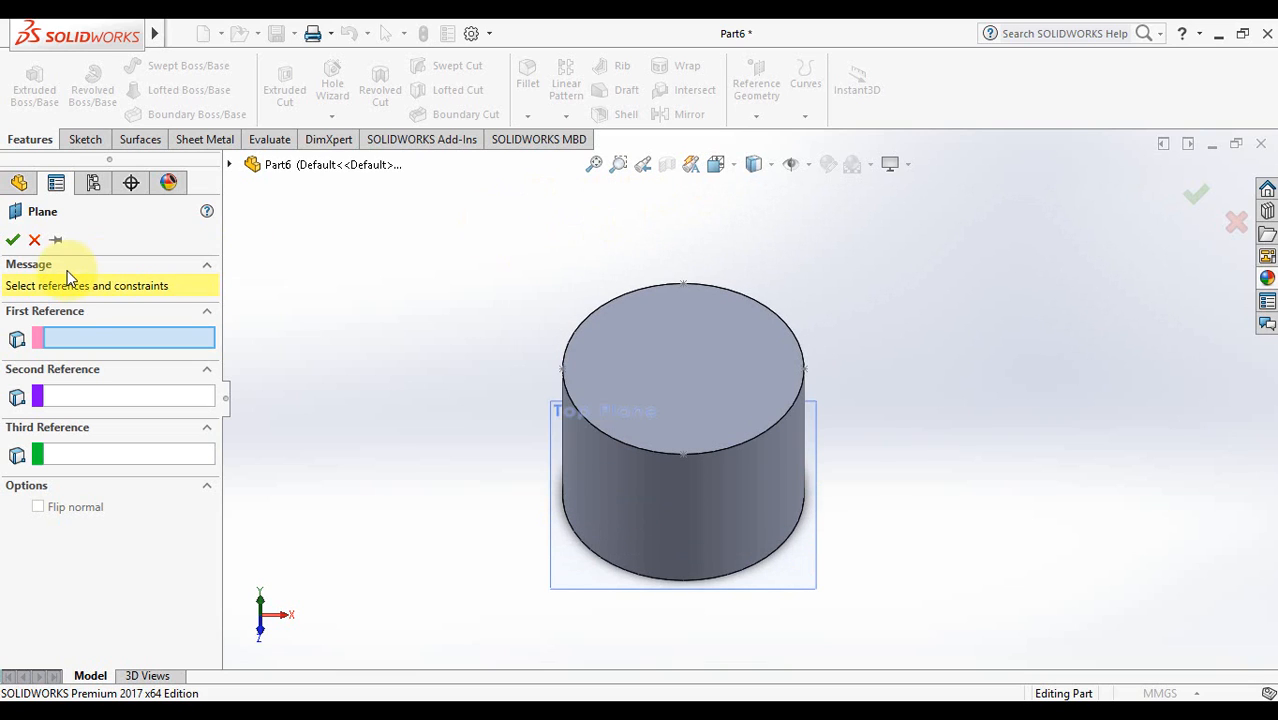
click(76, 338)
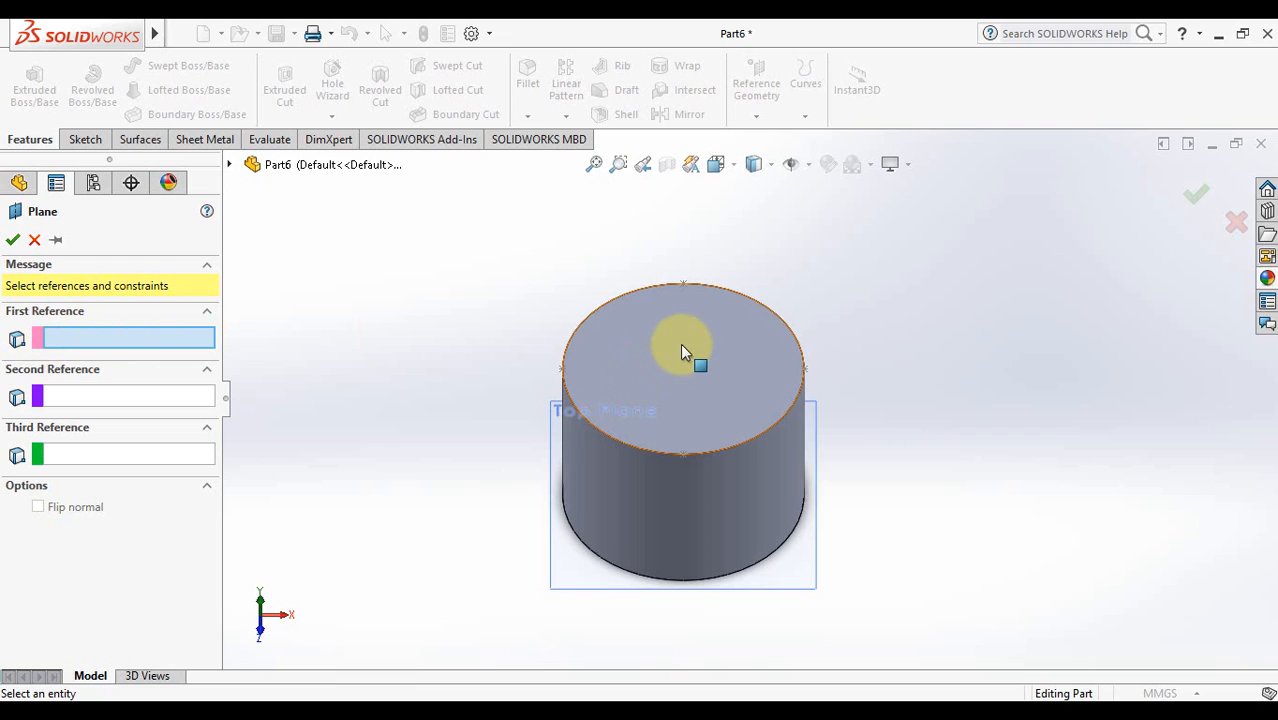
click(712, 343)
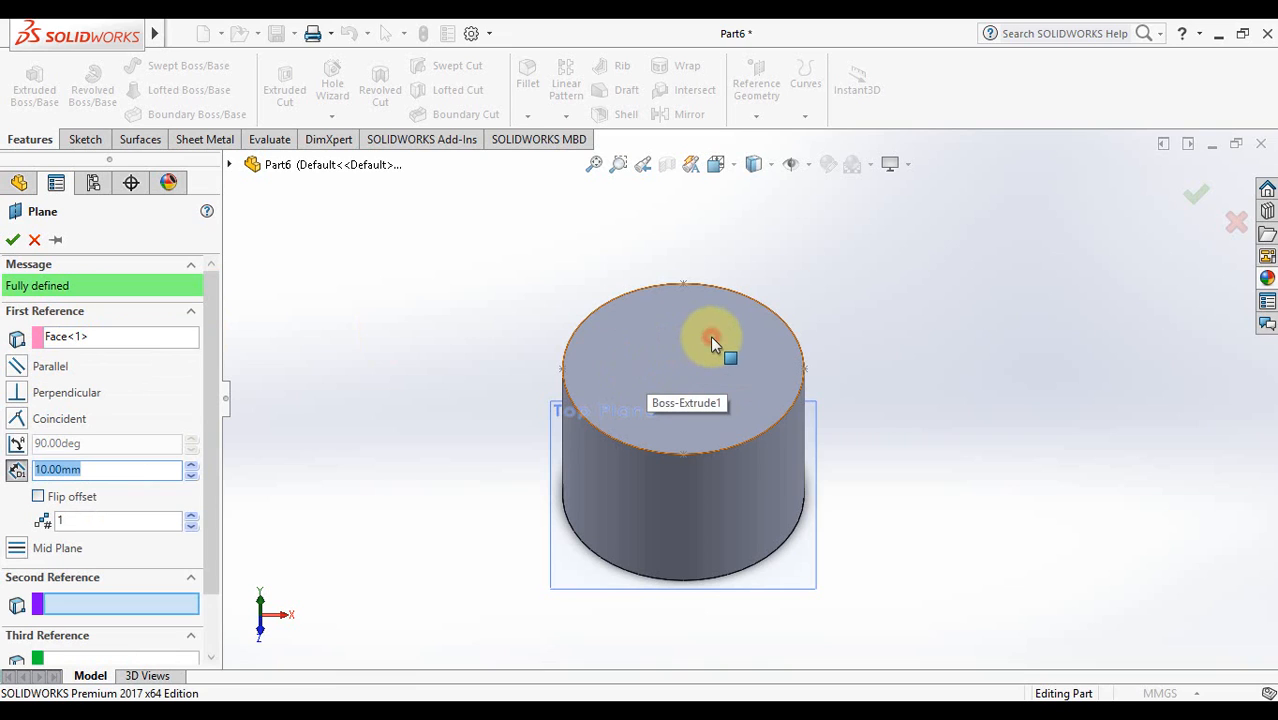
- Increase the reference plane's offset above the cylinder's top face to 50 mm
key(ctrl+1)
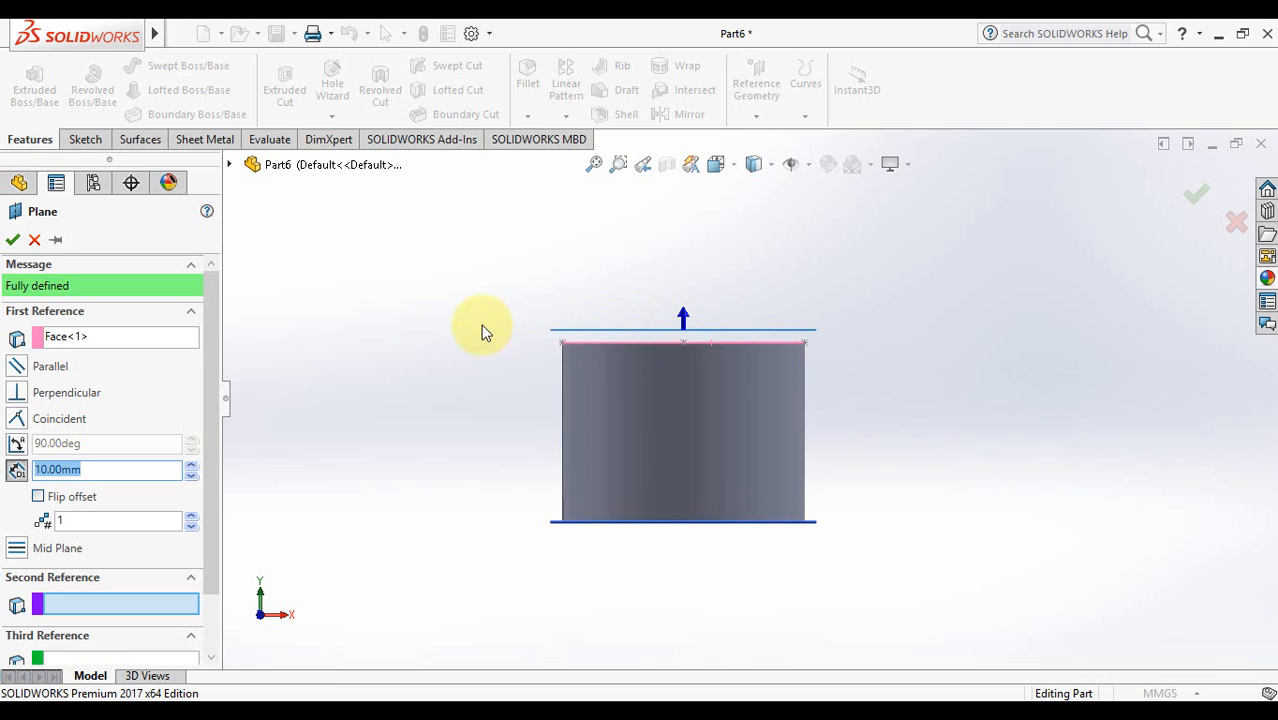
click(191, 467)
click(191, 467)
click(191, 467)
click(191, 467)
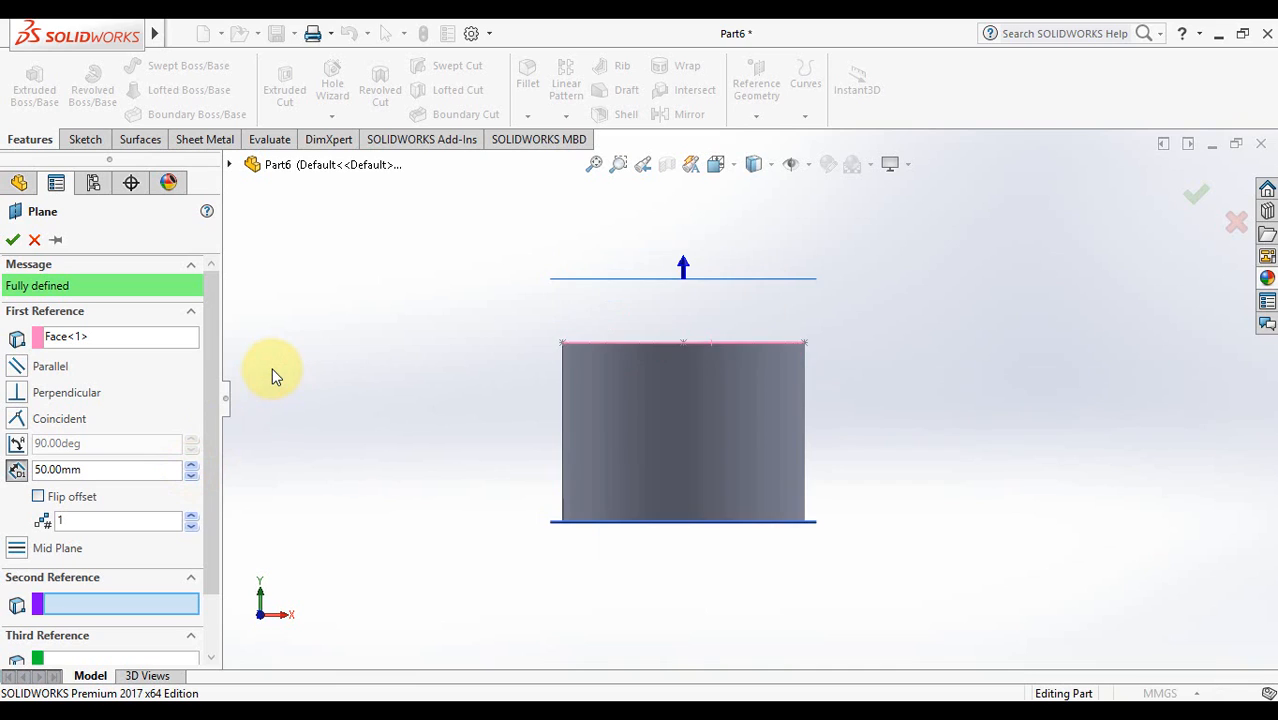
- Preview 7 parallel planes above the top face at a 10 mm offset spacing
click(151, 520)
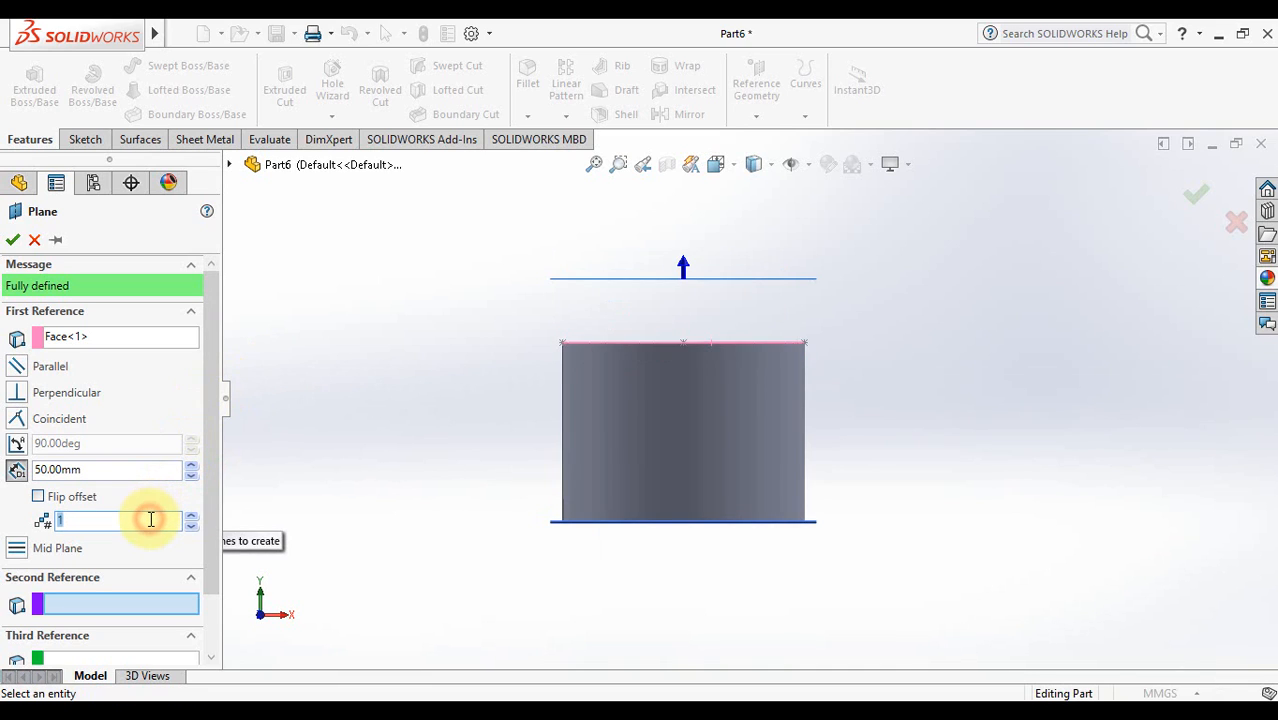
click(191, 476)
click(191, 476)
click(191, 476)
click(191, 477)
click(137, 524)
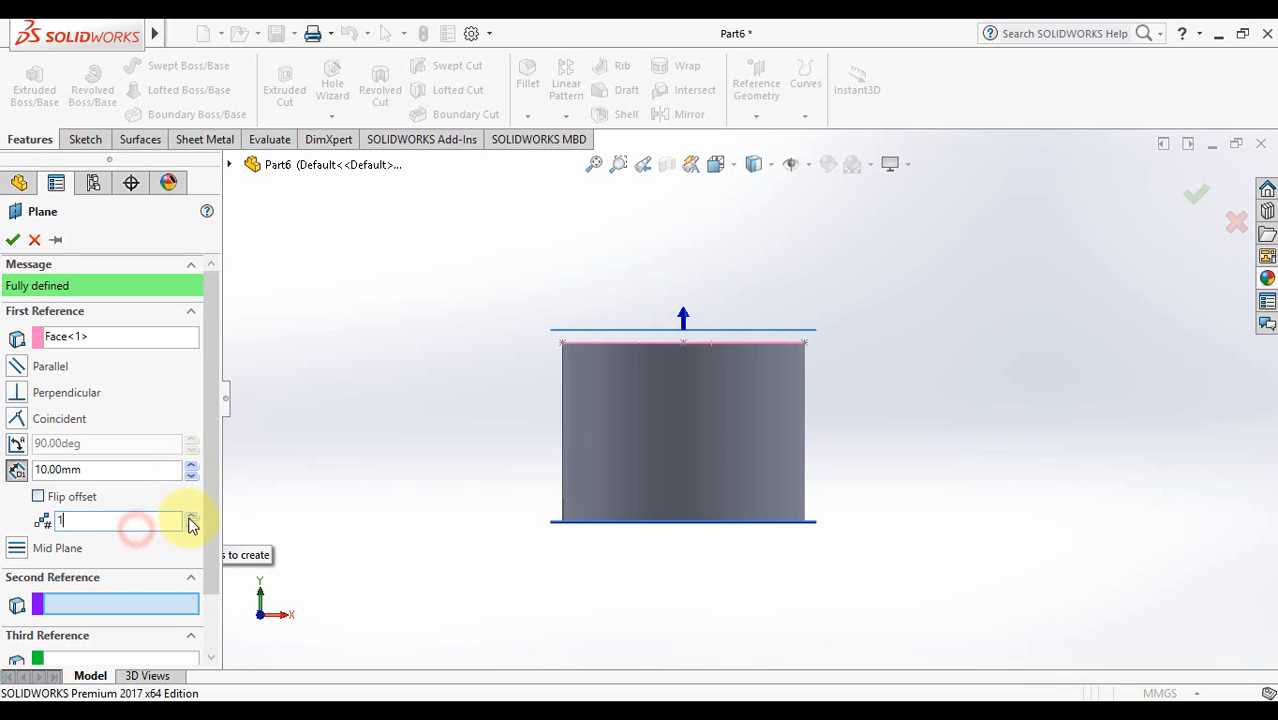
click(191, 517)
click(191, 517)
click(191, 517)
click(191, 517)
click(191, 517)
click(191, 517)
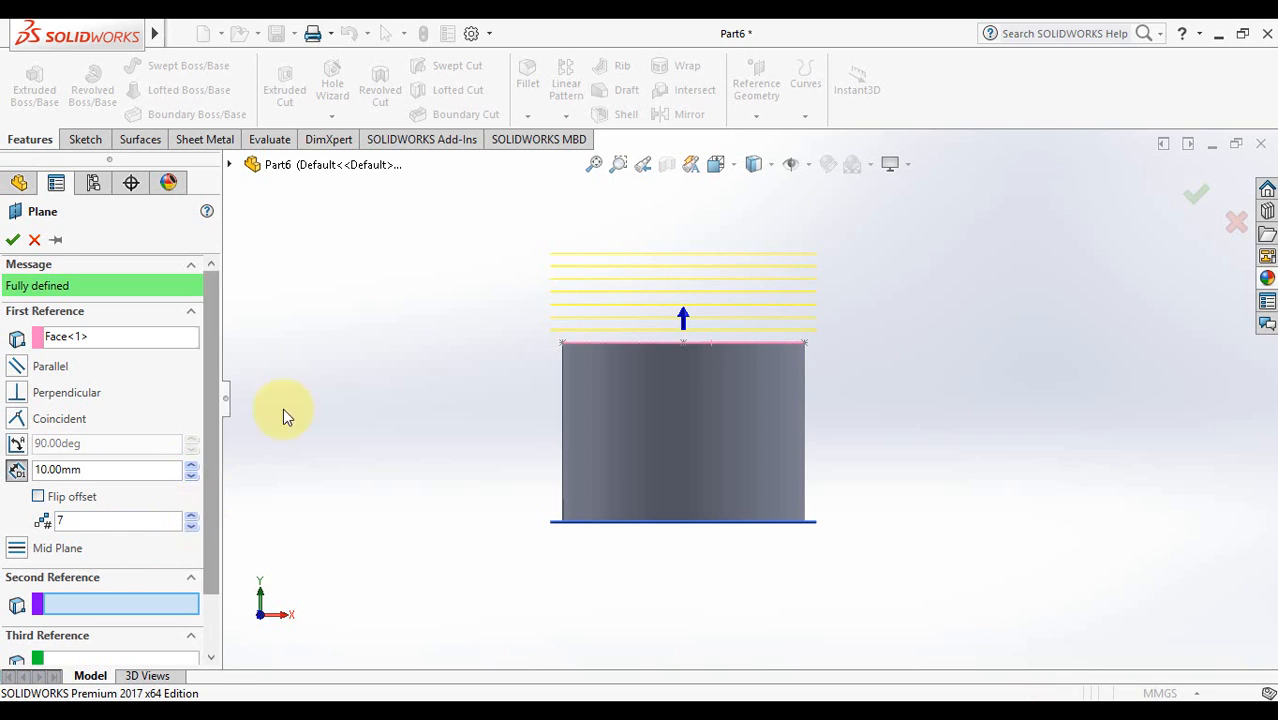
key(Down)
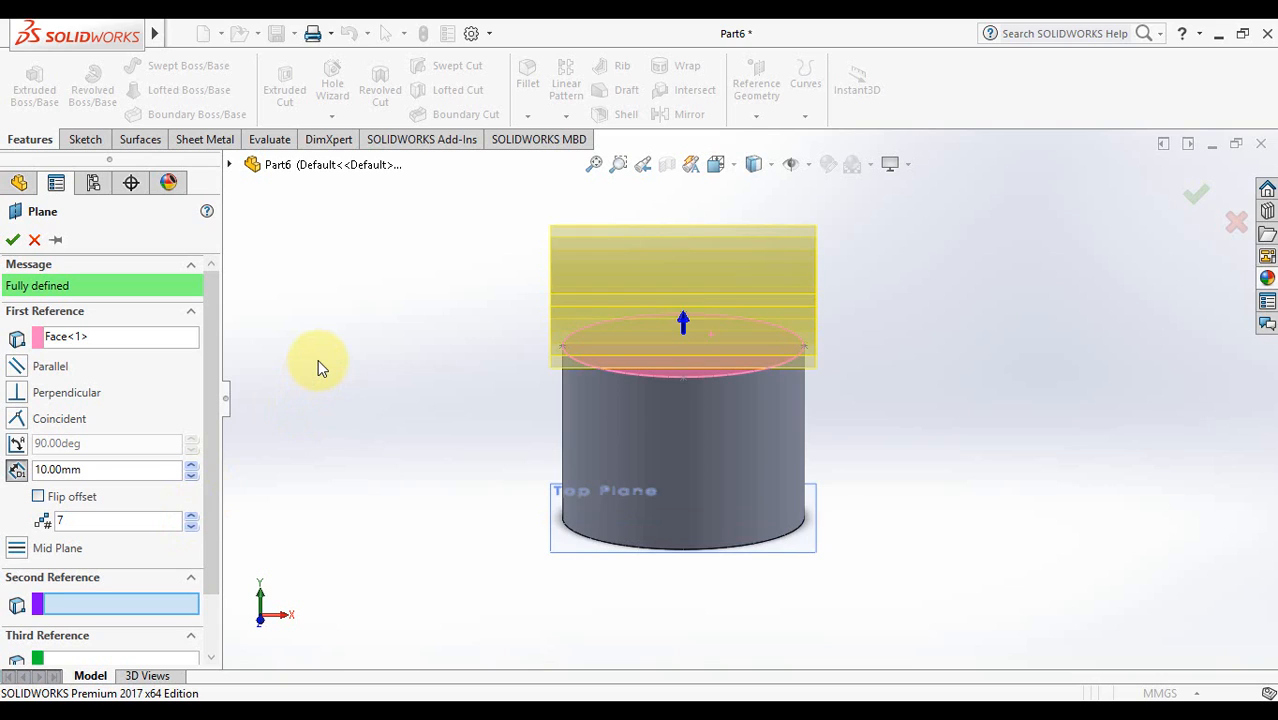
key(Right)
key(Left)
key(Up)
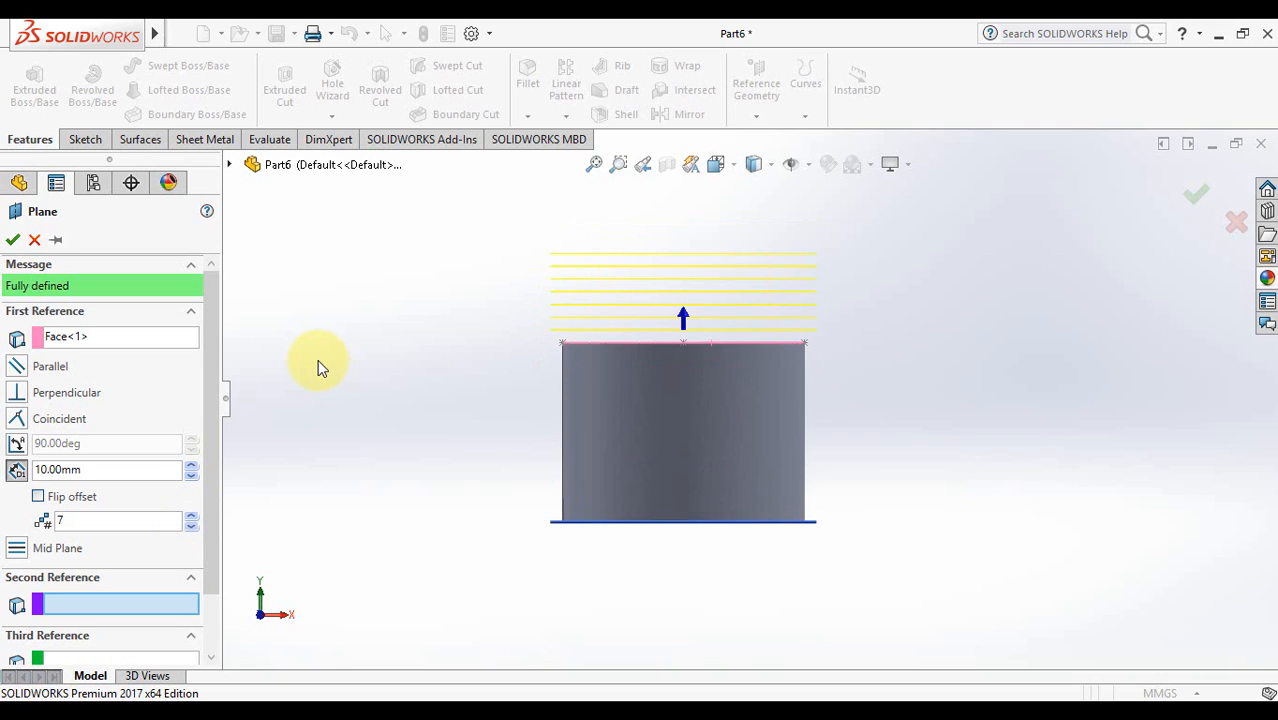
- Set the number of planes to 1 and the offset to 50 mm, and create the plane above the top face
double_click(84, 518)
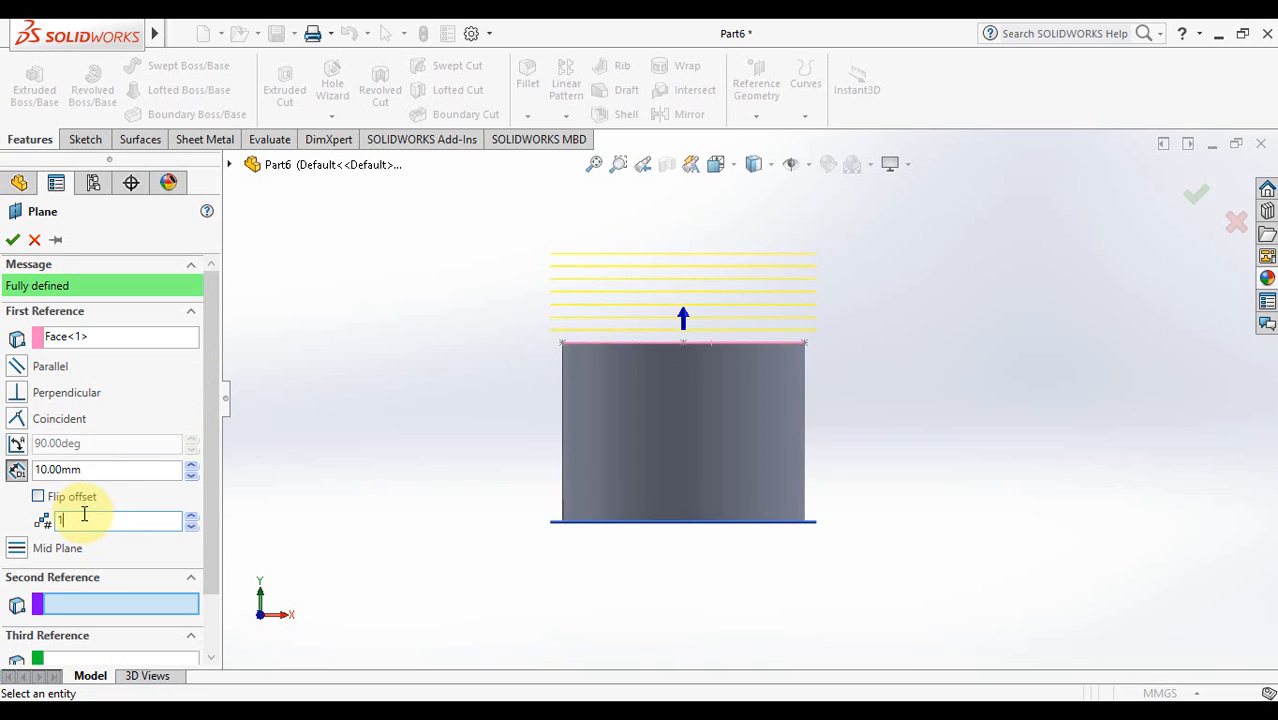
double_click(127, 463)
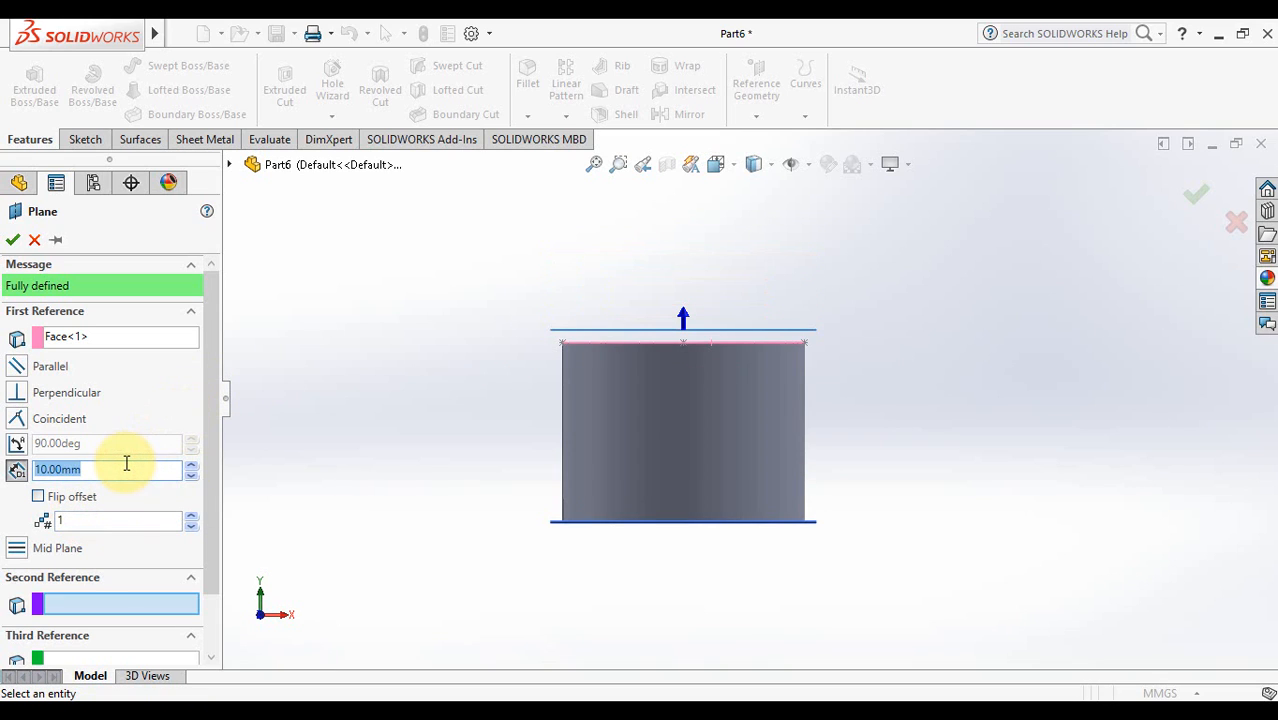
text(50)
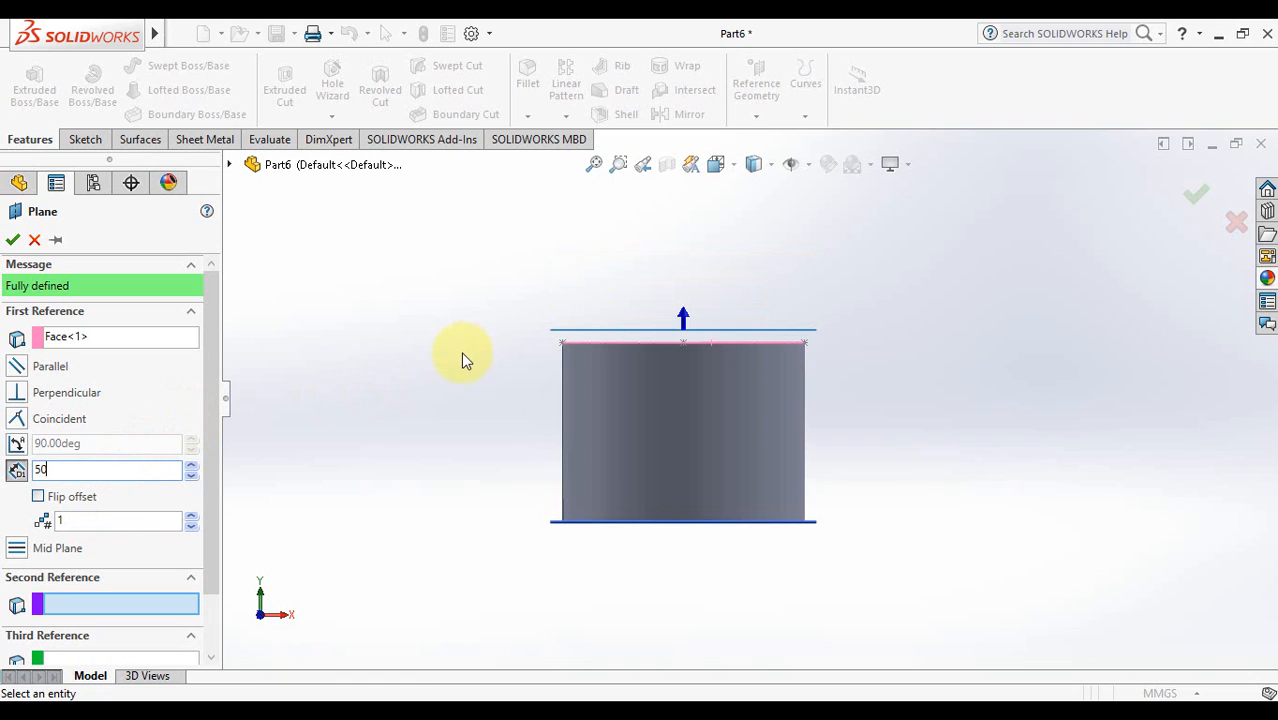
click(166, 494)
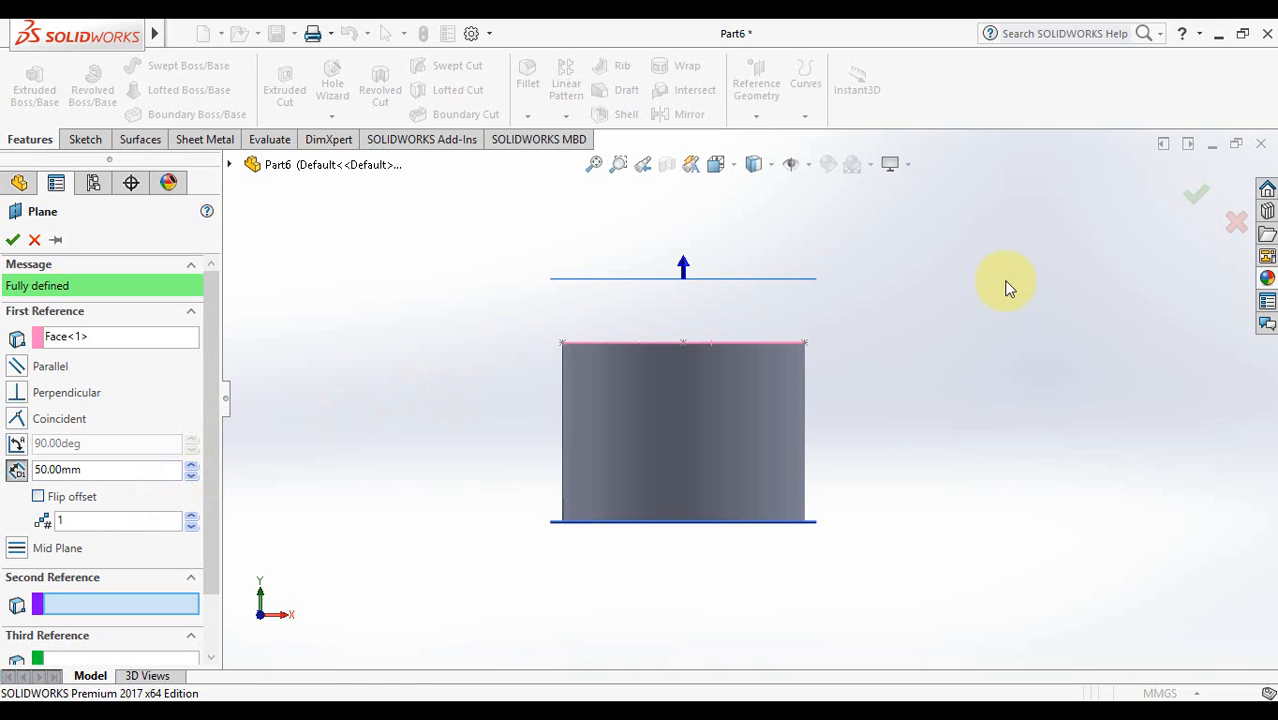
key(Down)
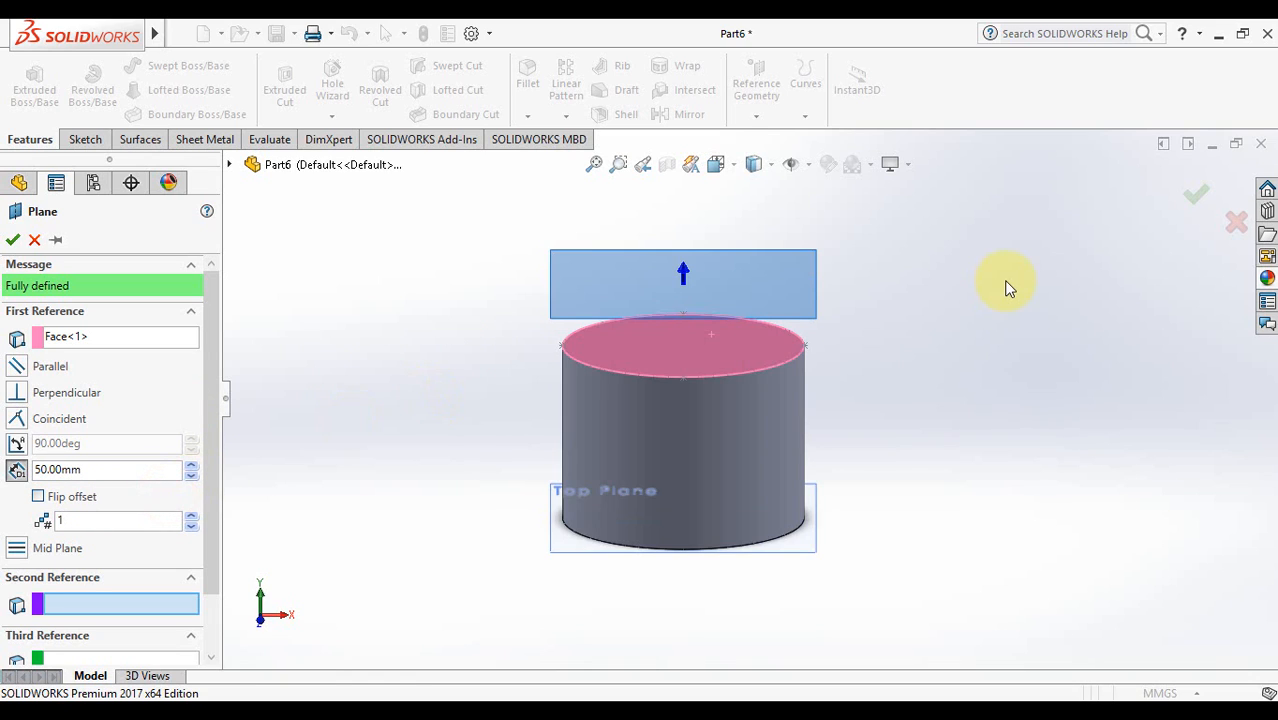
click(1190, 199)
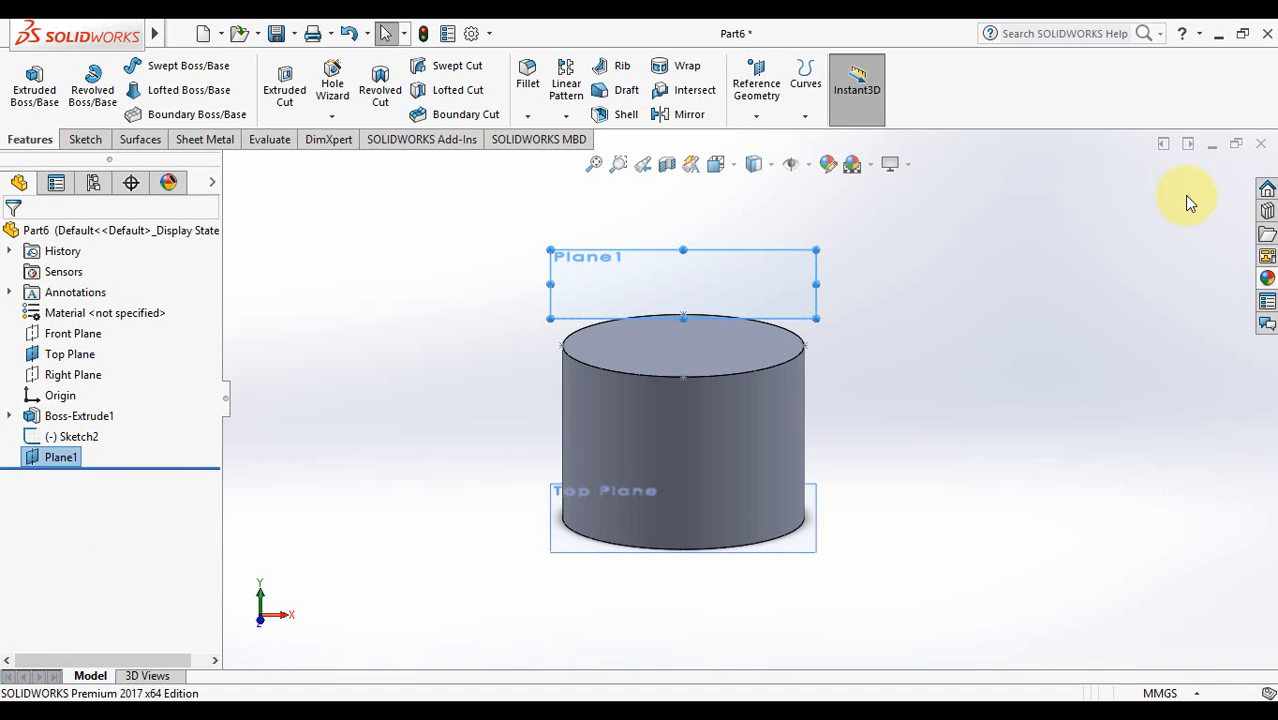
- Hide the Top Plane at the cylinder's base
click(996, 316)
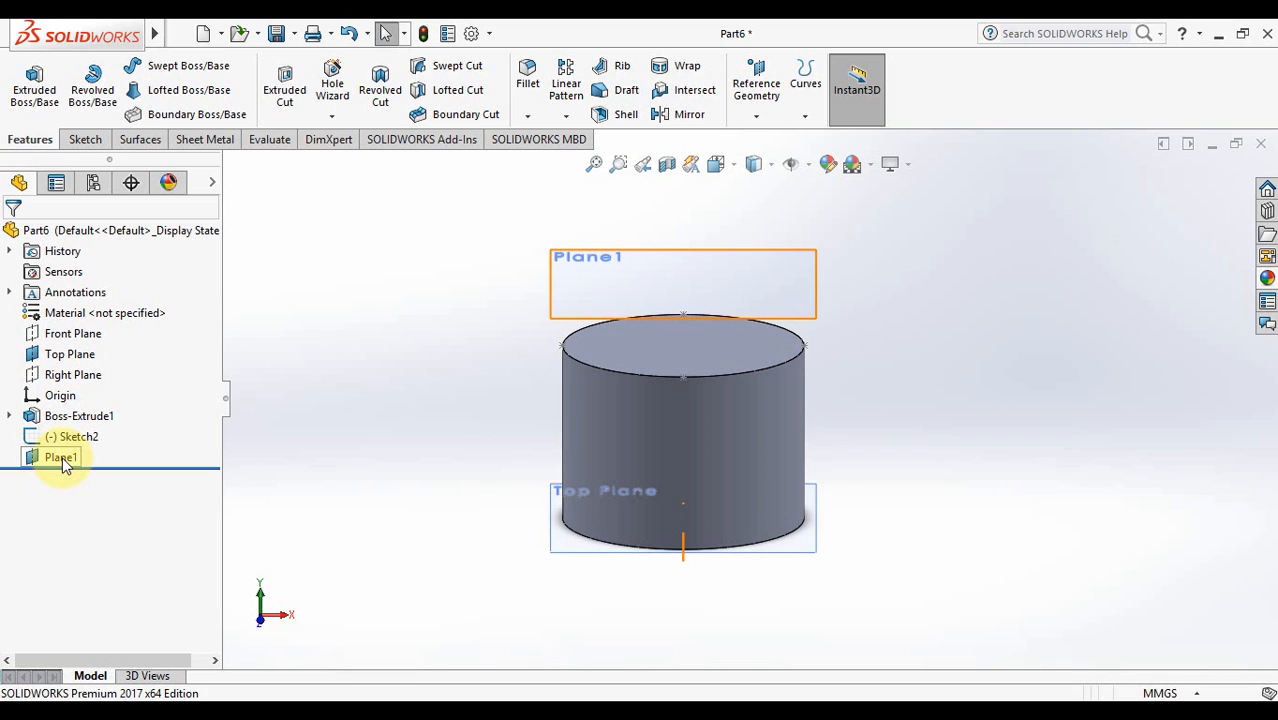
key(ctrl+1)
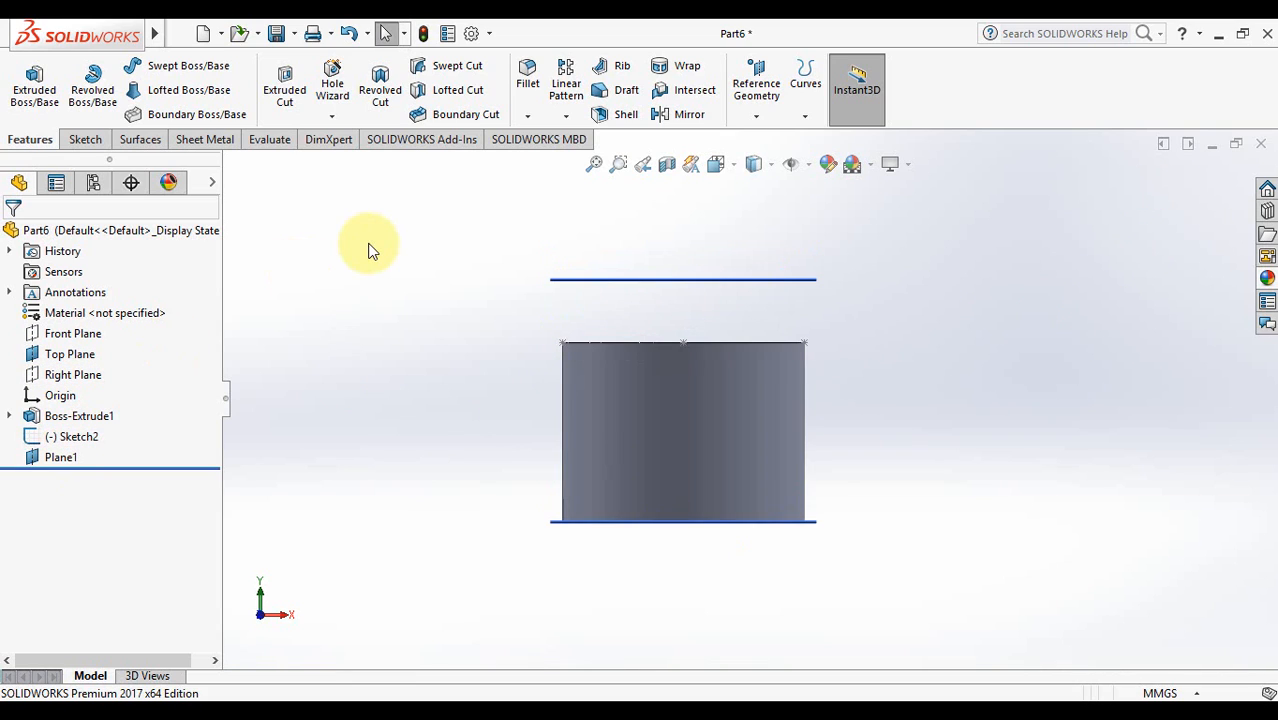
key(Down)
key(Down)
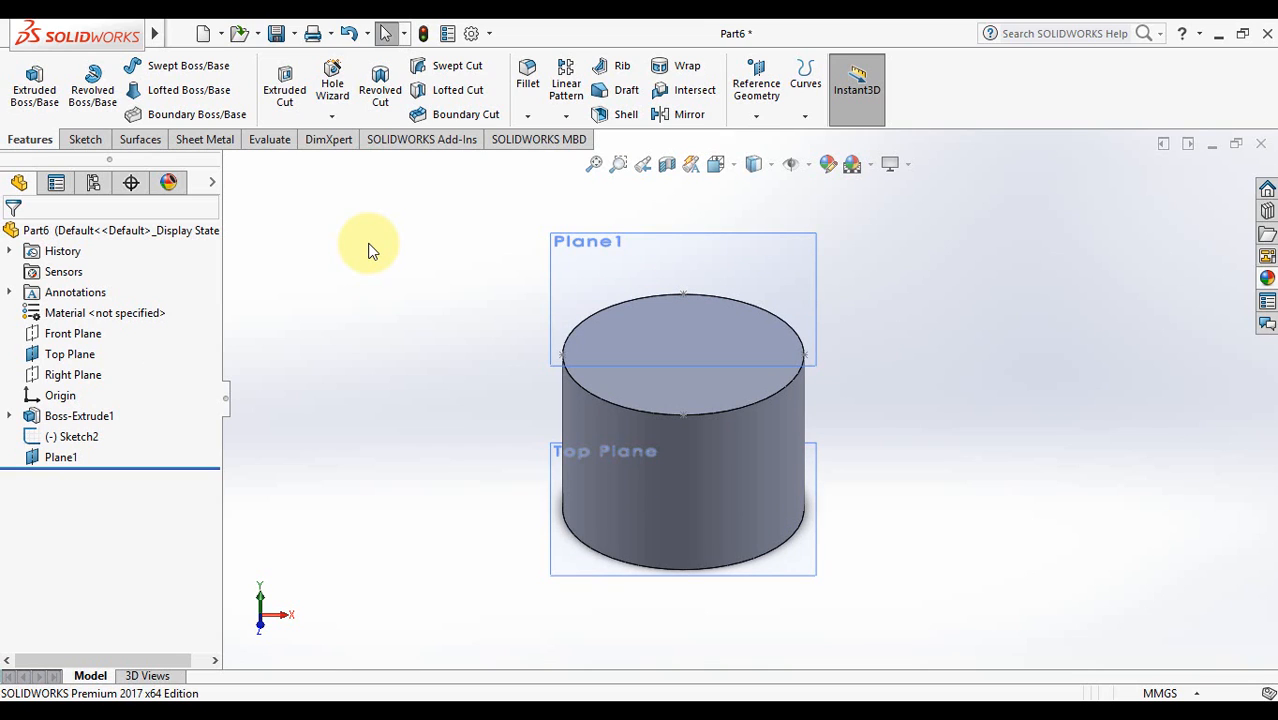
click(80, 365)
click(122, 332)
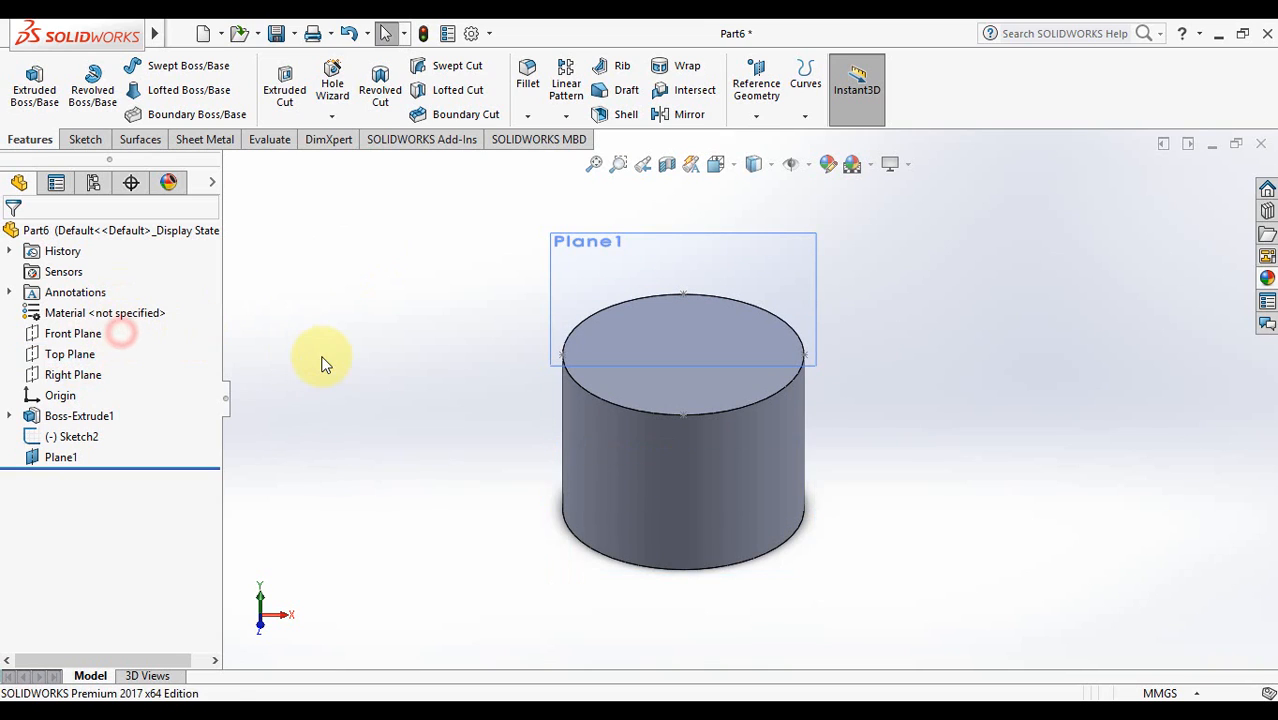
- Start another reference plane with the cylinder's top face as first reference and a Perpendicular constraint
click(729, 102)
click(750, 142)
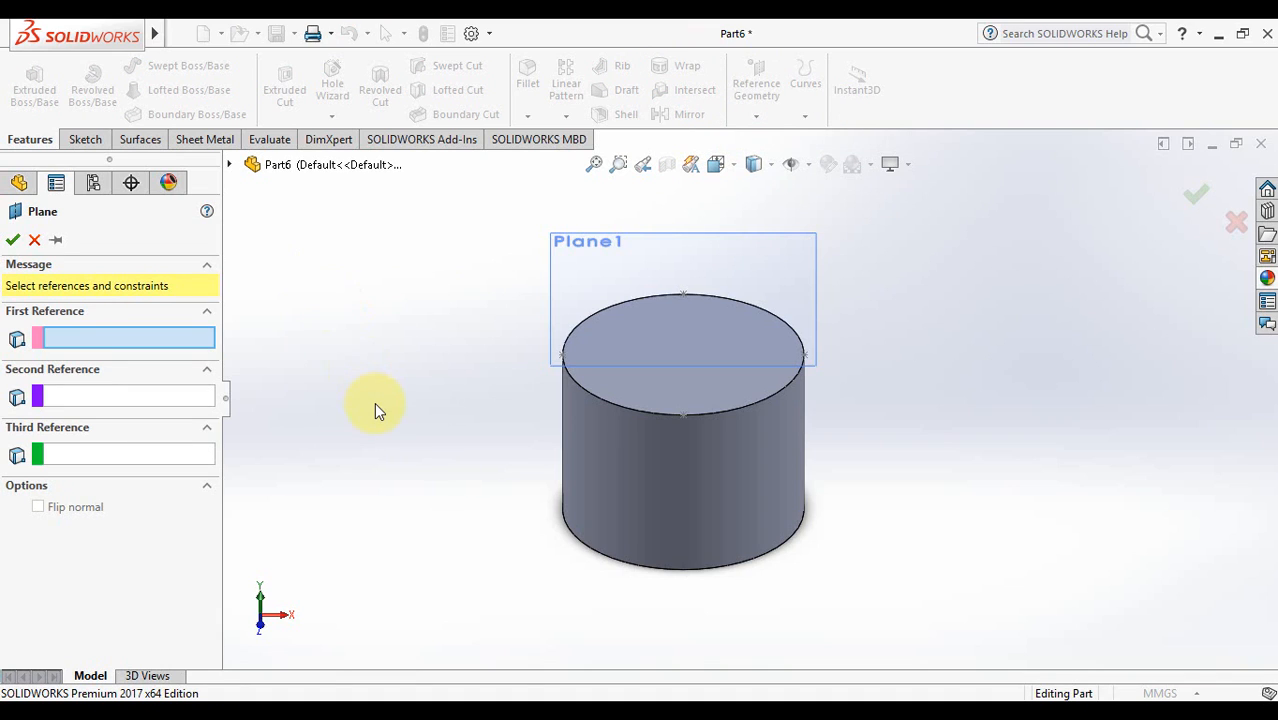
click(707, 393)
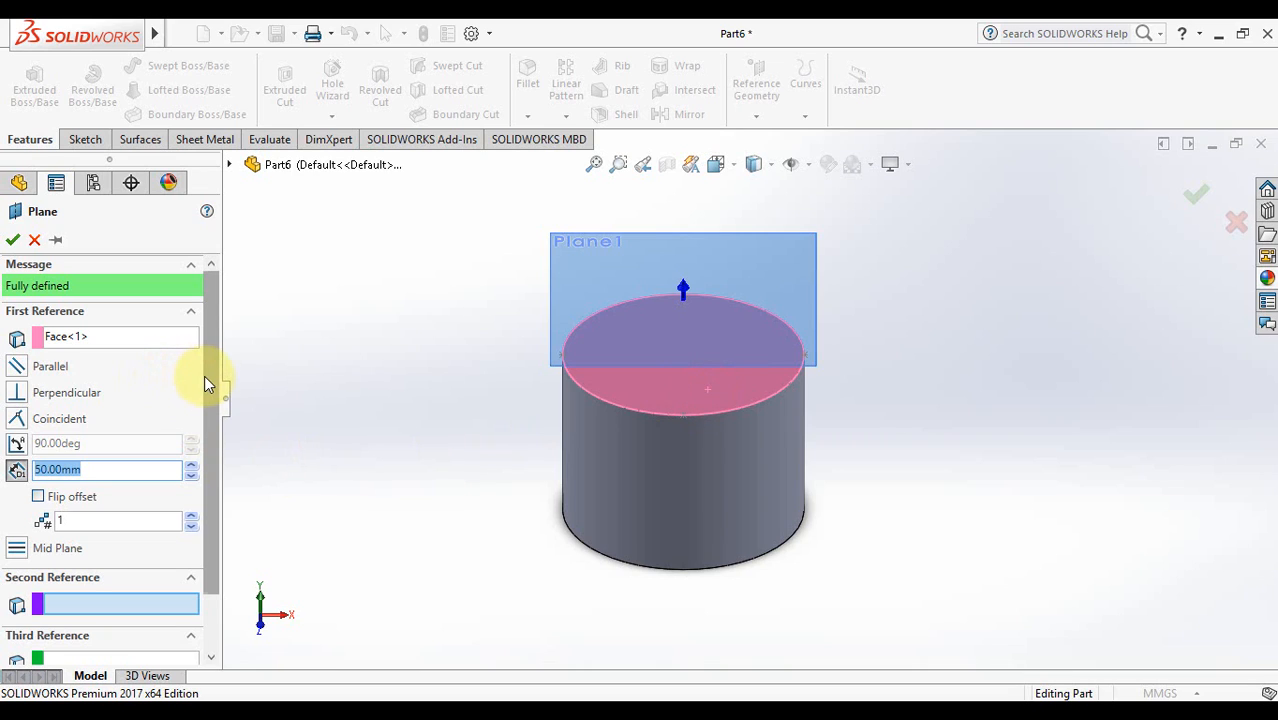
click(22, 395)
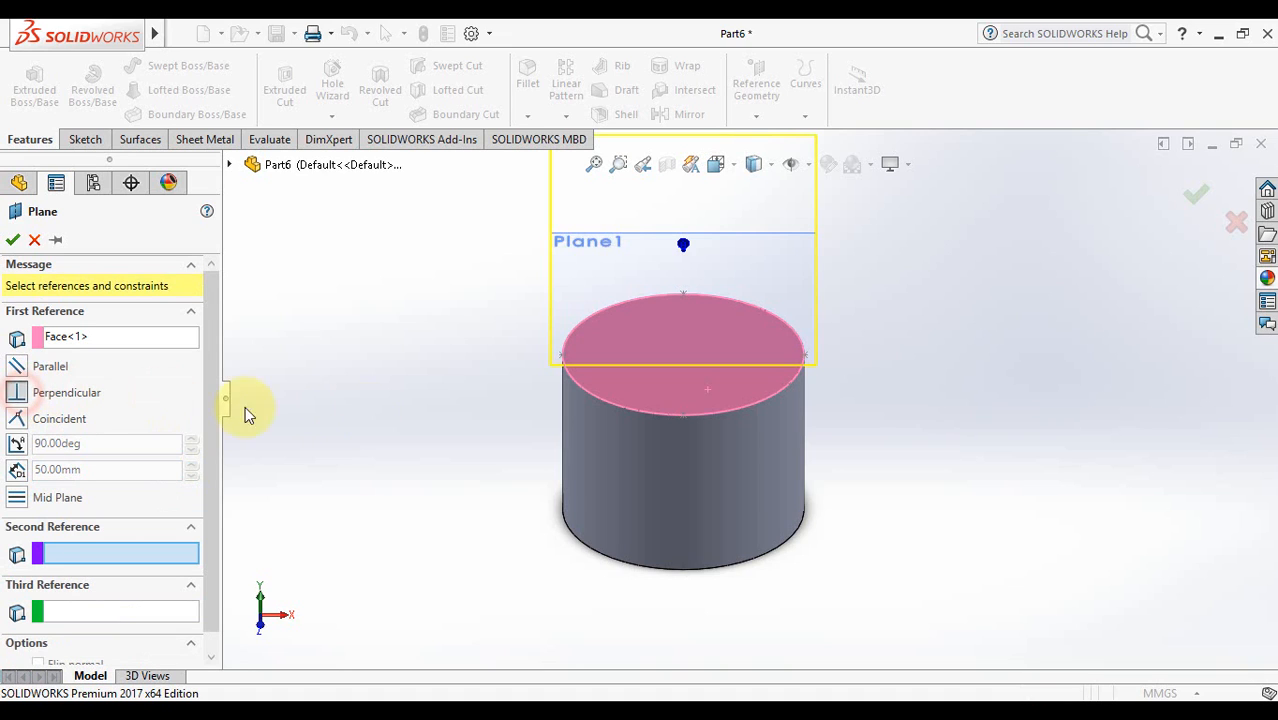
- Examine the perpendicular plane's preview relative to the cylinder's top face from front, side and angled views
key(ctrl+1)
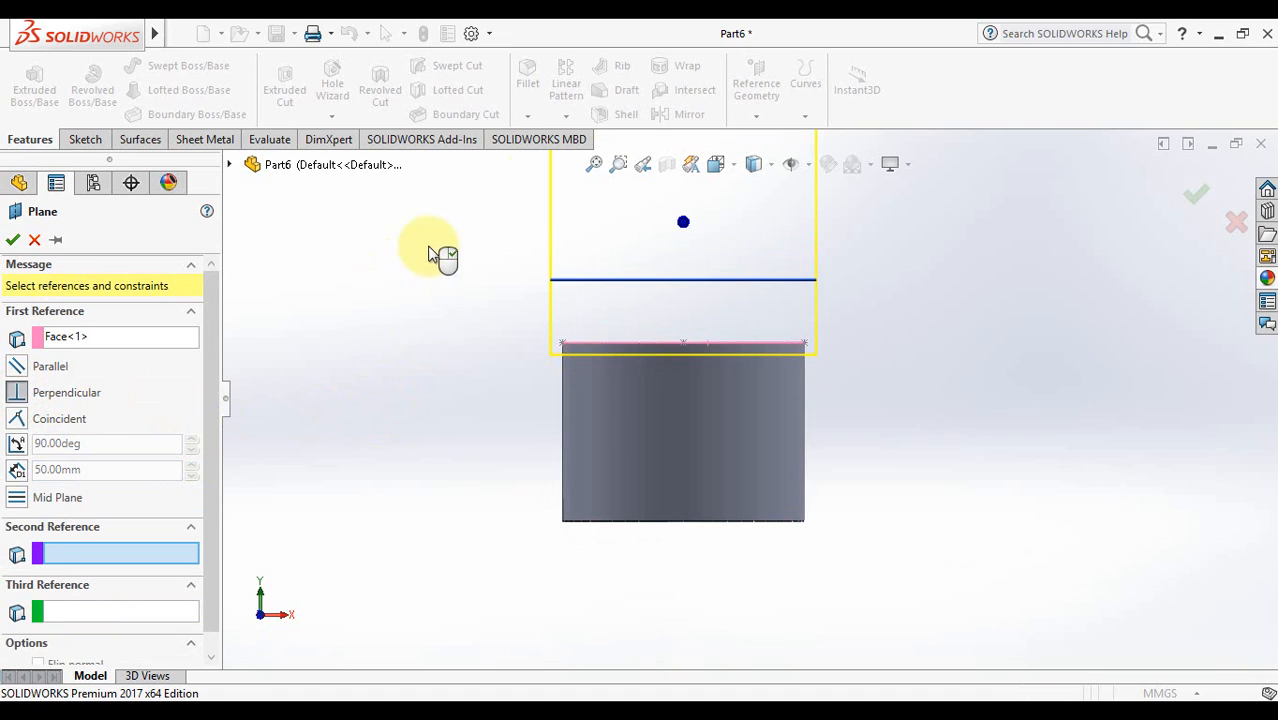
click(594, 166)
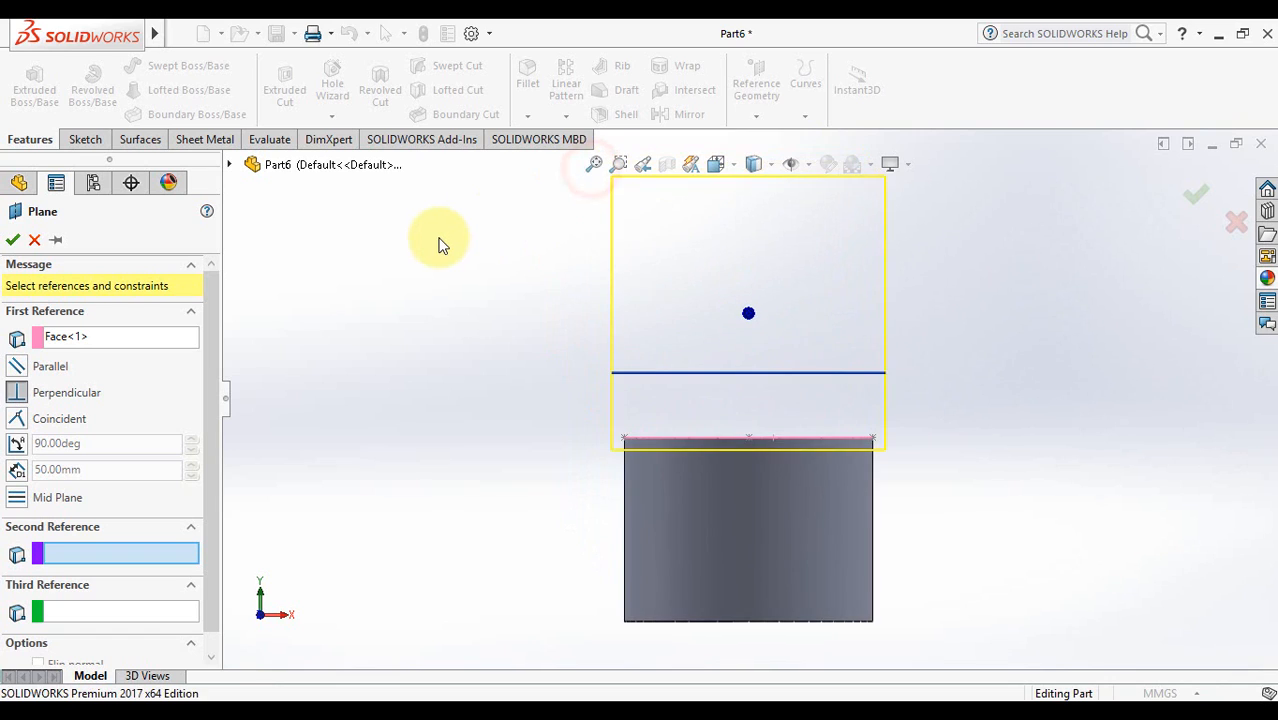
key(ctrl+3)
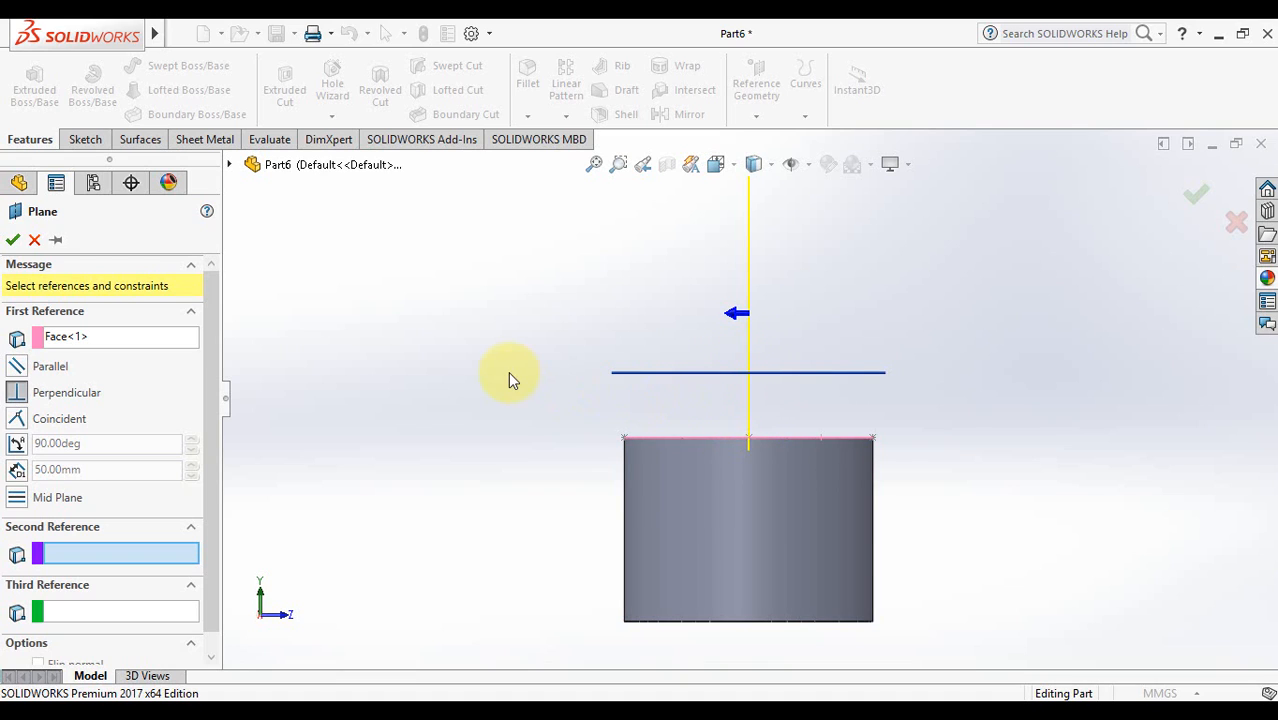
key(ctrl+7)
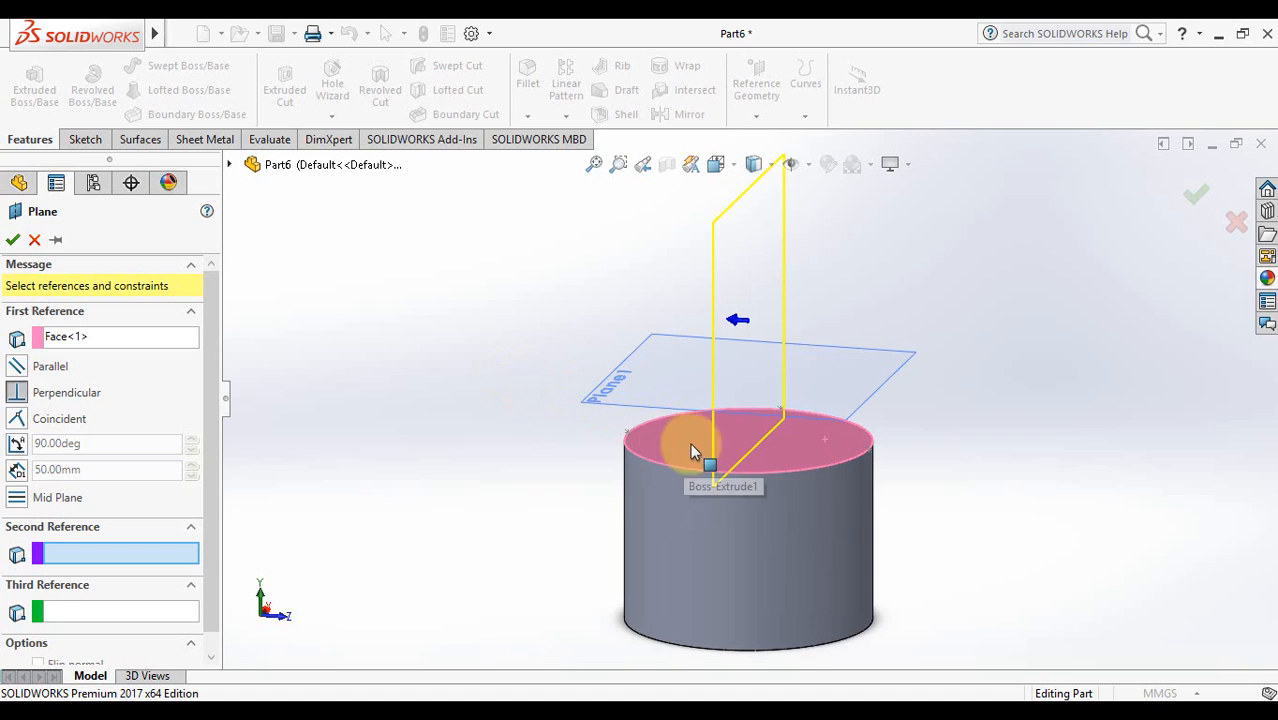
key(ctrl+1)
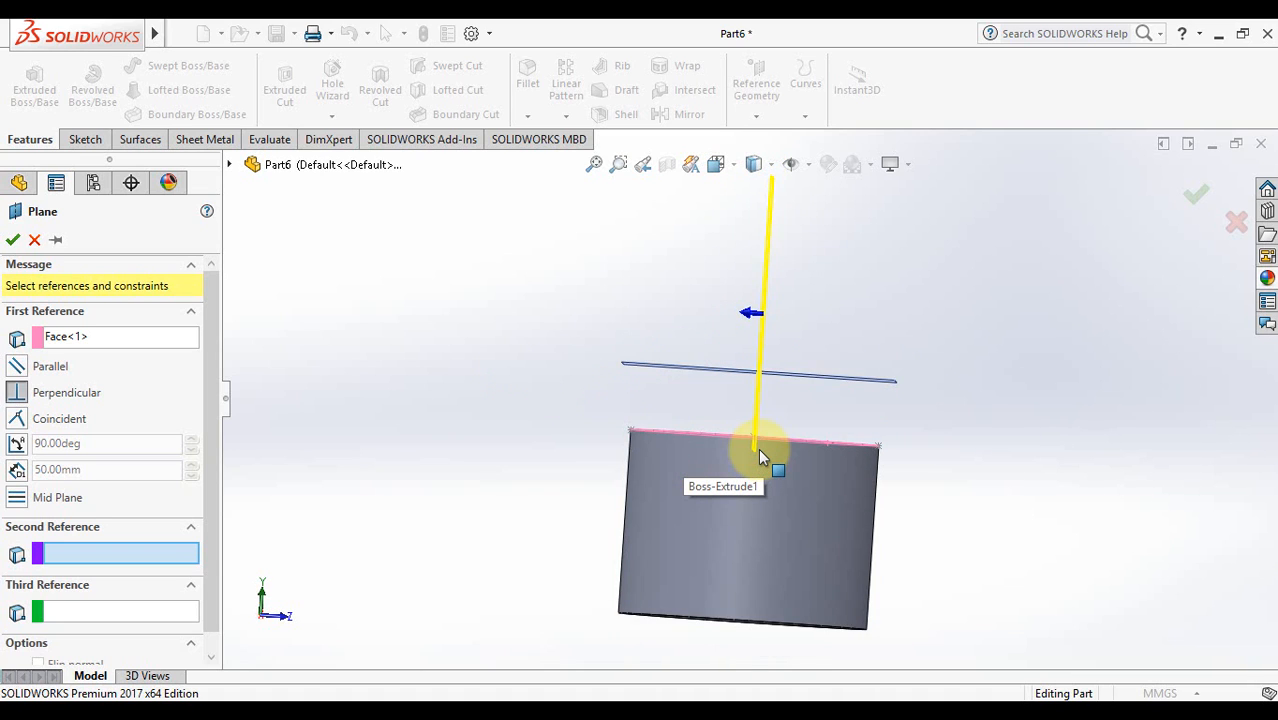
key(ctrl+7)
key(ctrl+1)
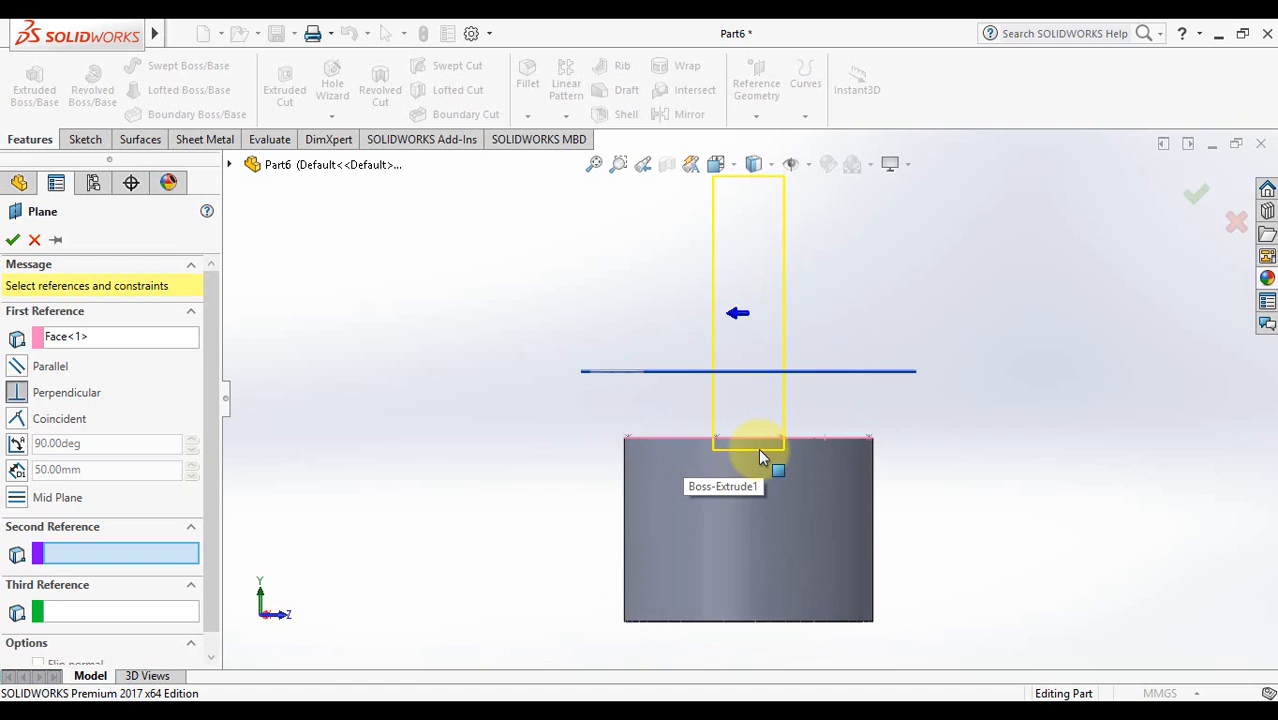
- Create the perpendicular plane through two opposite sketch points on the top face, using them as second and third references with Coincident constraints
key(ctrl+7)
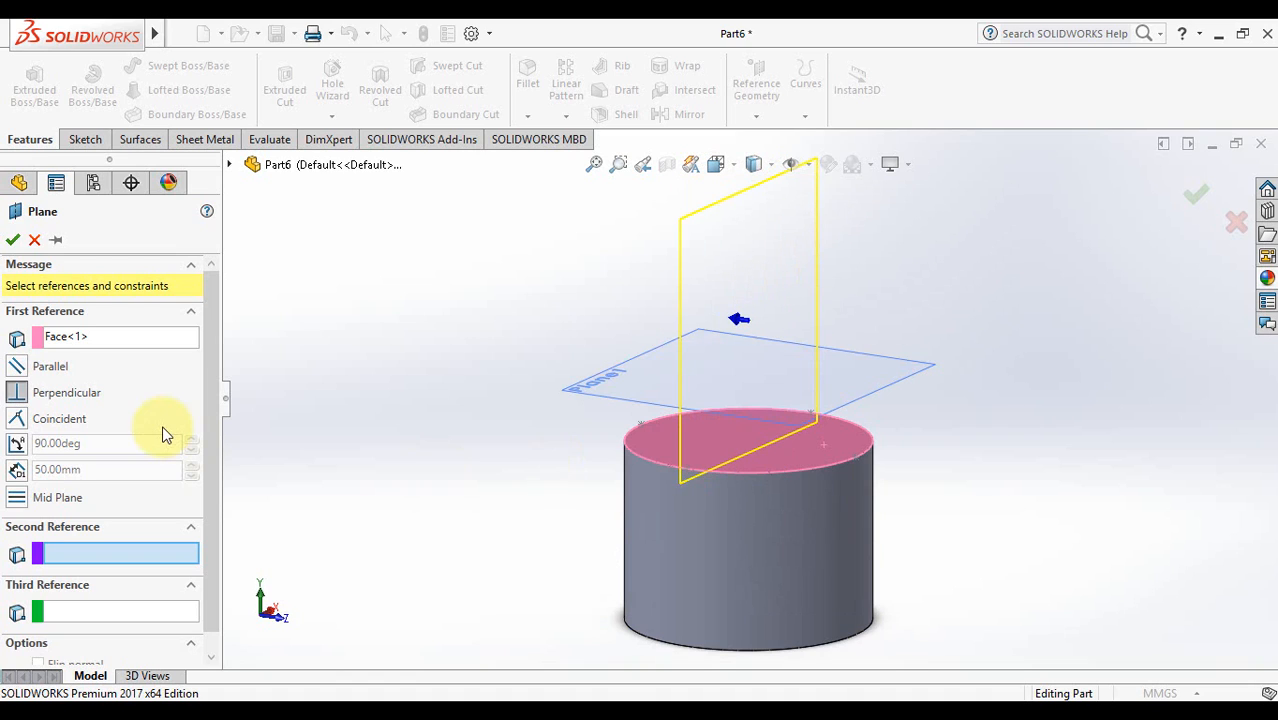
click(89, 554)
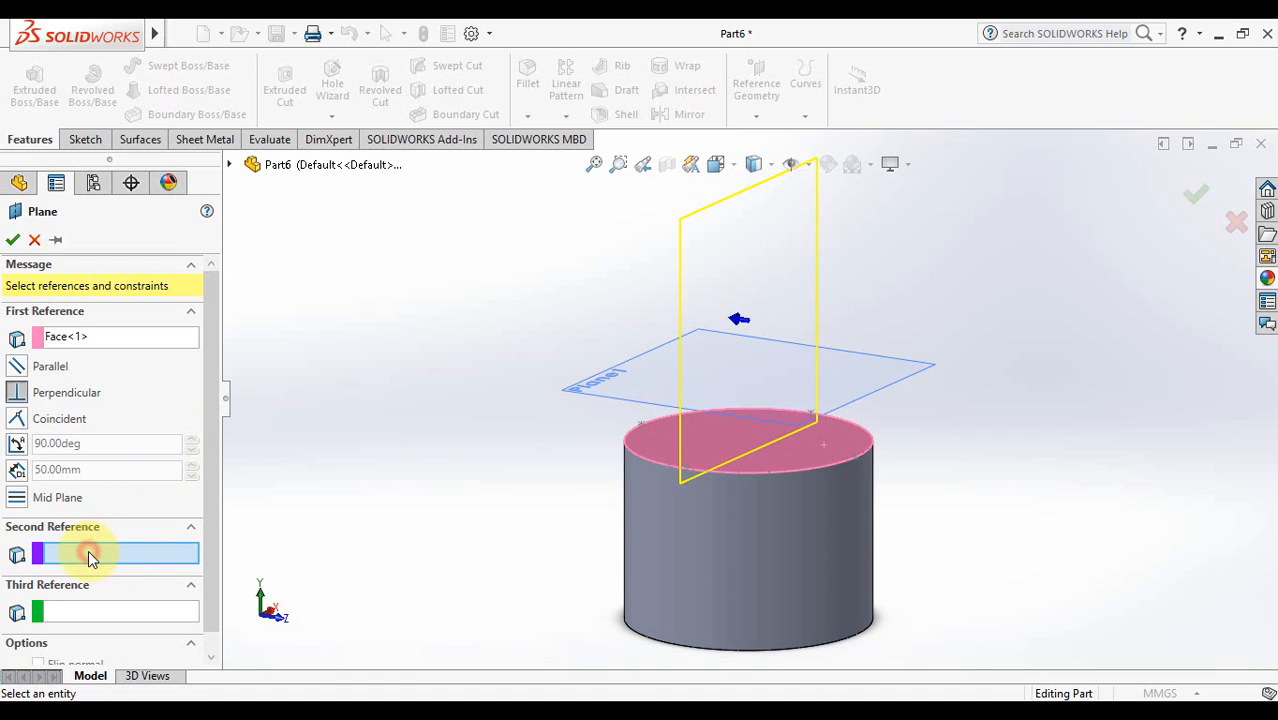
click(855, 457)
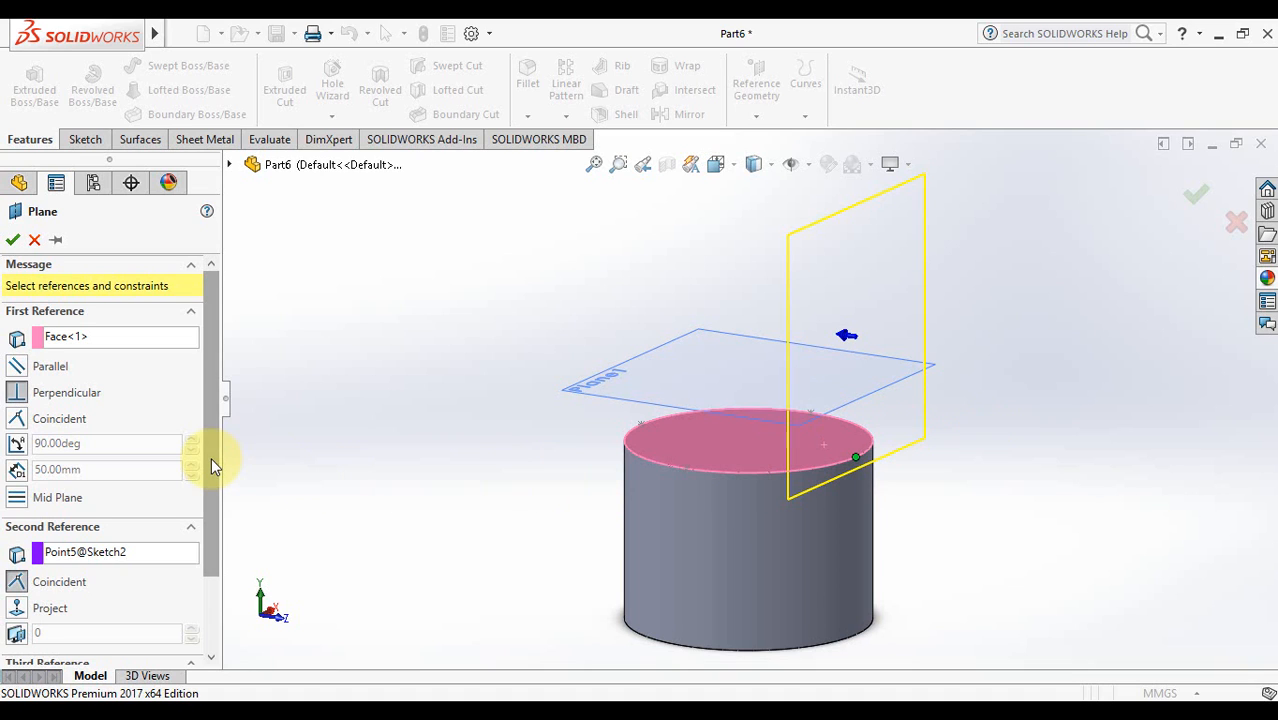
drag(209, 457, 206, 533)
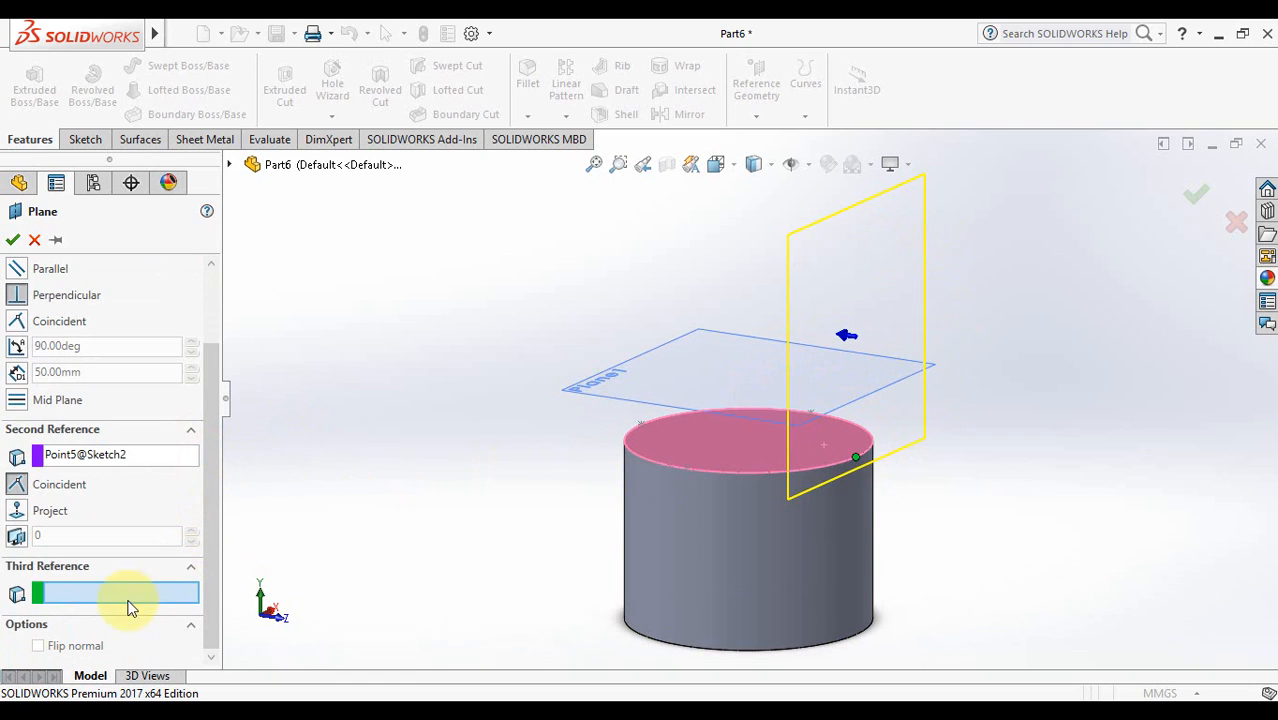
click(86, 593)
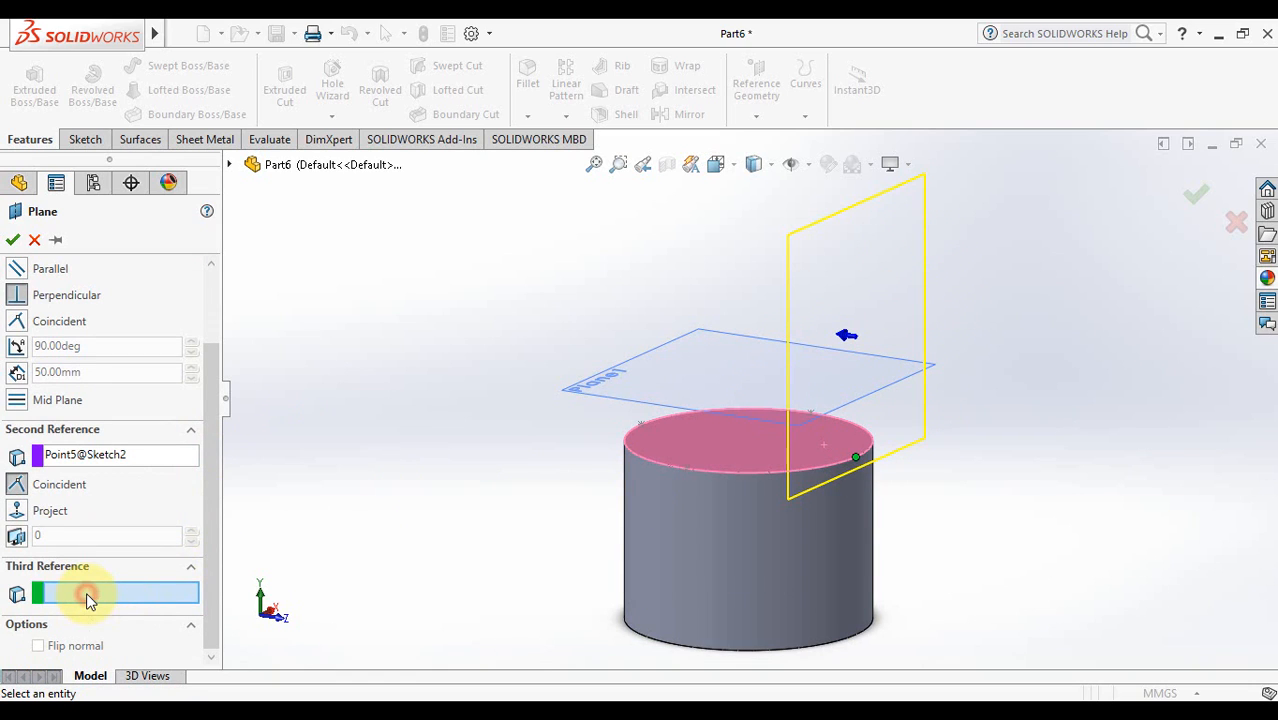
click(642, 425)
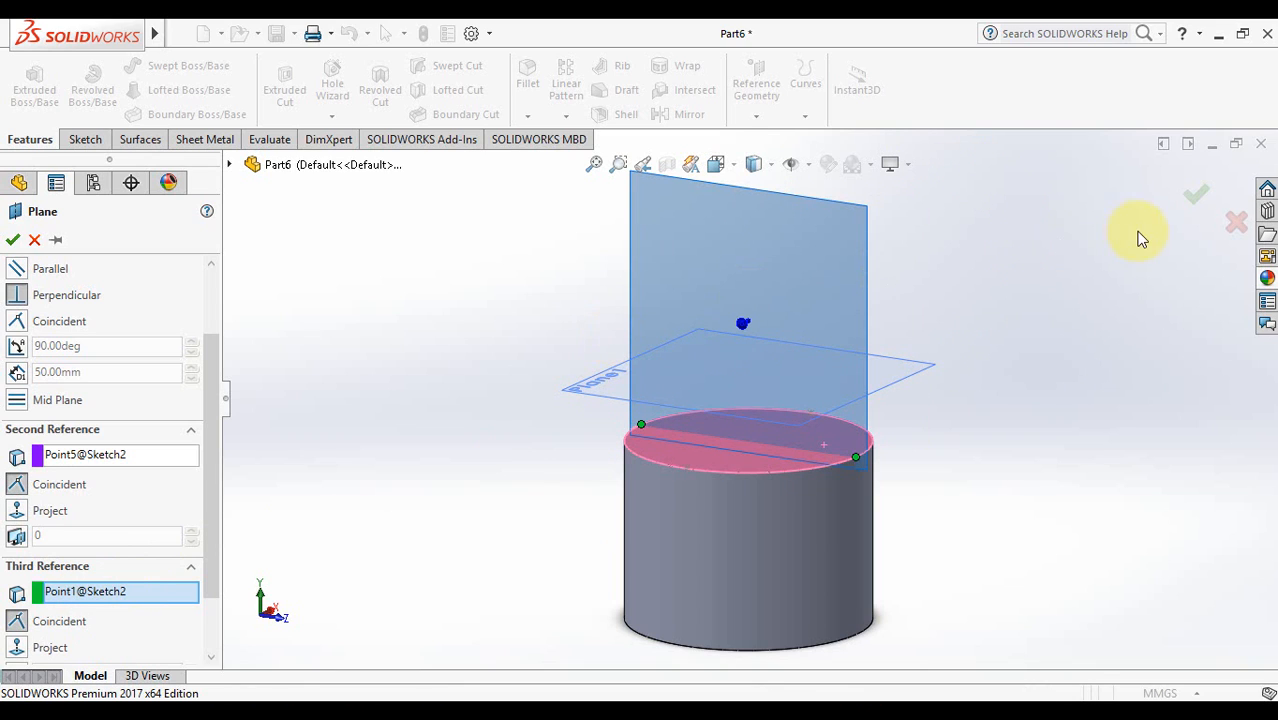
click(1198, 198)
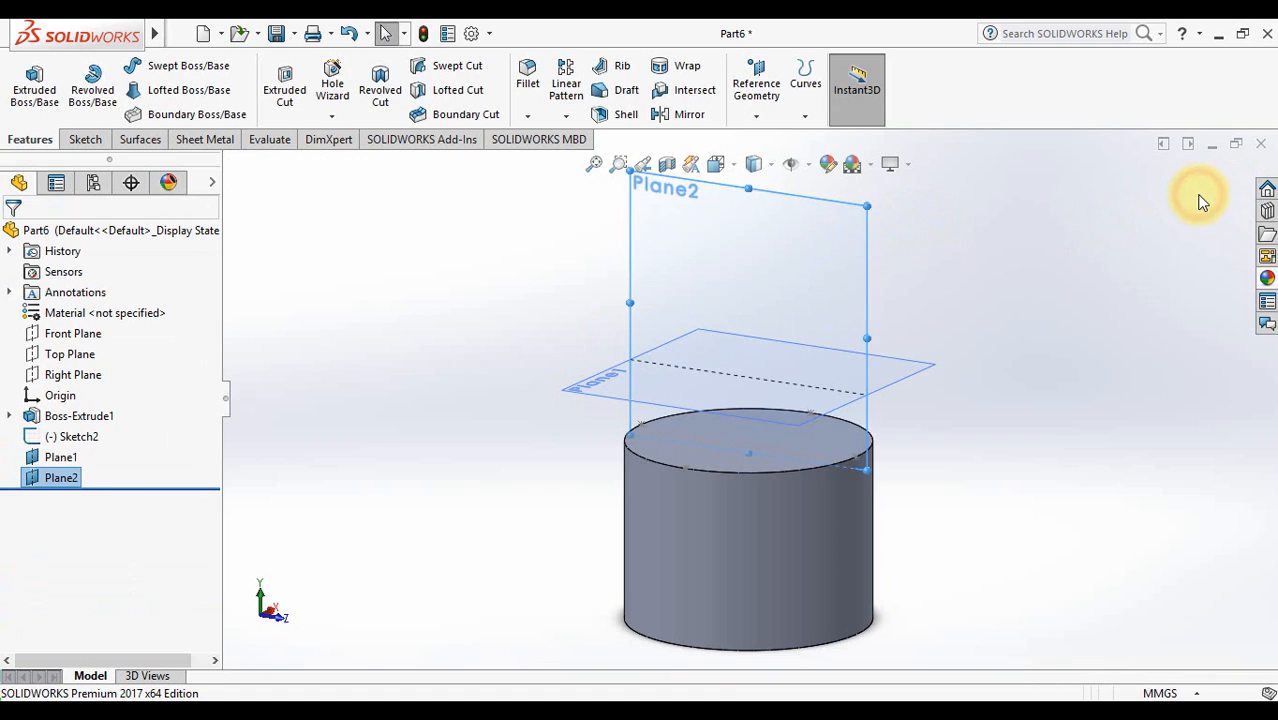
click(389, 460)
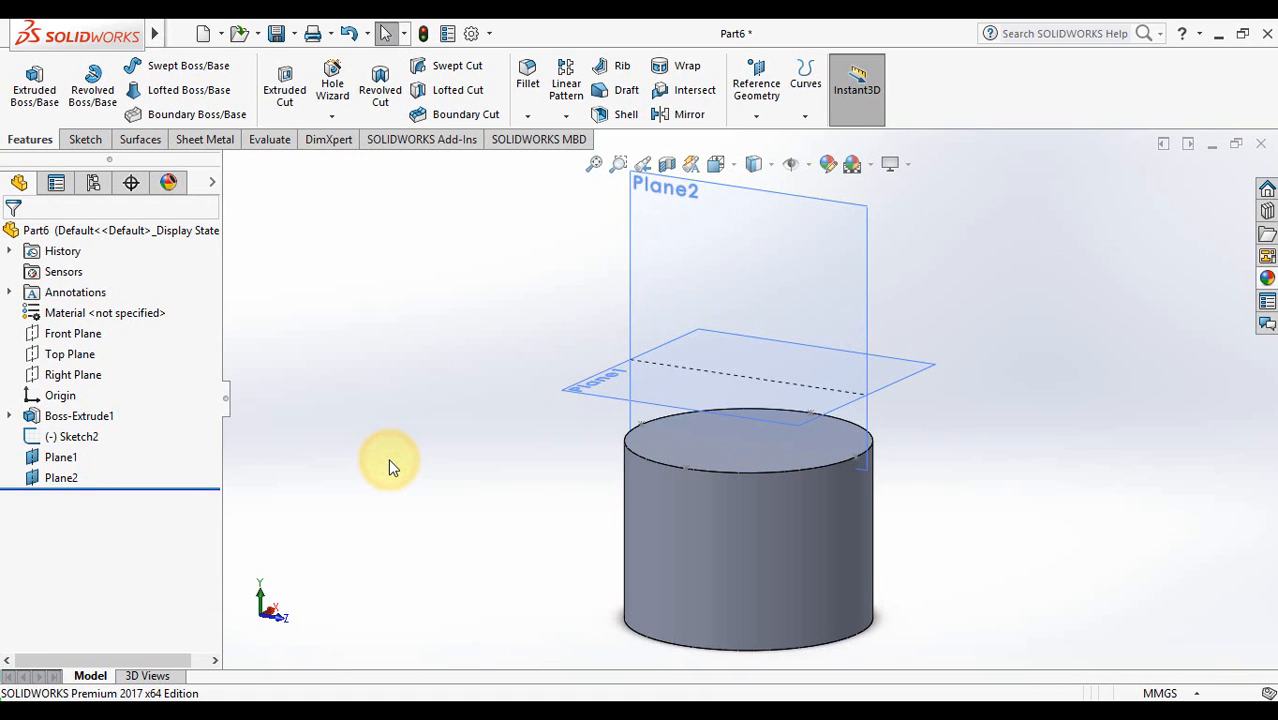
- Examine the new perpendicular plane's position relative to the cylinder and the offset plane from several angles
key(Left)
key(Right)
key(Down)
key(Up)
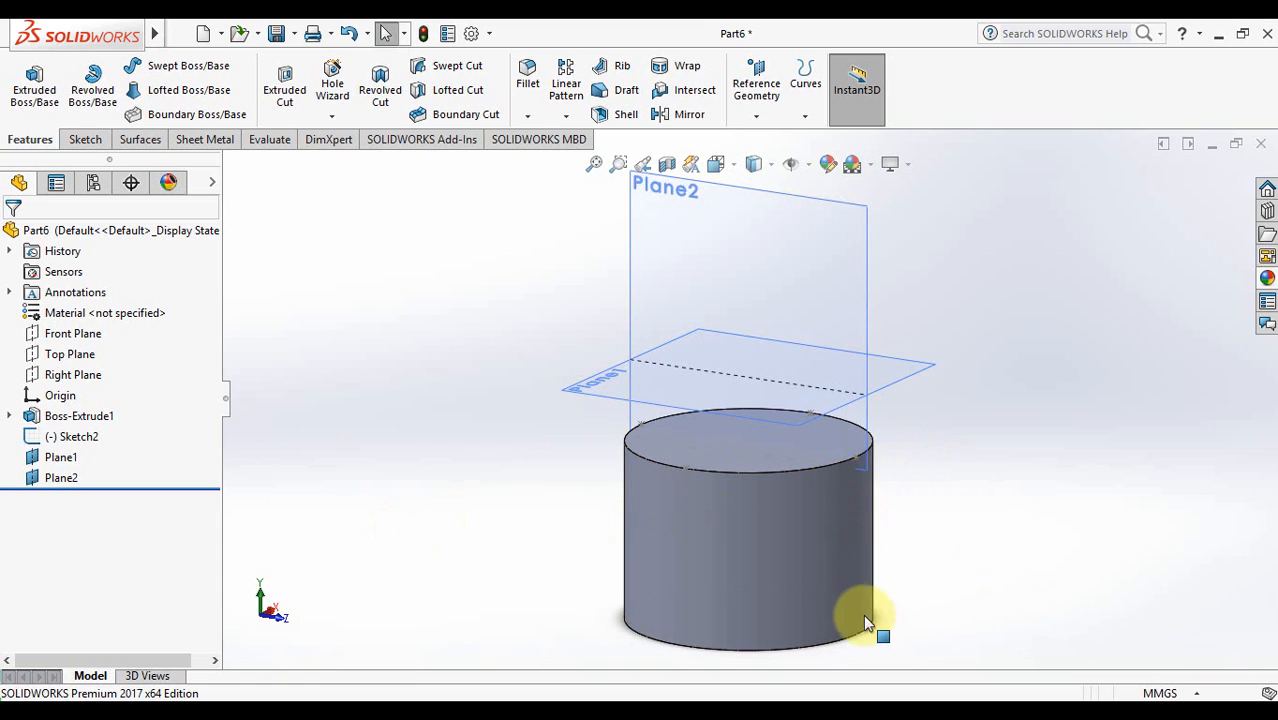
key(Right)
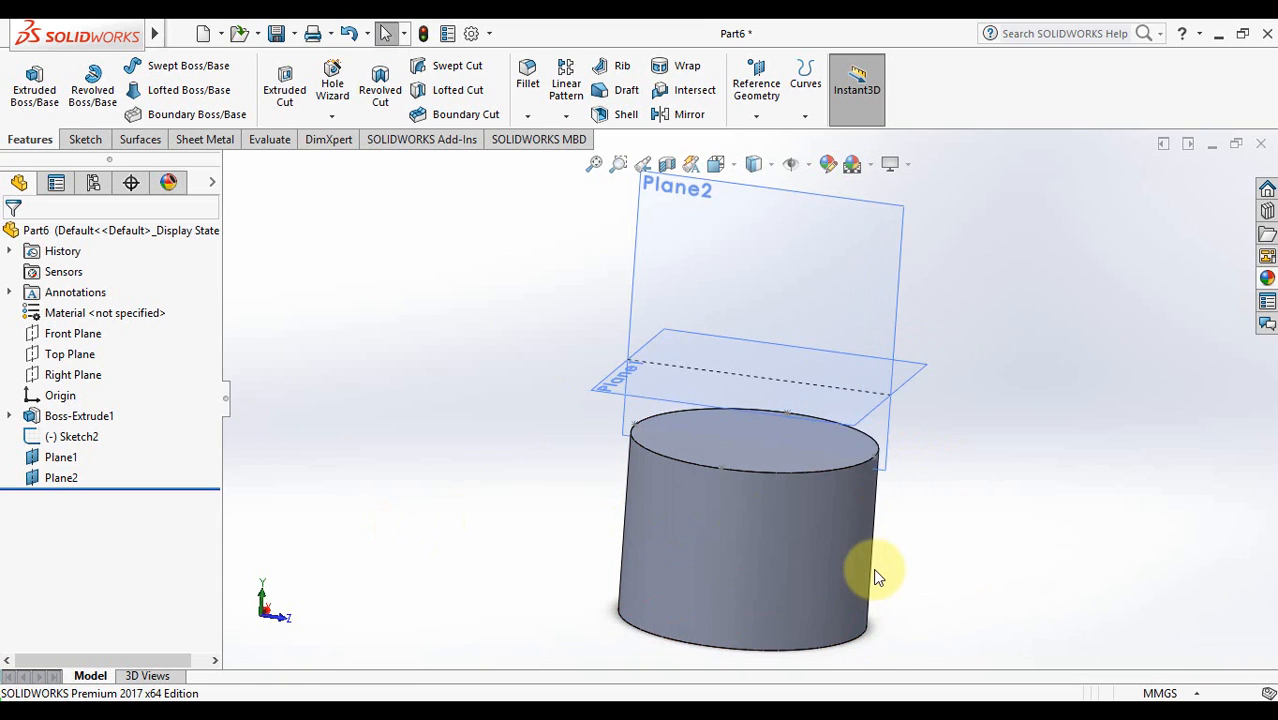
key(Up)
key(Left)
key(Down)
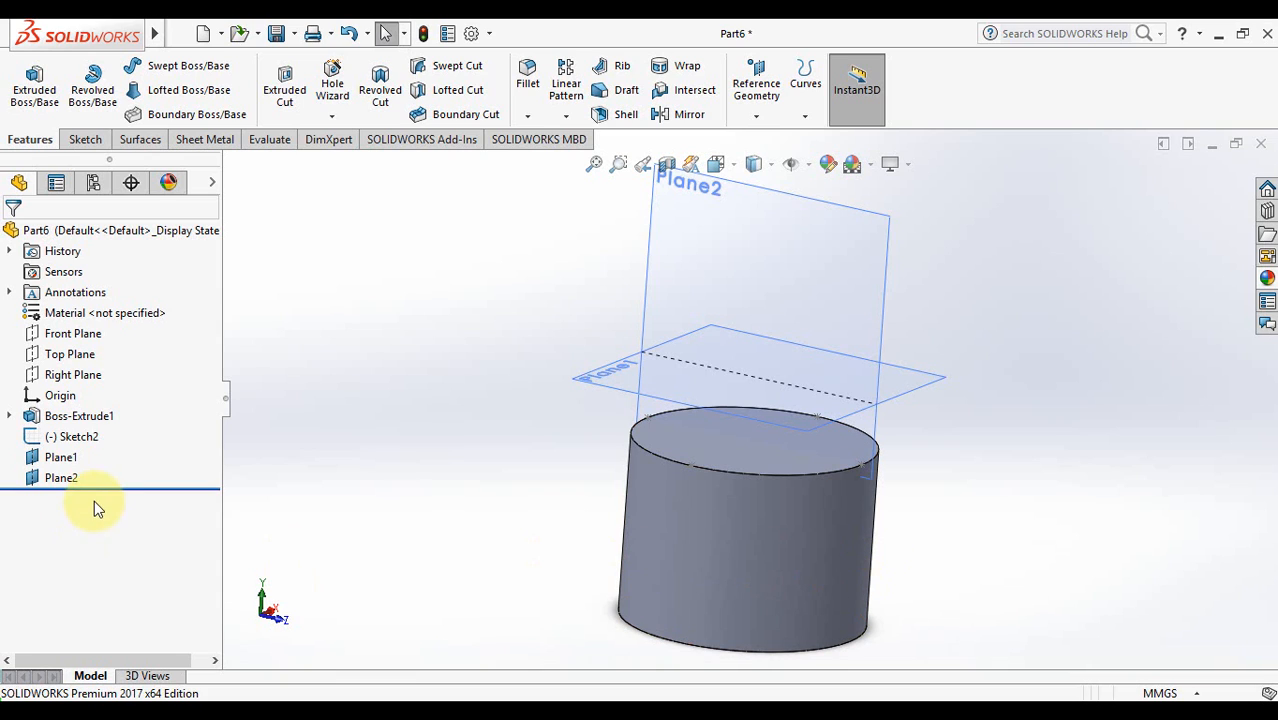
- Create a reference plane tangent to the cylinder's side face and coincident with the front sketch point on the top edge
click(745, 110)
click(752, 140)
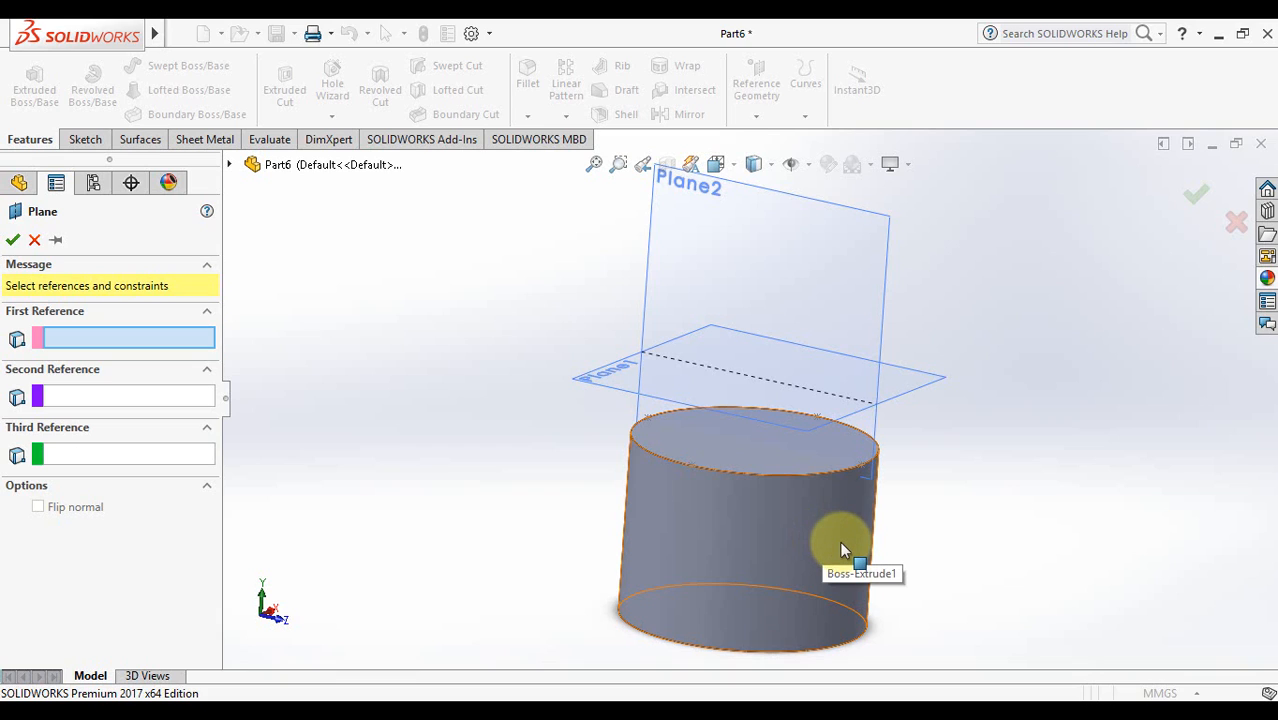
click(707, 523)
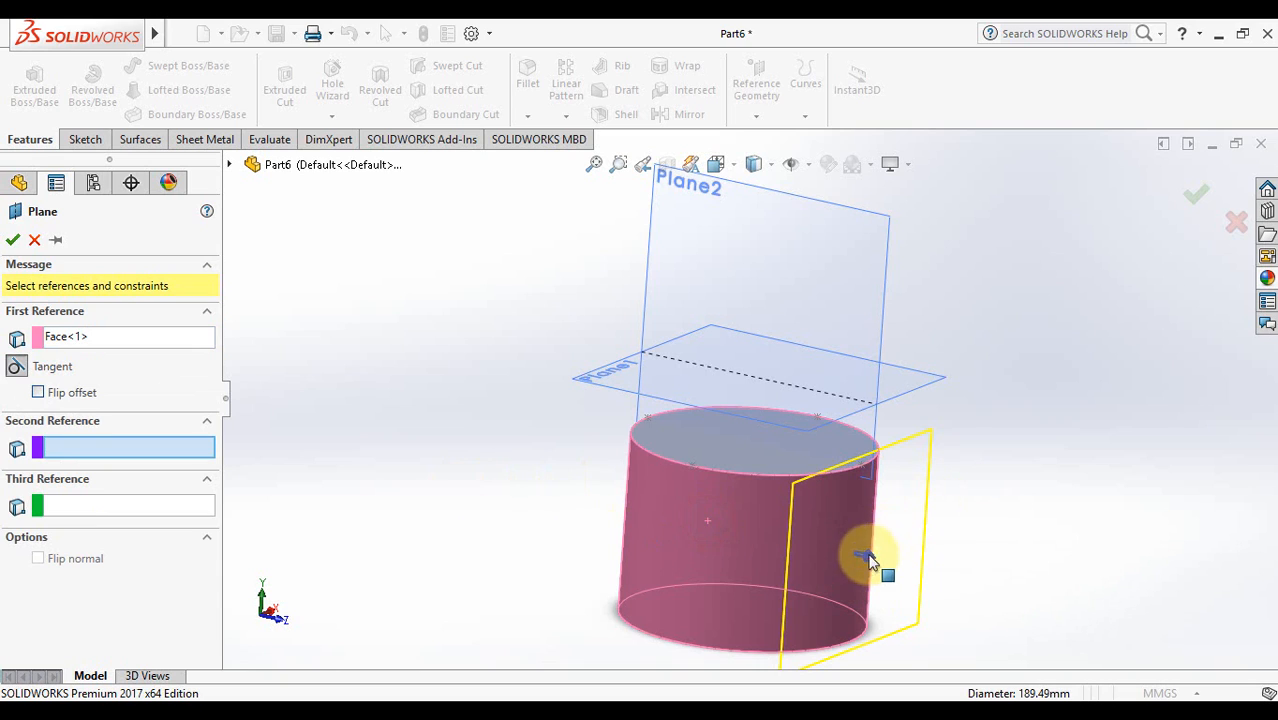
click(1198, 196)
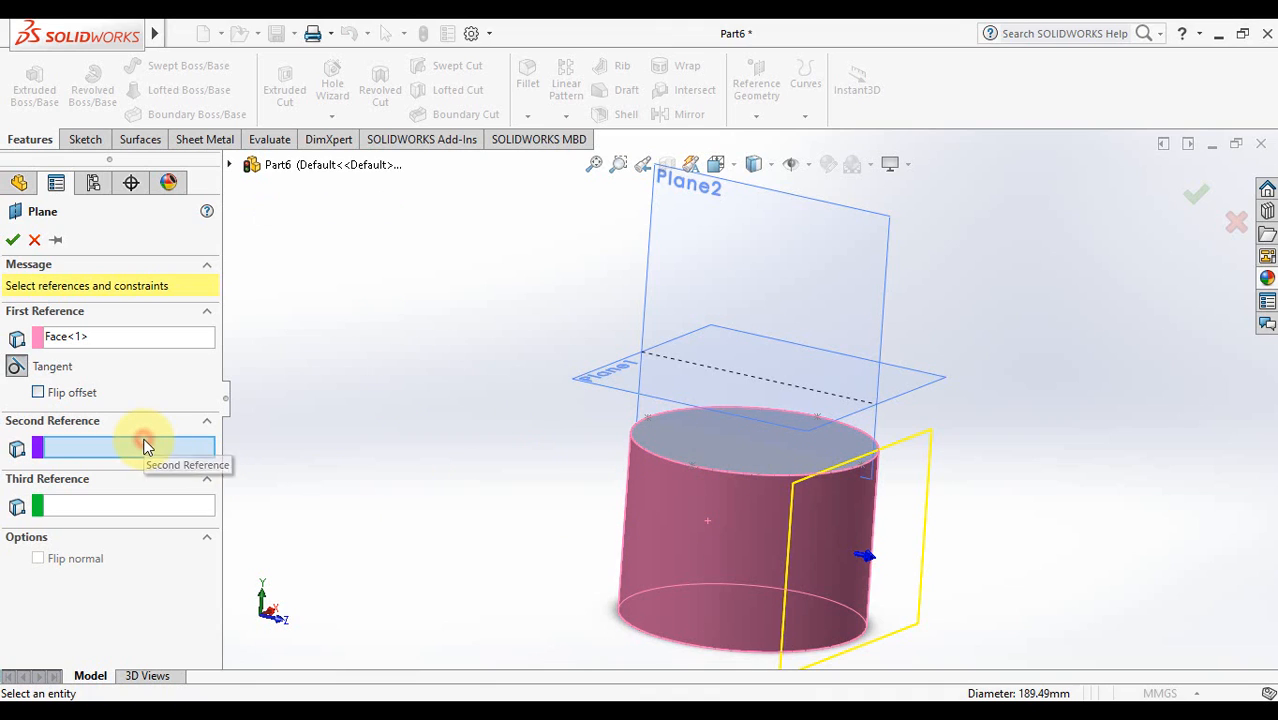
click(691, 466)
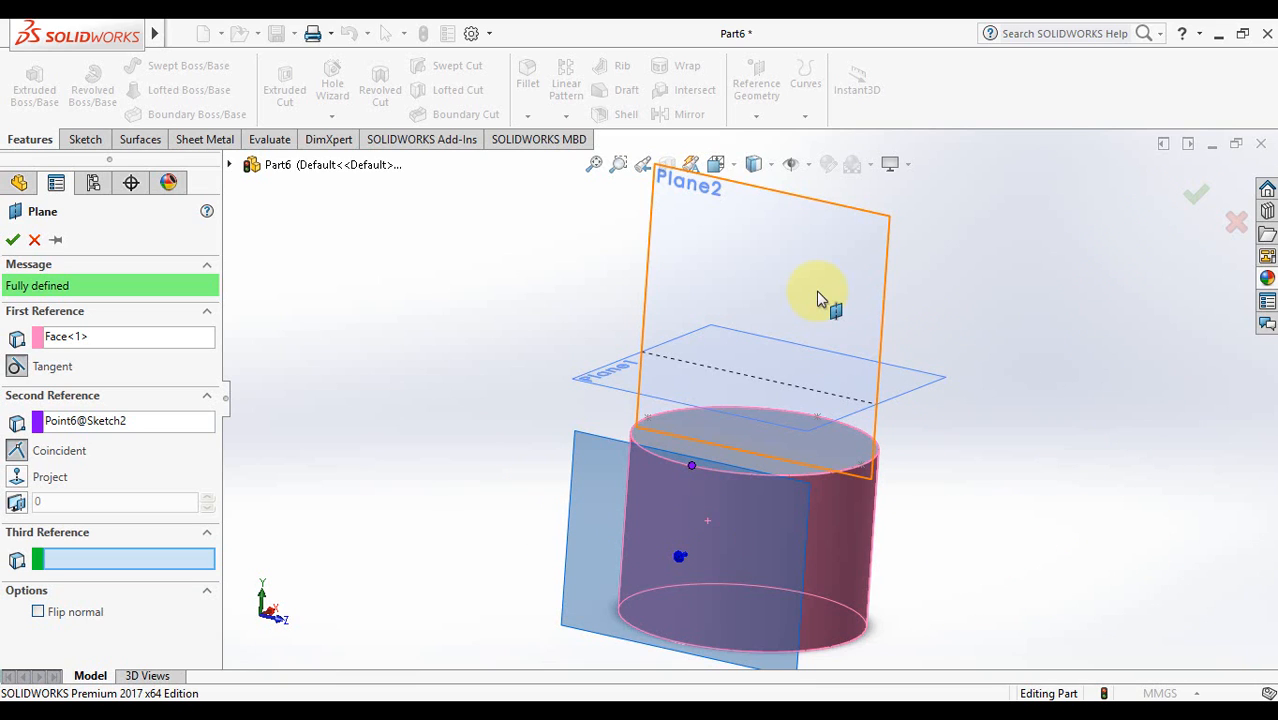
click(1190, 197)
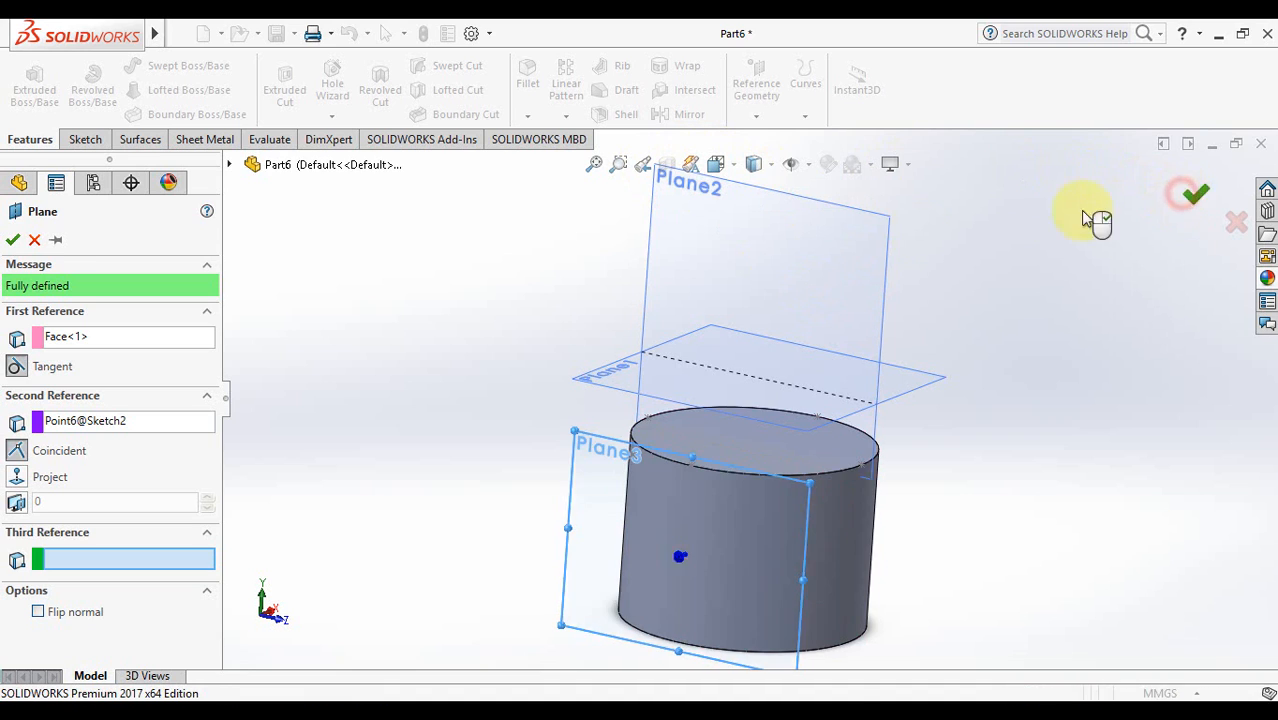
- Hide Plane1 and Plane2, leaving only the tangent plane shown in the top view of the cylinder
click(720, 166)
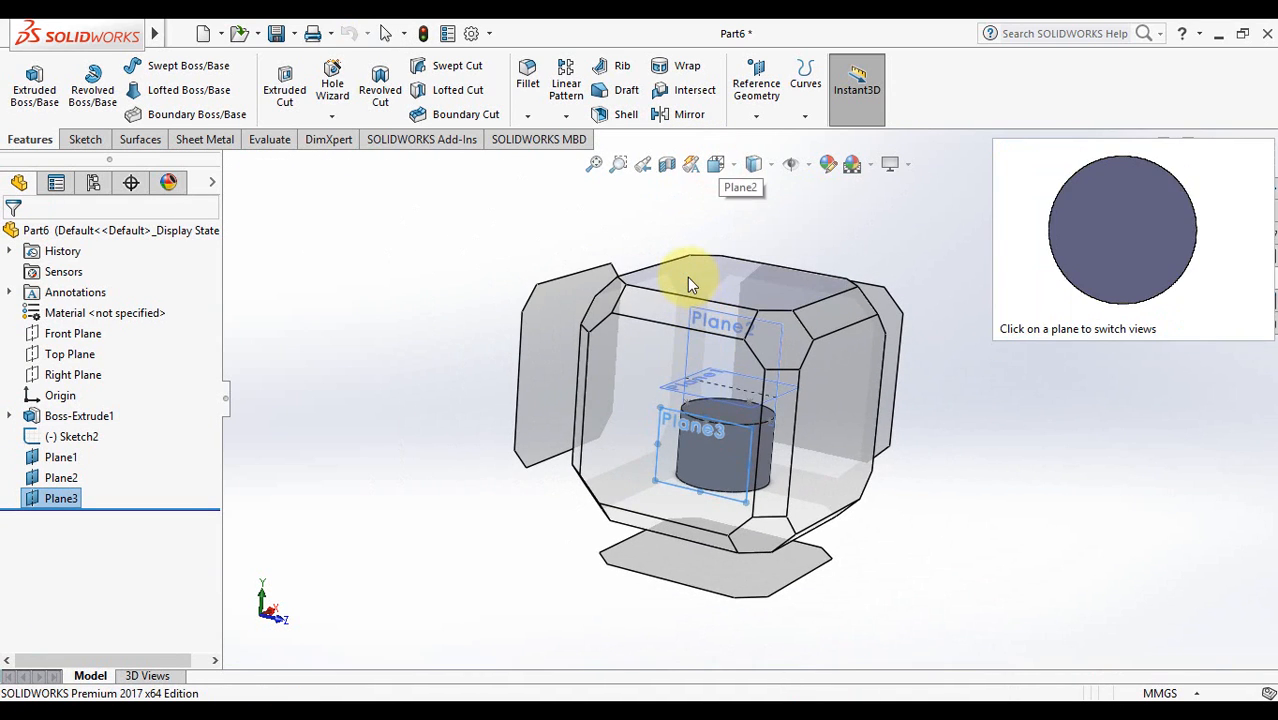
click(687, 279)
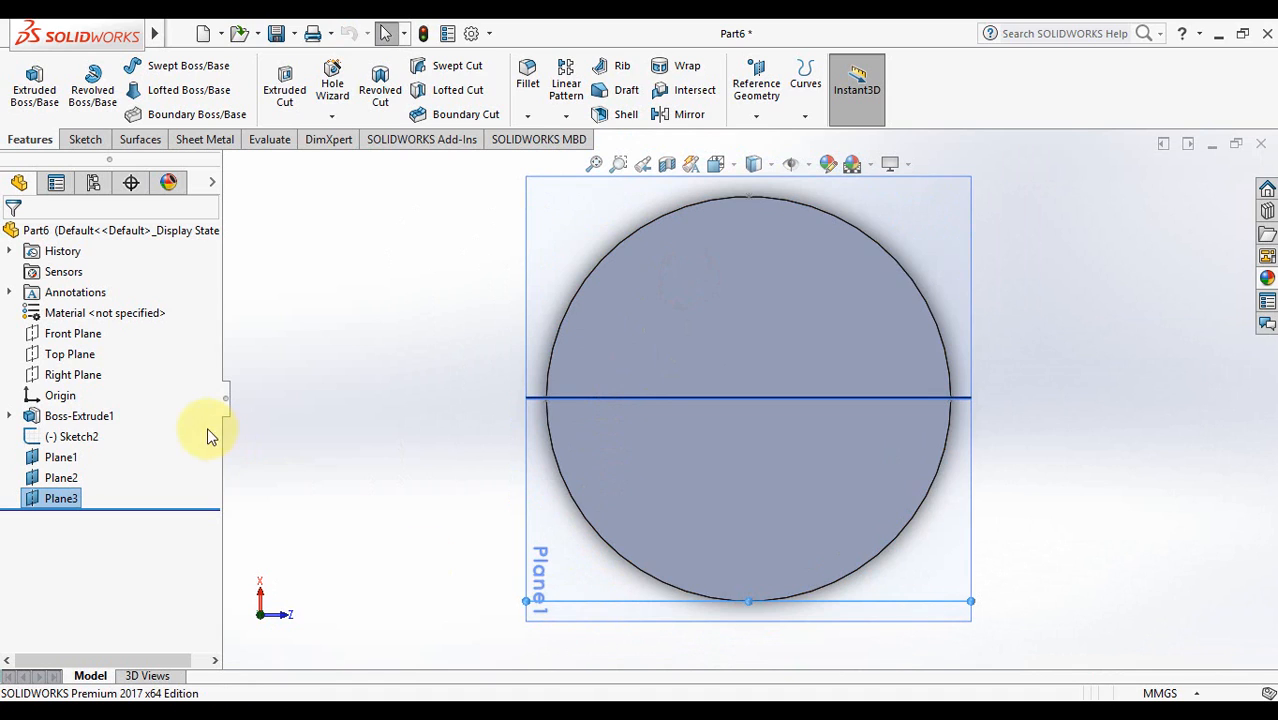
click(70, 457)
click(101, 431)
click(61, 478)
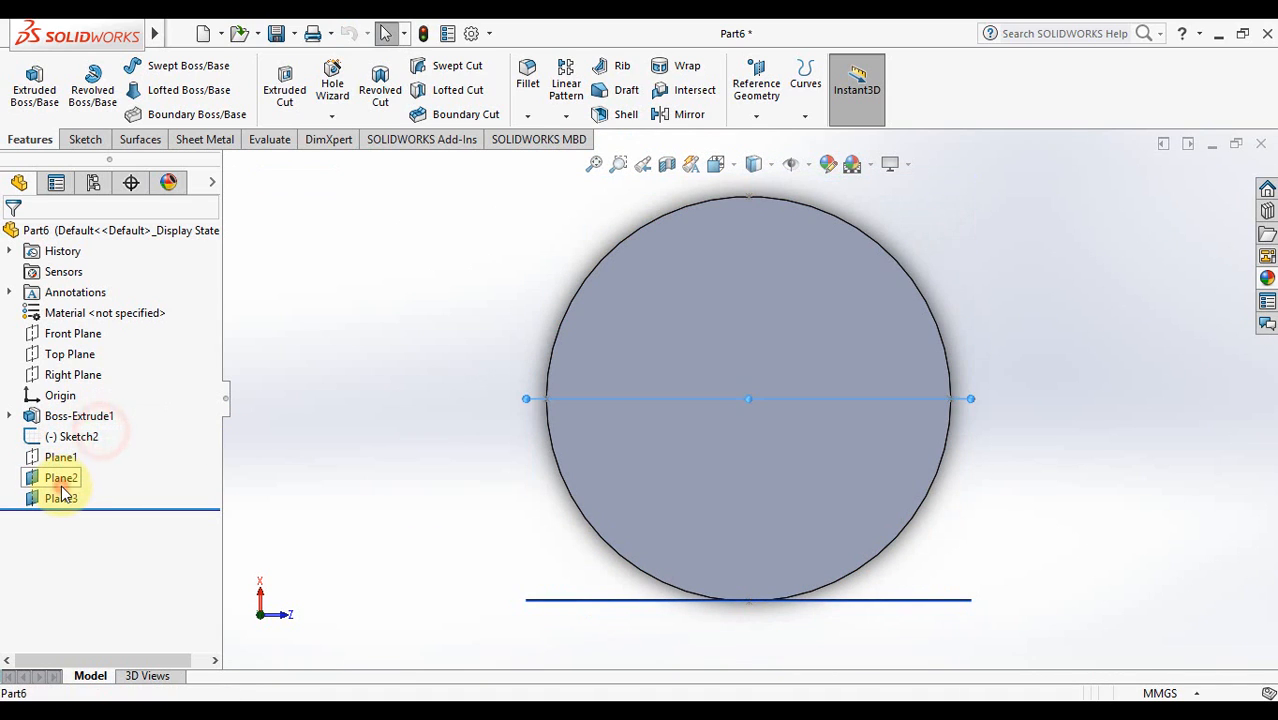
click(106, 450)
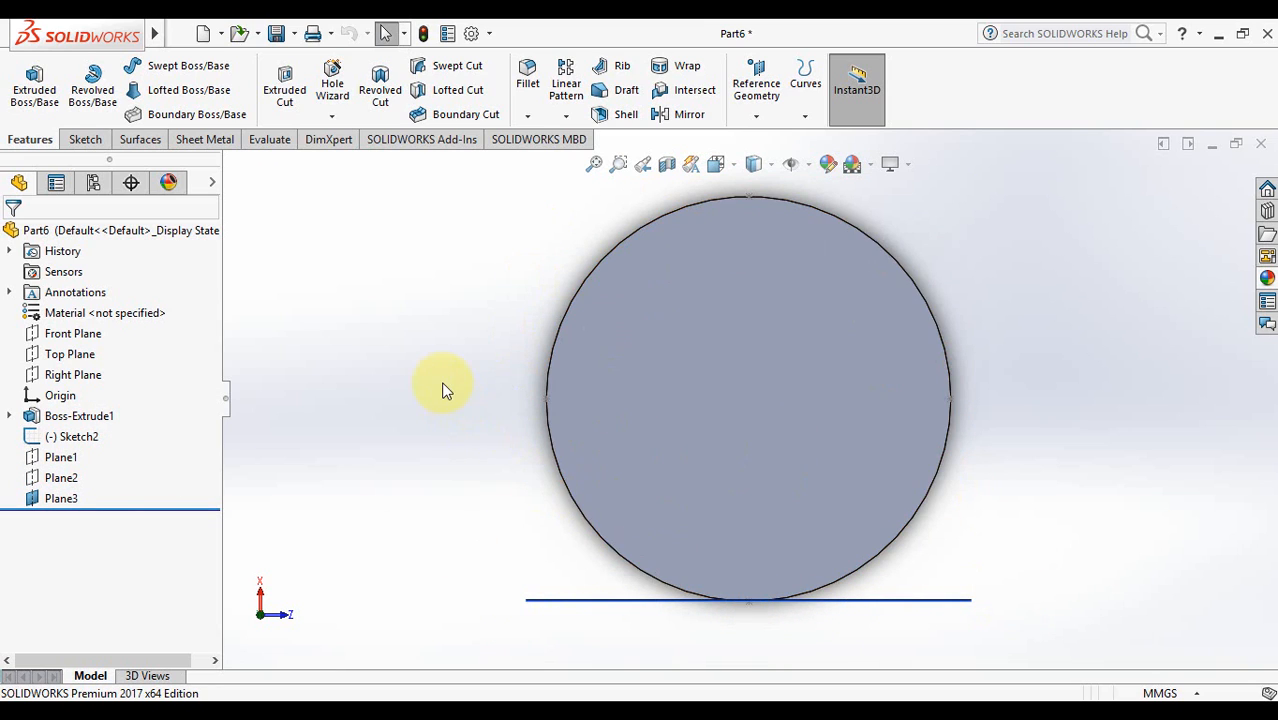
- Examine how the tangent plane touches the cylinder's side face from tilted and side-on views
key(Up)
key(Up)
key(Up)
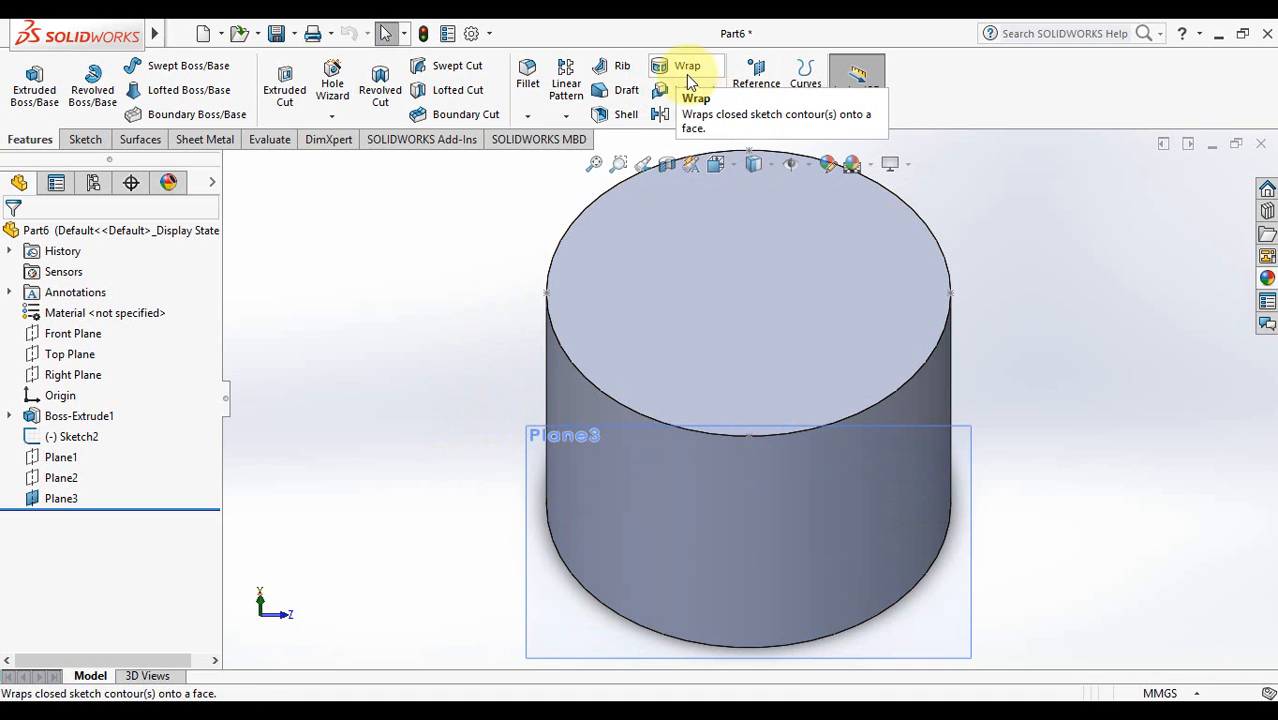
key(Down)
key(Down)
key(Down)
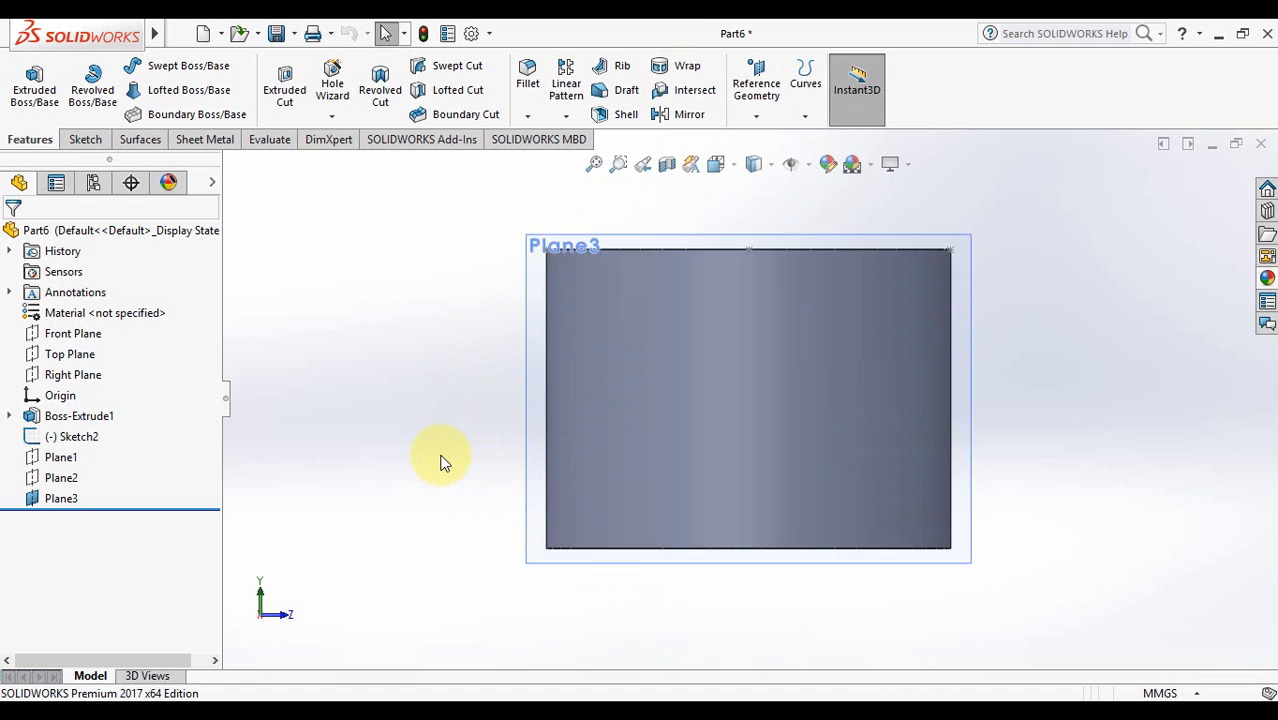
key(Up)
key(Up)
key(Up)
key(Up)
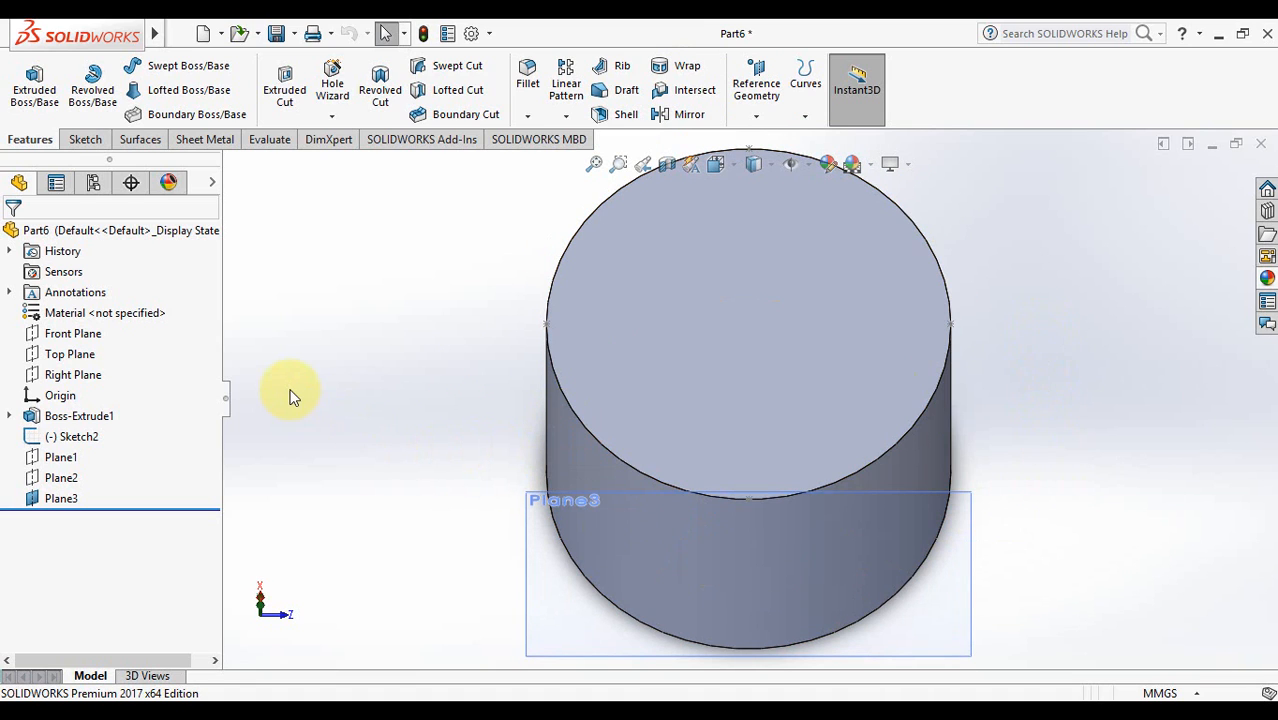
key(Down)
key(Down)
key(Down)
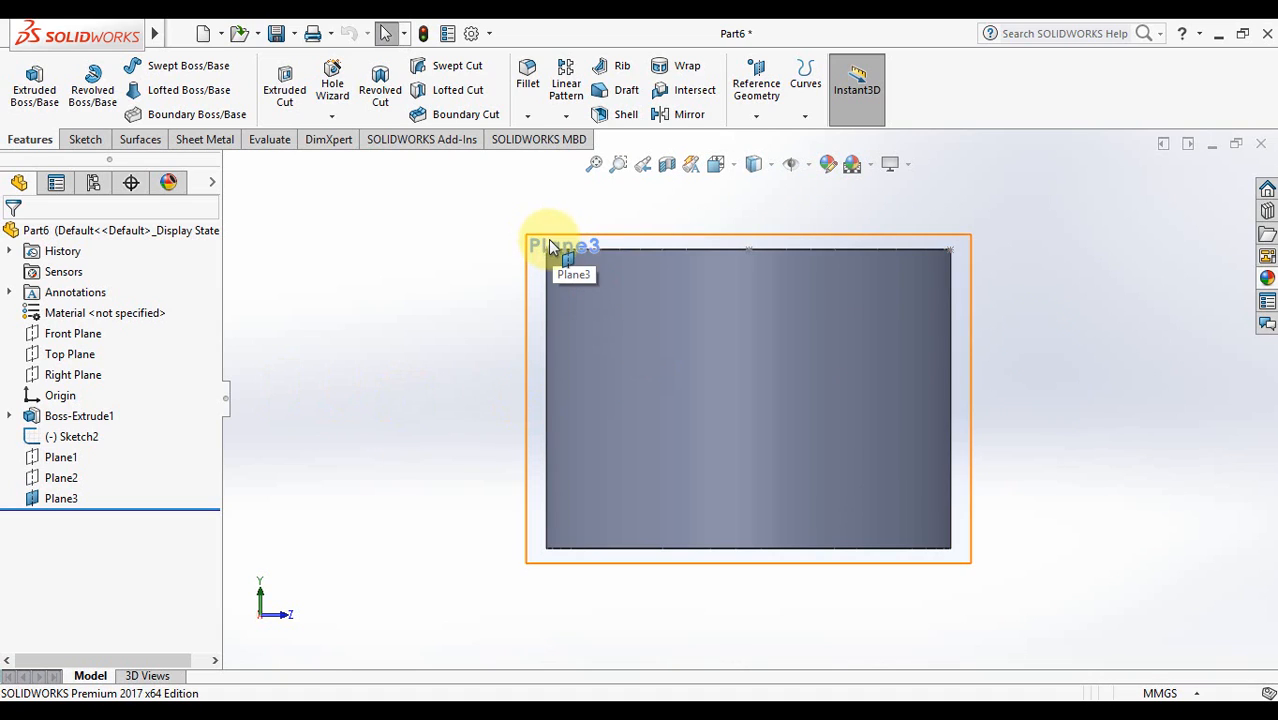
key(Up)
key(Up)
key(Up)
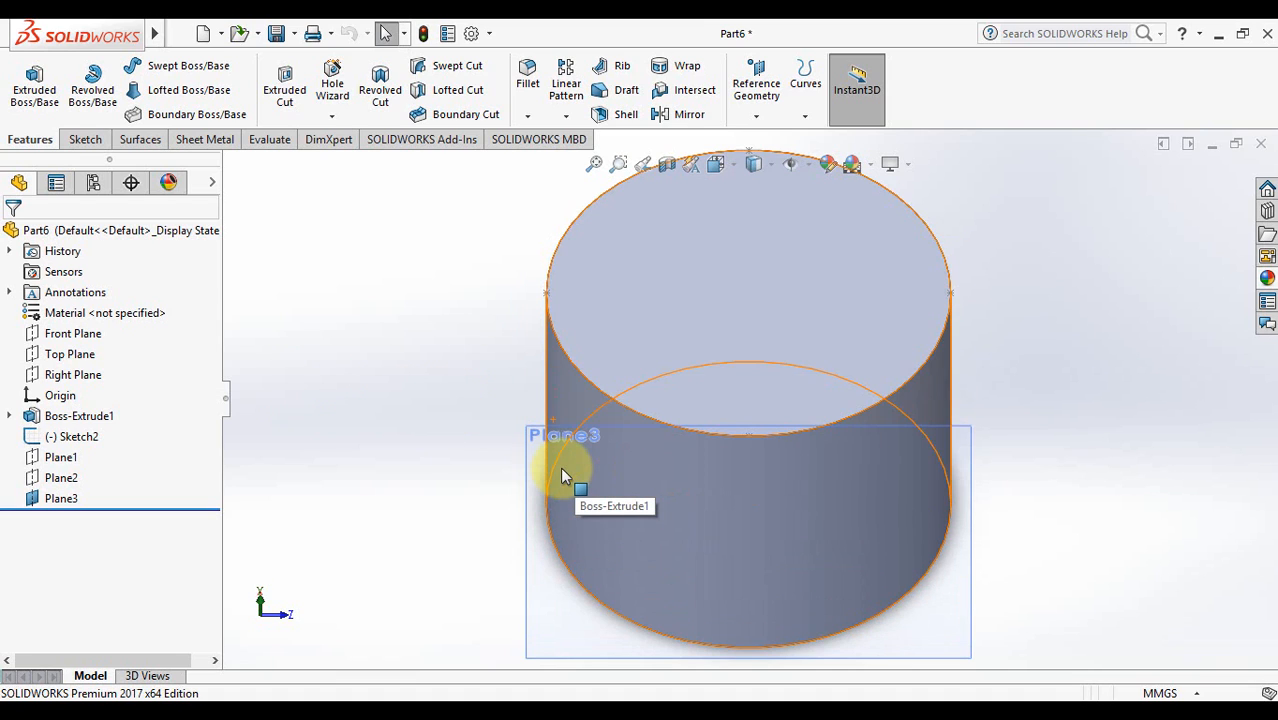
key(Down)
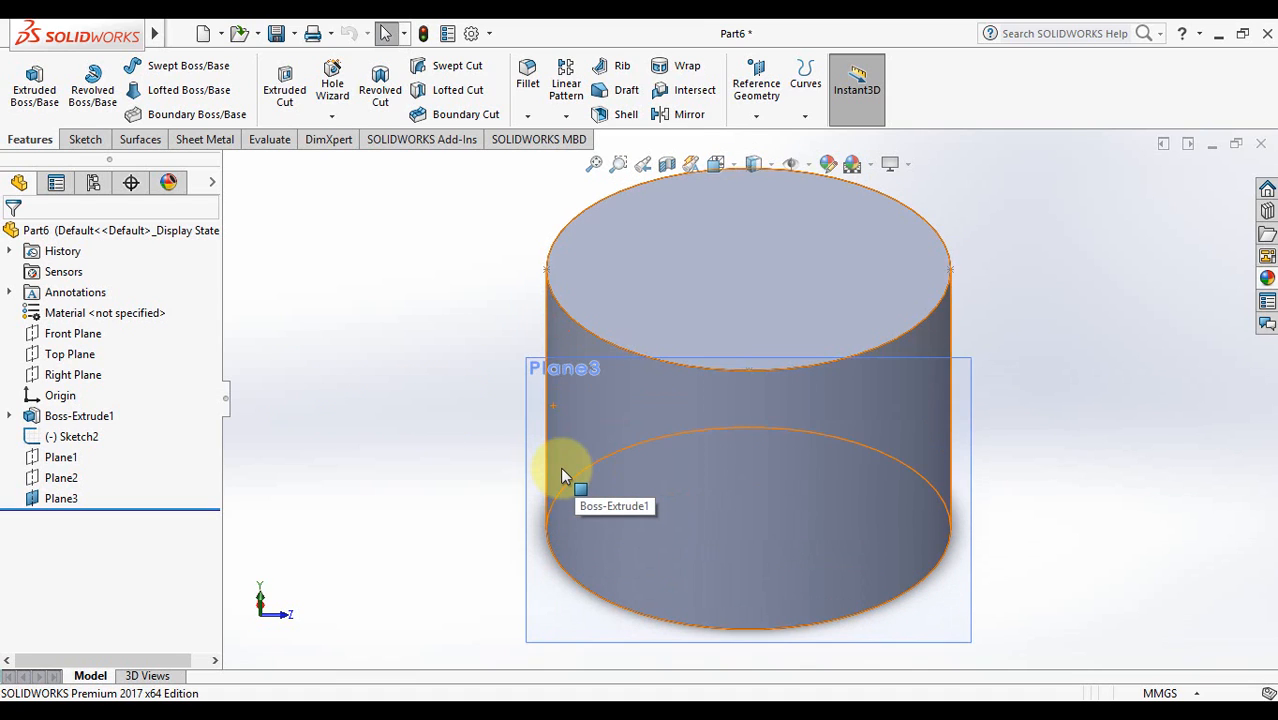
- Start a sketch on the tangent plane, Plane3, with the Circle tool
click(62, 499)
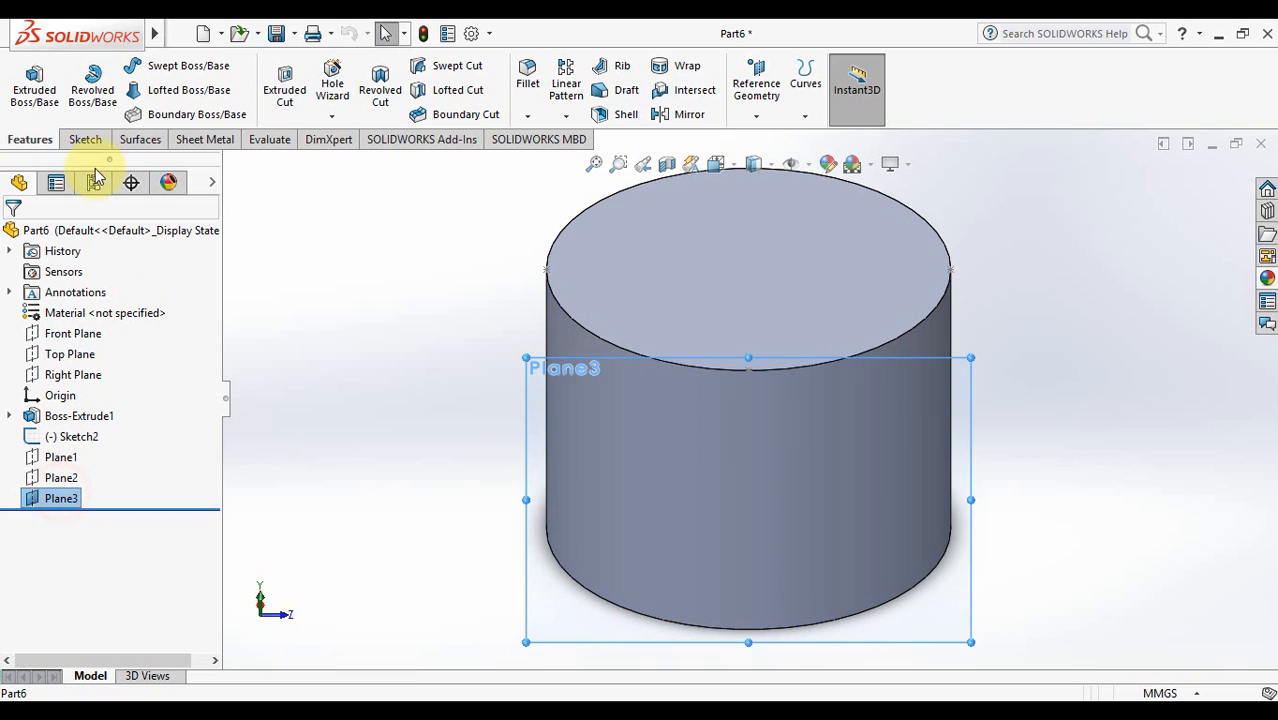
click(84, 139)
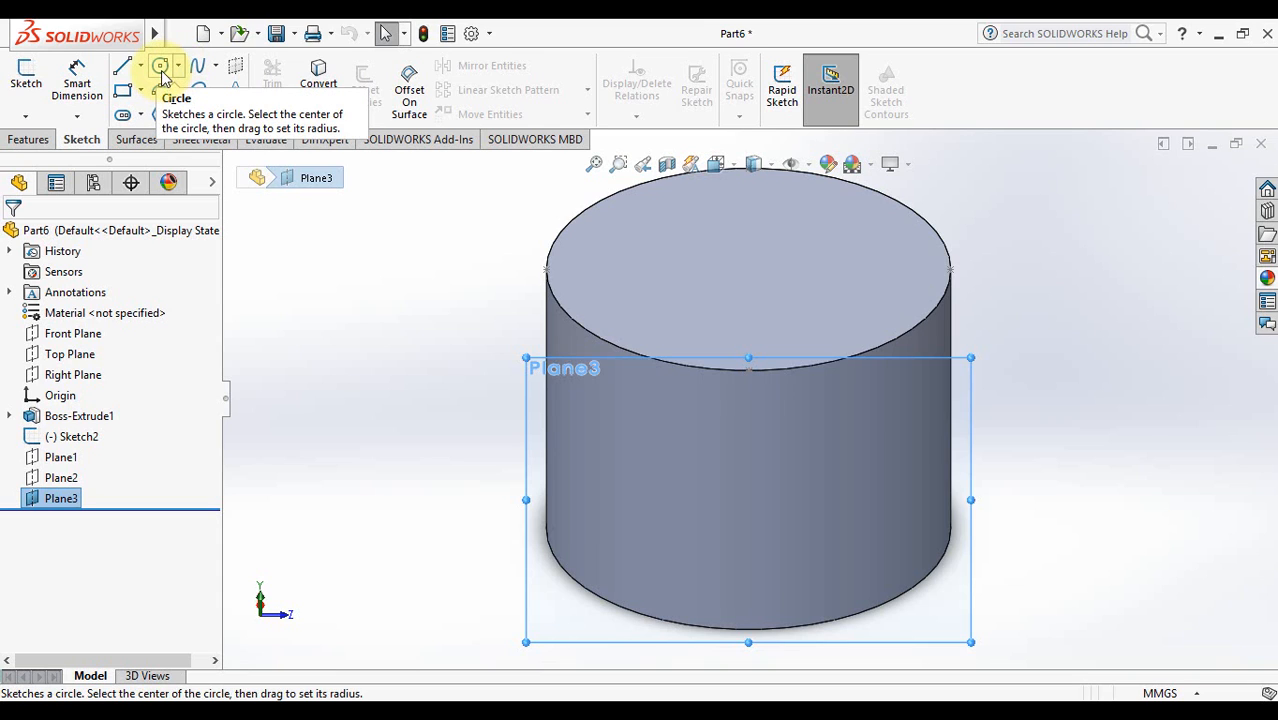
click(160, 68)
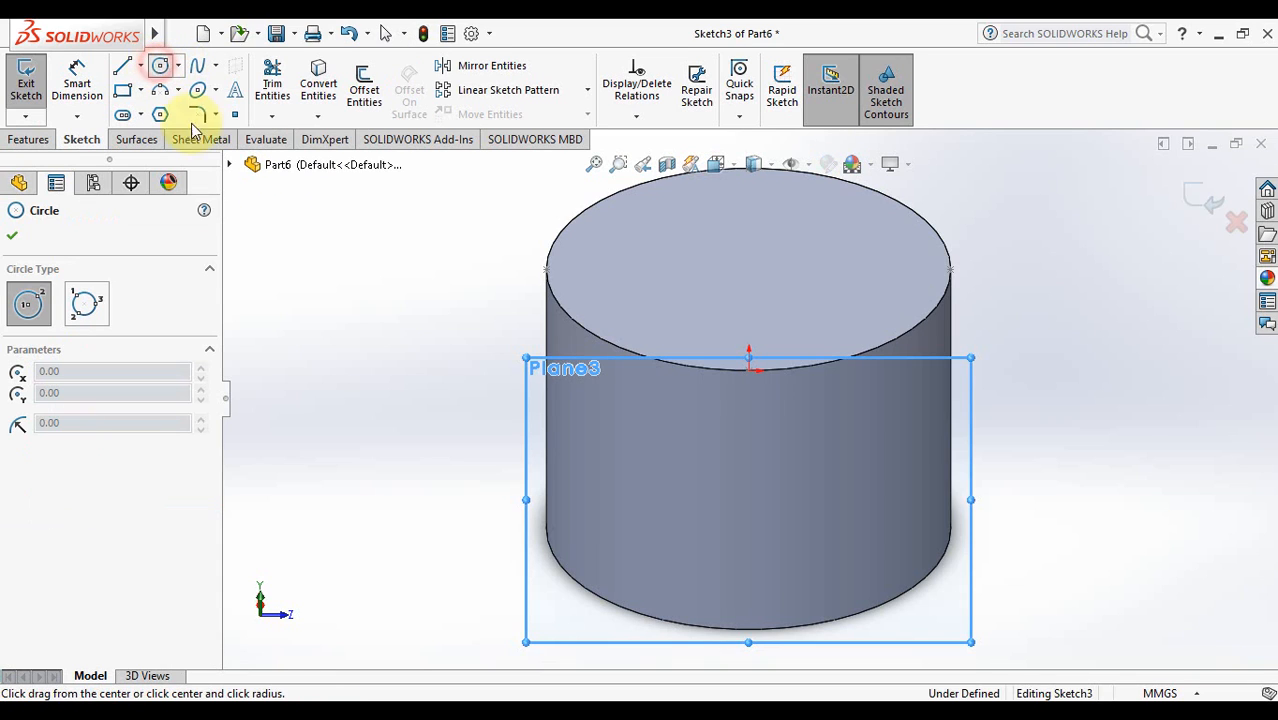
right_click(546, 377)
click(533, 362)
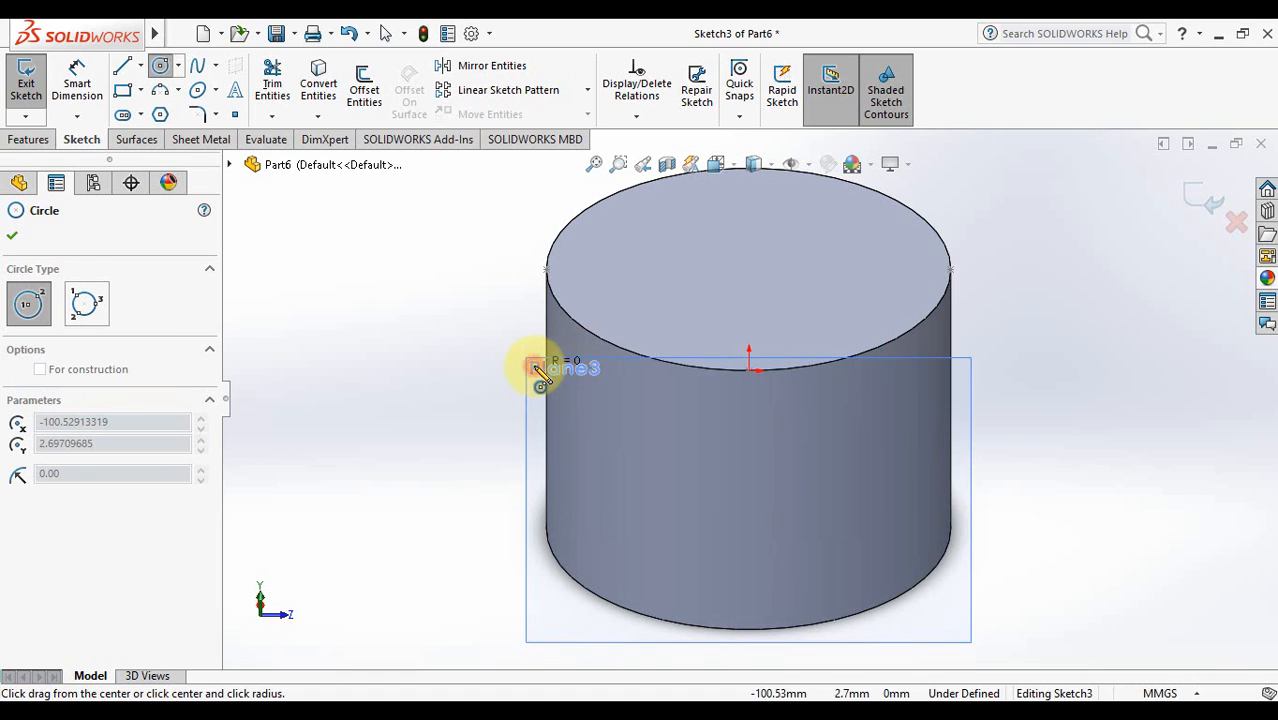
key(Escape)
- Sketch a circle of about 63 mm radius on the tangent plane in the Left view, centred directly below the sketch origin
click(732, 167)
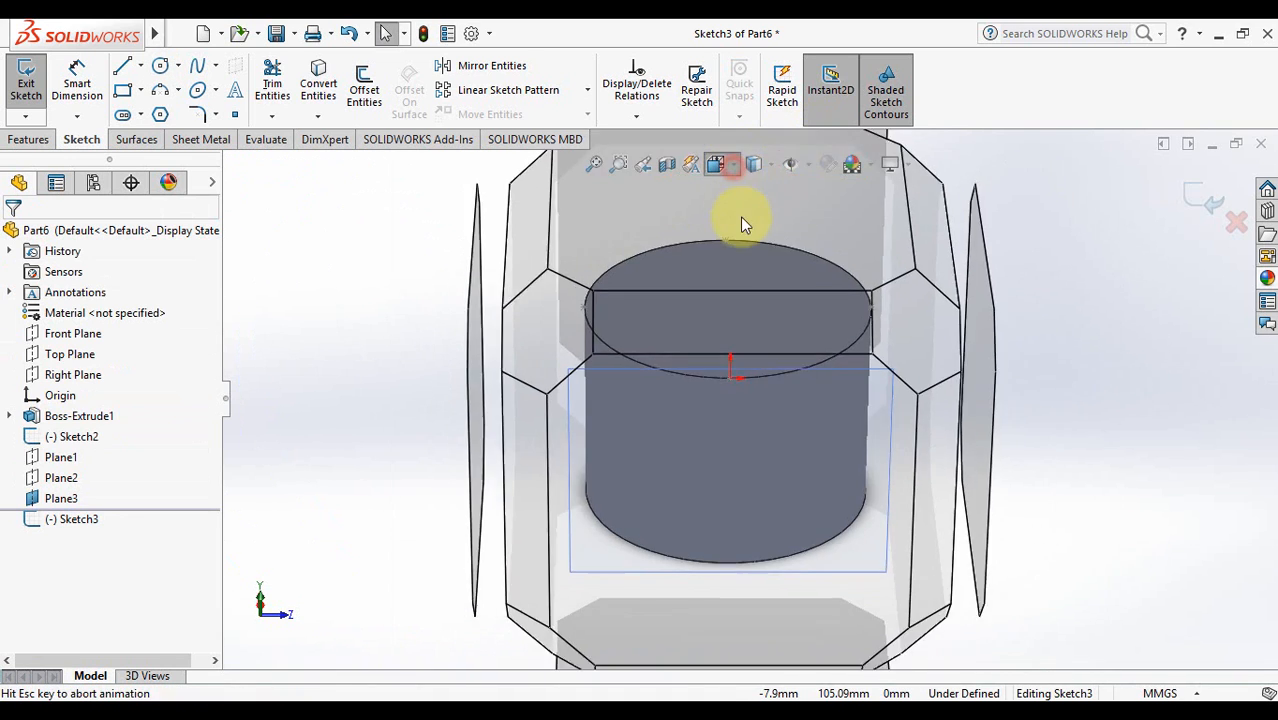
click(673, 438)
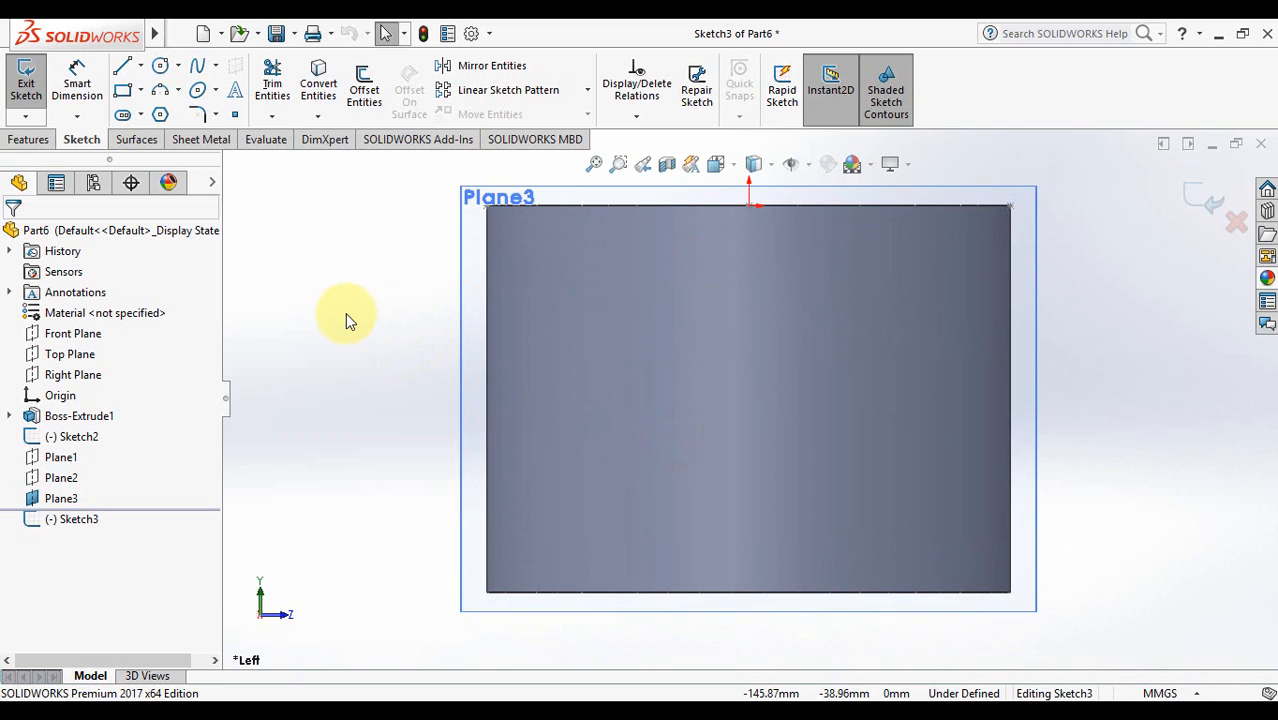
click(165, 68)
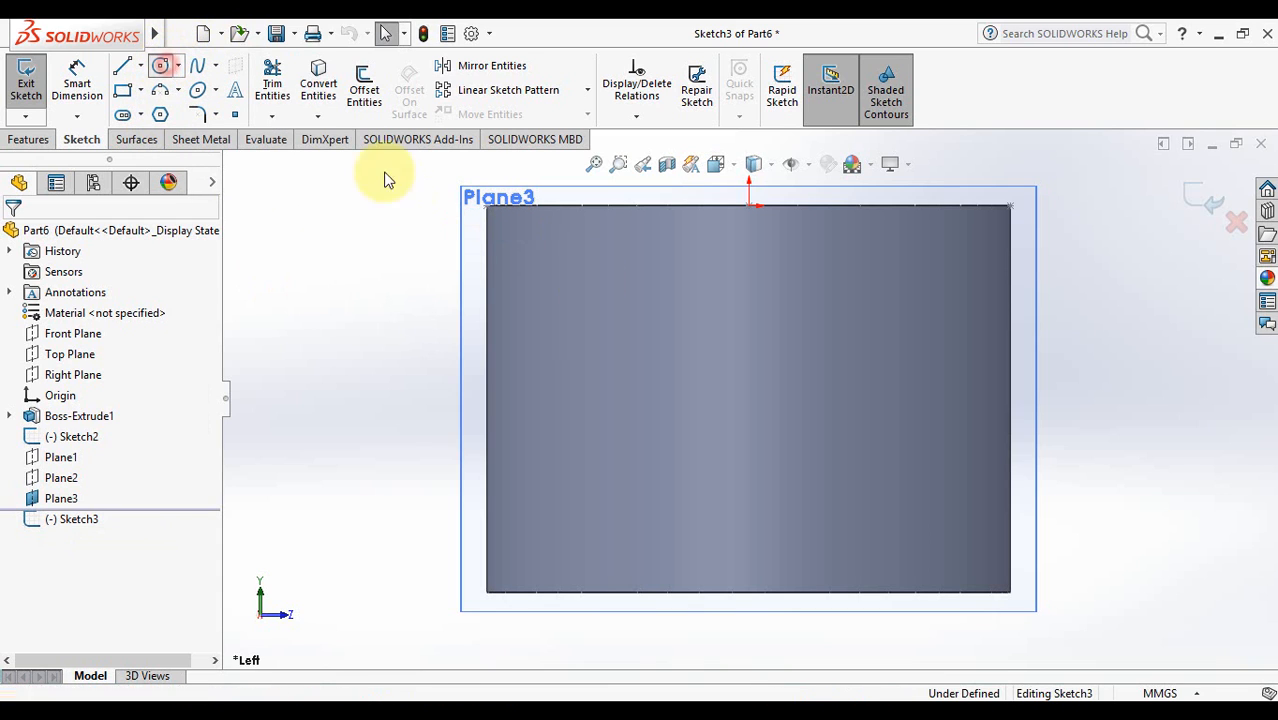
click(750, 408)
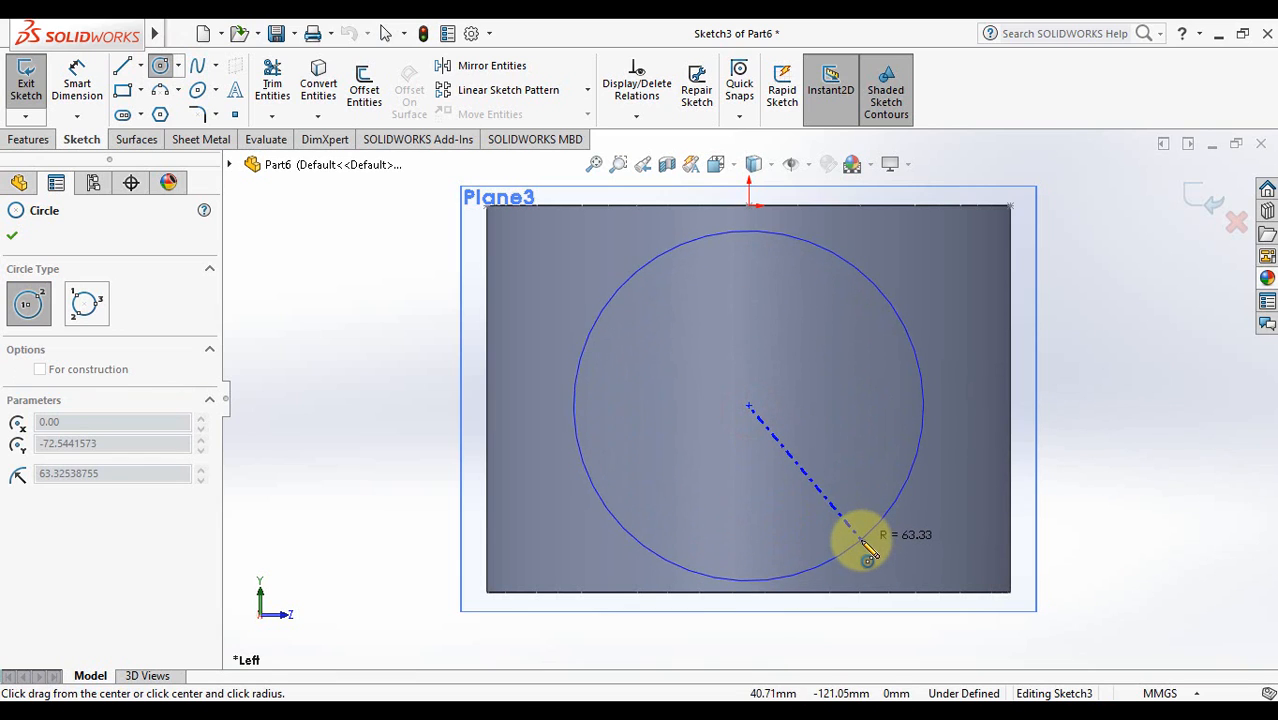
click(859, 535)
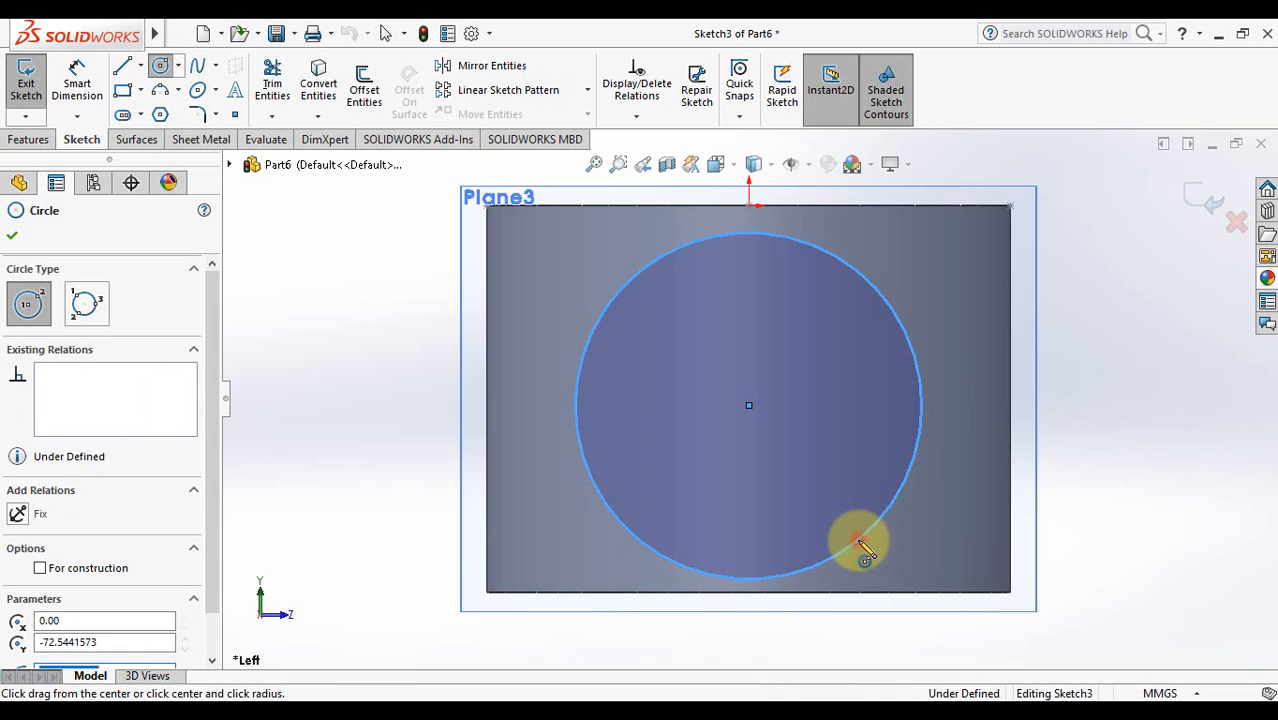
- Sketch two small circles of about 11 mm and 10 mm radius as level eyes in the large circle's upper half
click(689, 344)
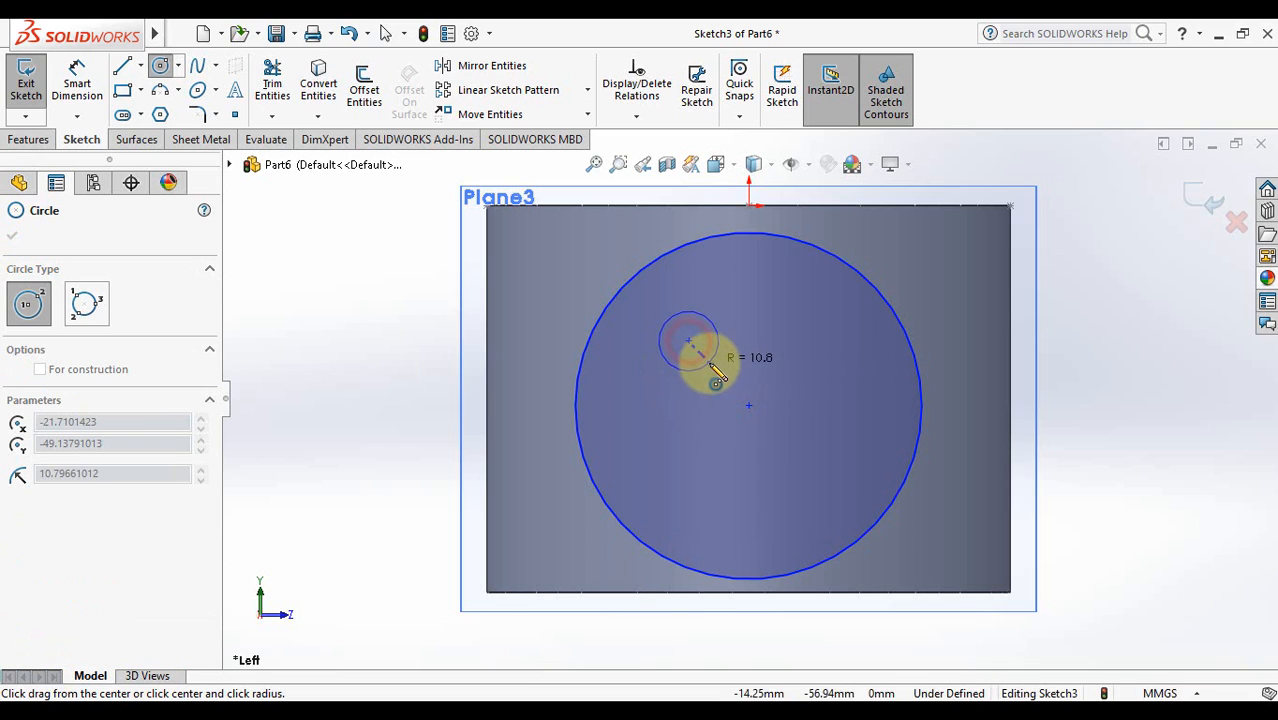
click(716, 377)
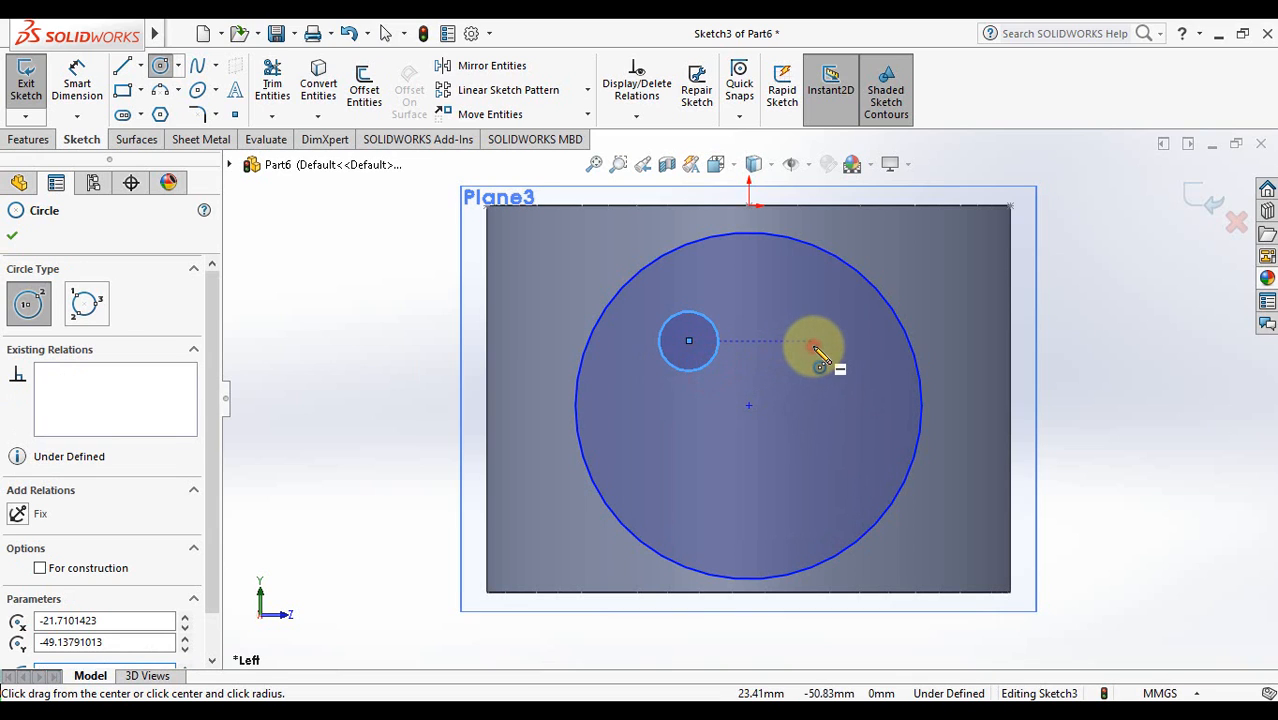
click(814, 344)
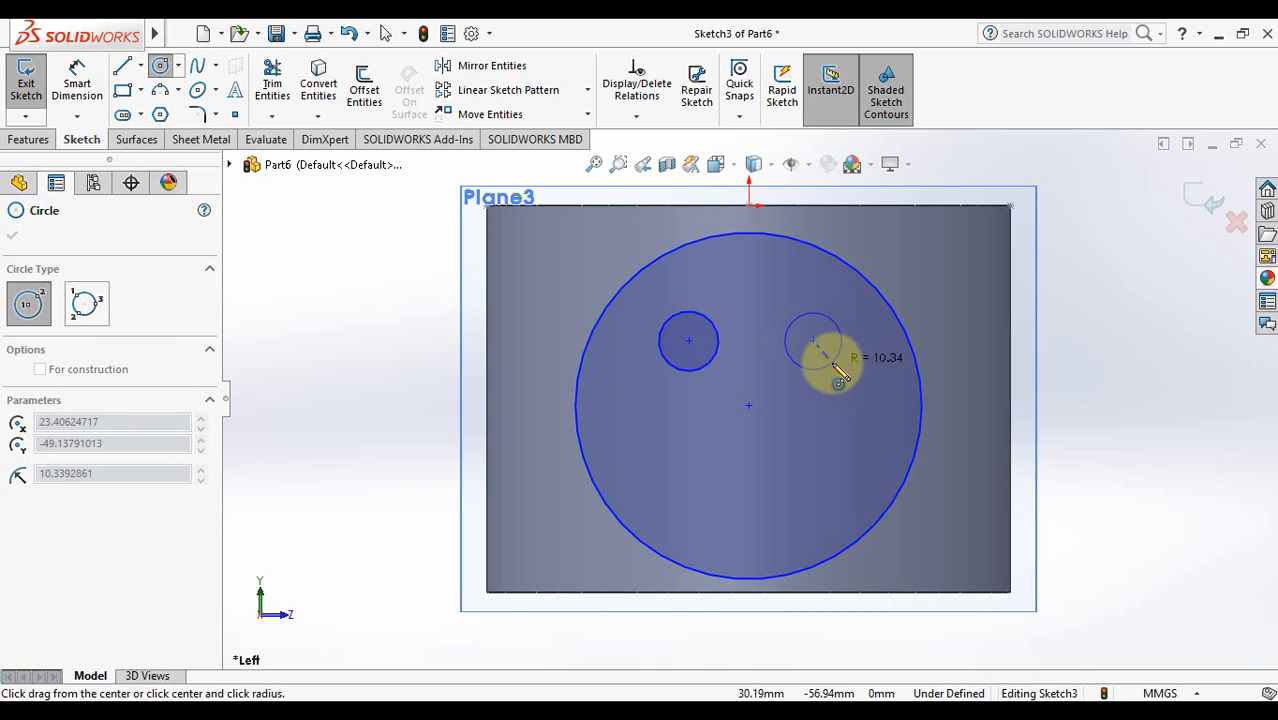
click(828, 360)
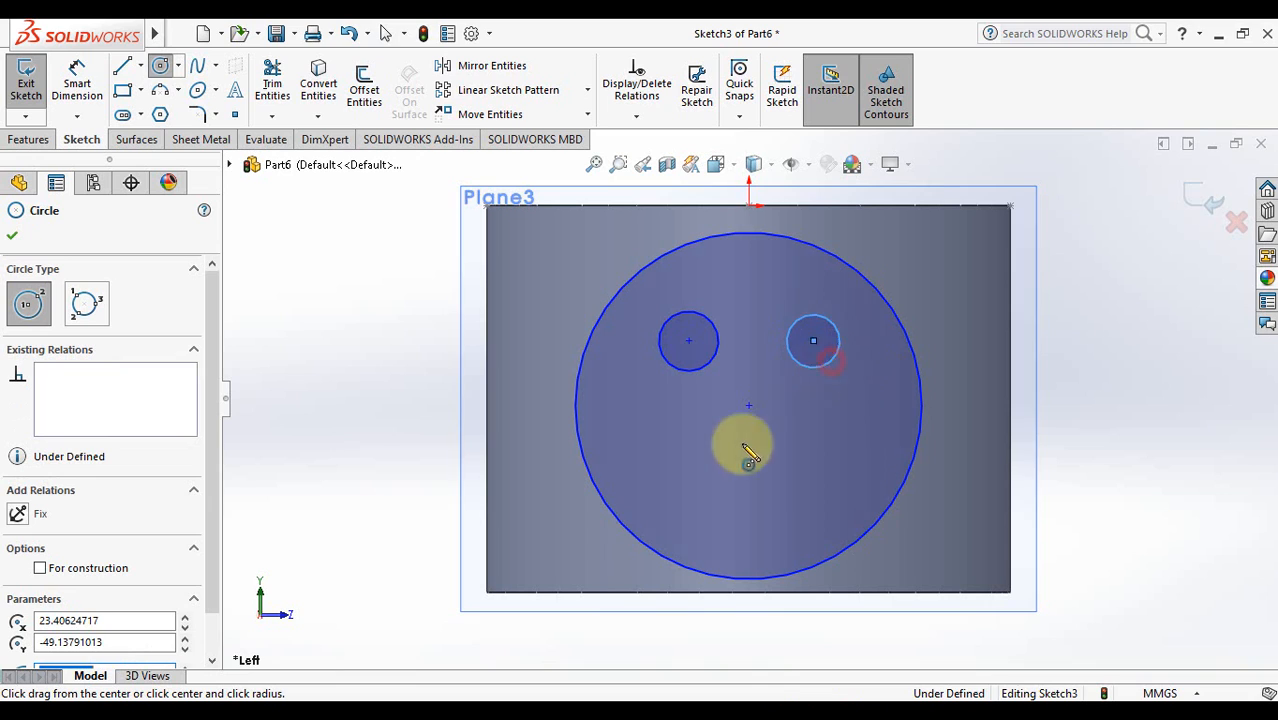
- Sketch a crescent-shaped smiling mouth below the eyes from two 3-point arcs sharing their endpoints, and exit the sketch
click(162, 92)
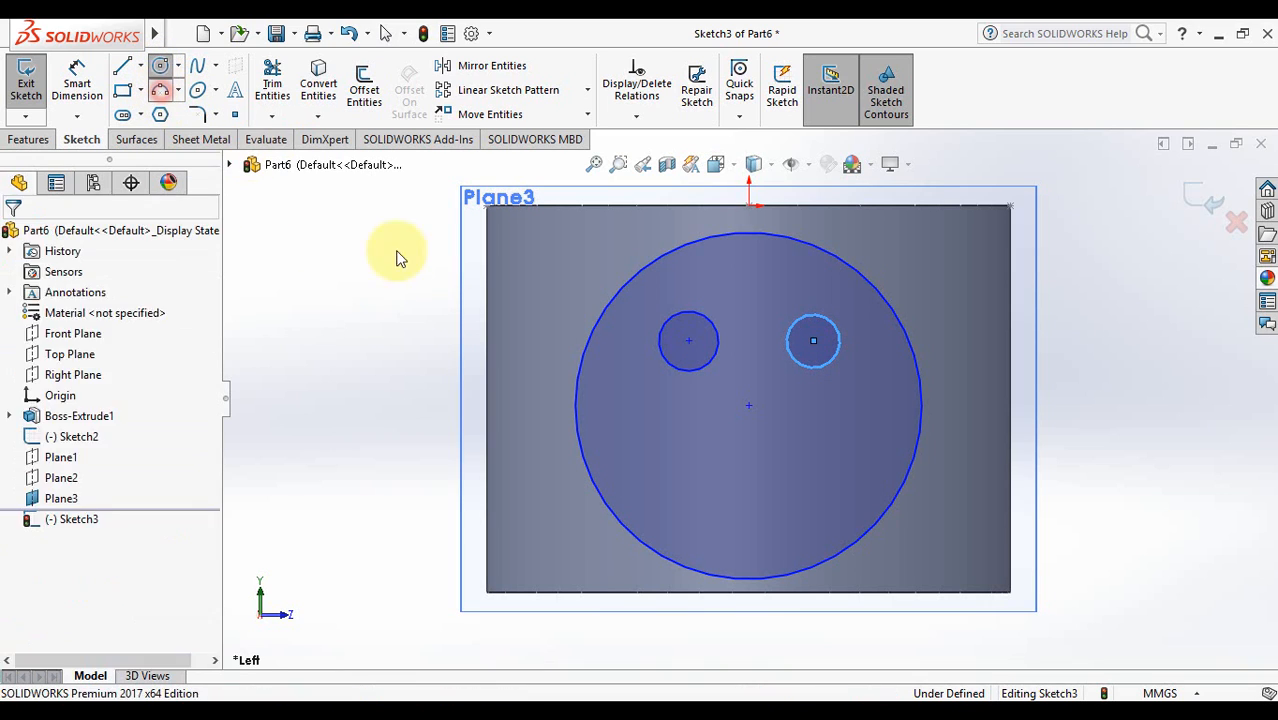
click(653, 450)
click(861, 449)
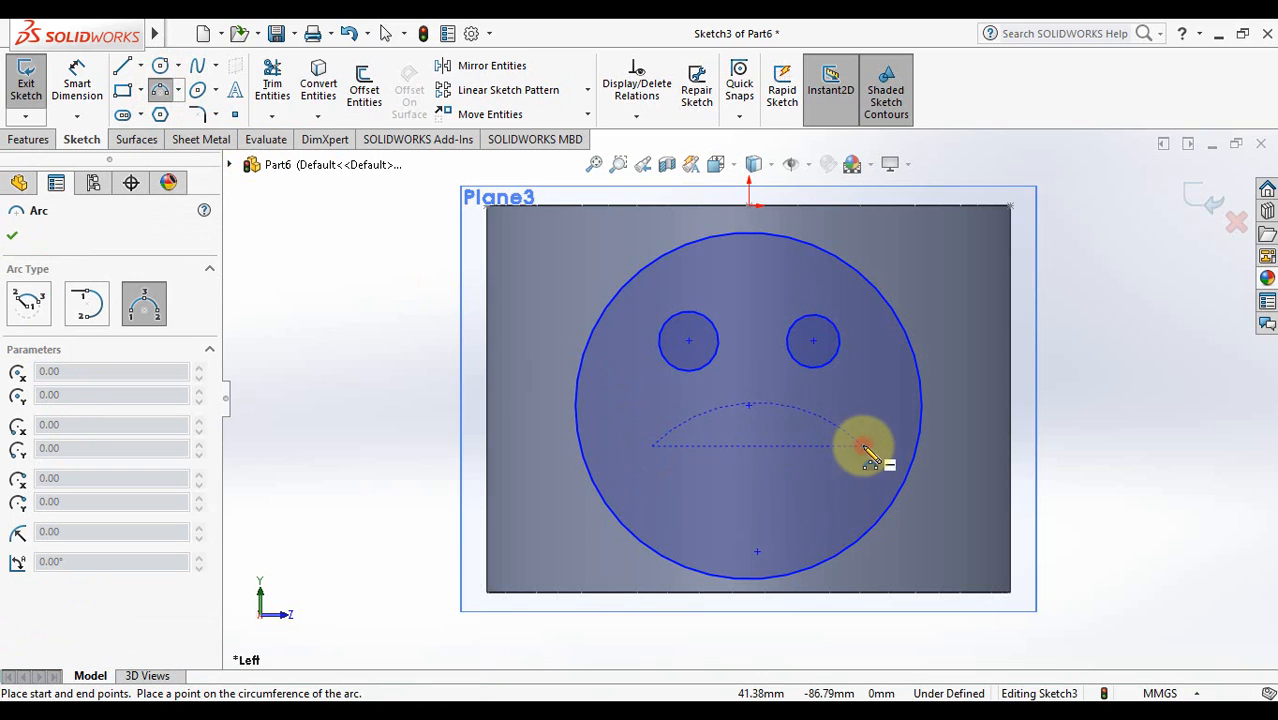
click(752, 536)
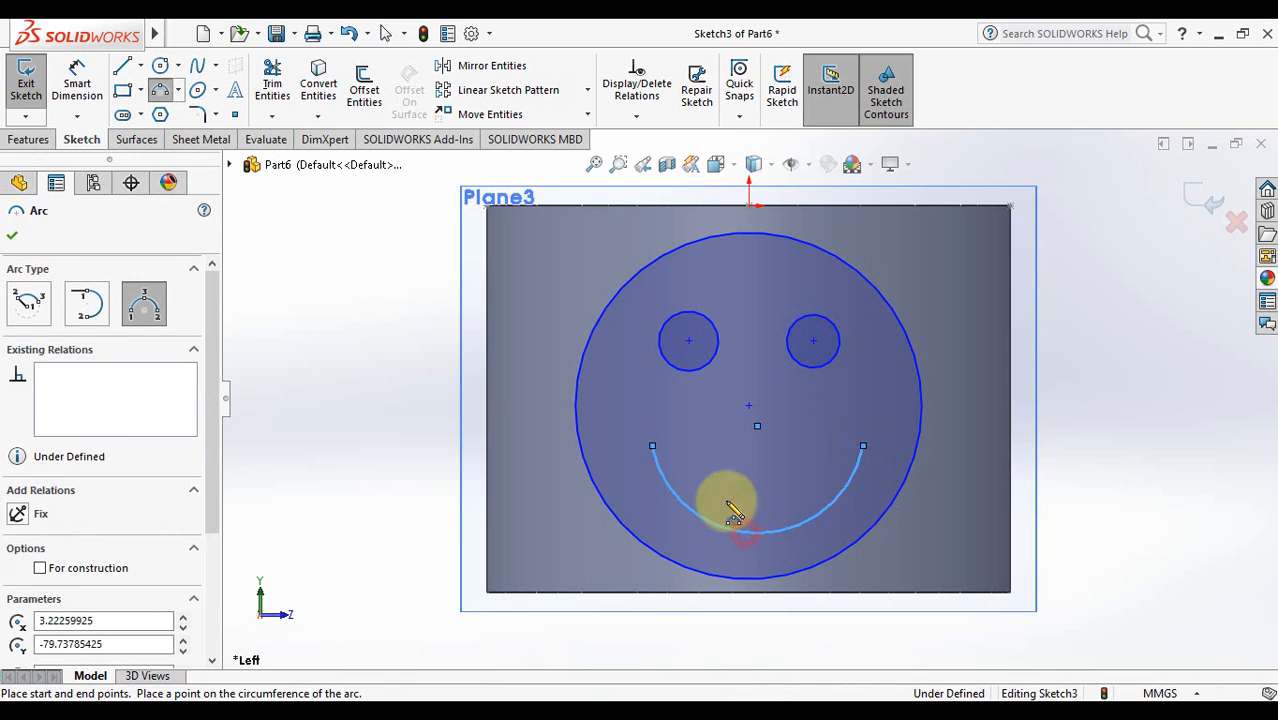
click(651, 448)
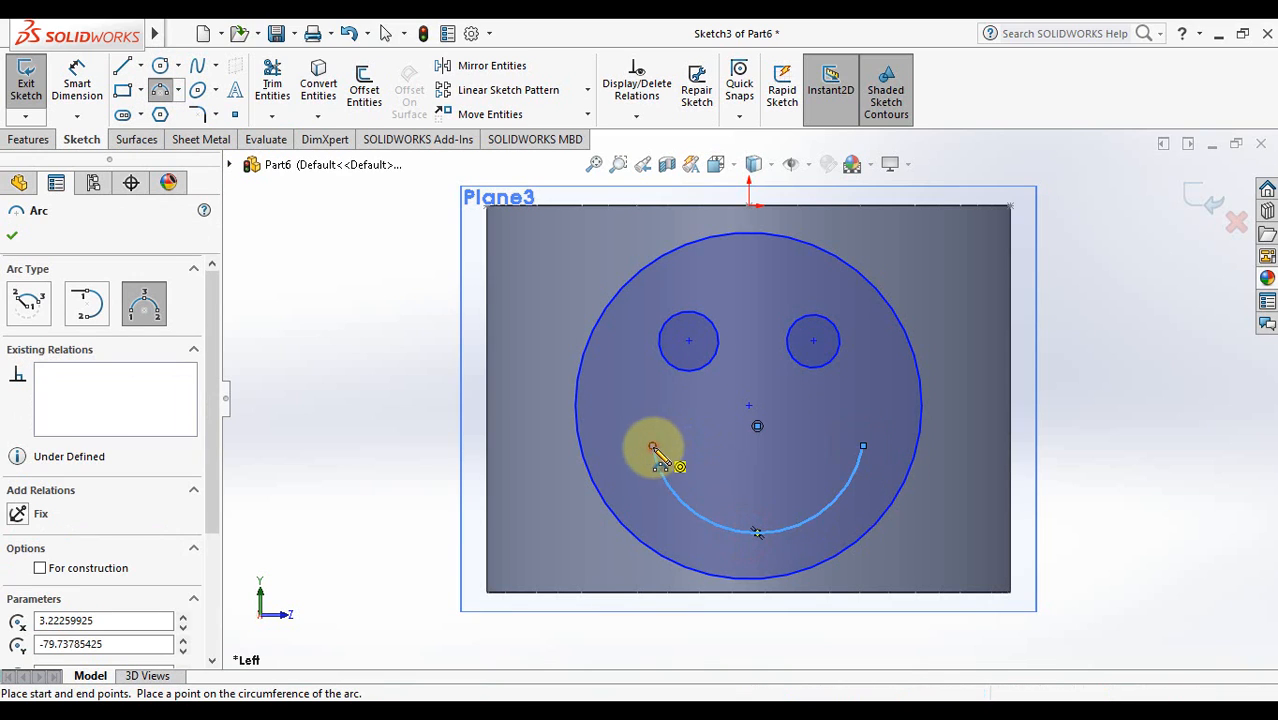
click(861, 447)
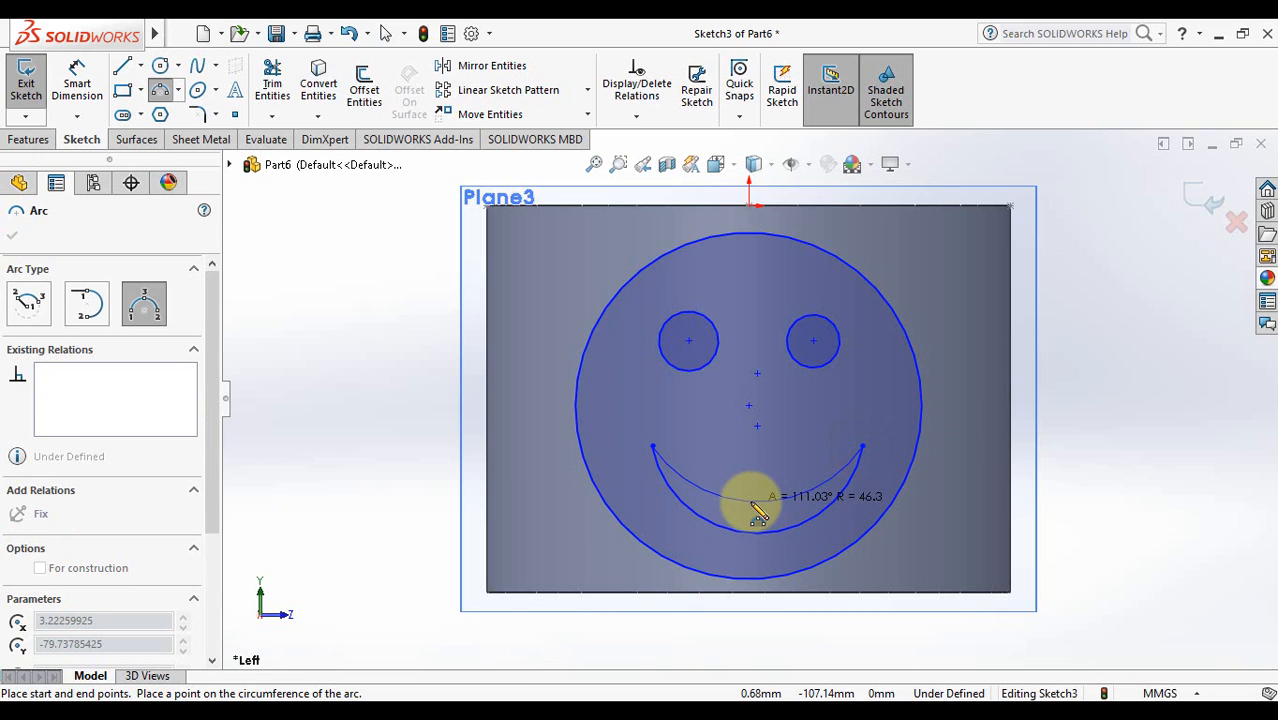
click(756, 500)
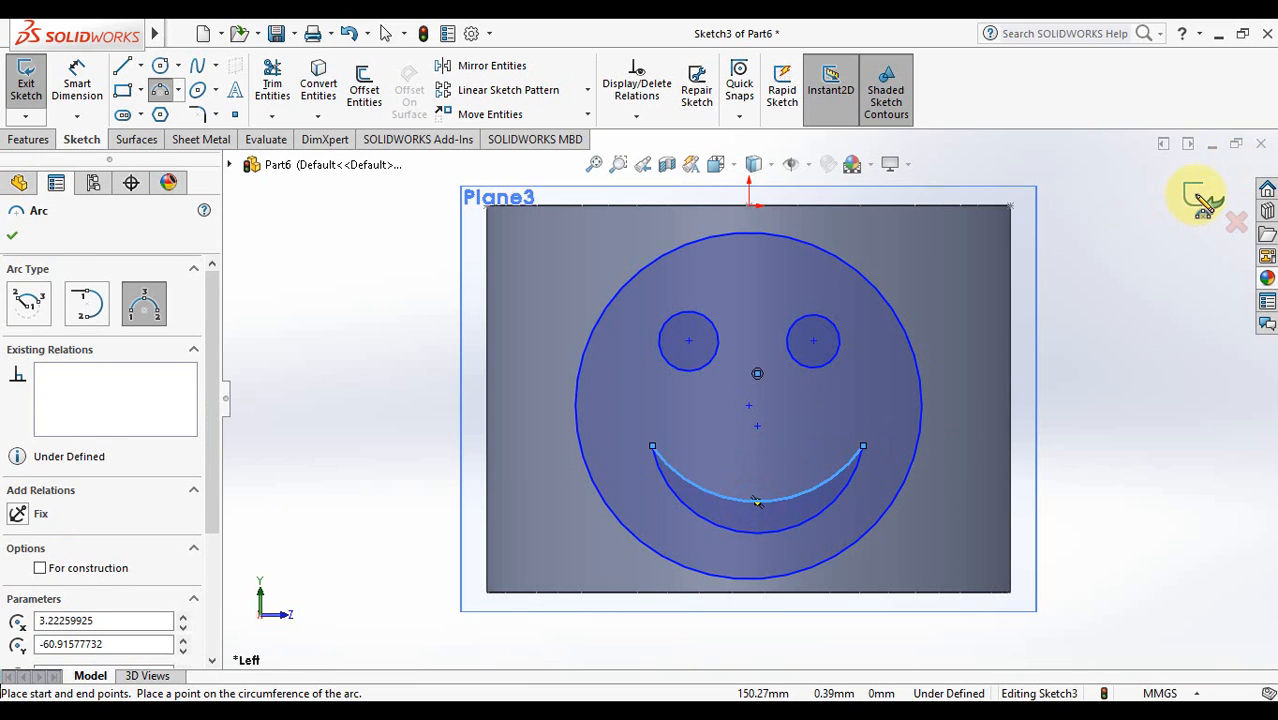
key(Escape)
click(1200, 197)
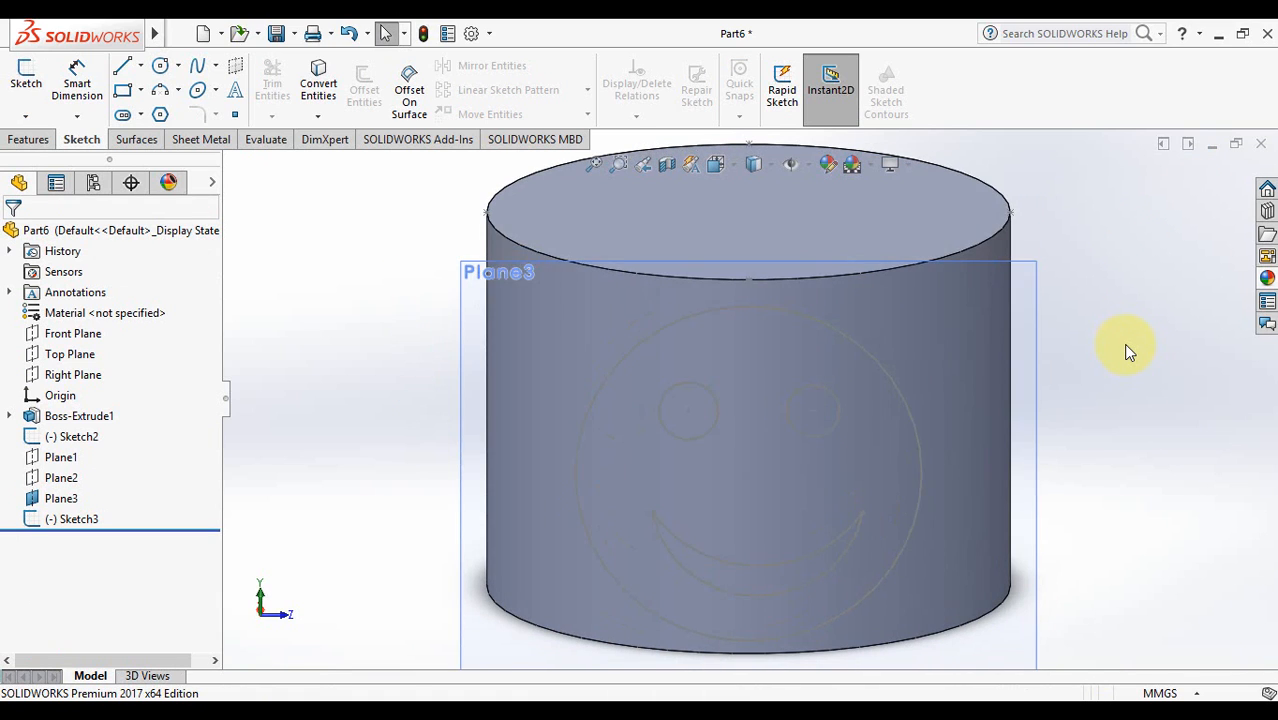
- Examine the smiley sketch's position on the tangent plane relative to the cylinder from above and from tilted views
click(590, 173)
key(Down)
key(Down)
key(Down)
key(Down)
key(Down)
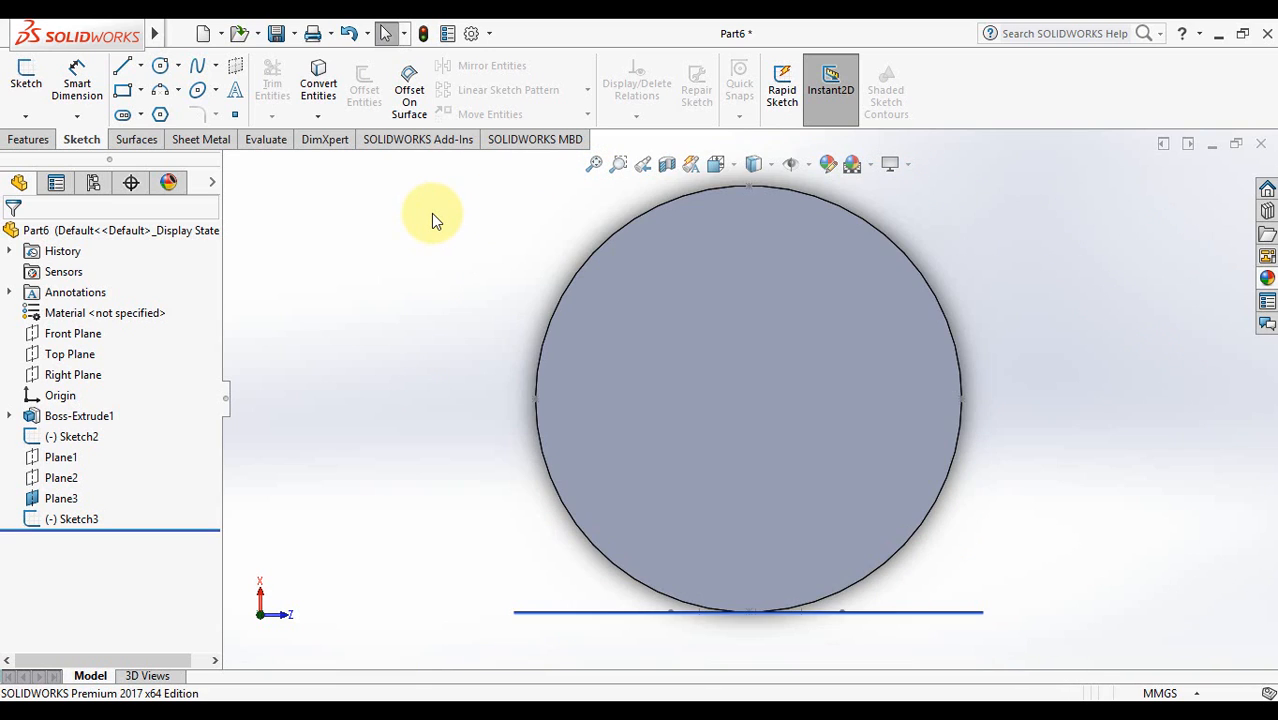
key(Up)
key(Up)
key(Up)
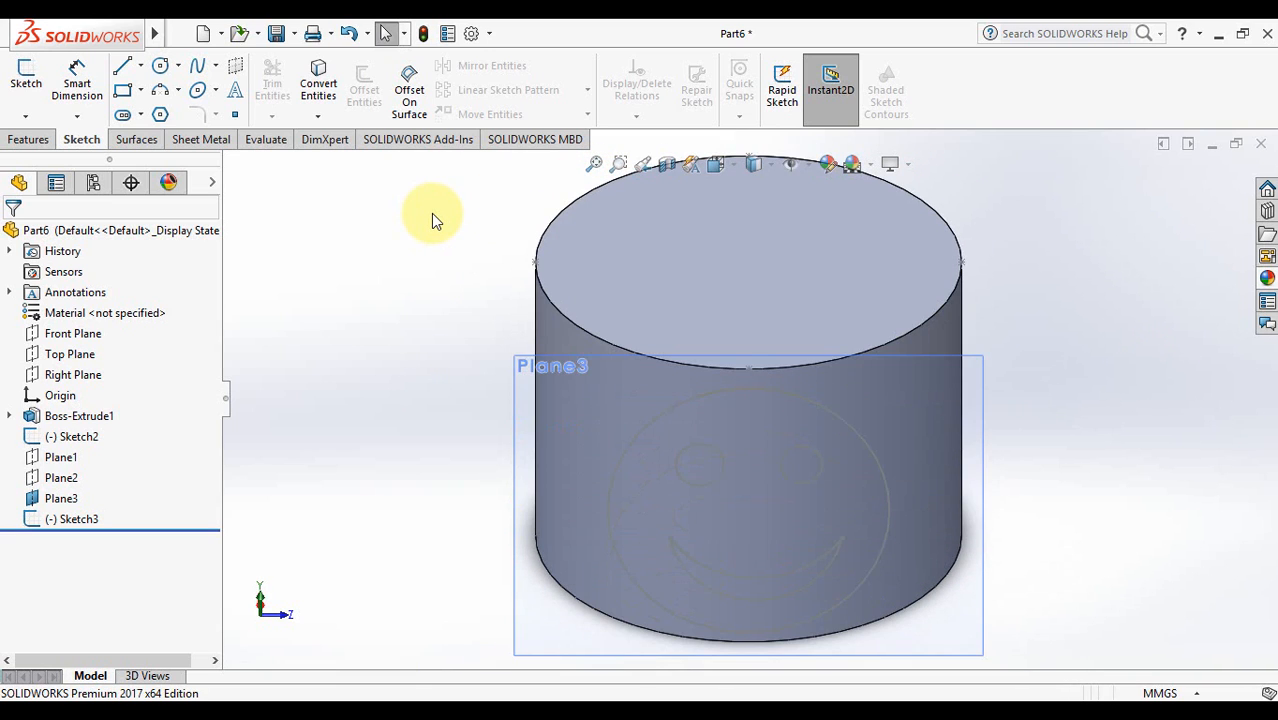
key(Up)
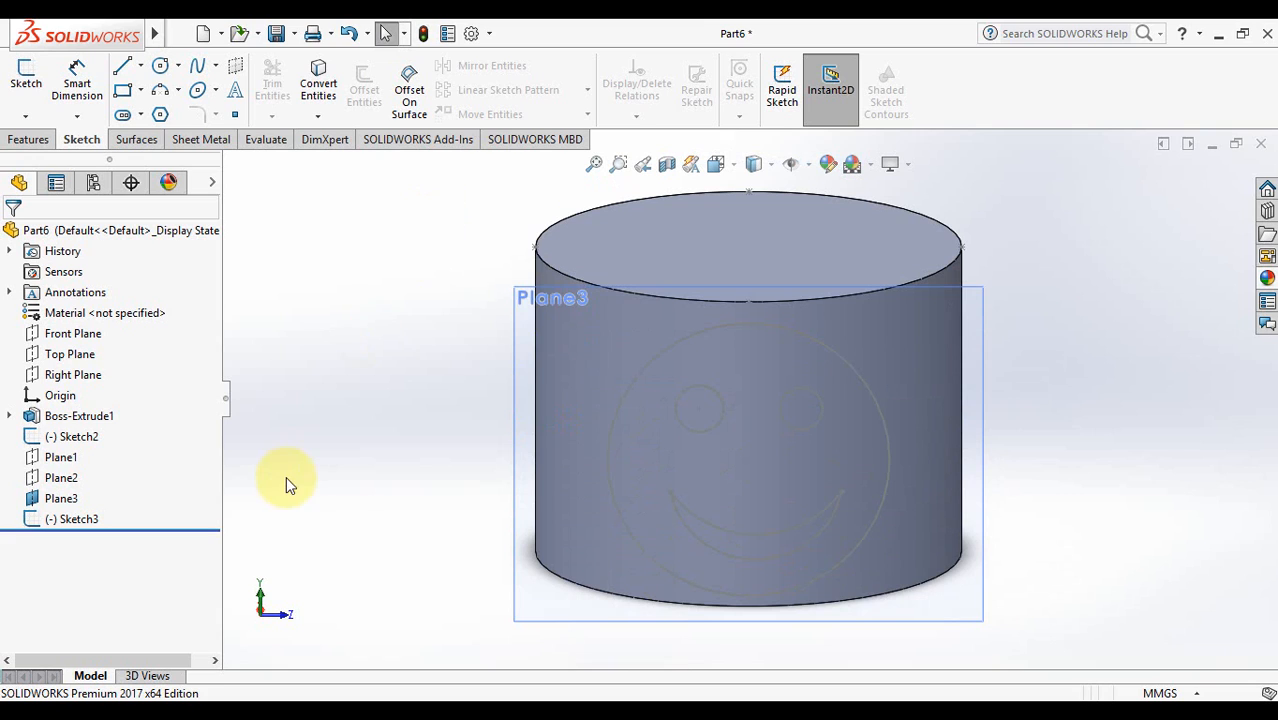
- Start a Wrap feature with the smiley sketch as source and the cylinder's curved side face as target
click(28, 139)
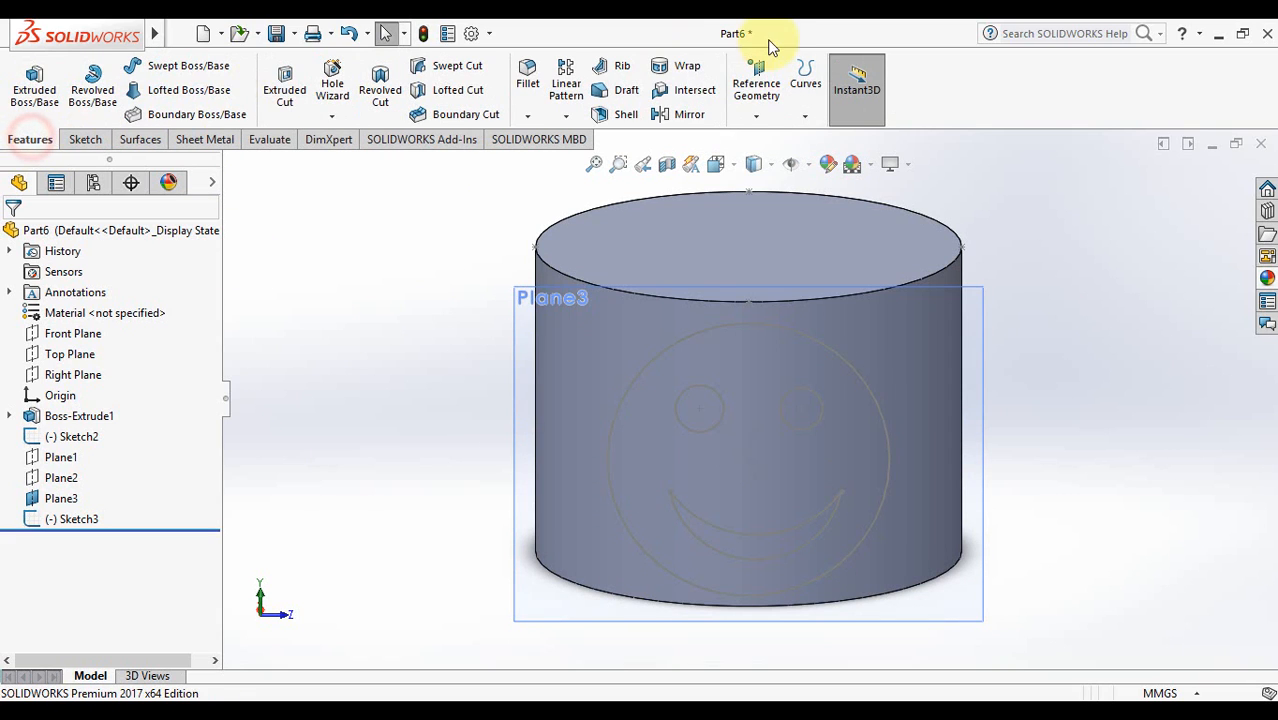
click(699, 66)
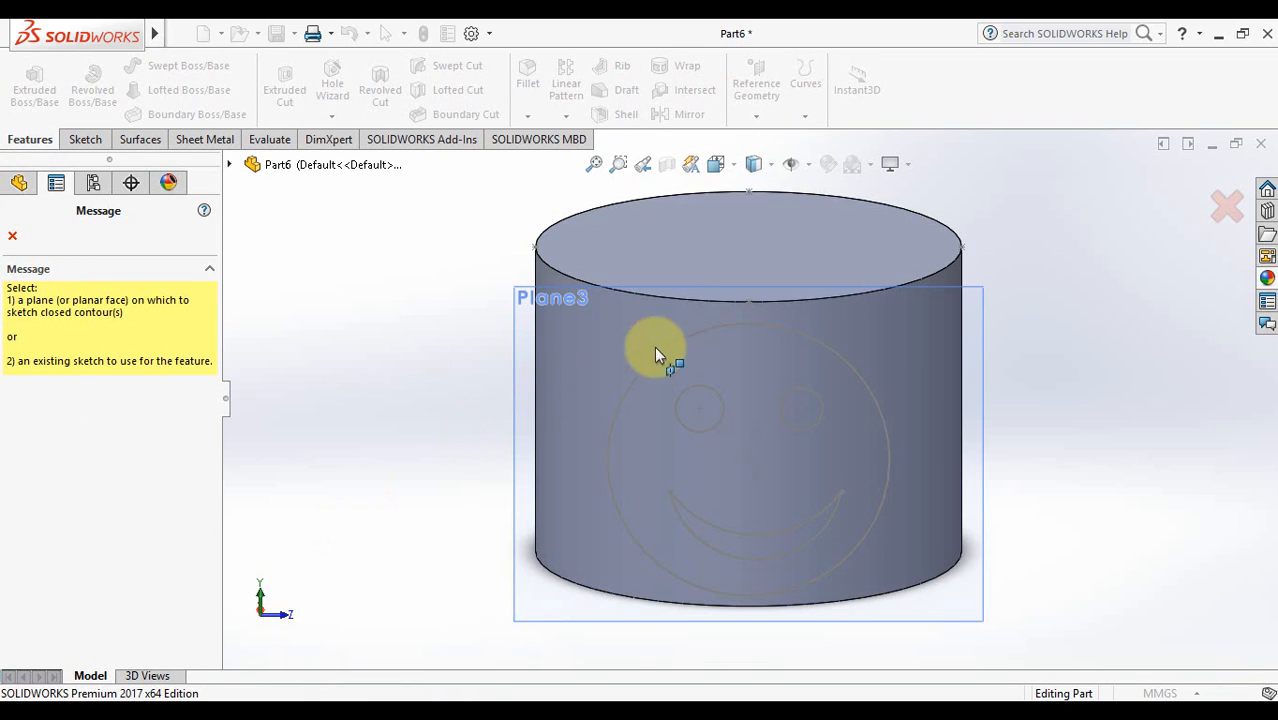
click(613, 483)
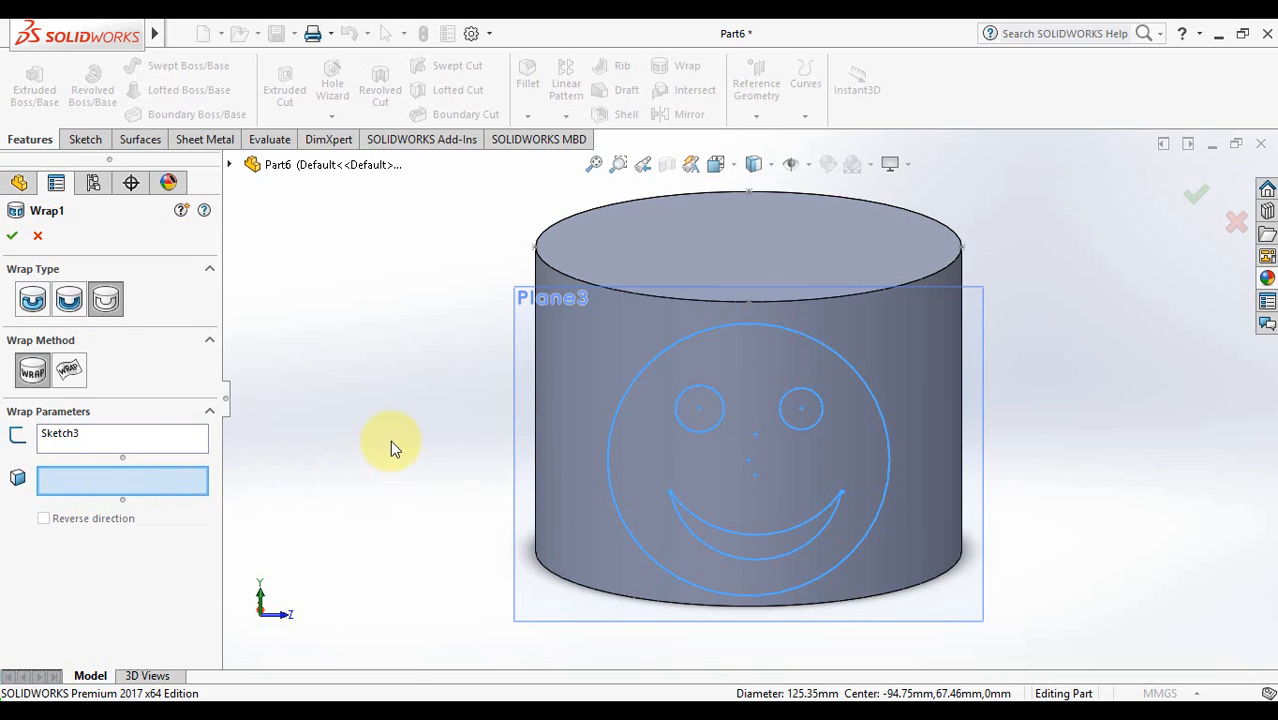
key(Down)
key(Down)
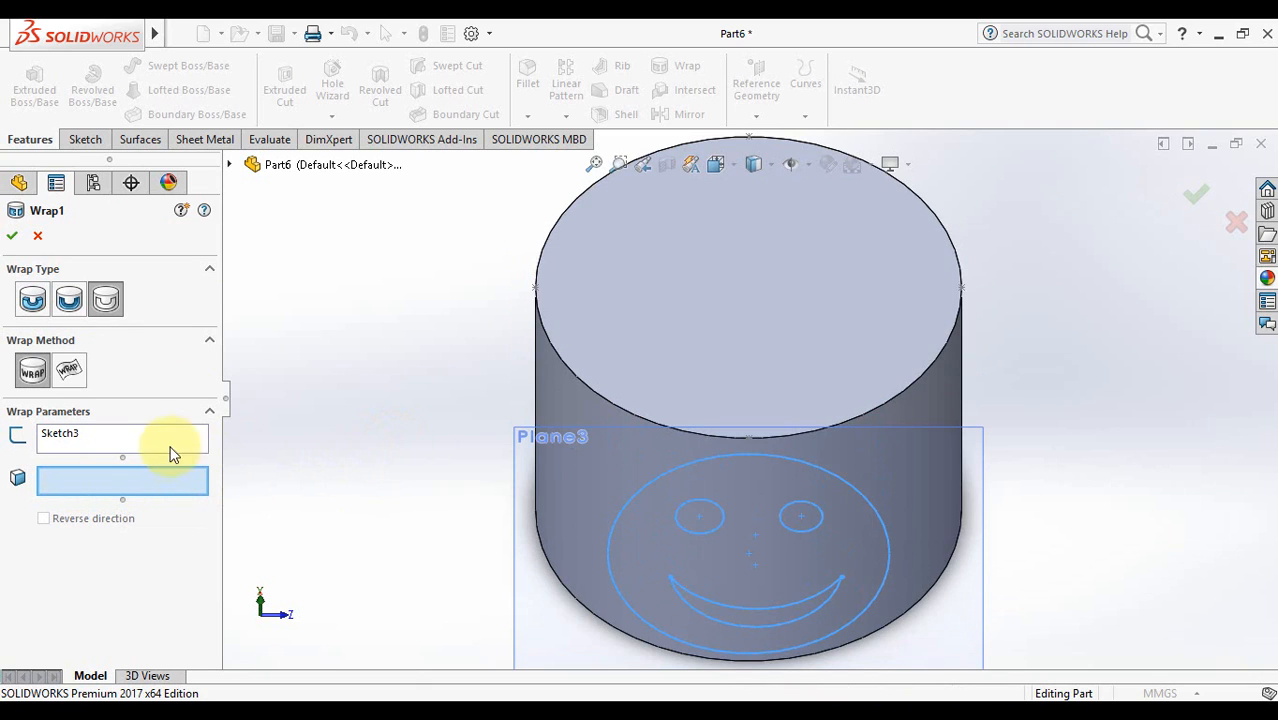
click(124, 482)
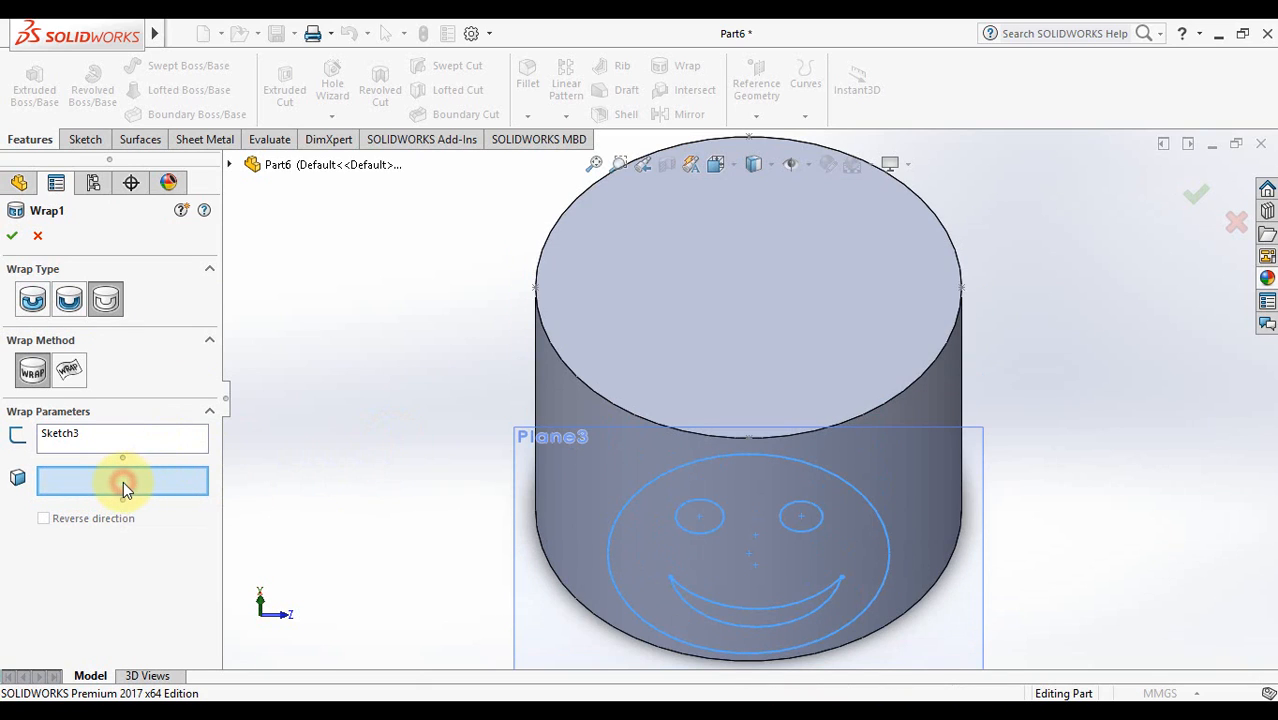
click(553, 399)
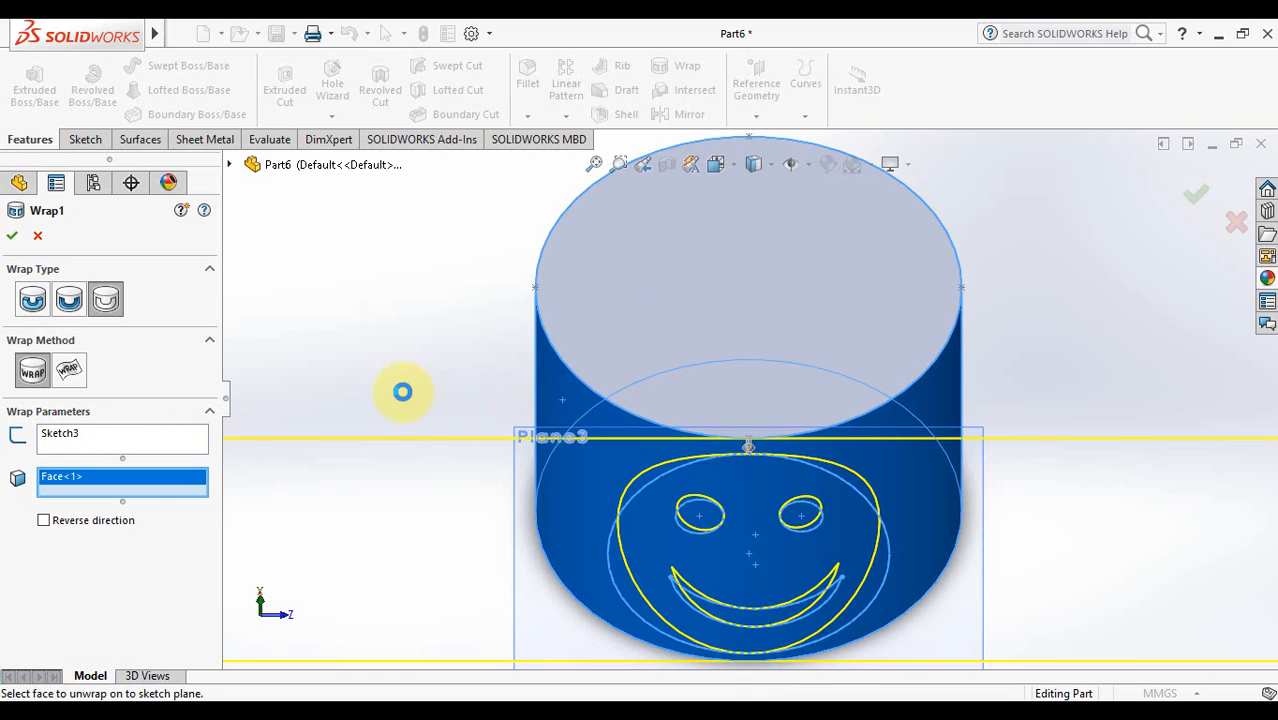
- Examine the wrap preview on the cylinder and the unrolled face outline from several tilted and side-on angles
click(594, 163)
key(Right)
key(Right)
key(Right)
key(Right)
key(Right)
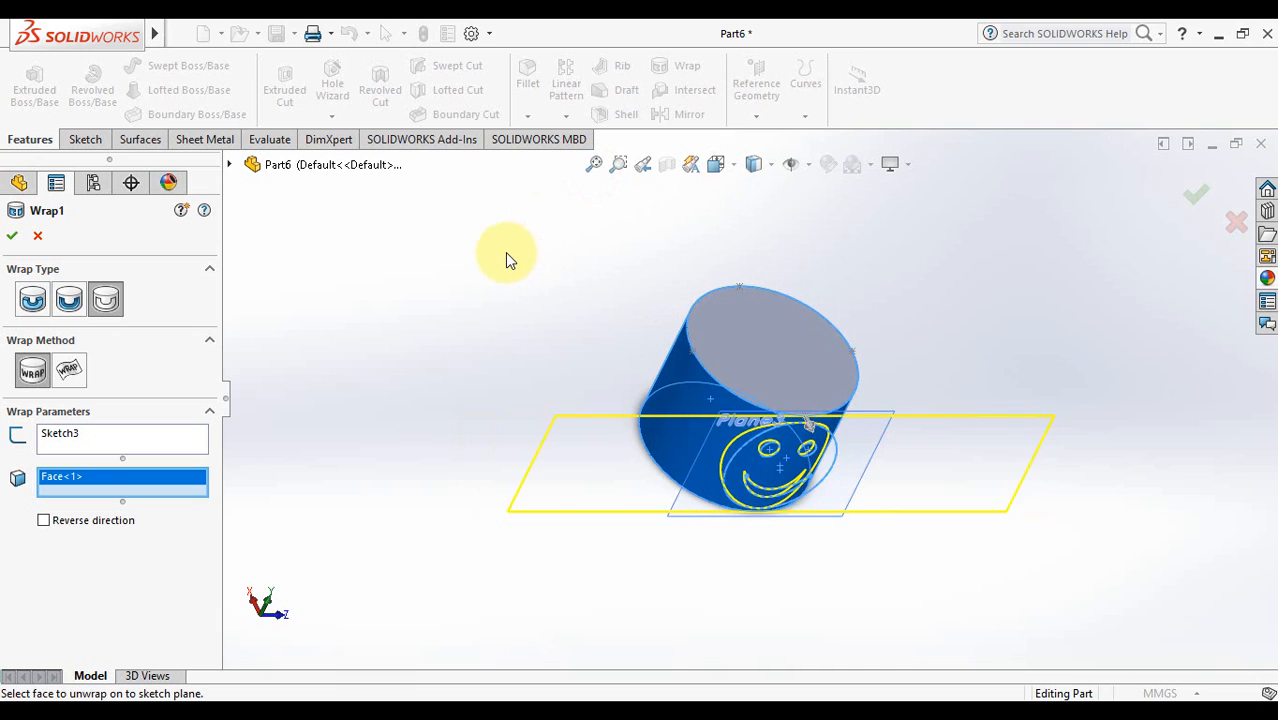
key(Left)
key(Left)
key(Left)
key(Left)
key(Down)
key(Up)
key(Up)
key(Up)
key(Up)
key(Left)
key(Left)
key(Left)
key(Left)
key(Left)
key(Left)
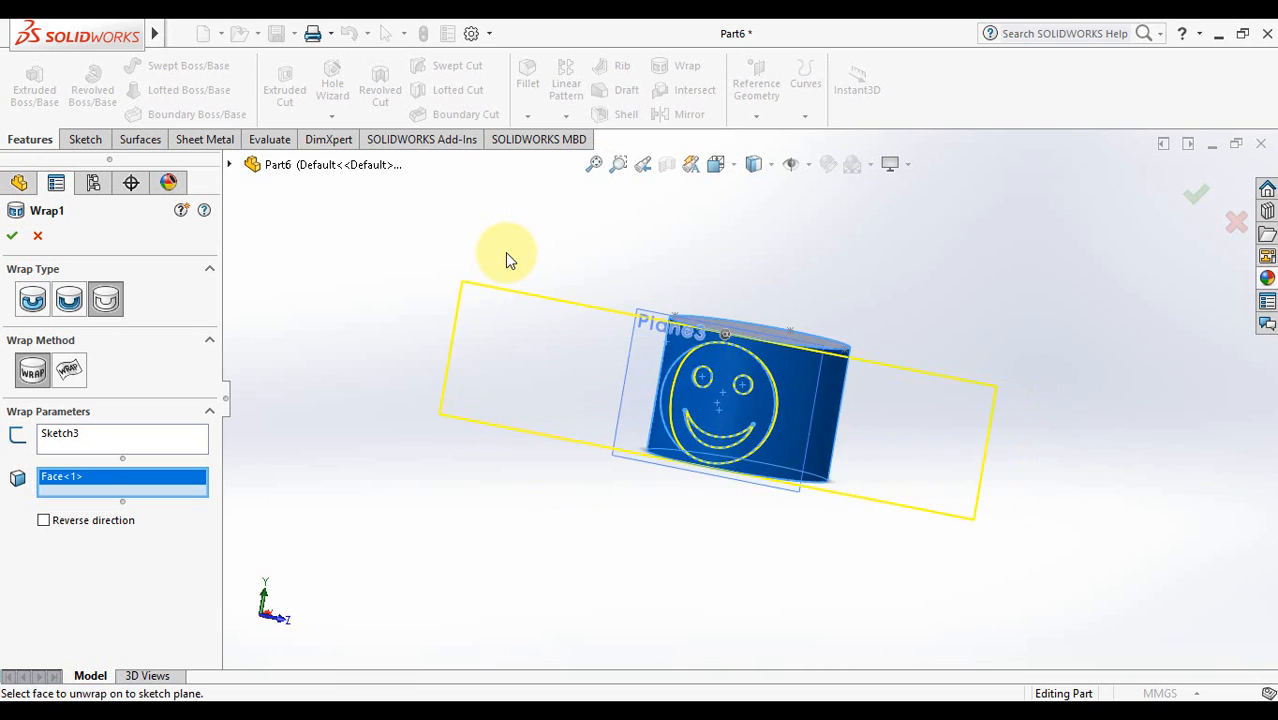
key(Left)
key(Left)
key(Right)
key(Right)
key(Right)
key(Right)
key(Right)
key(Right)
key(Right)
key(Right)
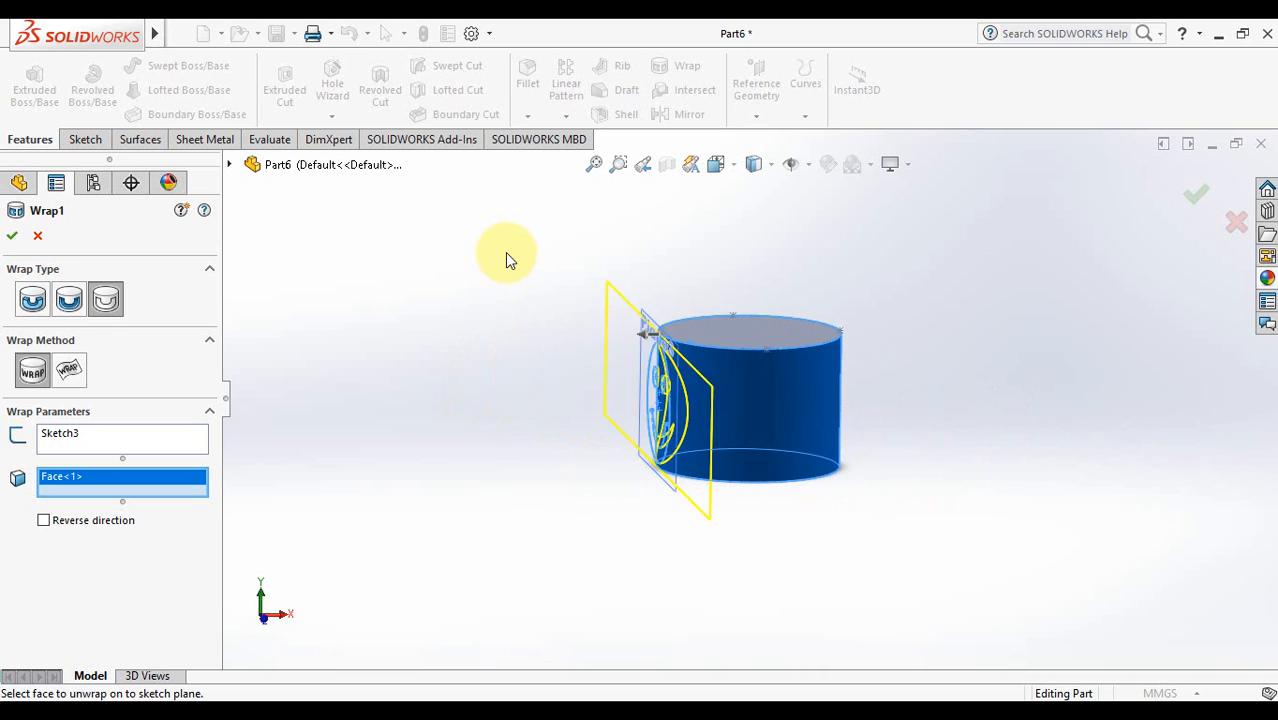
key(Left)
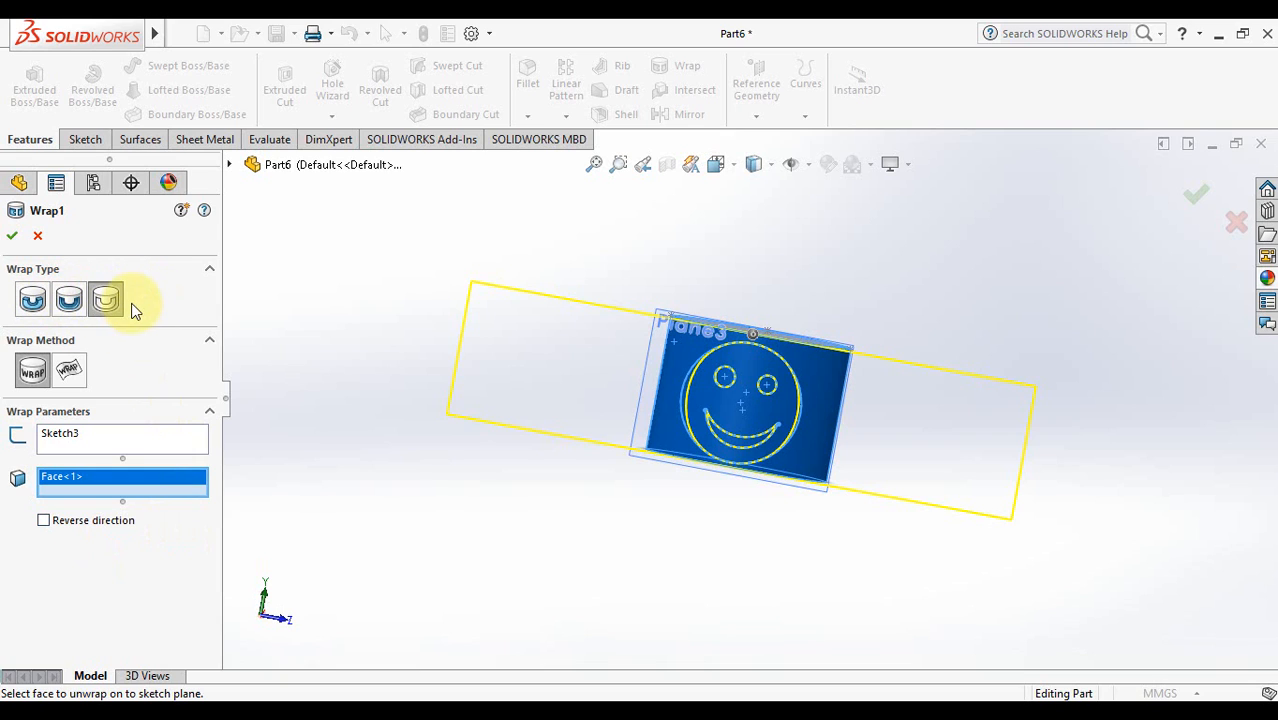
- Set the wrap type to Emboss with a thickness of 25 mm and create the feature
click(34, 305)
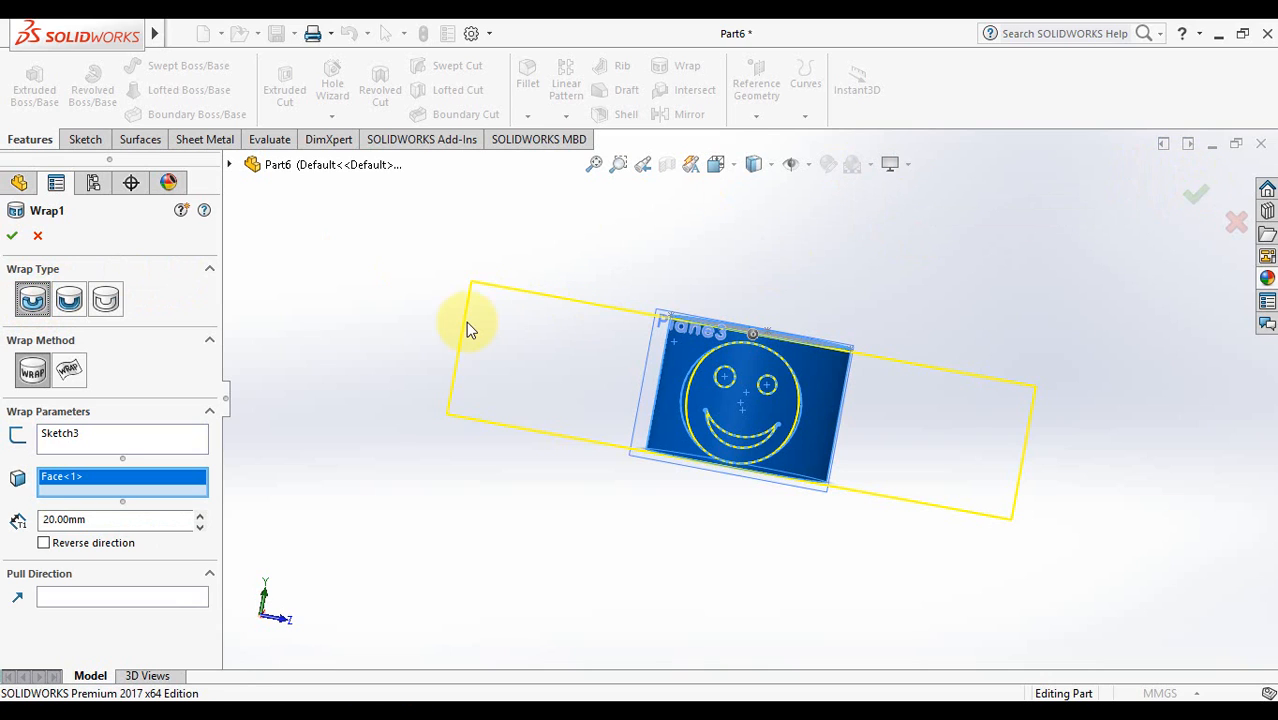
double_click(158, 527)
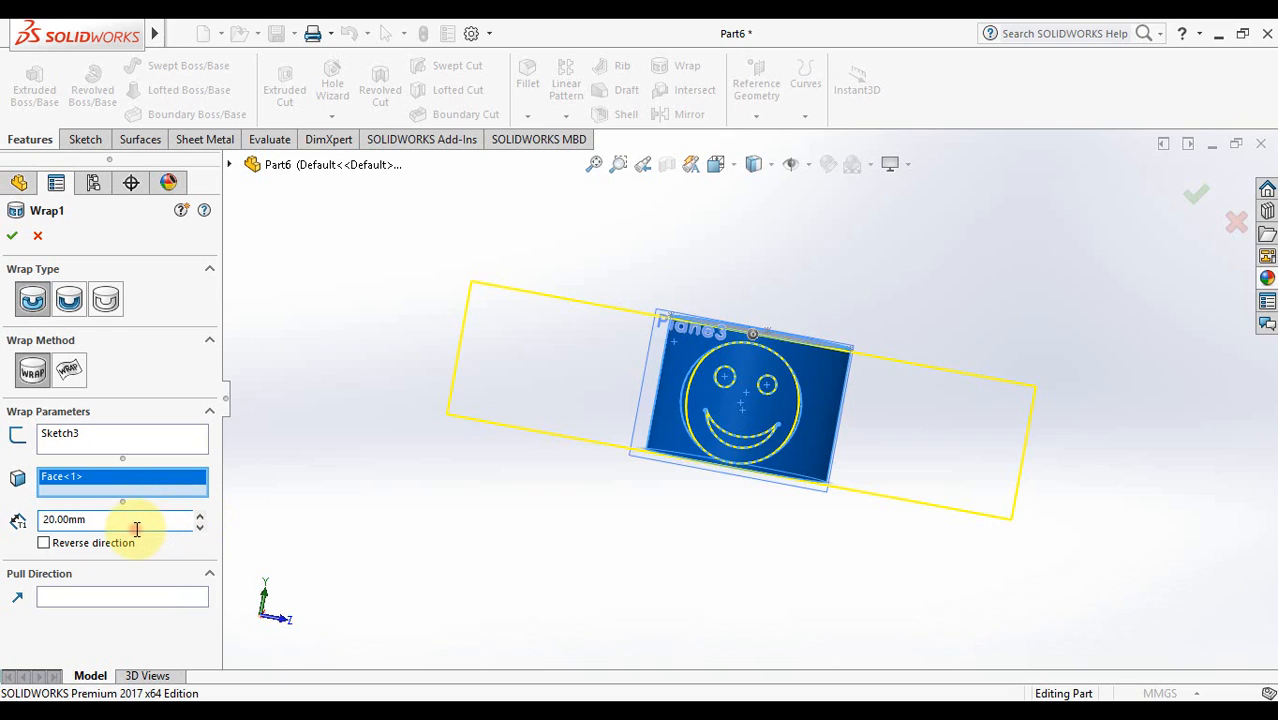
double_click(137, 528)
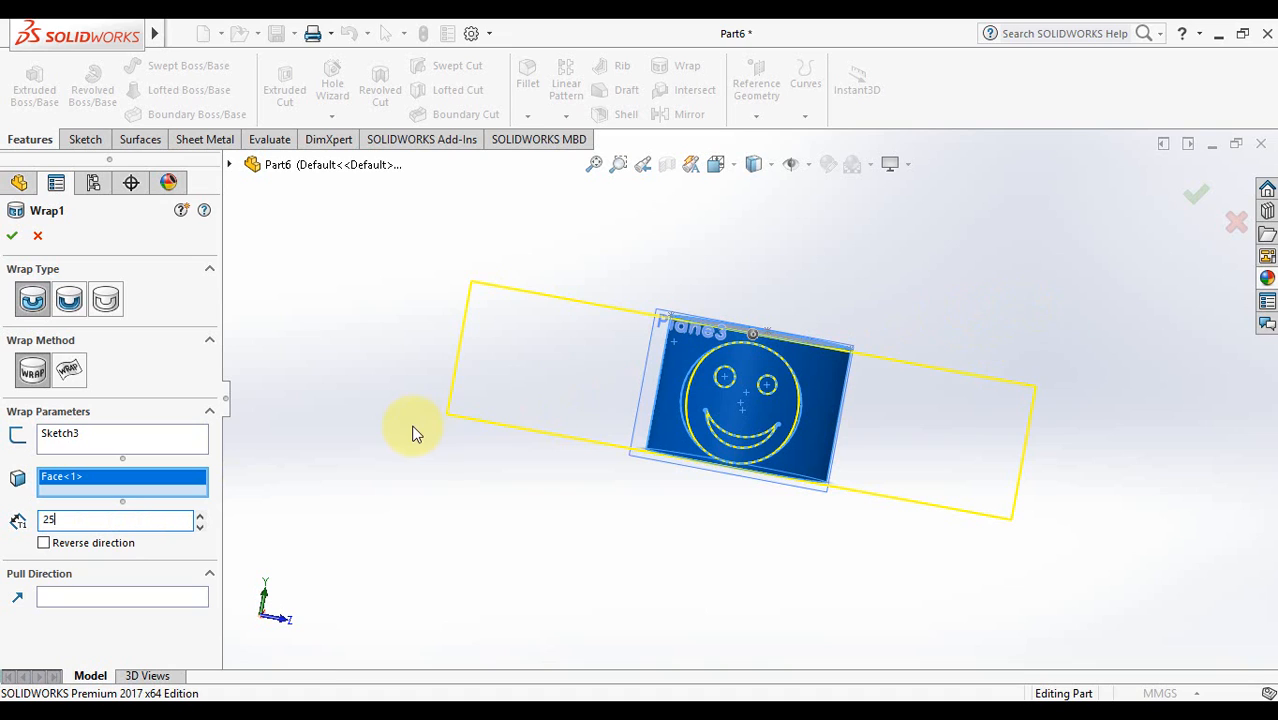
click(1196, 193)
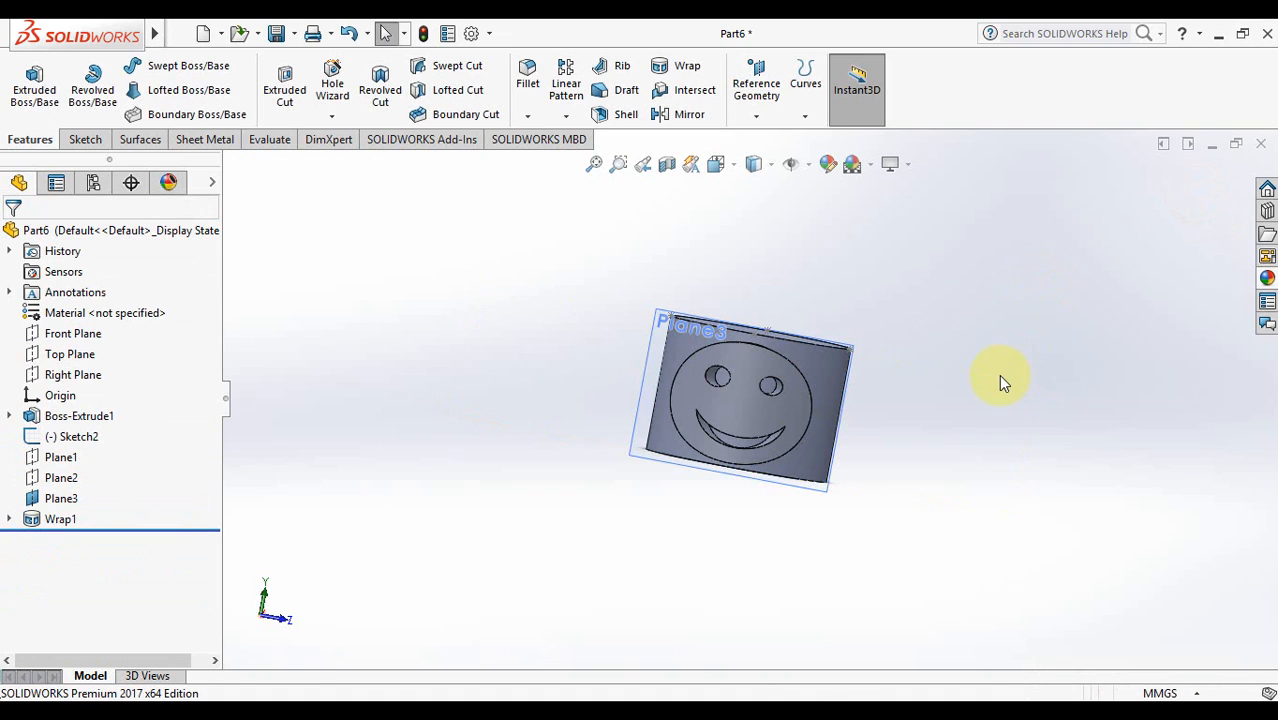
- Hide the tangent plane, Plane3, leaving the embossed smiley on the cylinder unobstructed
key(Up)
key(Down)
key(Down)
key(Down)
key(Down)
key(Down)
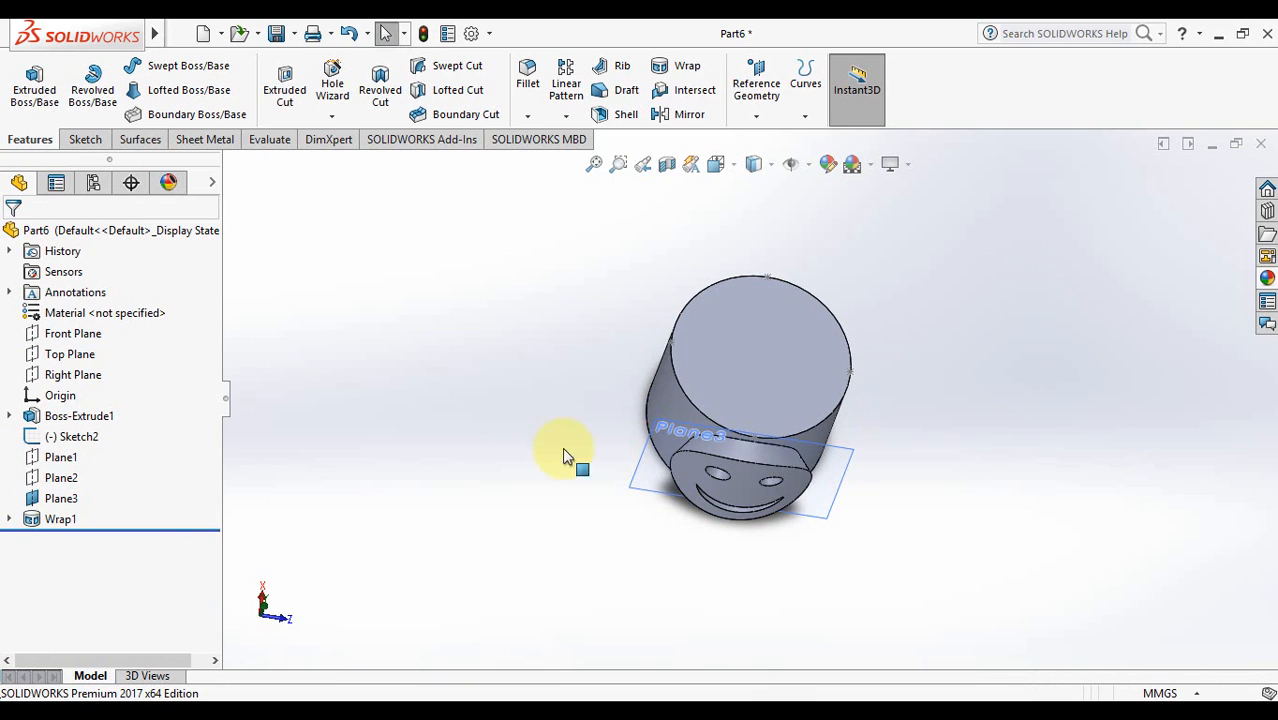
right_click(55, 500)
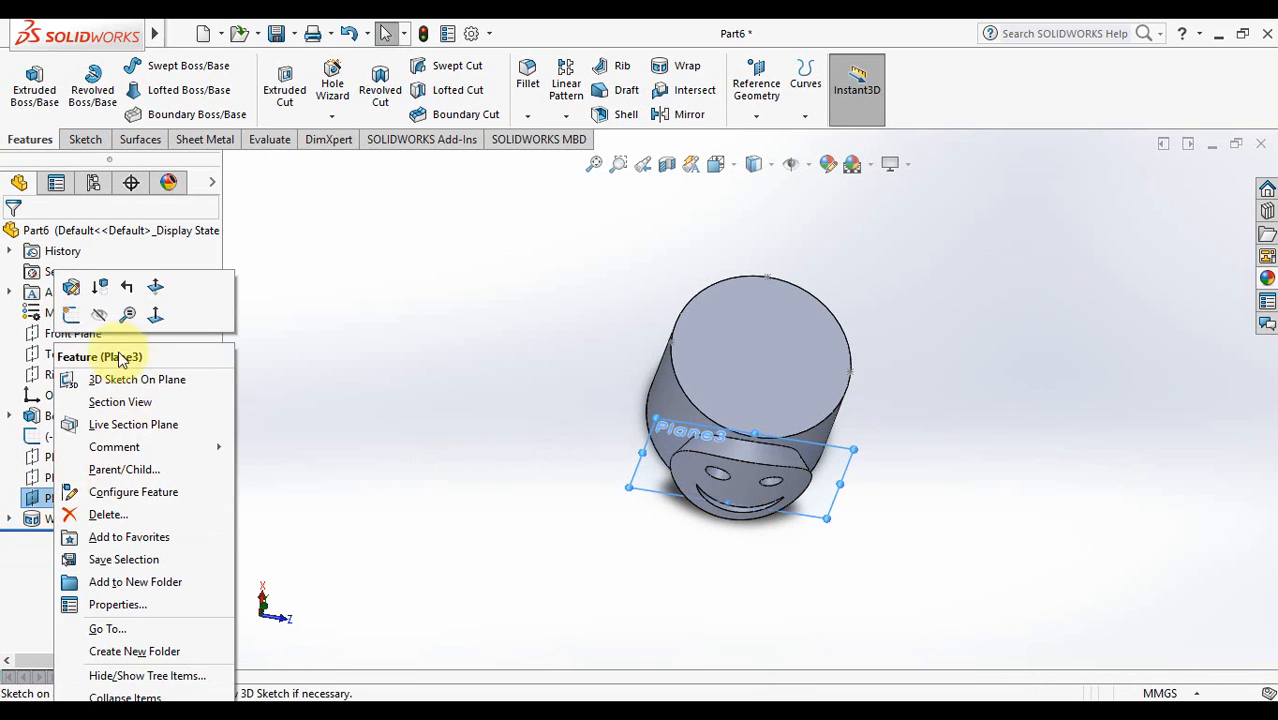
click(102, 310)
- Examine the embossed smiley on the cylinder's side from above and from the front
key(Up)
key(Up)
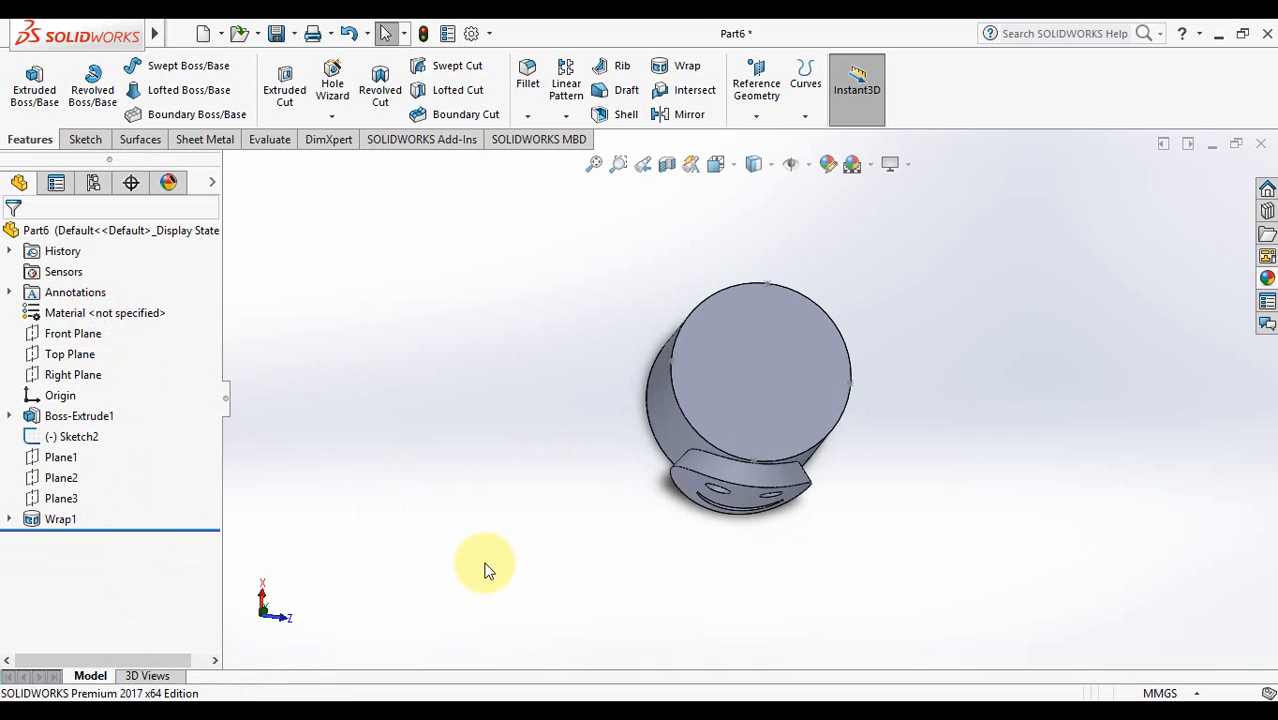
key(Down)
key(Down)
key(Down)
key(Down)
key(Down)
key(Down)
key(Up)
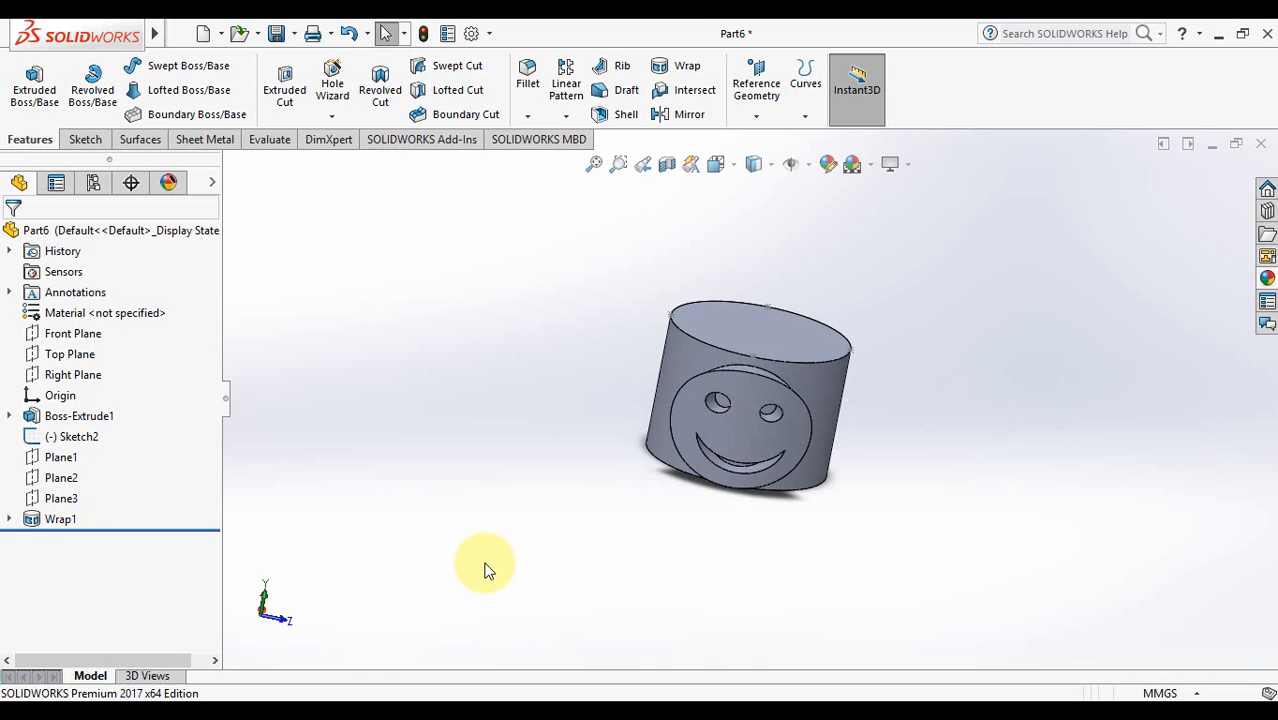
- Edit the smiley wrap feature on the cylinder, changing its type to Deboss with a depth of 10 mm
right_click(57, 522)
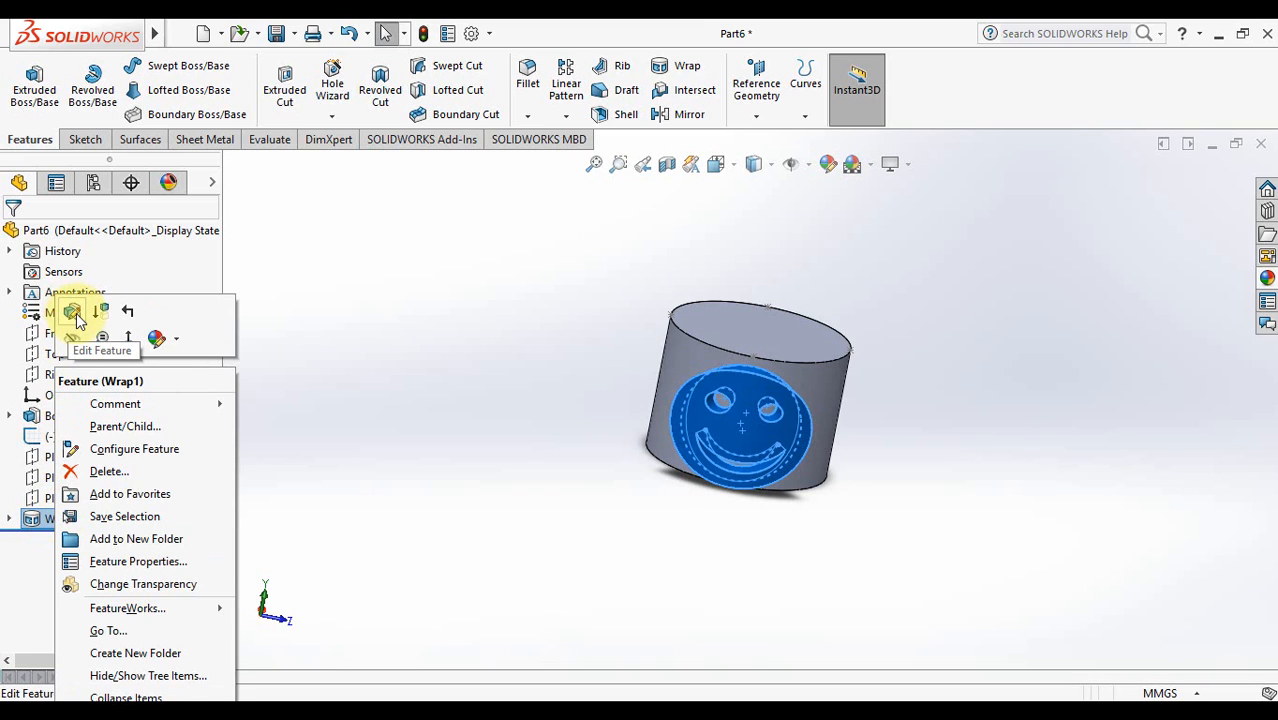
click(78, 318)
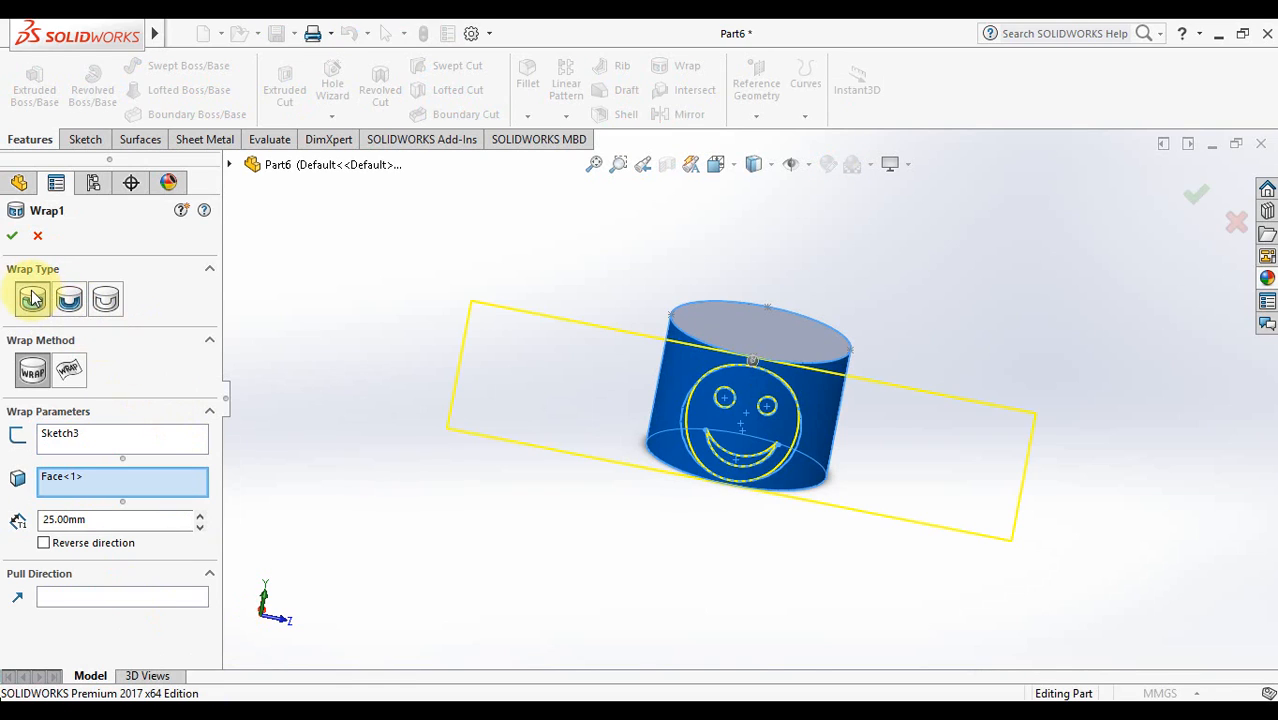
click(76, 305)
click(77, 310)
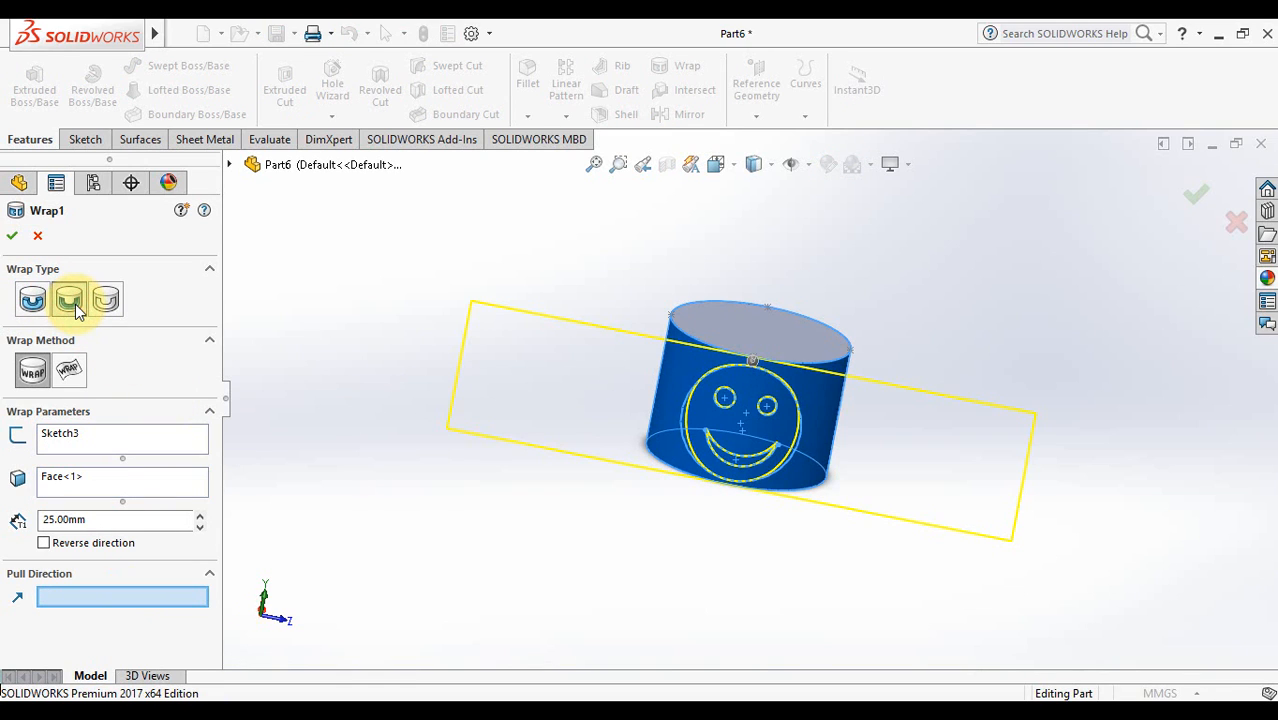
click(98, 518)
double_click(98, 518)
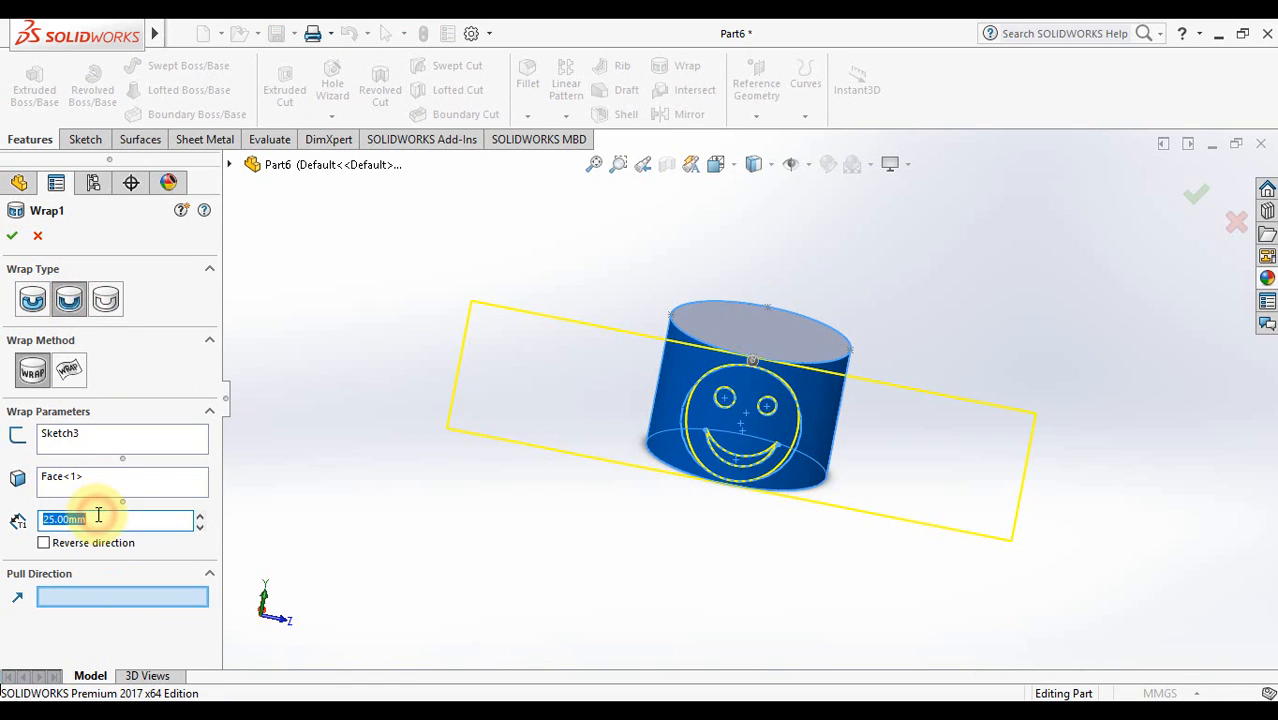
text(10)
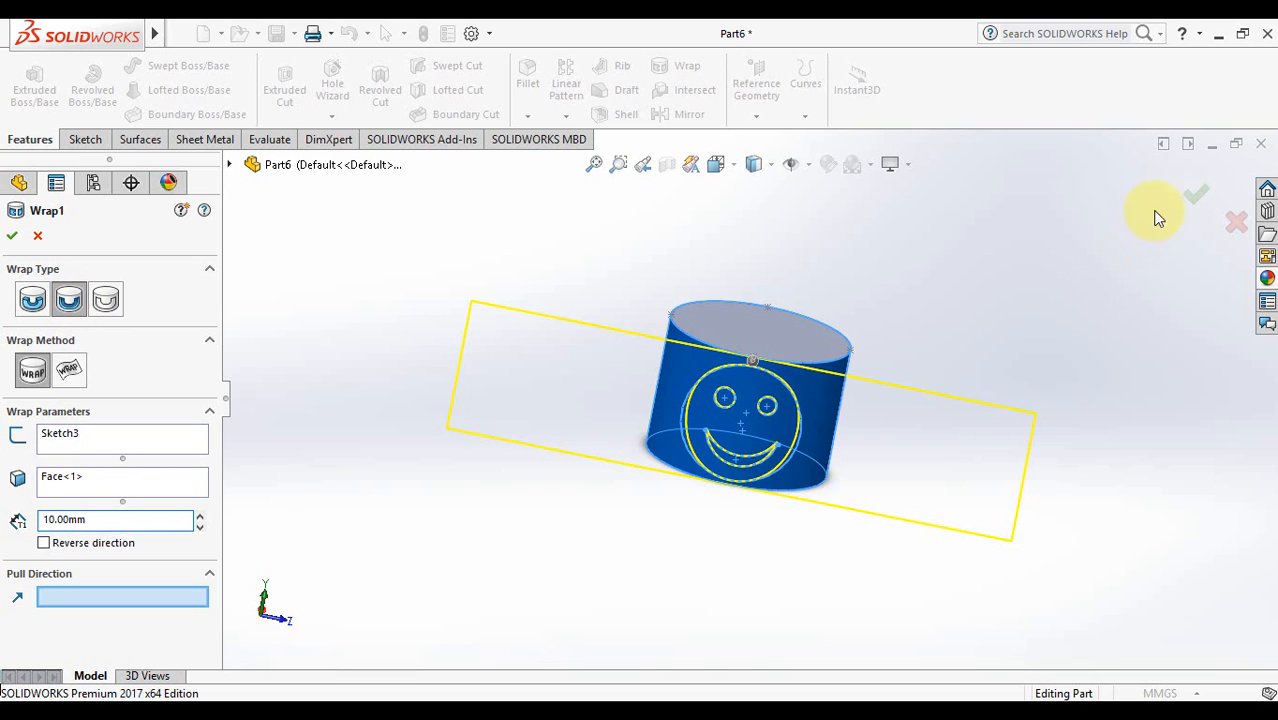
click(1196, 195)
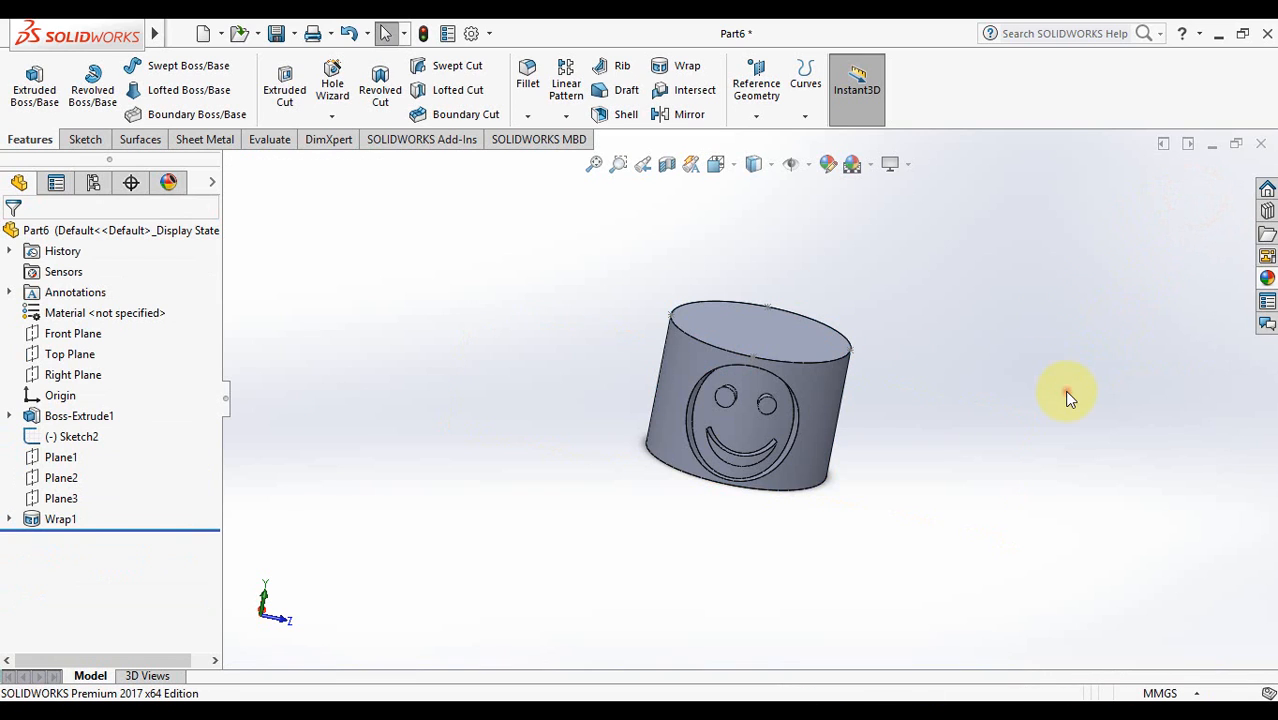
- Examine the debossed smiley on the cylinder from the side, the front and above
key(Left)
key(Left)
key(Left)
key(Left)
key(Left)
key(Left)
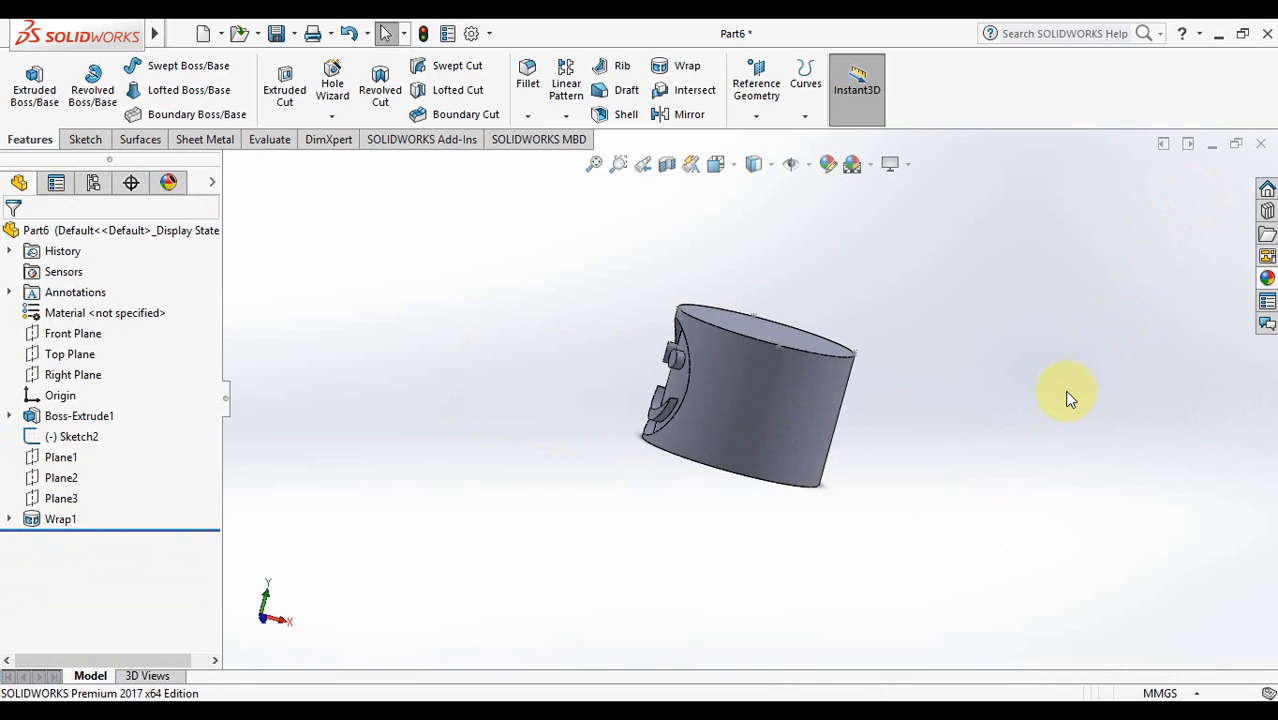
key(Left)
key(Left)
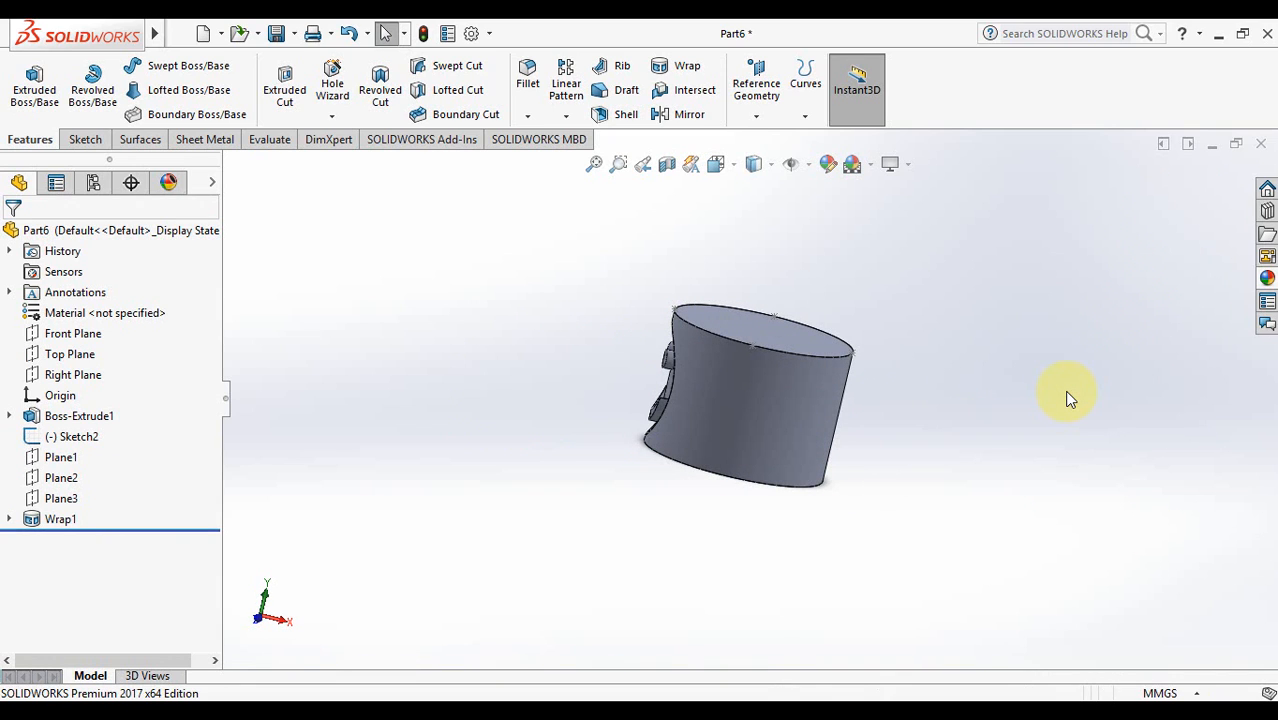
key(Right)
key(Right)
key(Right)
key(Right)
key(Right)
key(Right)
key(Right)
key(Down)
key(Down)
key(Left)
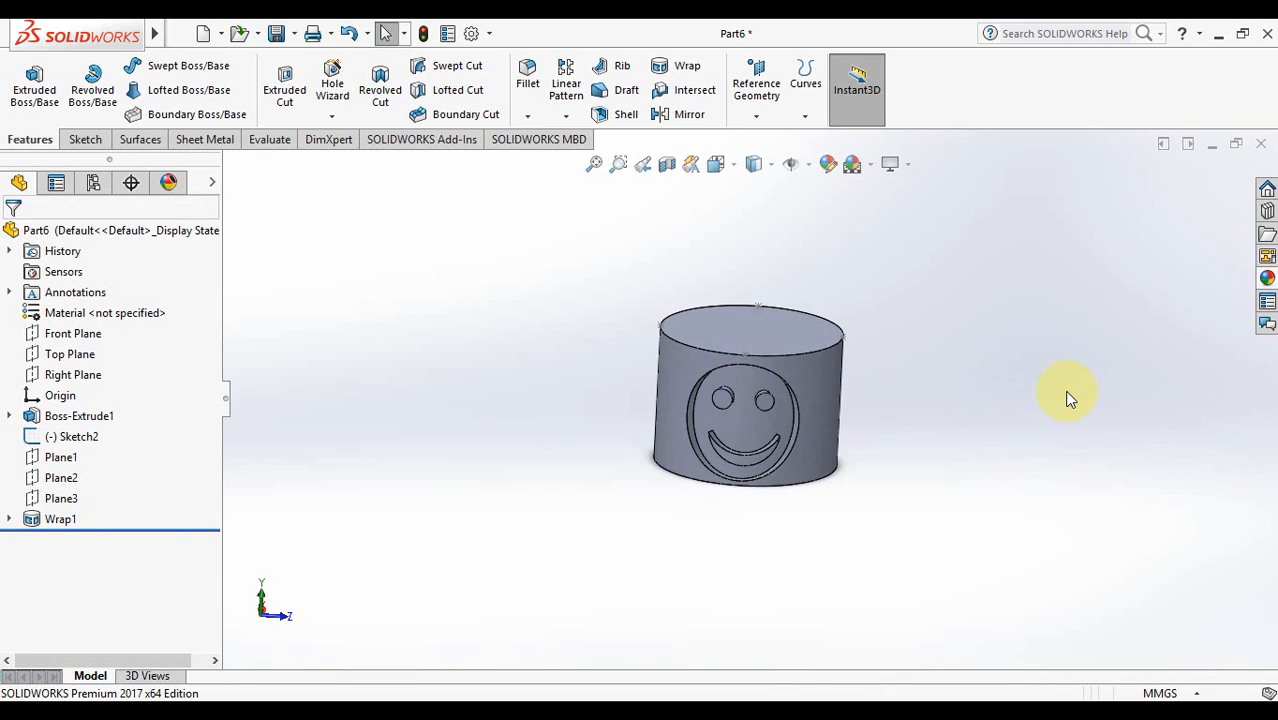
key(Down)
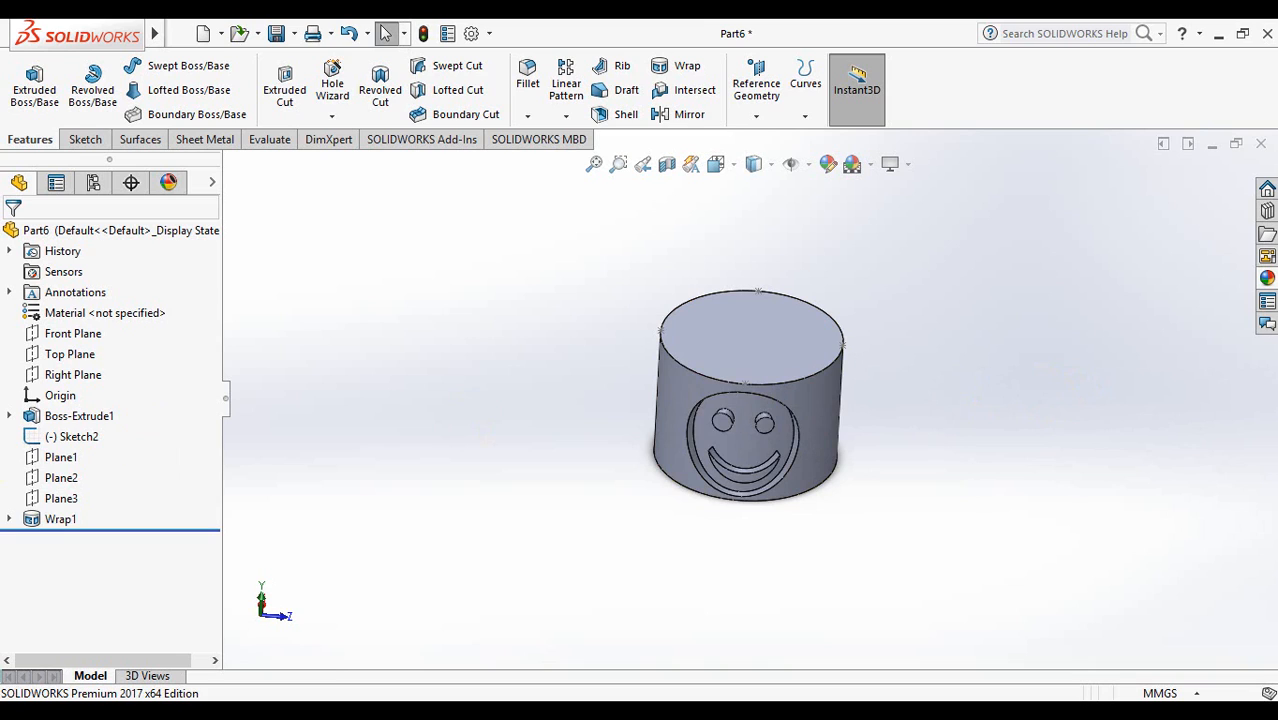
- Edit the smiley wrap feature again and change its type to Scribe
click(48, 519)
click(69, 463)
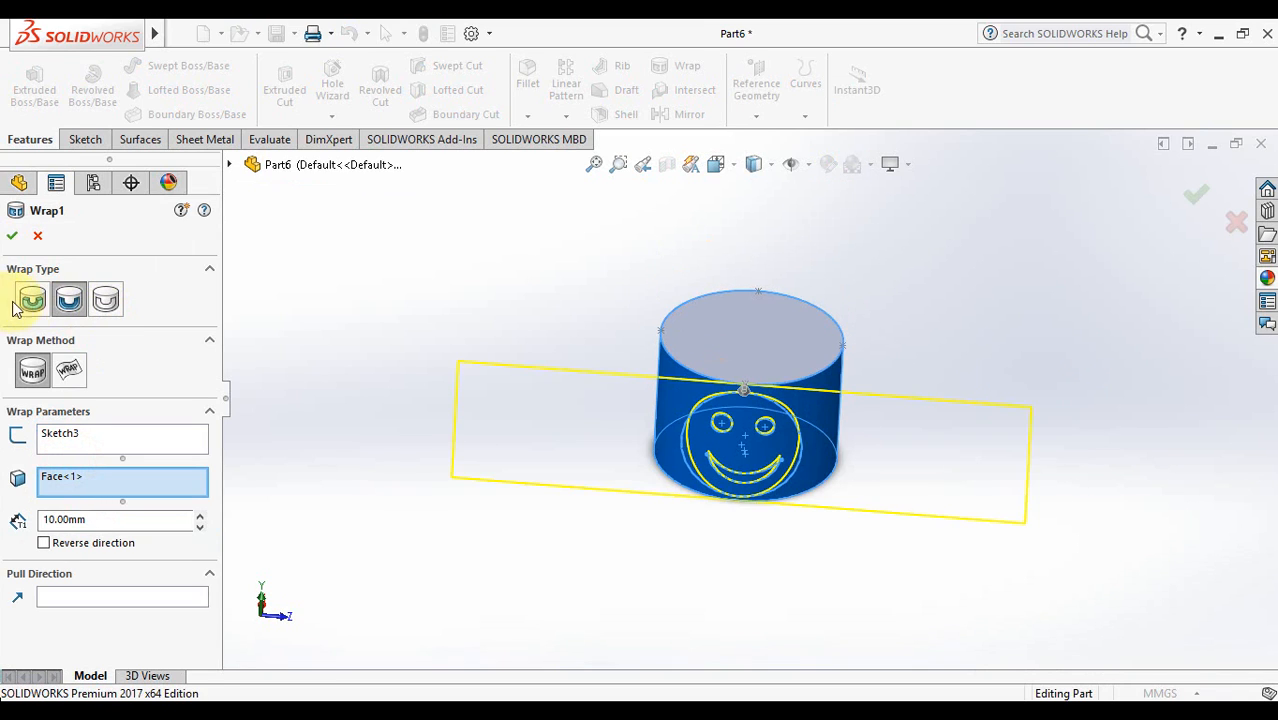
click(106, 303)
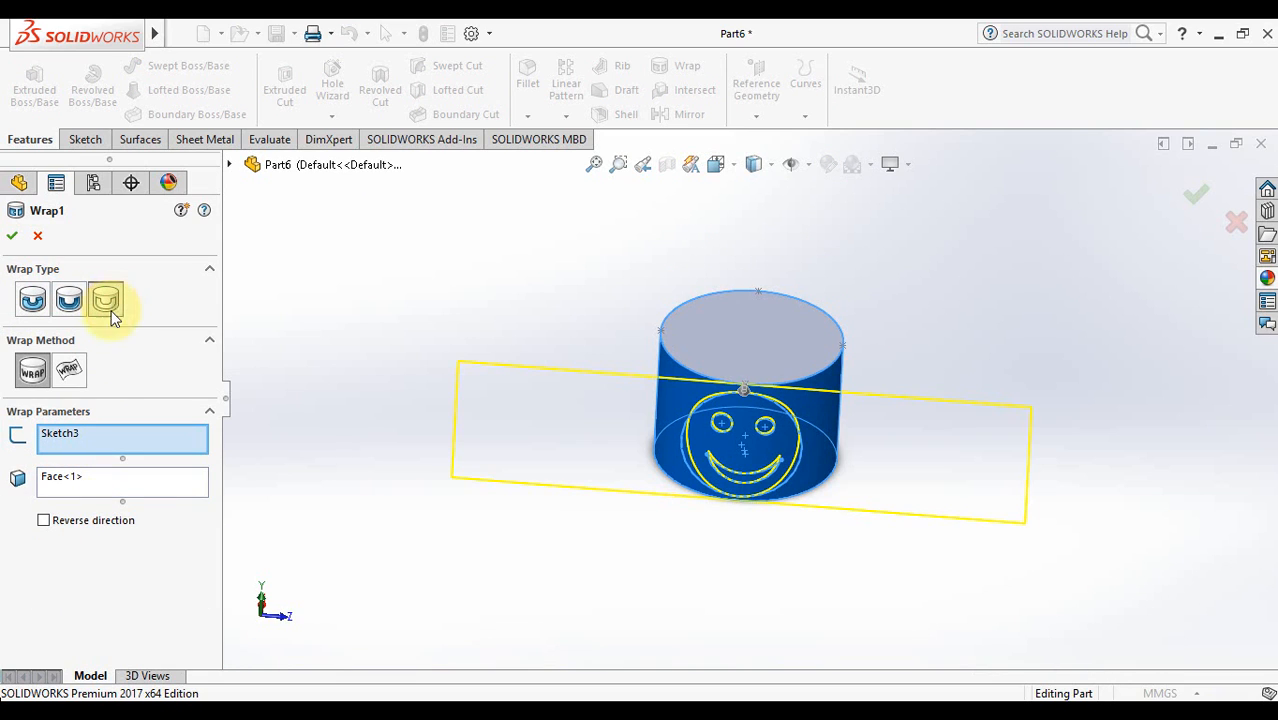
click(1192, 195)
- Examine the scribed smiley outline on the cylinder's curved face from the front, both sides and above
key(ctrl+3)
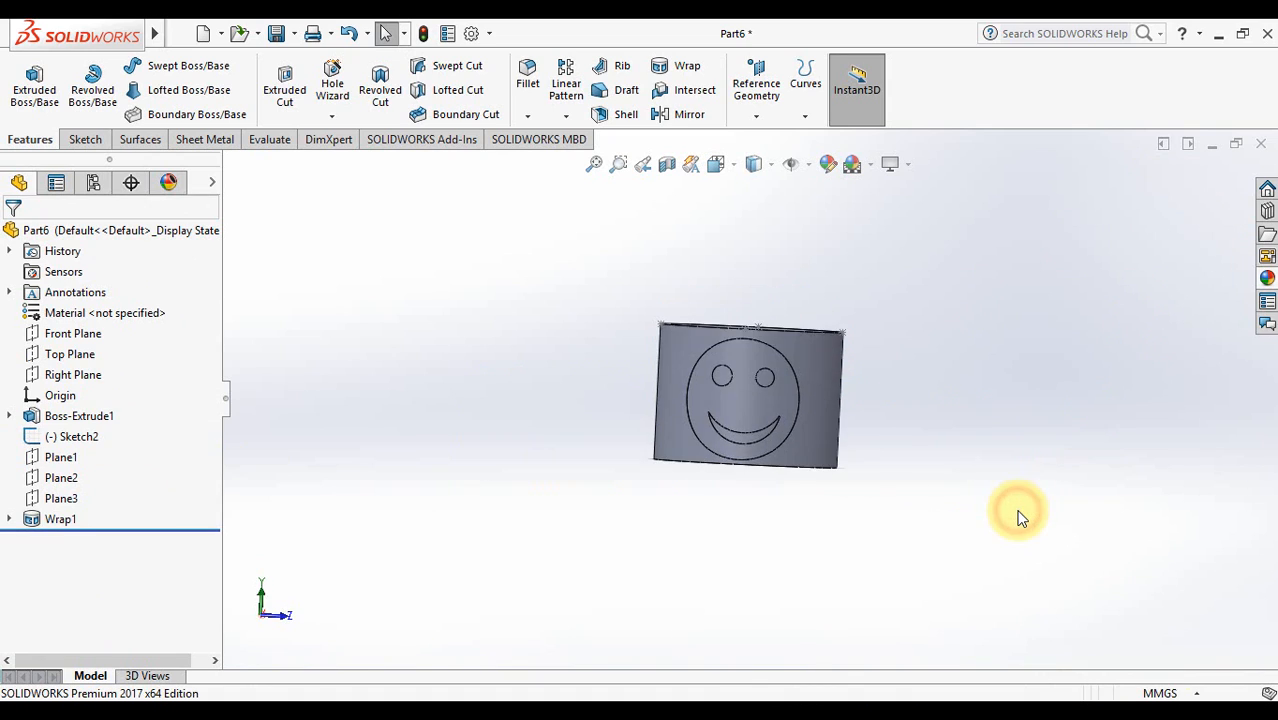
key(Right)
key(Right)
key(Right)
key(Right)
key(Right)
key(Right)
key(Right)
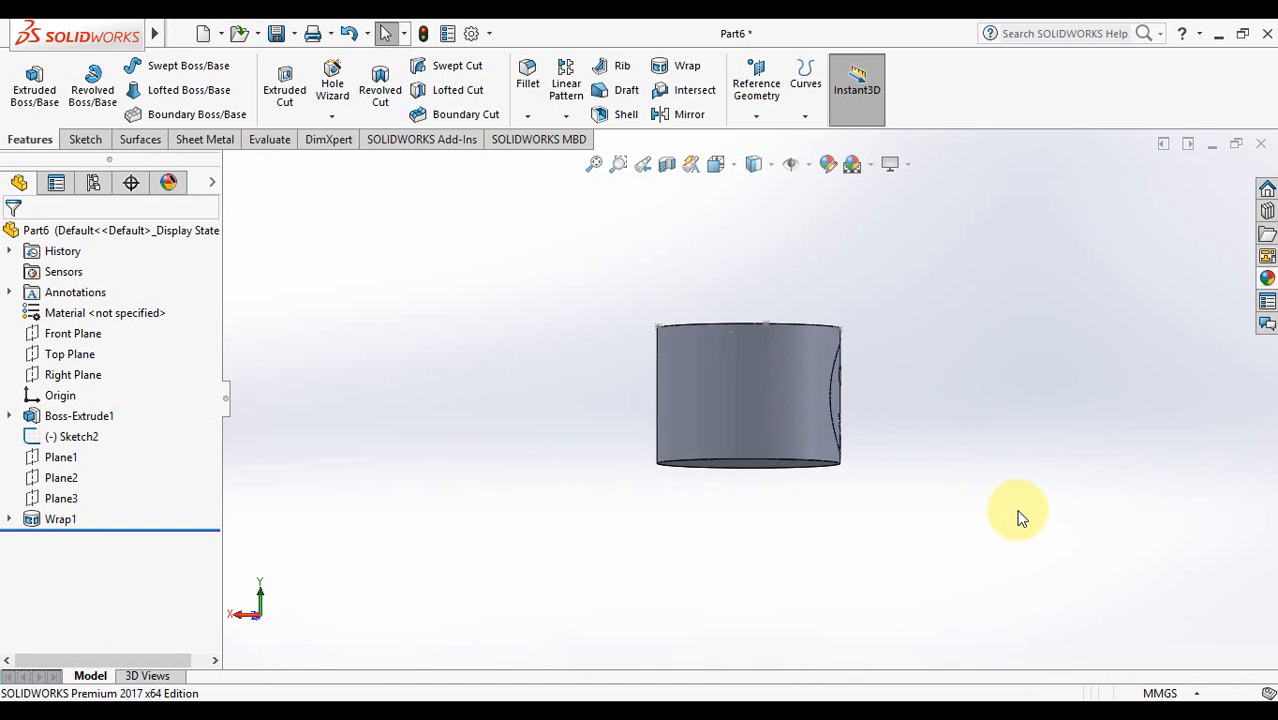
key(Right)
key(Right)
key(Right)
key(Down)
key(Down)
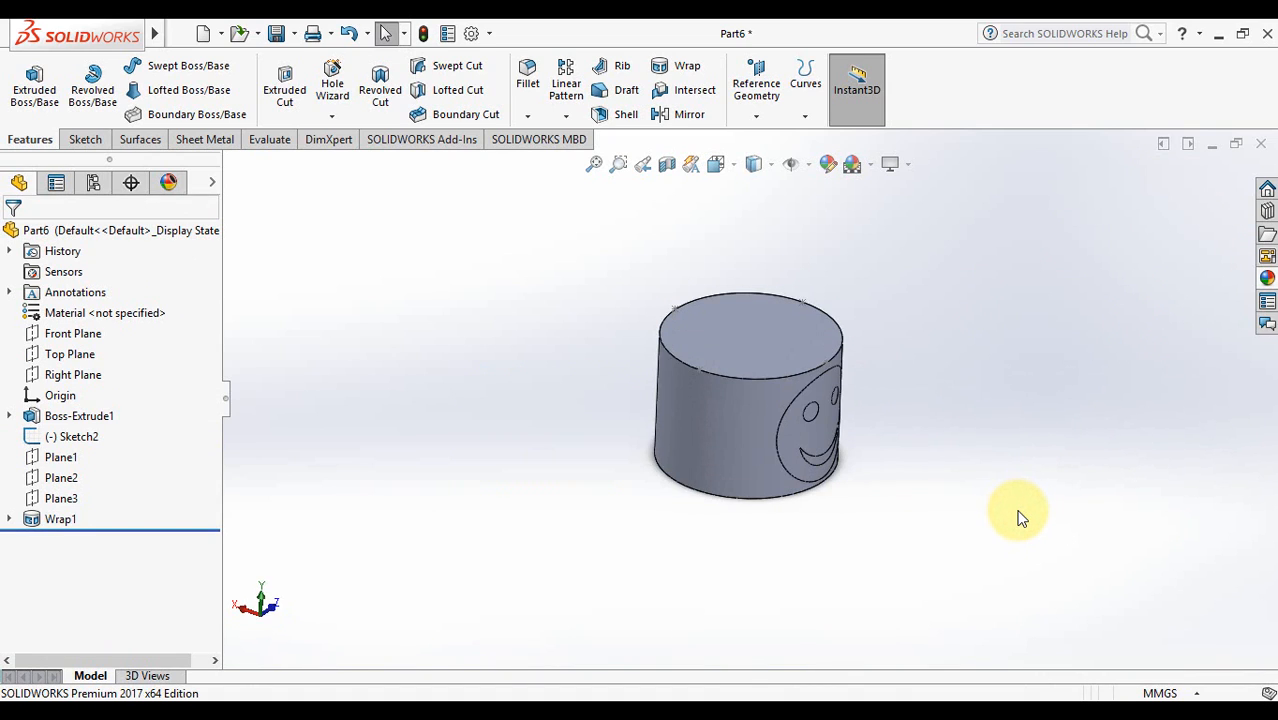
key(Left)
key(Up)
key(Right)
key(Right)
key(Up)
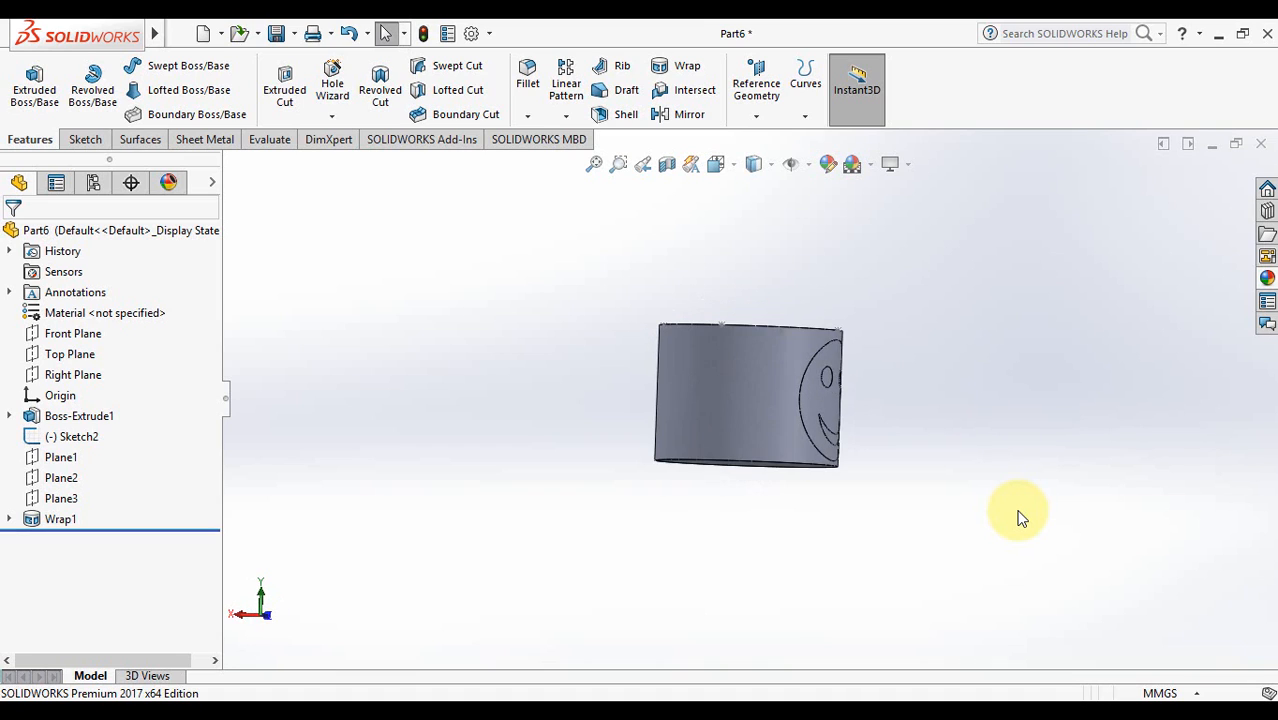
key(Left)
key(Left)
key(Left)
key(Left)
key(Left)
key(Left)
key(Left)
key(Left)
key(Left)
key(Left)
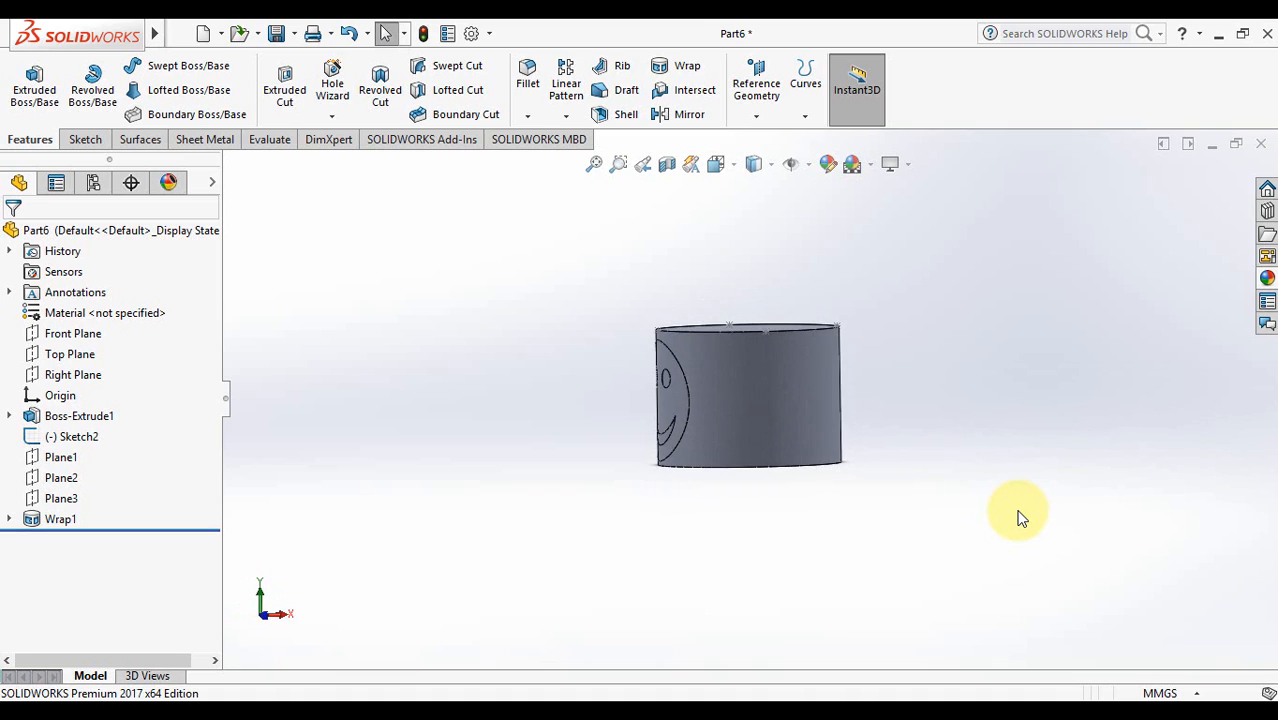
key(Right)
key(Right)
key(Right)
key(Right)
key(Right)
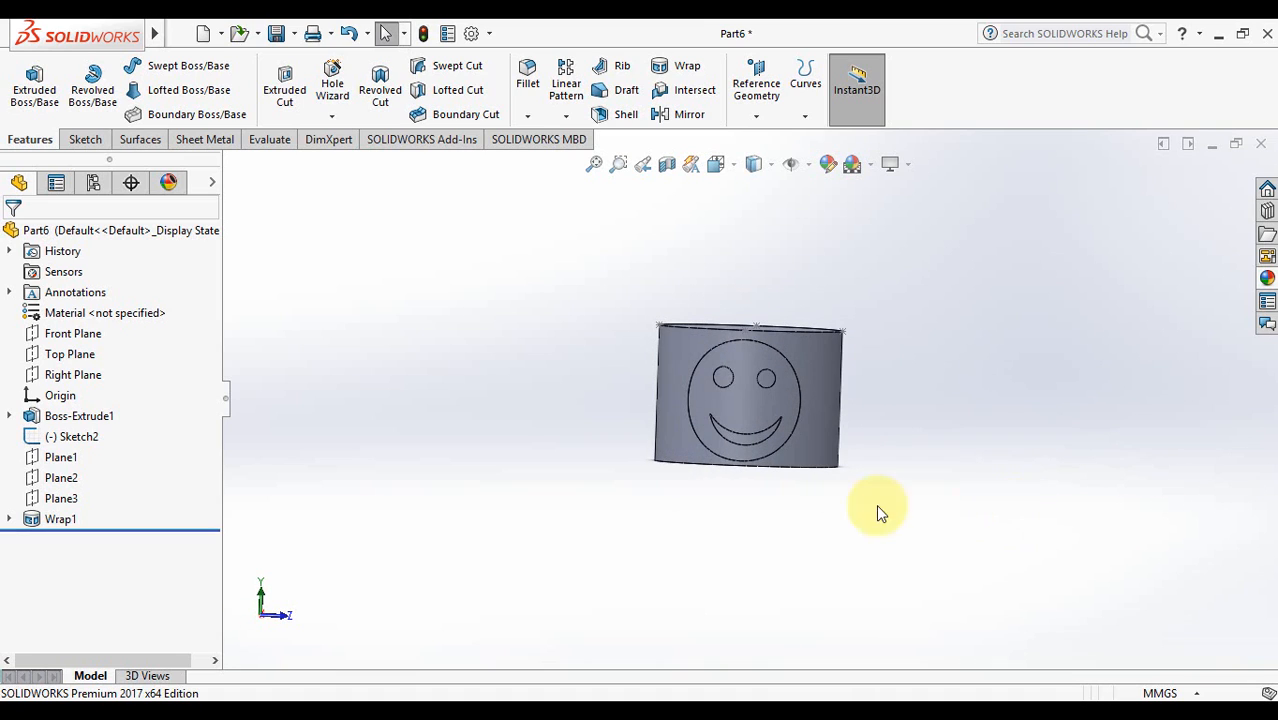